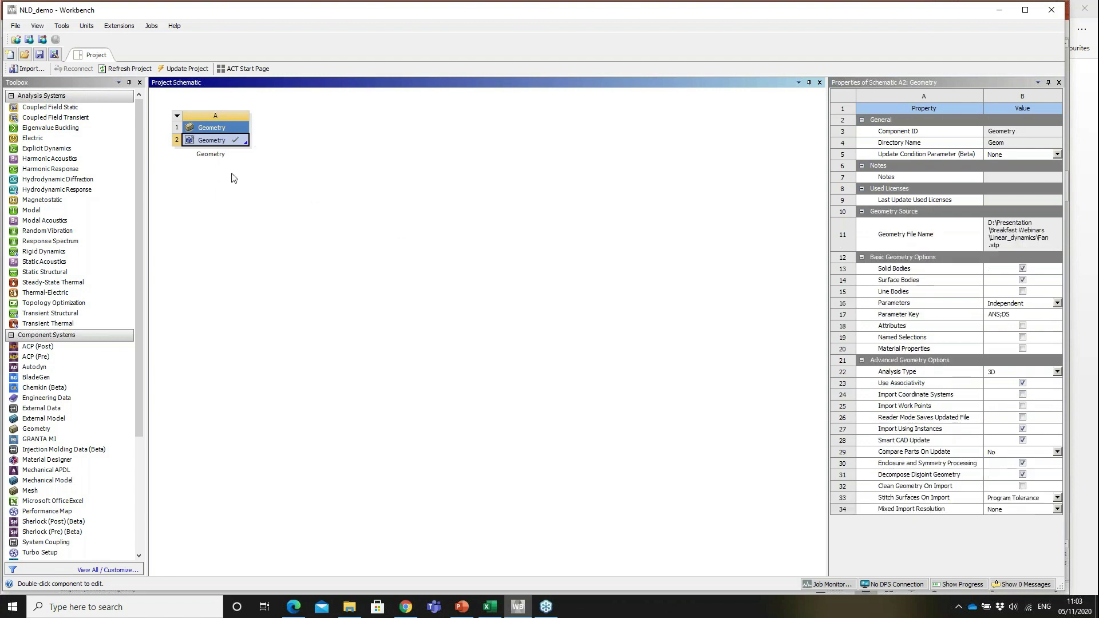
Add a Modal analysis system linked to the existing Geometry cell and open its Setup for editing.
double_click(30, 212)
left_click_drag(30, 210, 223, 145)
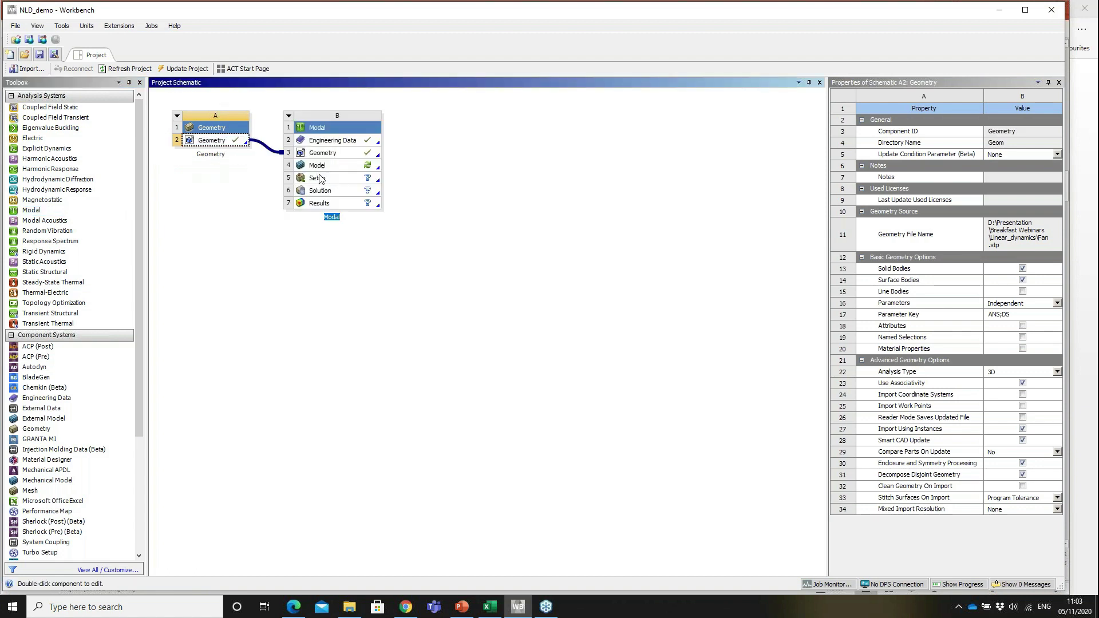
key("Return")
right_click(316, 152)
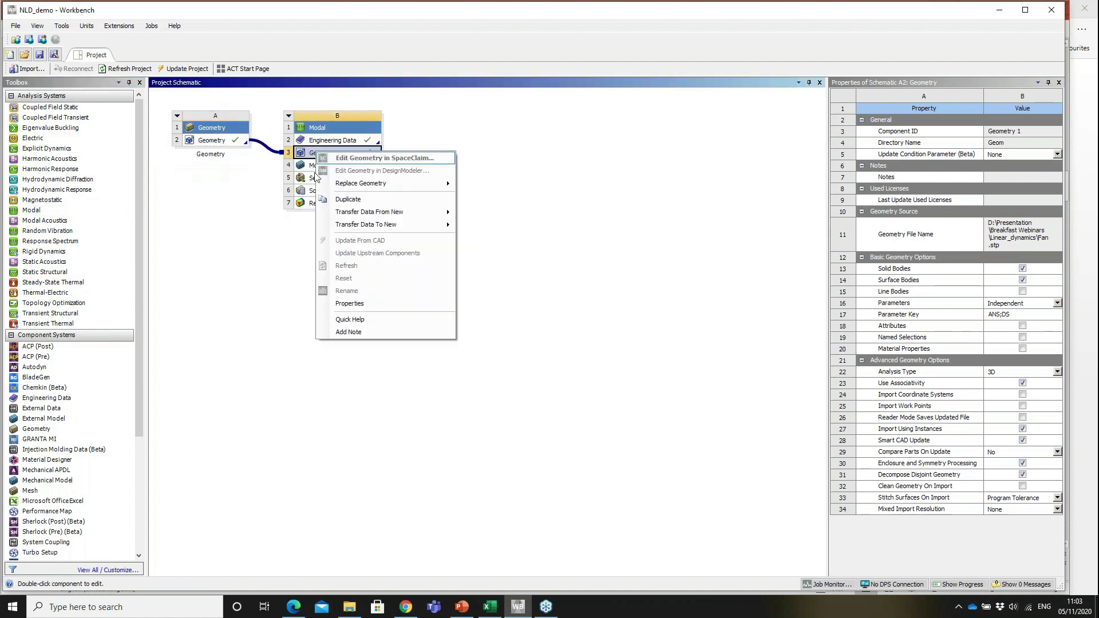
left_click(313, 178)
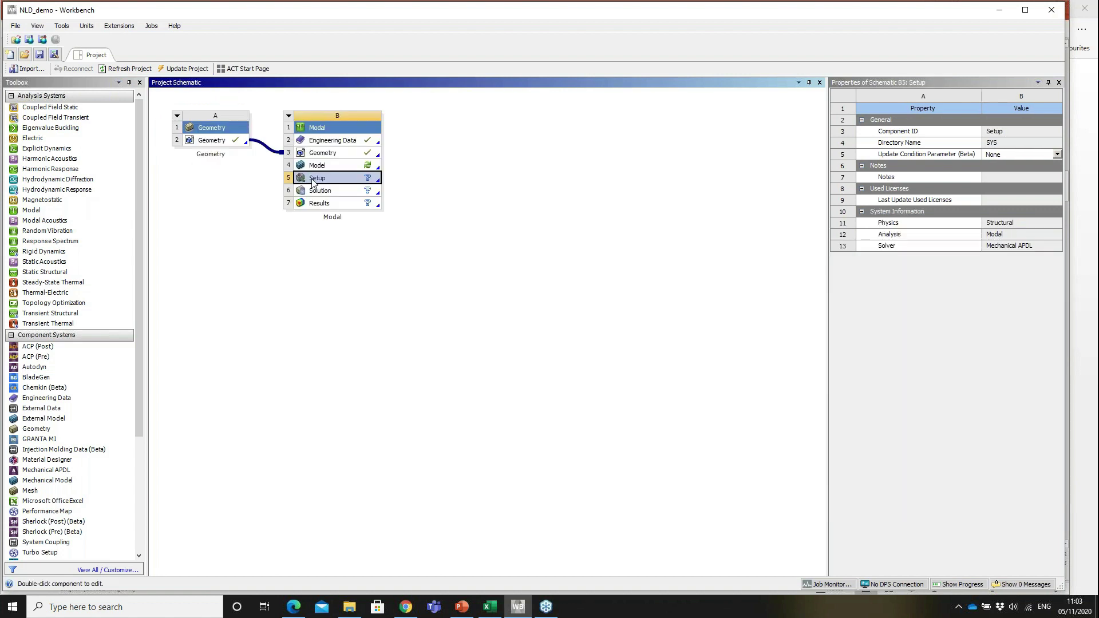
right_click(312, 179)
left_click(339, 186)
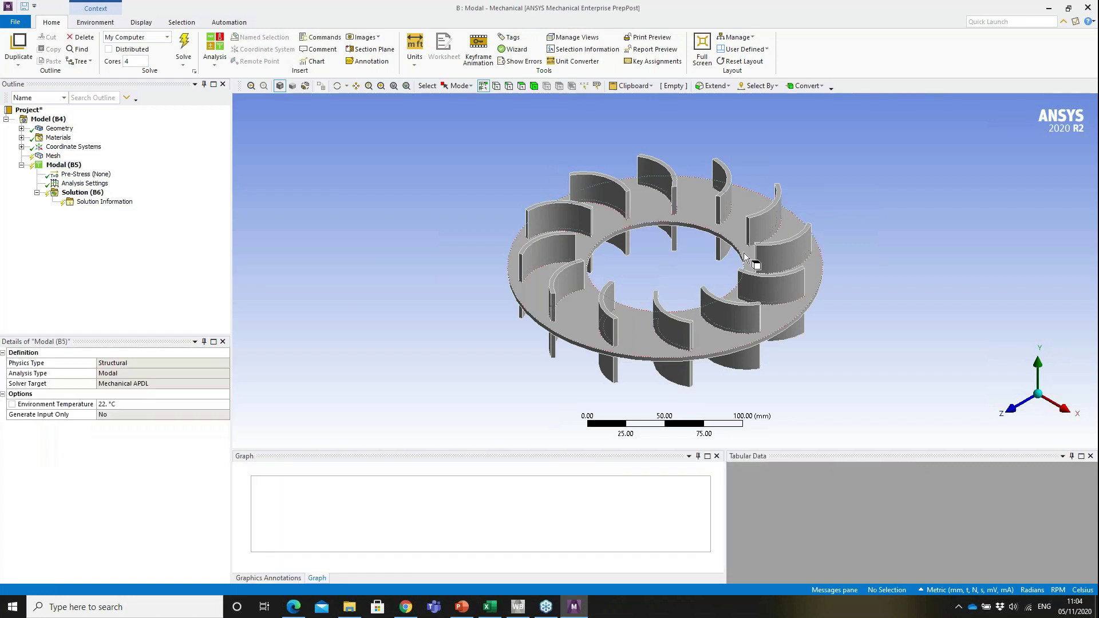
Set the mesh element size to 2.5 mm and generate the fan's mesh.
middle_click_drag(727, 256, 651, 270)
middle_click_drag(677, 230, 670, 220)
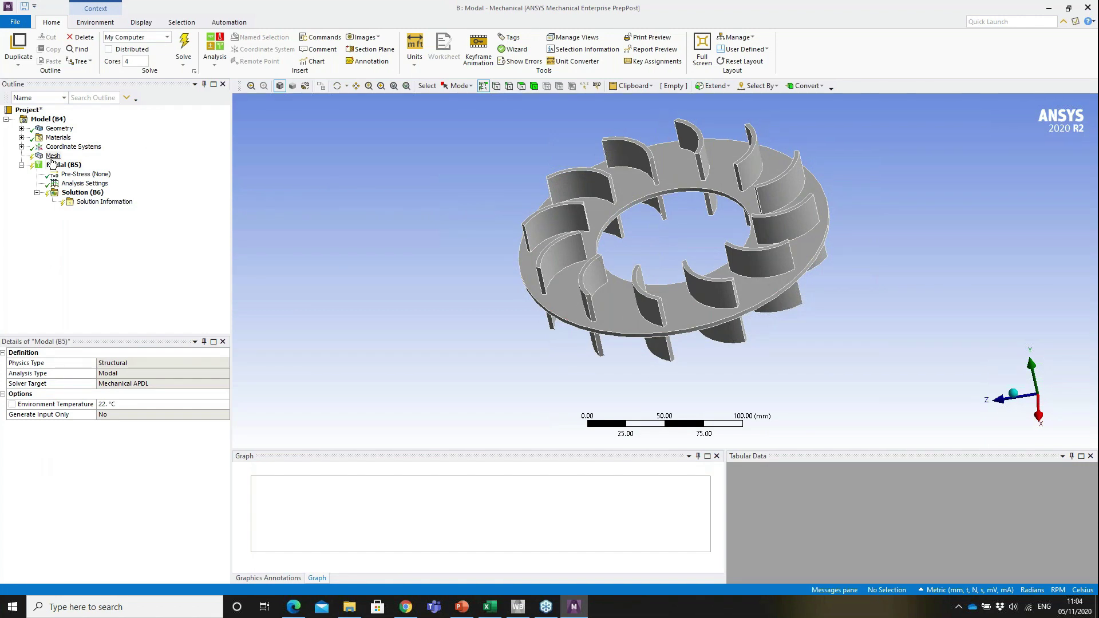
left_click(51, 158)
left_click(103, 404)
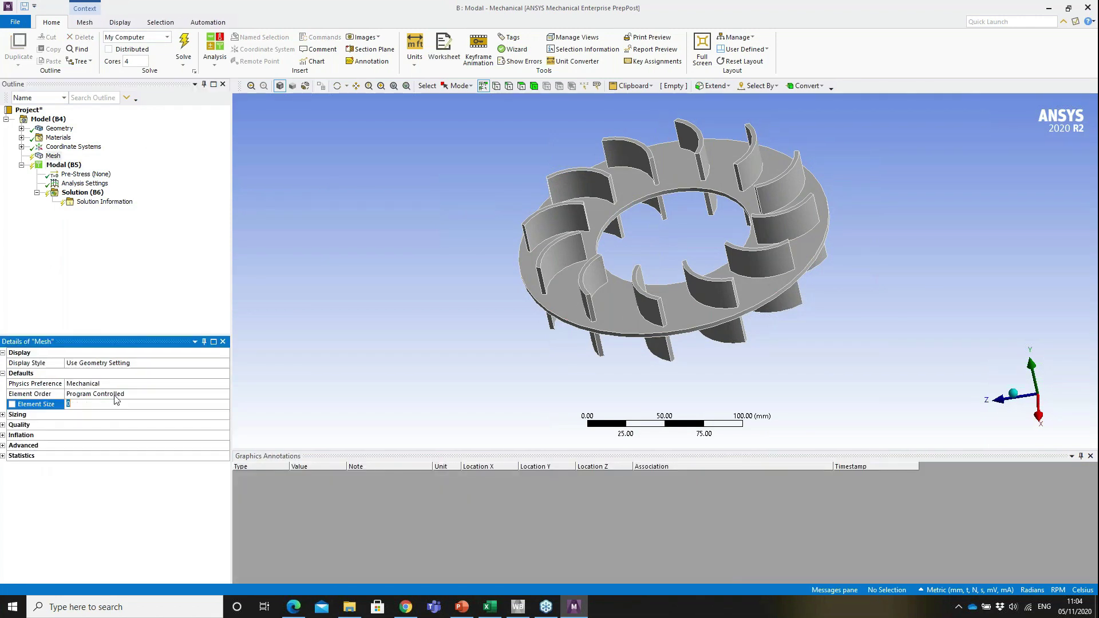
type("2.5")
key("Return")
right_click(53, 155)
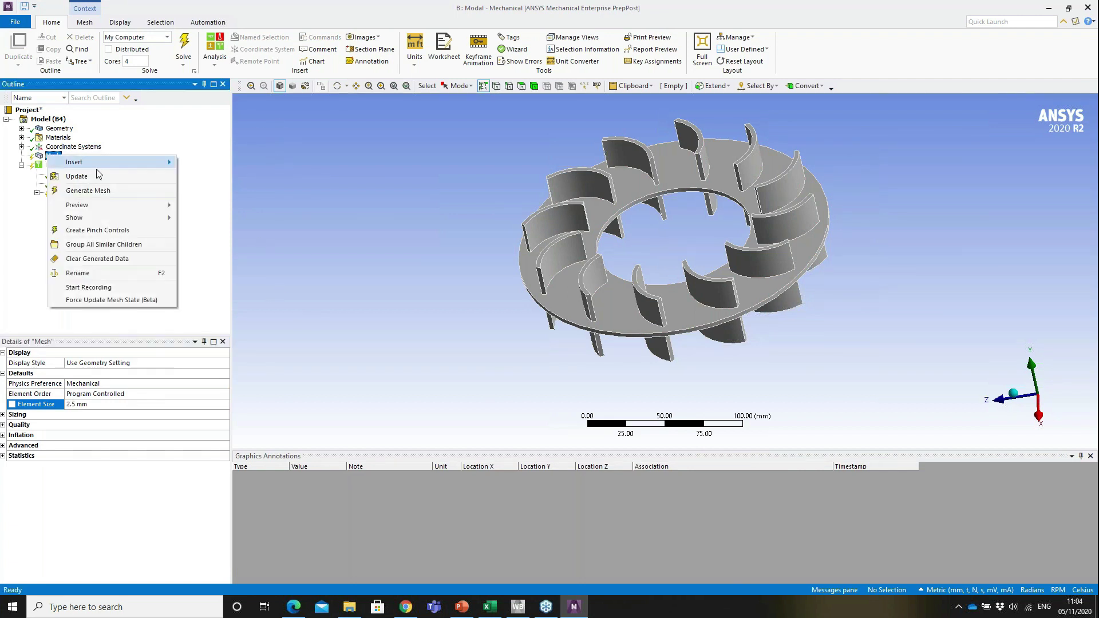
left_click(101, 191)
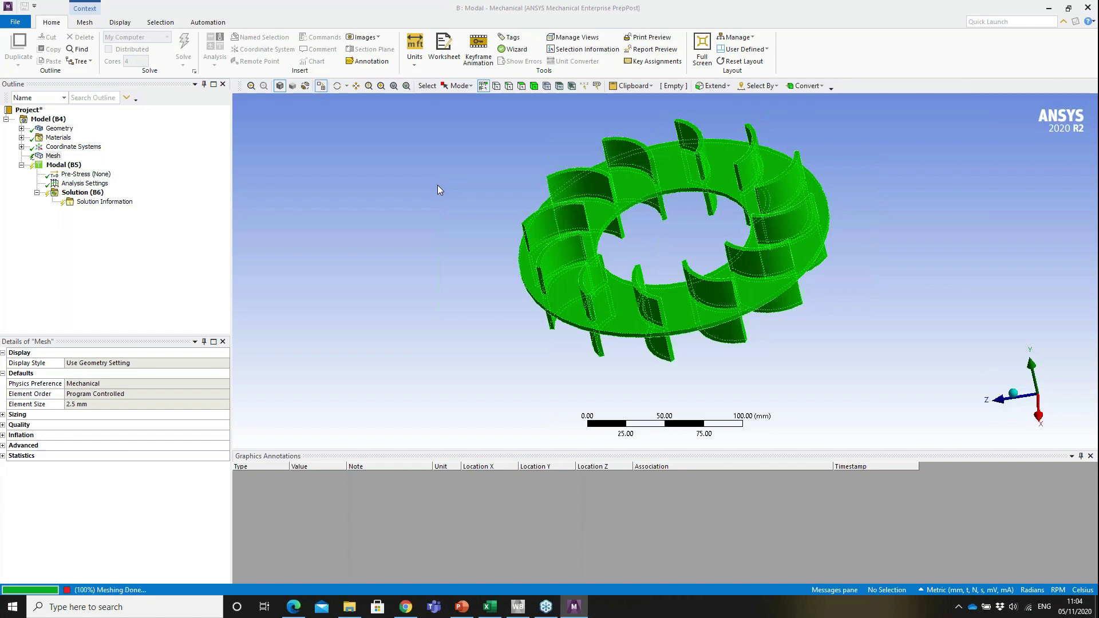
Apply a Fixed Support to the inner cylindrical face of the fan's ring in the Modal analysis.
mouse_move(628, 258)
middle_mouse_down()
mouse_move(679, 237)
mouse_move(569, 265)
mouse_move(570, 275)
mouse_move(591, 233)
mouse_move(584, 247)
middle_mouse_up()
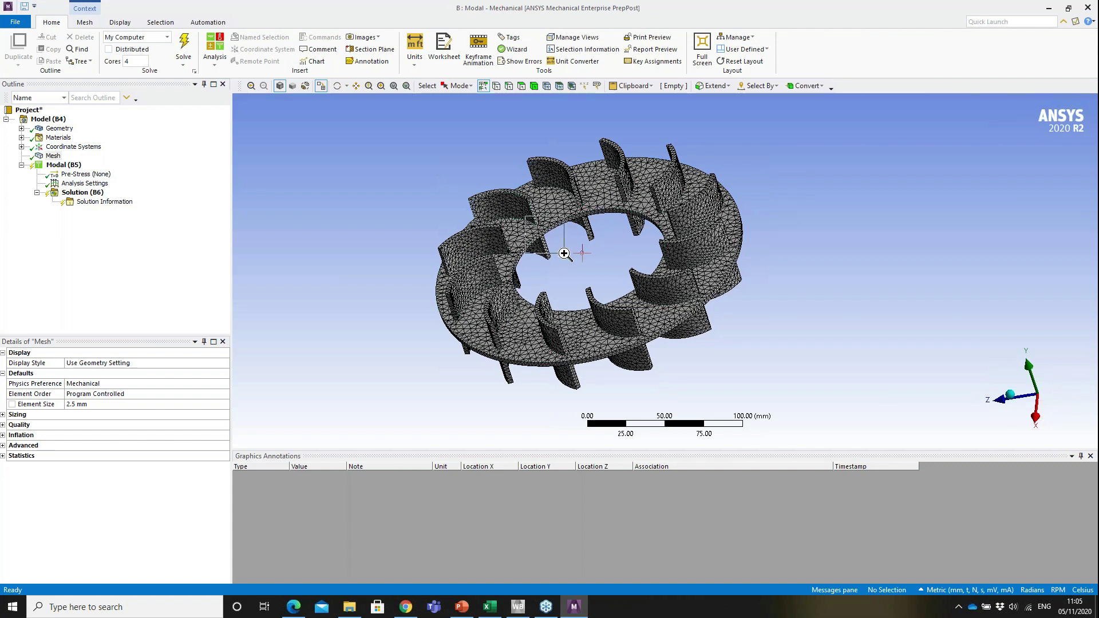
scroll(565, 248, "up", 5)
left_click(582, 298)
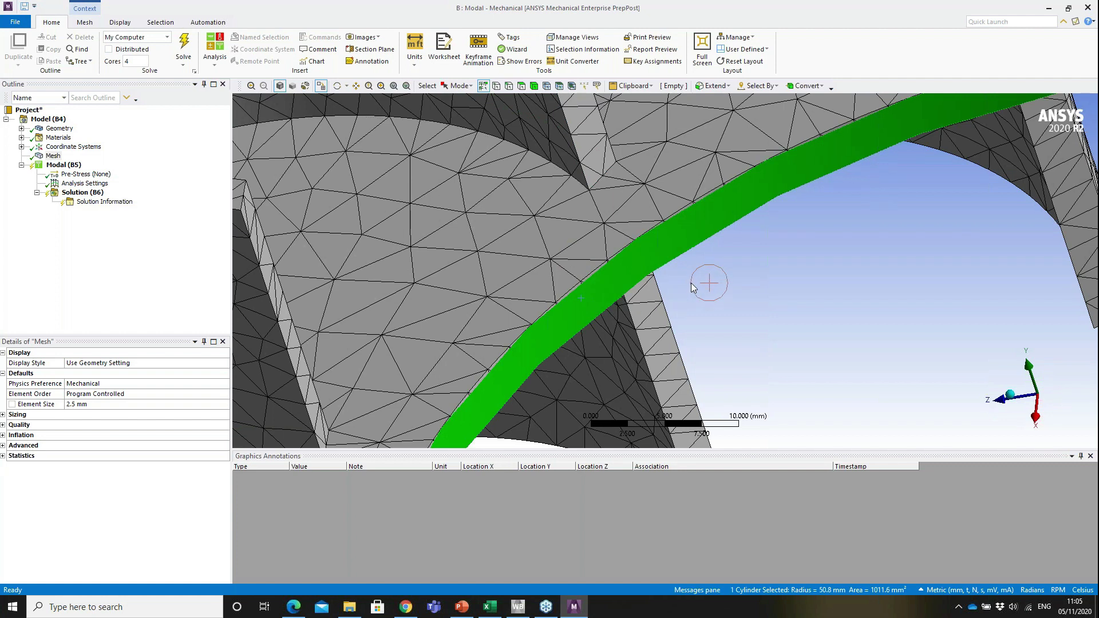
left_click(65, 166)
right_click(66, 170)
mouse_move(133, 174)
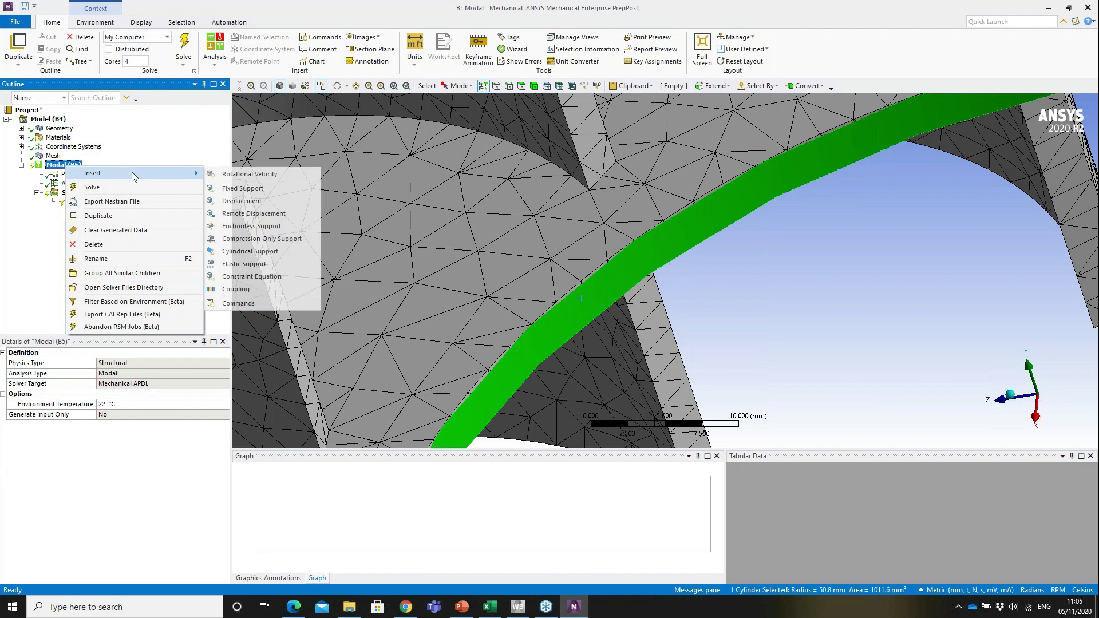
left_click(261, 191)
left_click(880, 311)
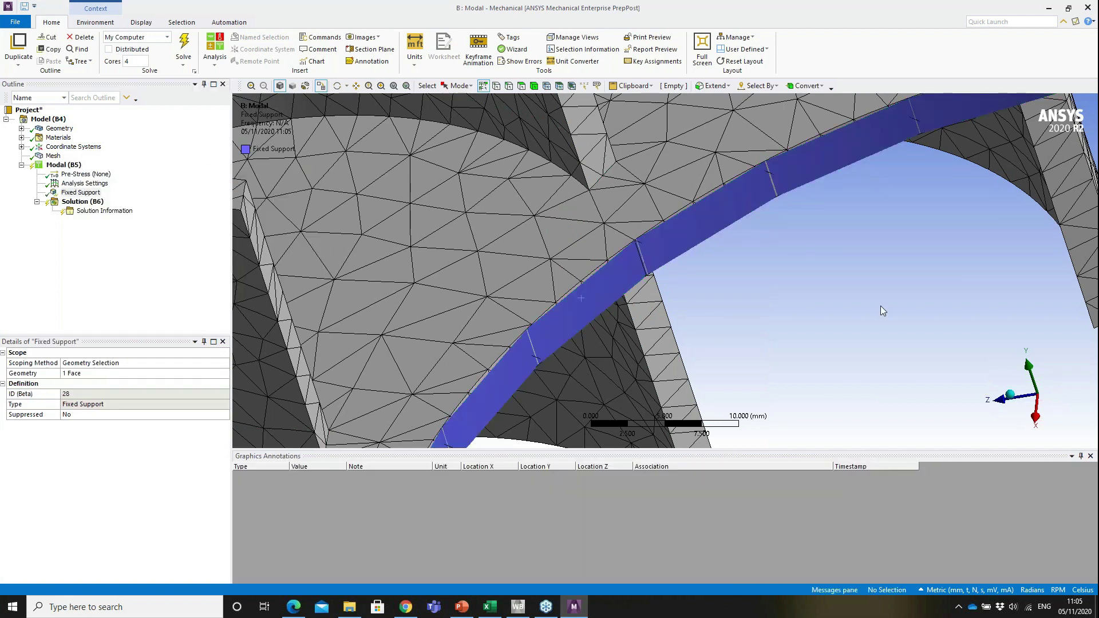
Try limiting the mode search to a frequency range in the analysis settings, and set the limit back to No.
scroll(881, 305, "down", 10)
middle_click_drag(878, 334, 768, 299)
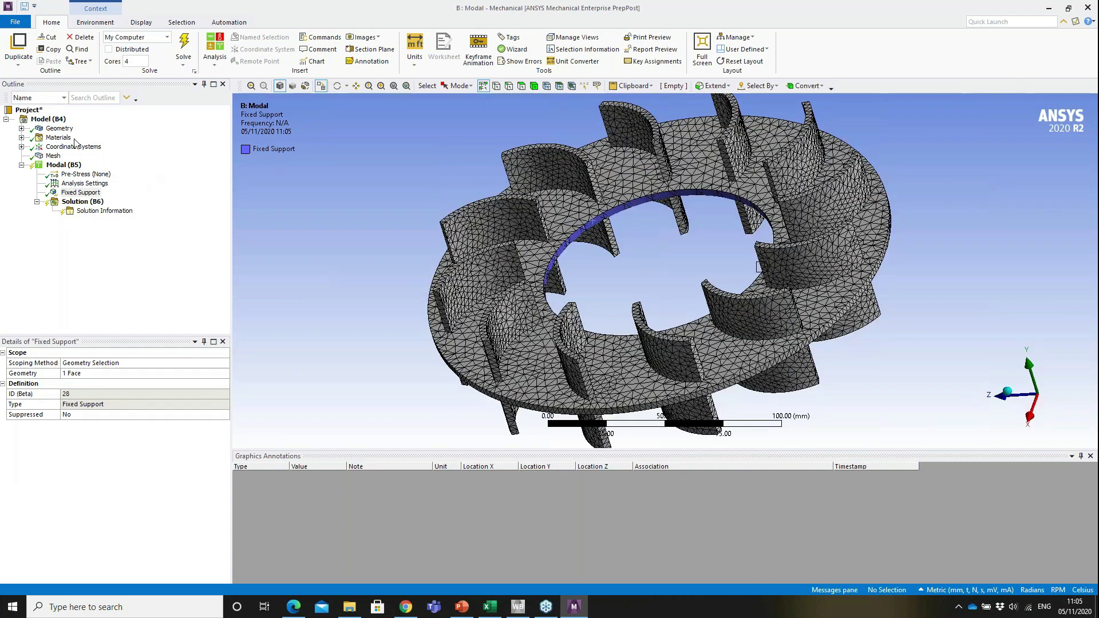
left_click(83, 184)
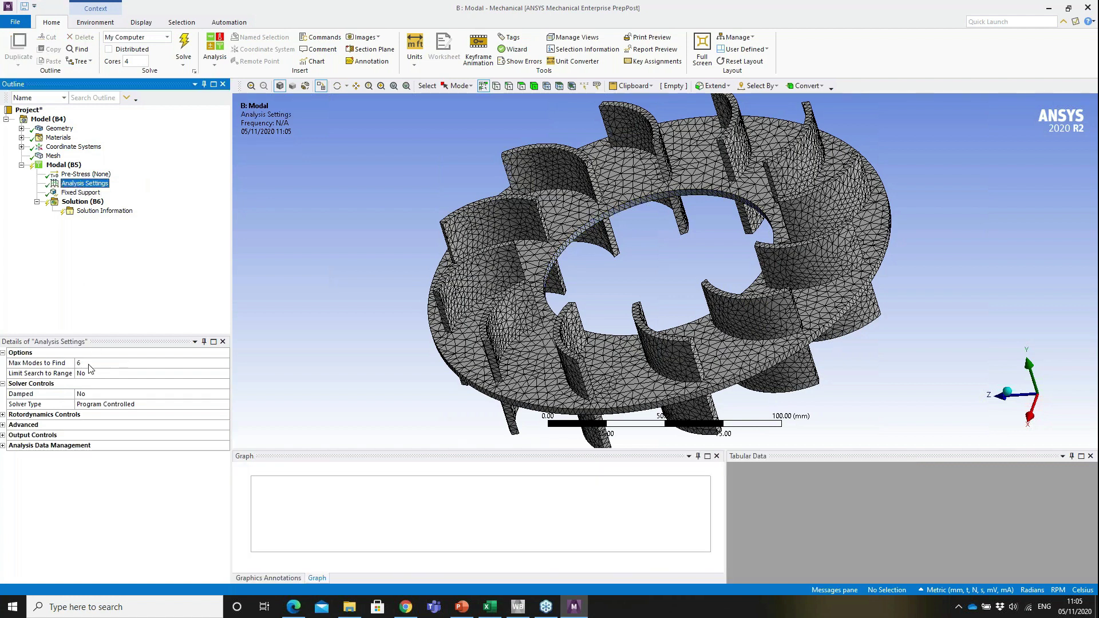
left_click(90, 364)
left_click(90, 365)
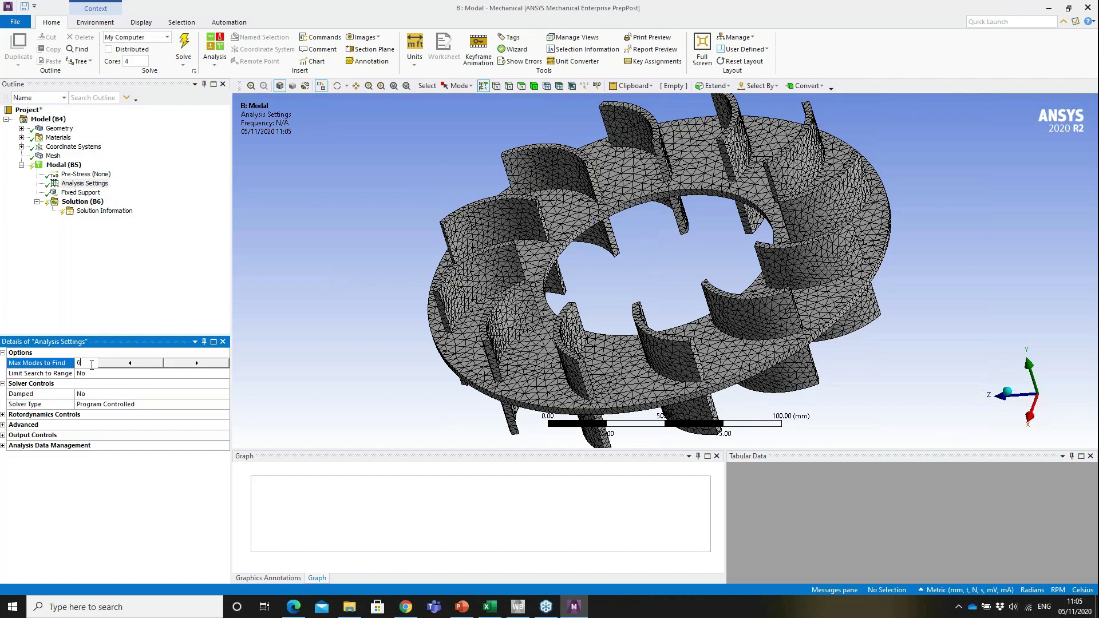
left_click(90, 375)
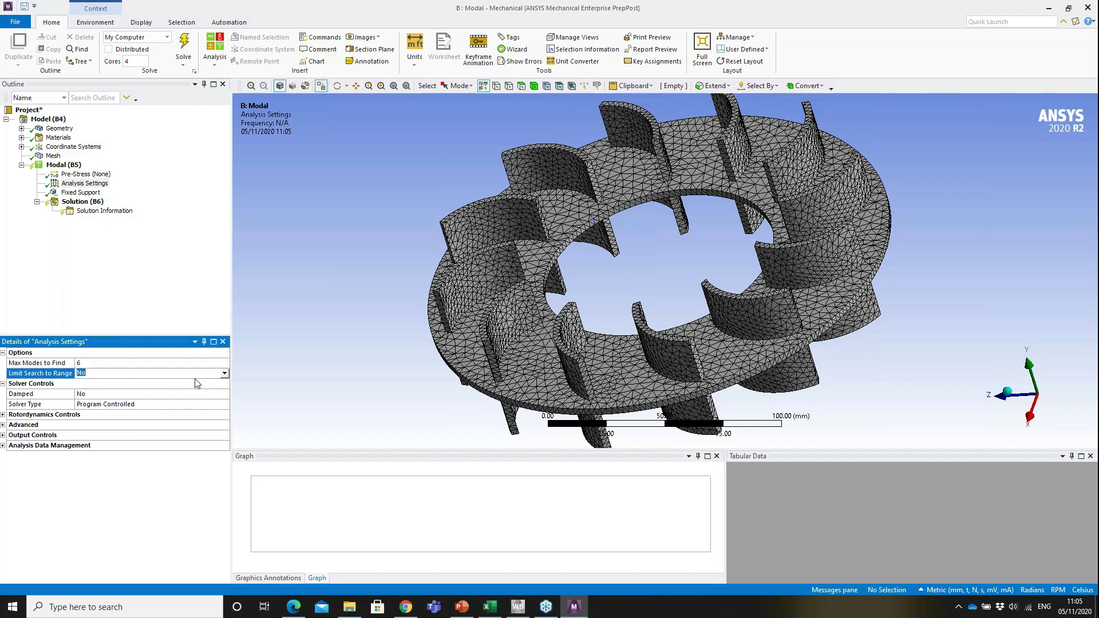
left_click(225, 374)
left_click(116, 384)
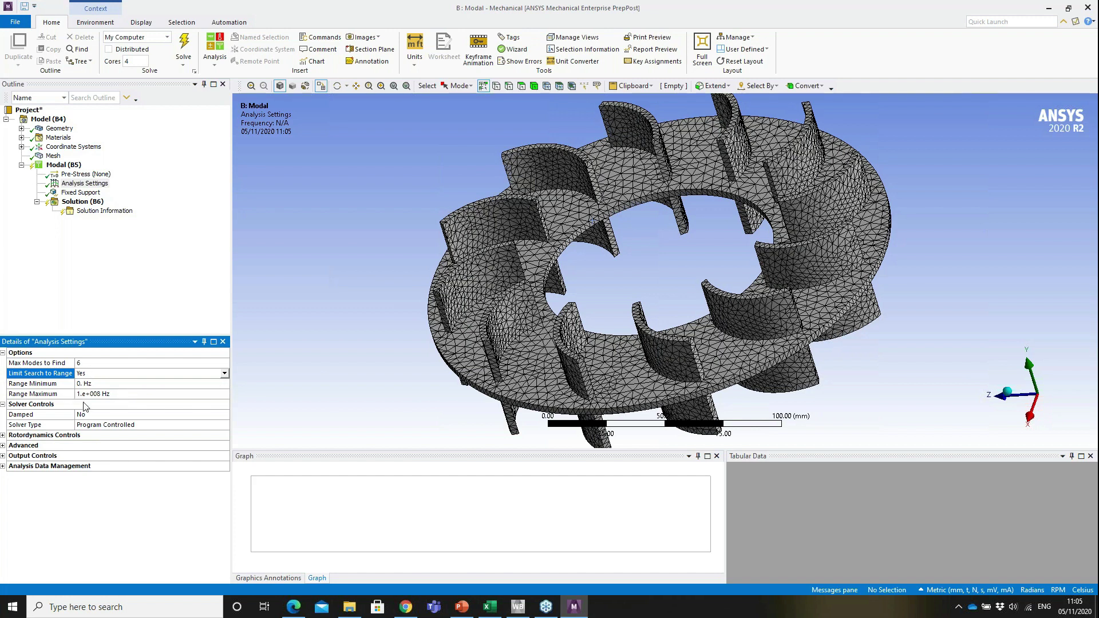
left_click(224, 373)
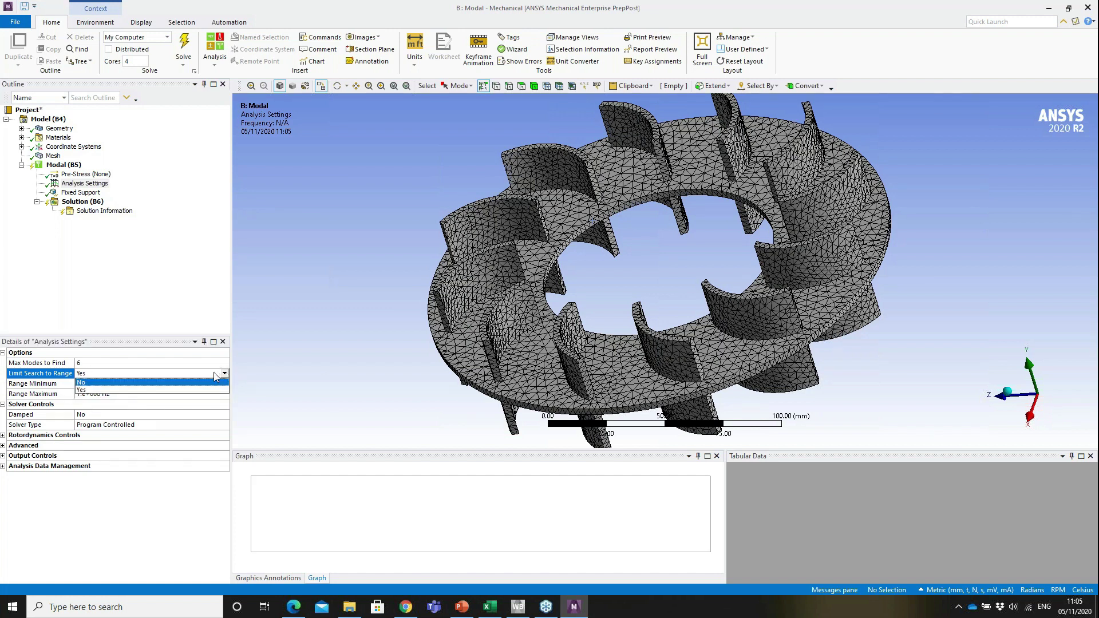
left_click(158, 383)
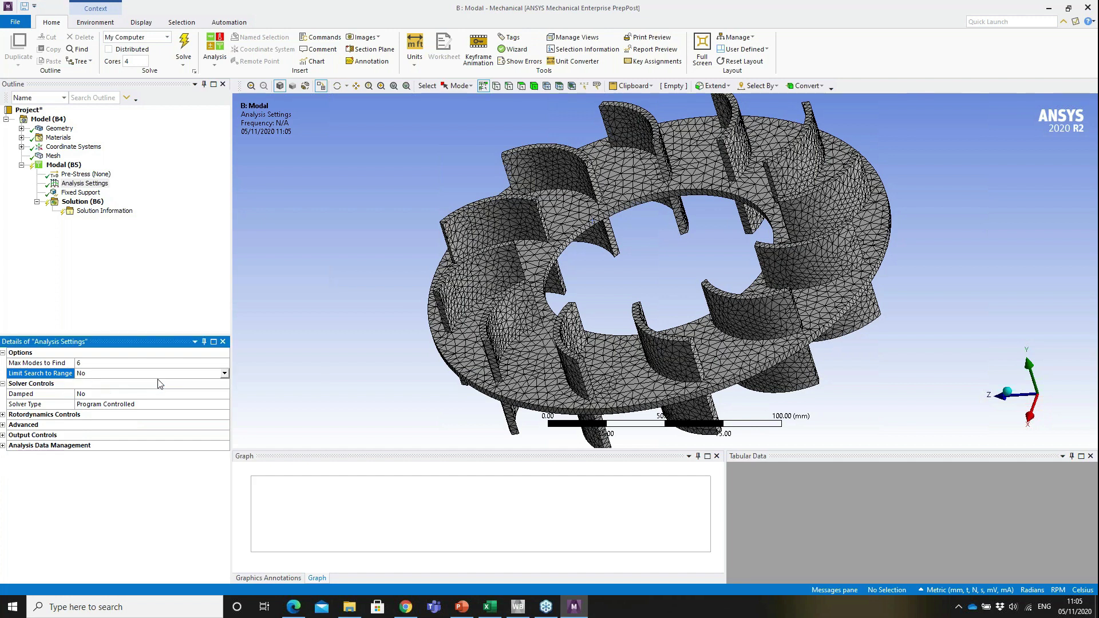
Solve the modal analysis and check the frequencies of modes 1 and 6.
left_click(85, 203)
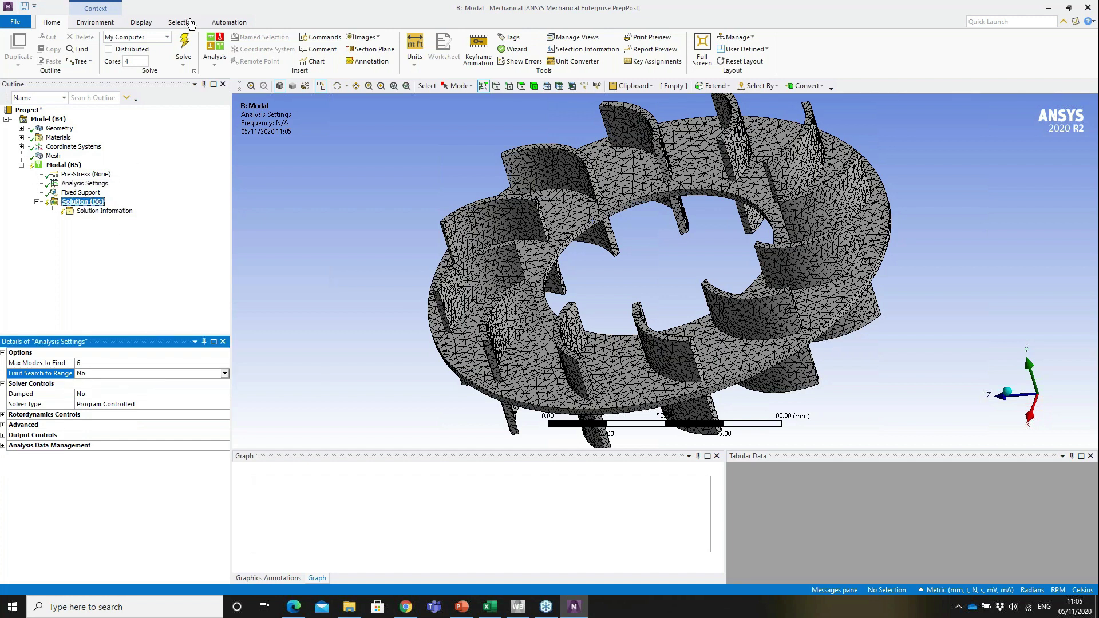
left_click(352, 227)
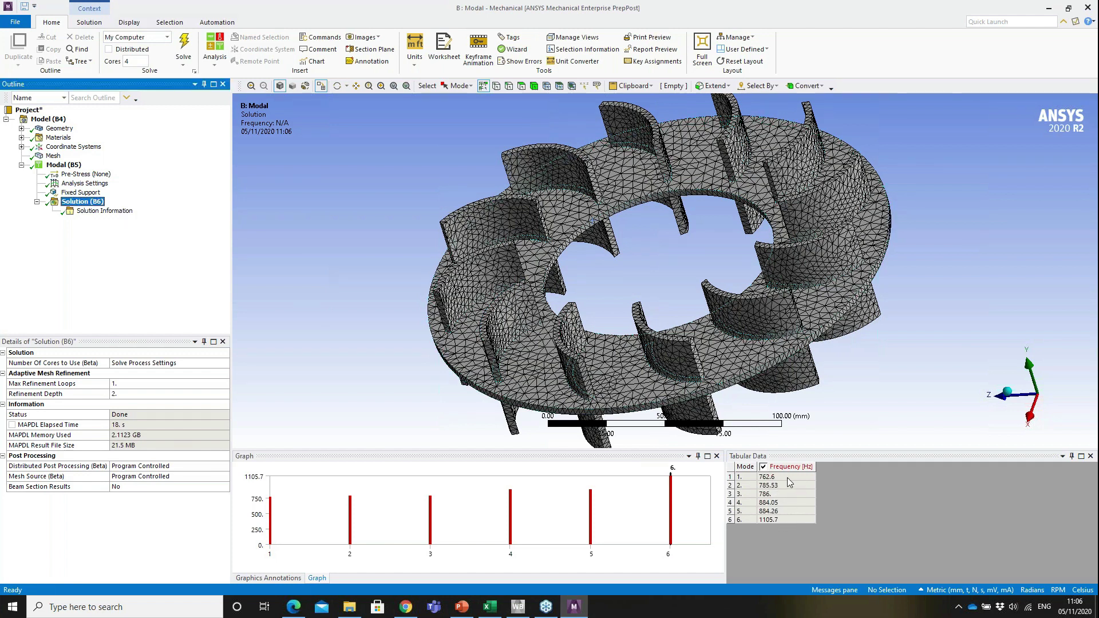
left_click(788, 482)
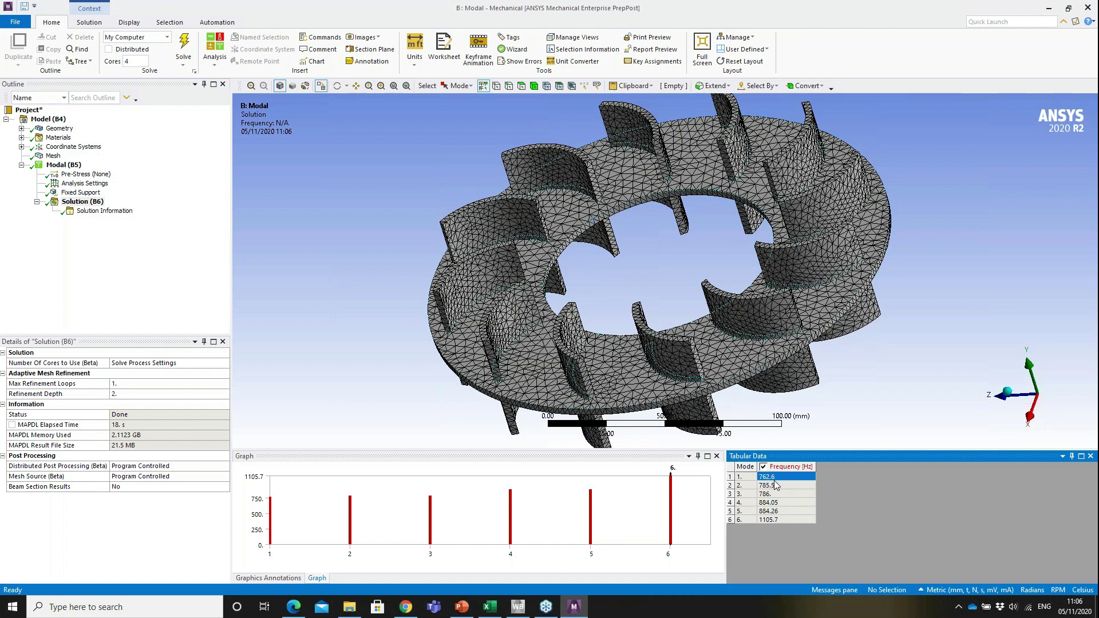
left_click(781, 520)
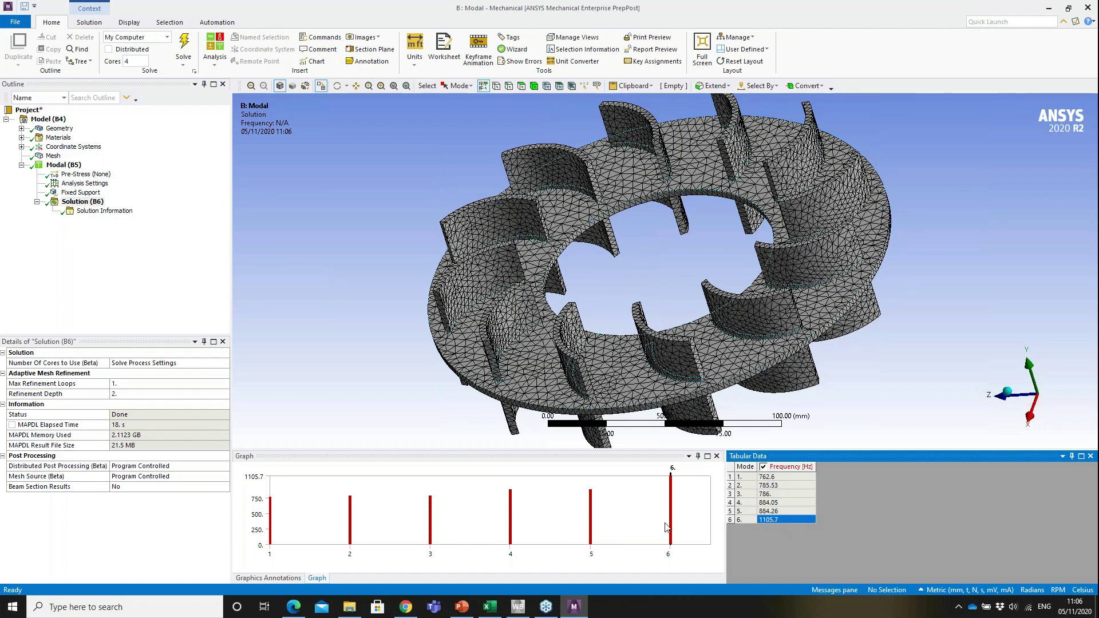
Create a mode shape result for mode 1, evaluate it and display its total deformation.
left_click(272, 521)
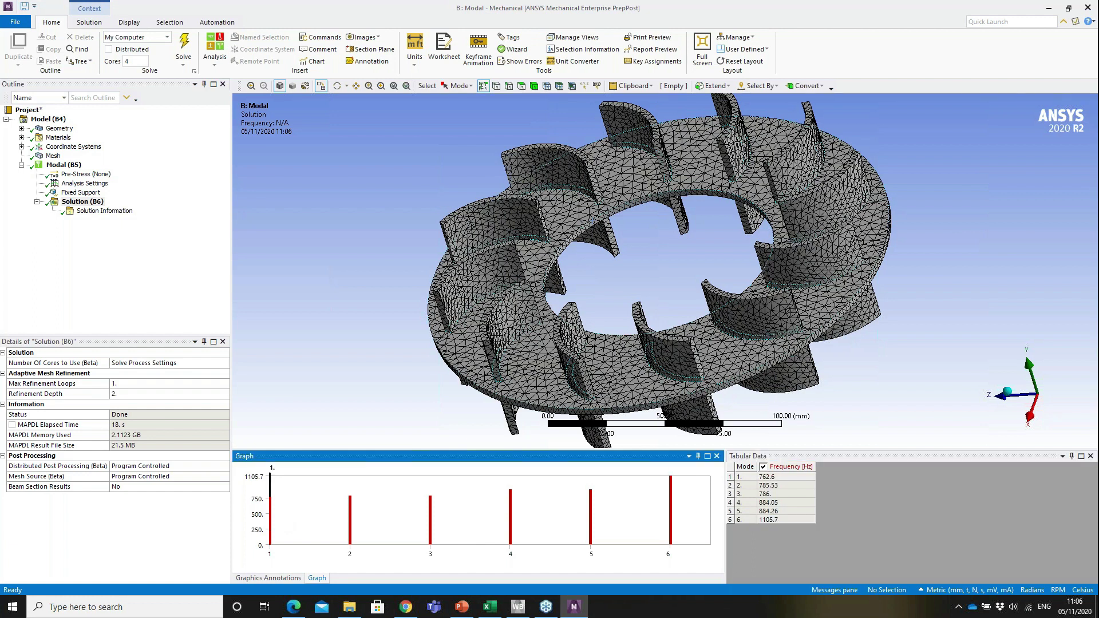
right_click(271, 517)
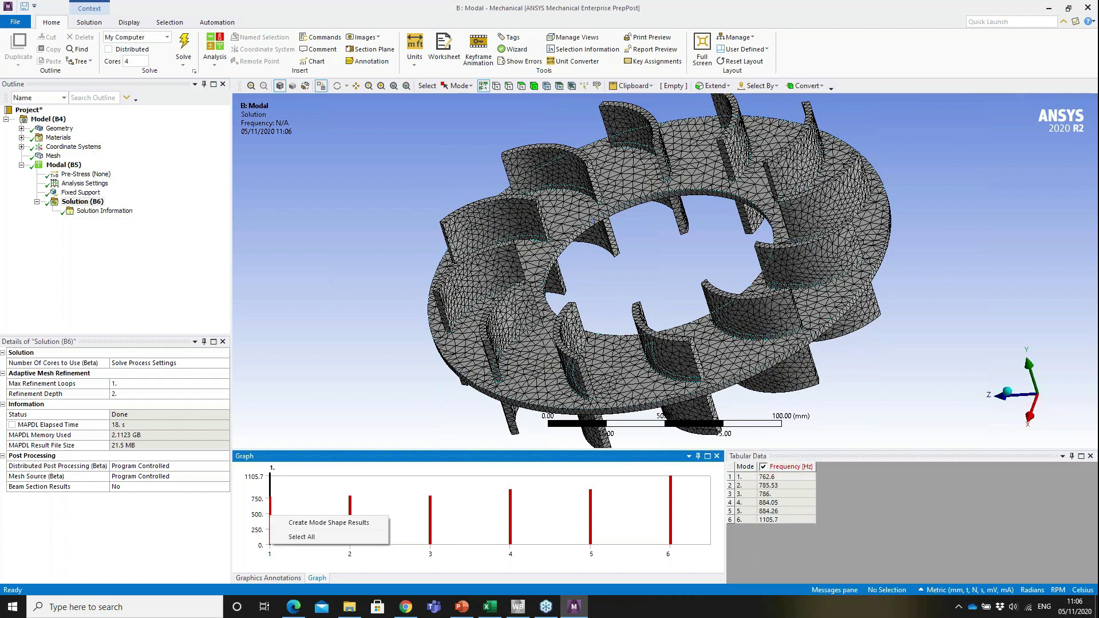
left_click(297, 524)
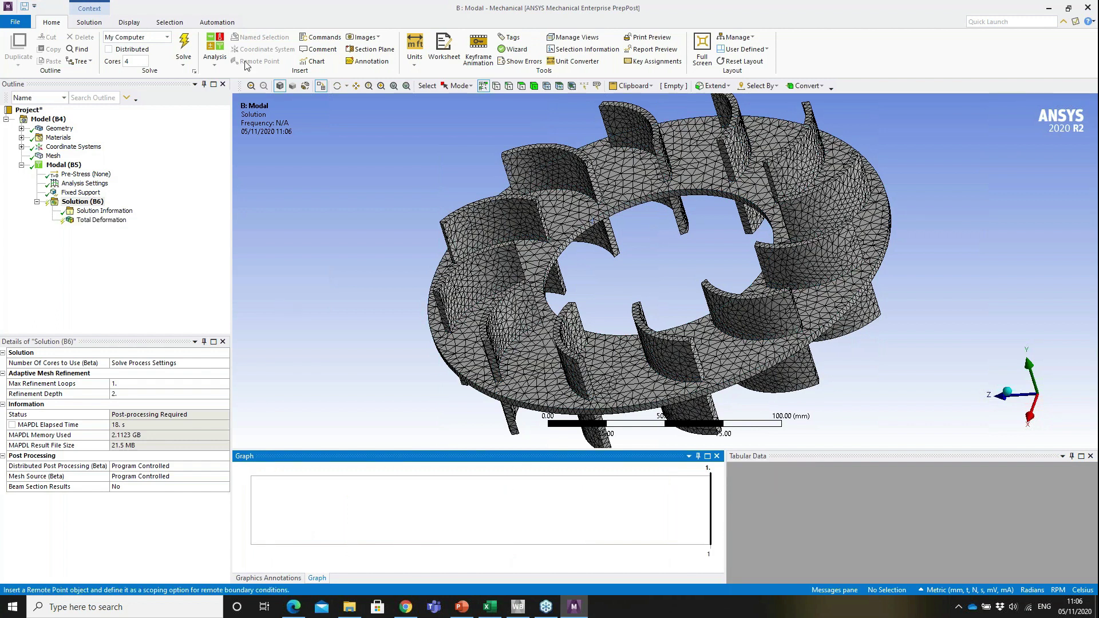
left_click(183, 48)
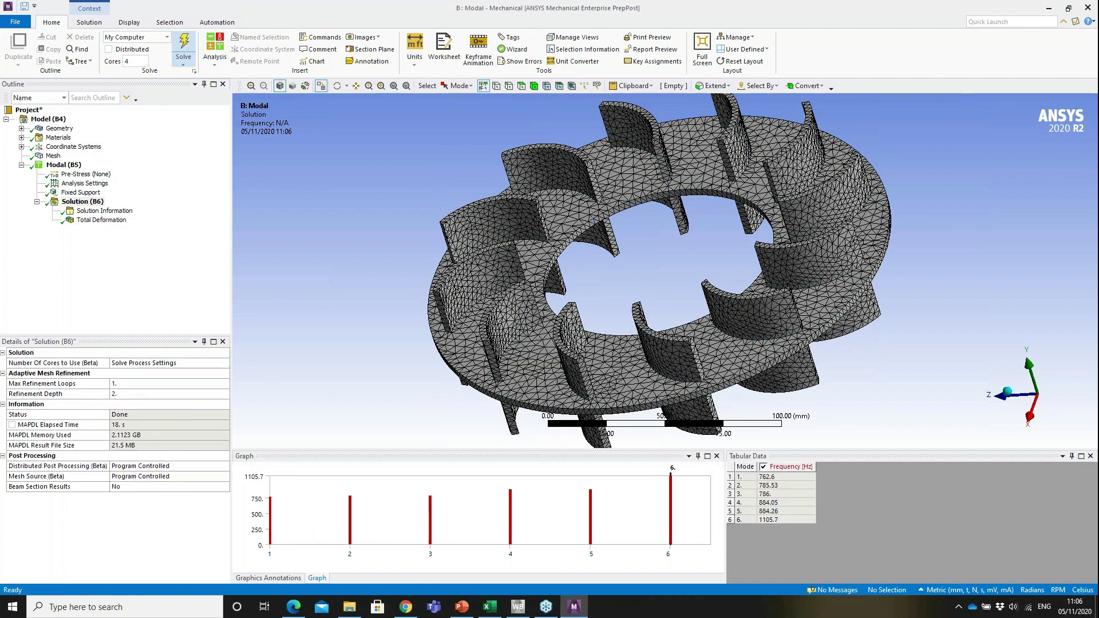
left_click(83, 221)
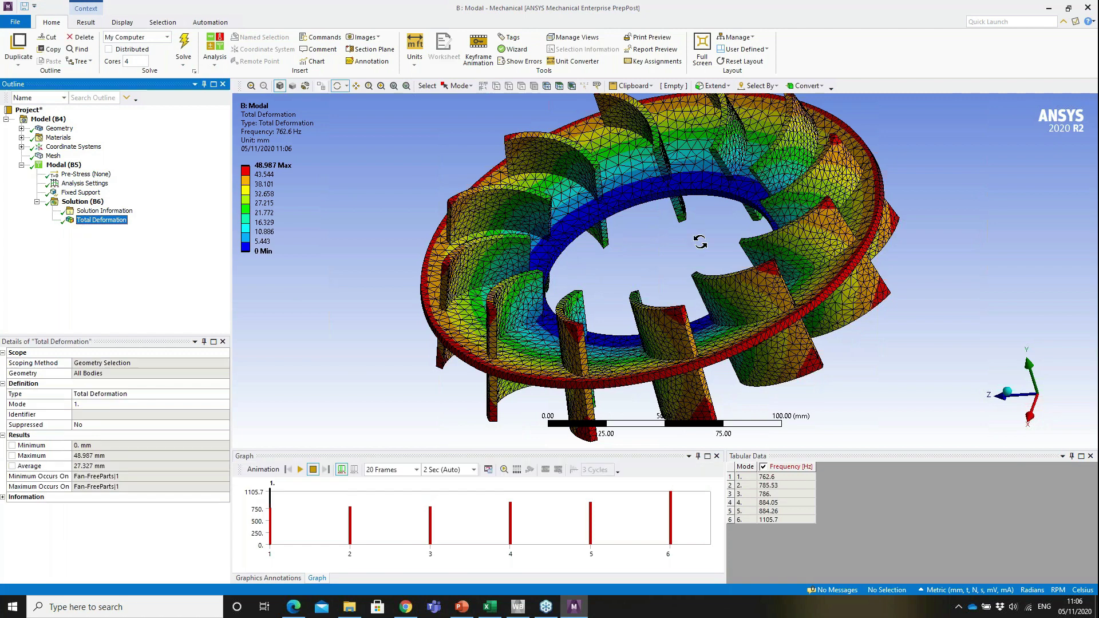
Play the mode 1 total deformation animation, examine the fan's motion and stop the playback.
left_click(300, 467)
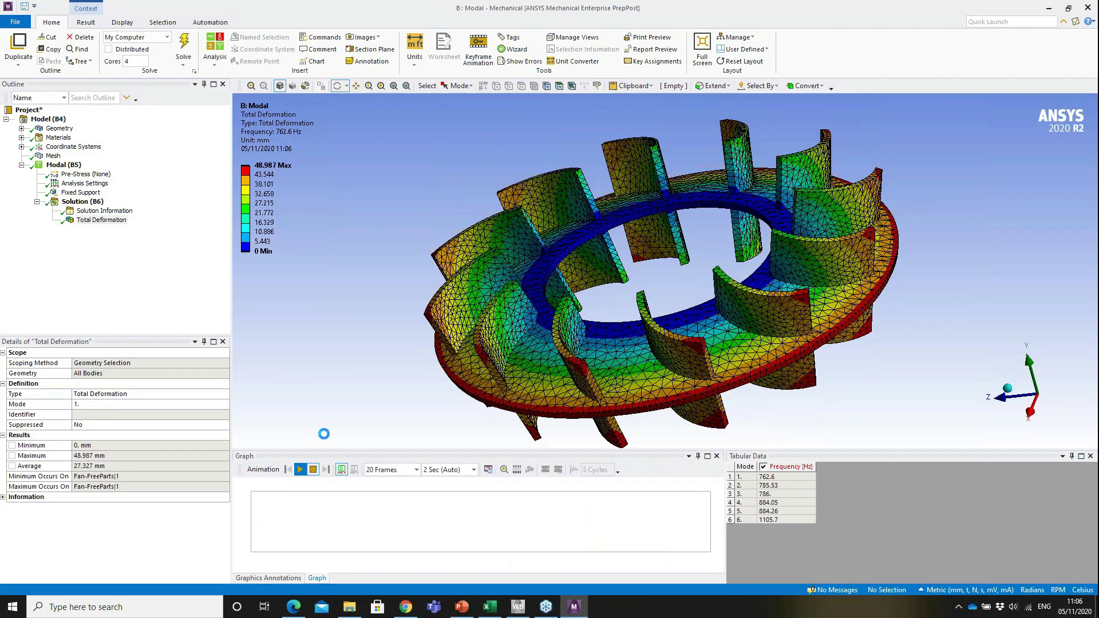
left_click_drag(730, 312, 498, 177)
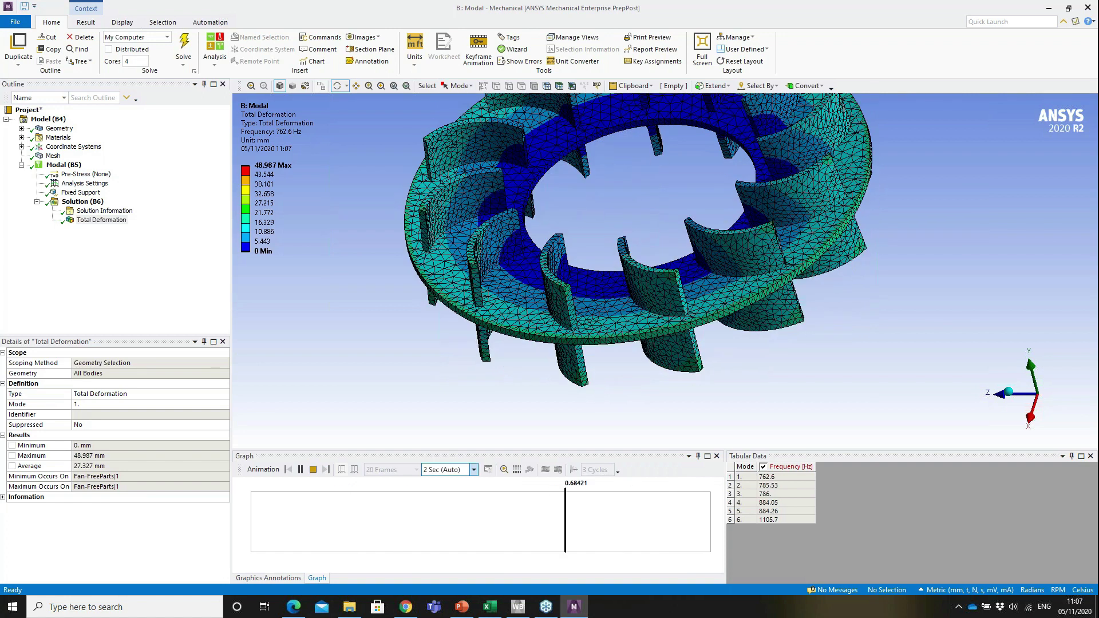
left_click(312, 469)
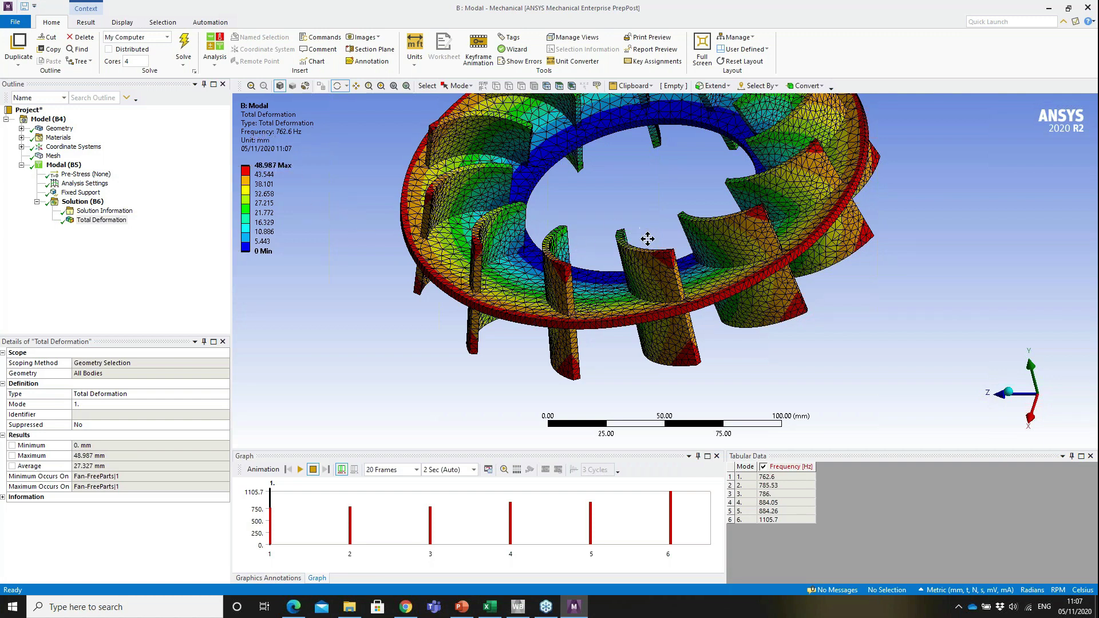
left_click_drag(651, 239, 661, 272)
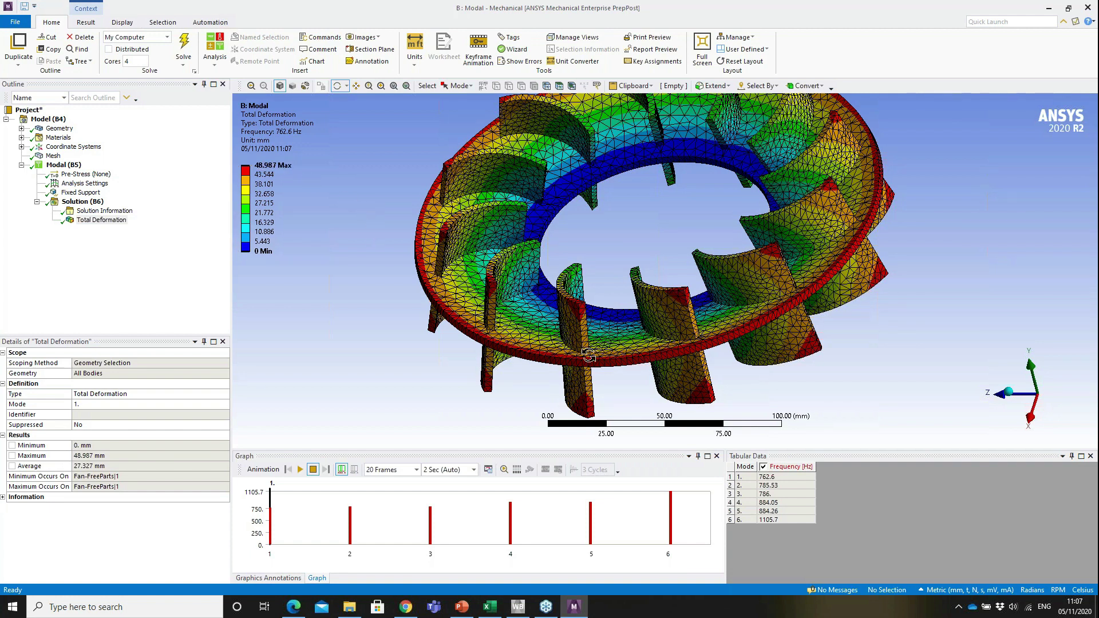
Create a mode shape result for mode 6 from the frequency graph and evaluate it.
left_click(672, 516)
right_click(673, 517)
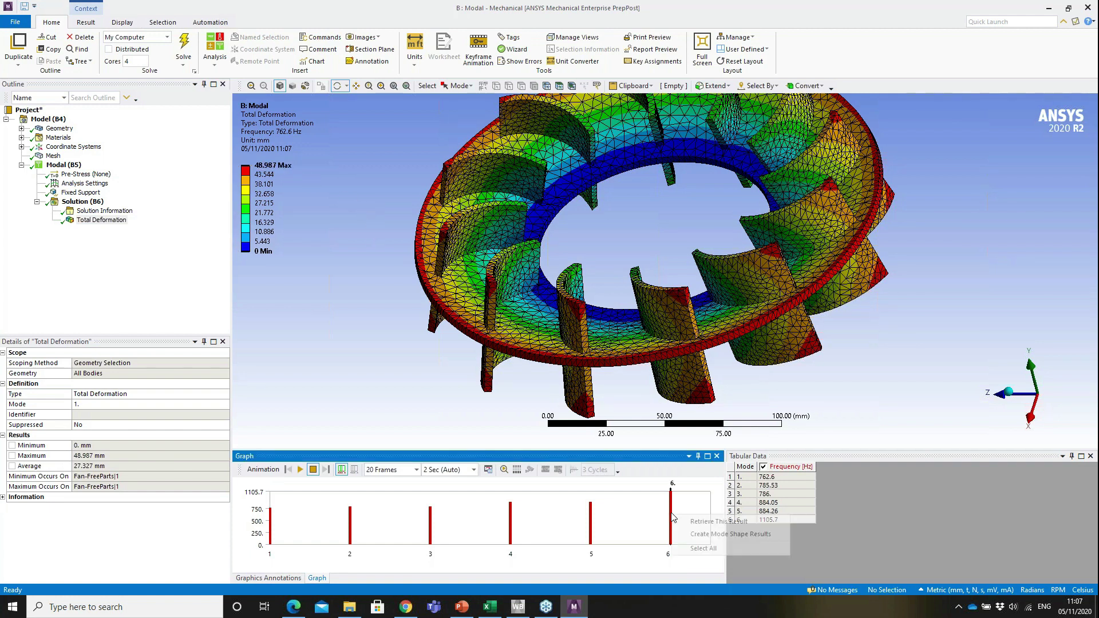
left_click(711, 536)
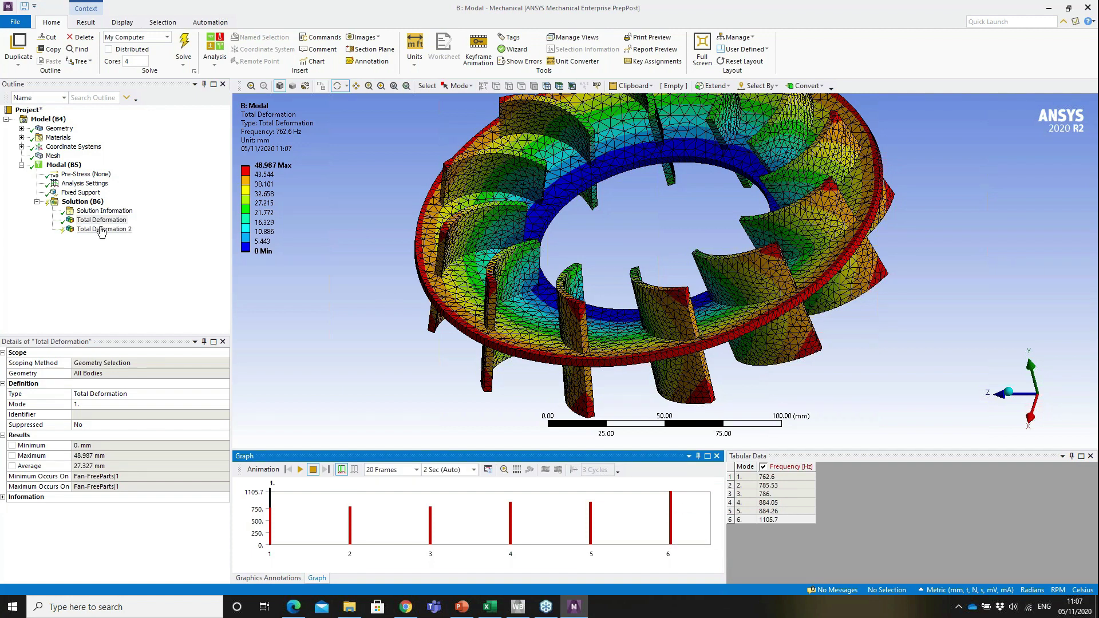
left_click(184, 46)
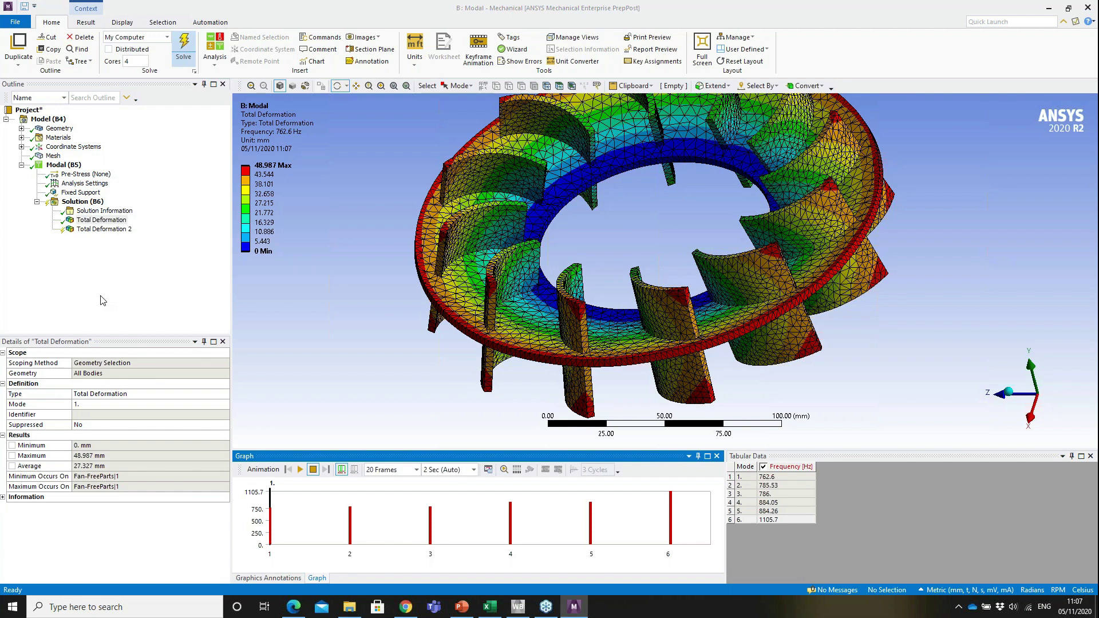
Display the mode 6 total deformation, play its animation, examine the fan's motion and stop the playback.
left_click(105, 229)
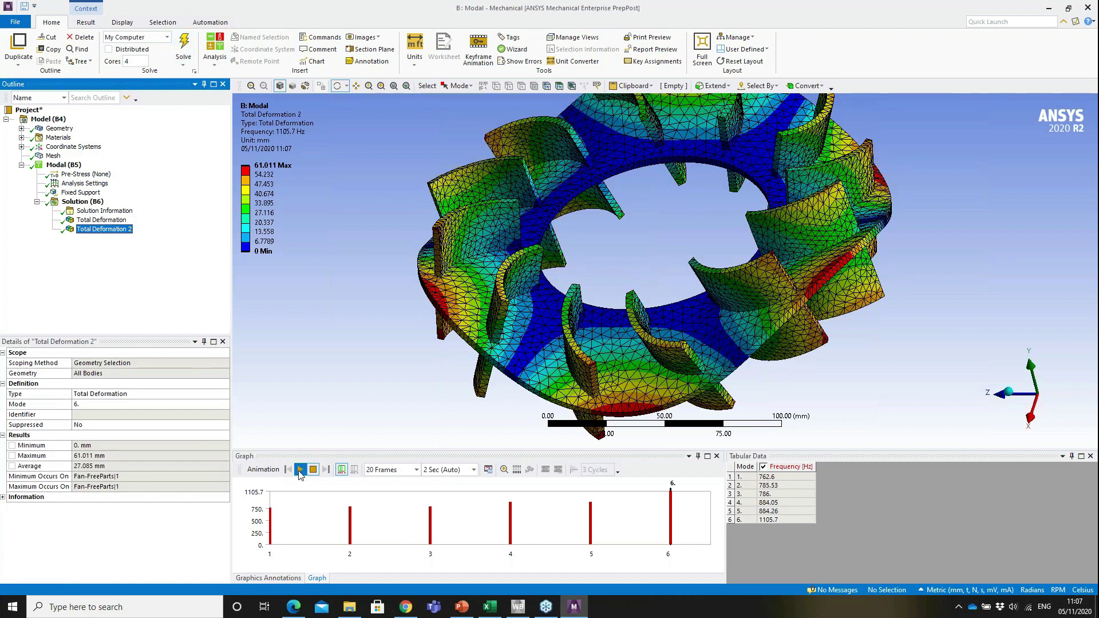
left_click(299, 470)
left_click_drag(653, 283, 631, 233)
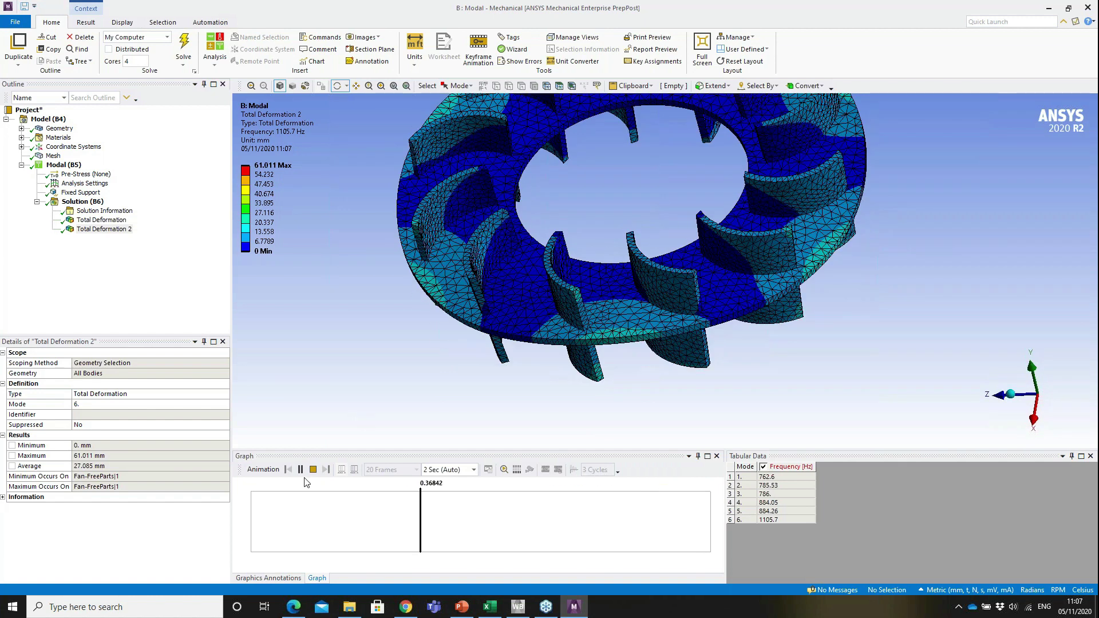
left_click(312, 469)
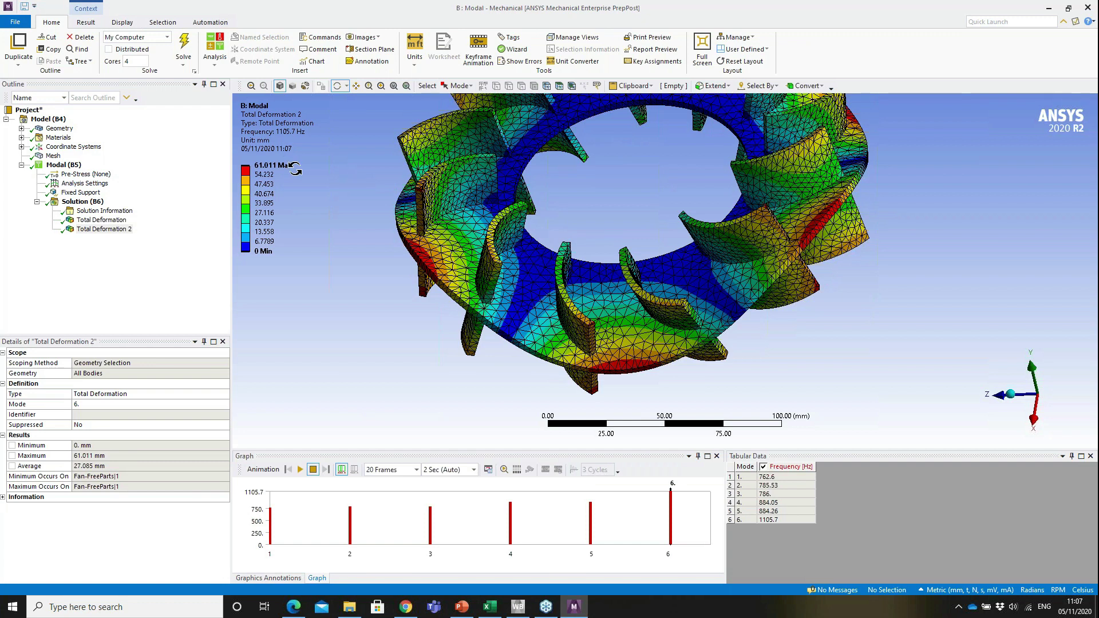
left_click(280, 166)
left_click(290, 171)
Switch to Workbench and add a Static Structural system that shares the existing Modal system's engineering data and geometry.
left_click(1049, 8)
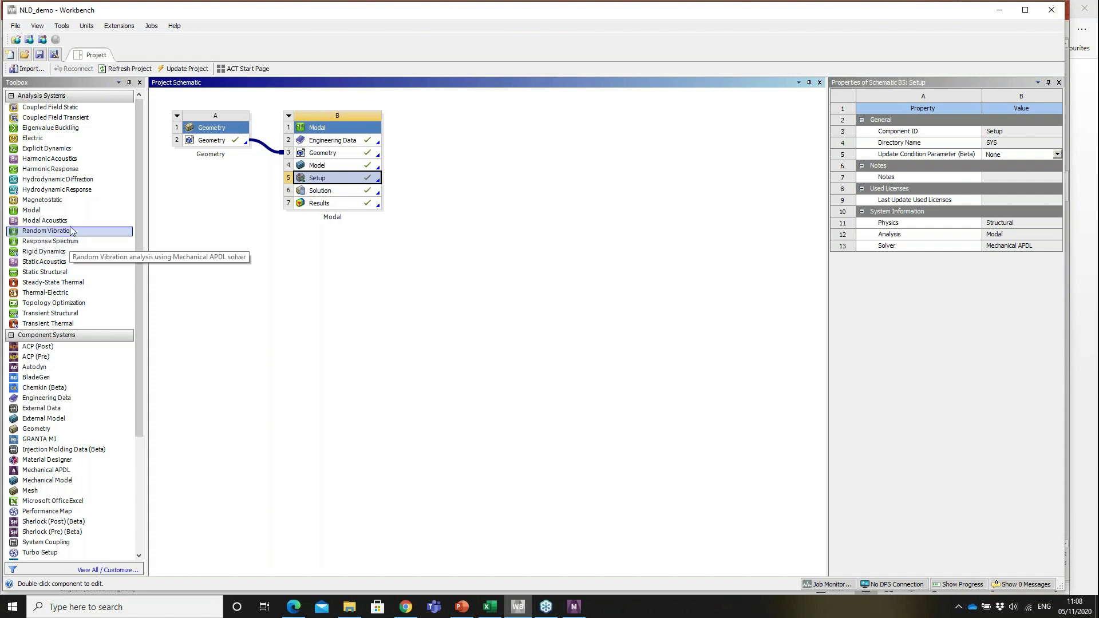
left_click_drag(48, 275, 365, 156)
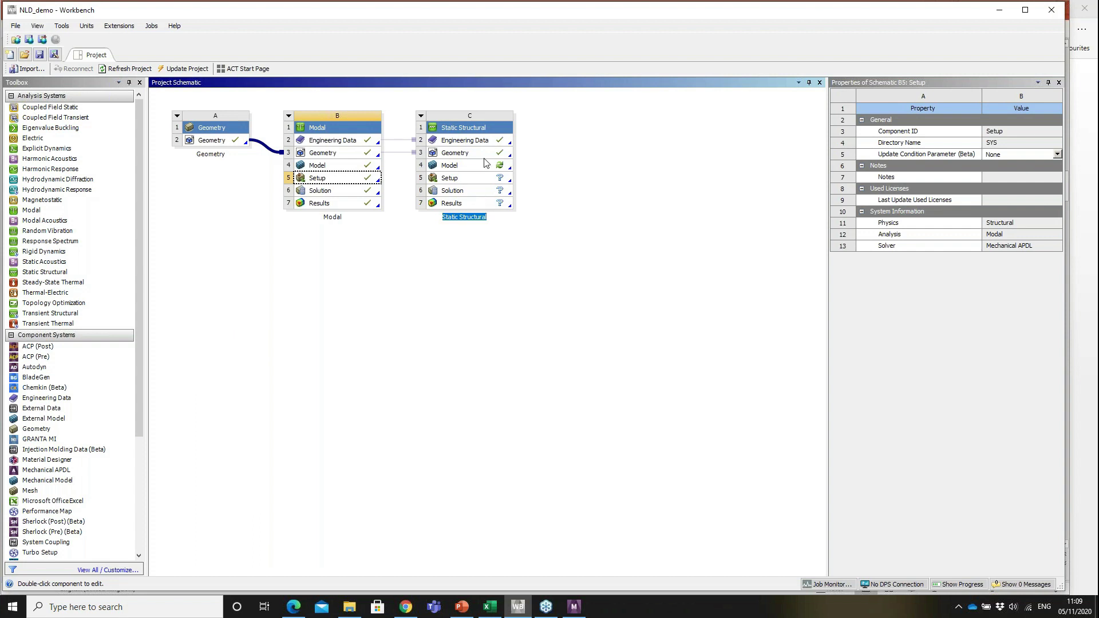
Add a second Modal system linked to the Static Structural solution and name it Pre-stress modal.
left_click_drag(28, 213, 496, 201)
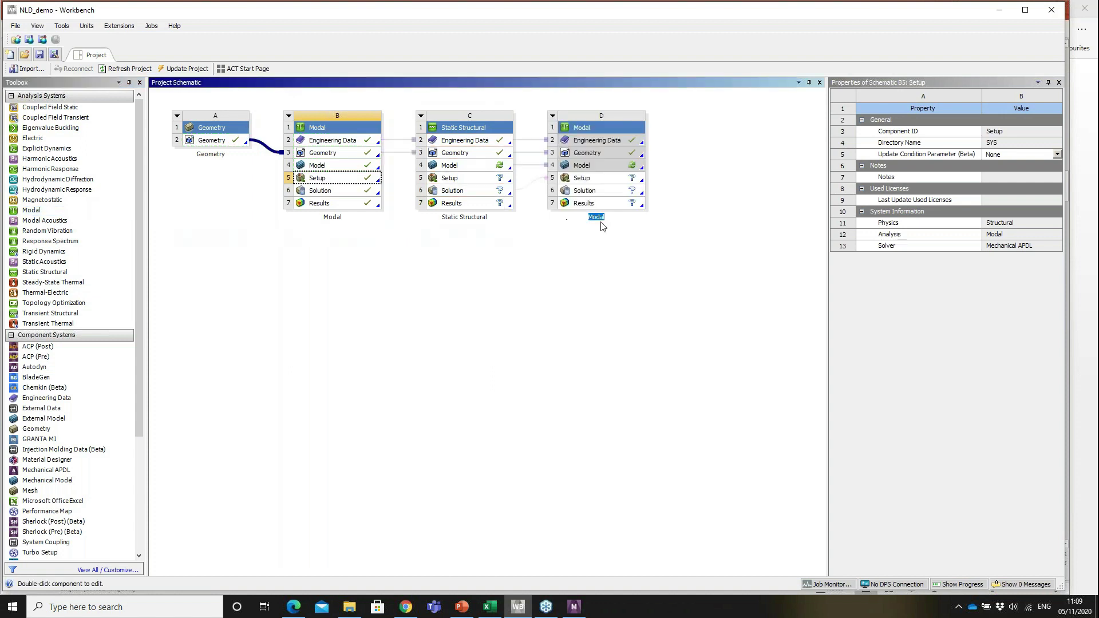
type("Pre-stress modal")
left_click(570, 261)
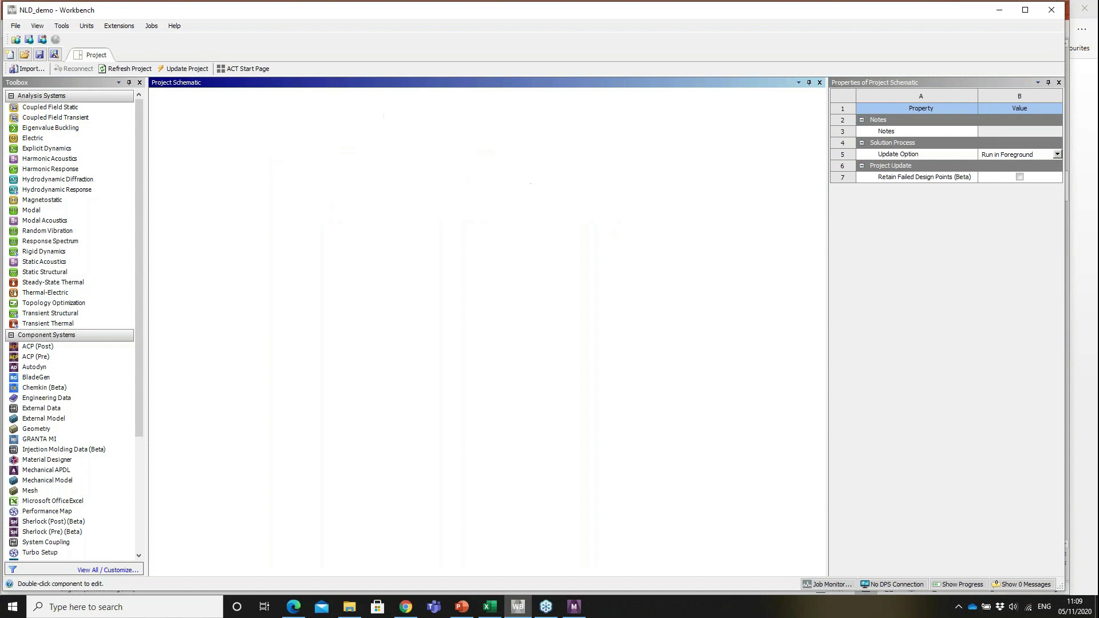
Open the Static Structural setup in Mechanical and review the linked static structural and modal analyses.
double_click(451, 181)
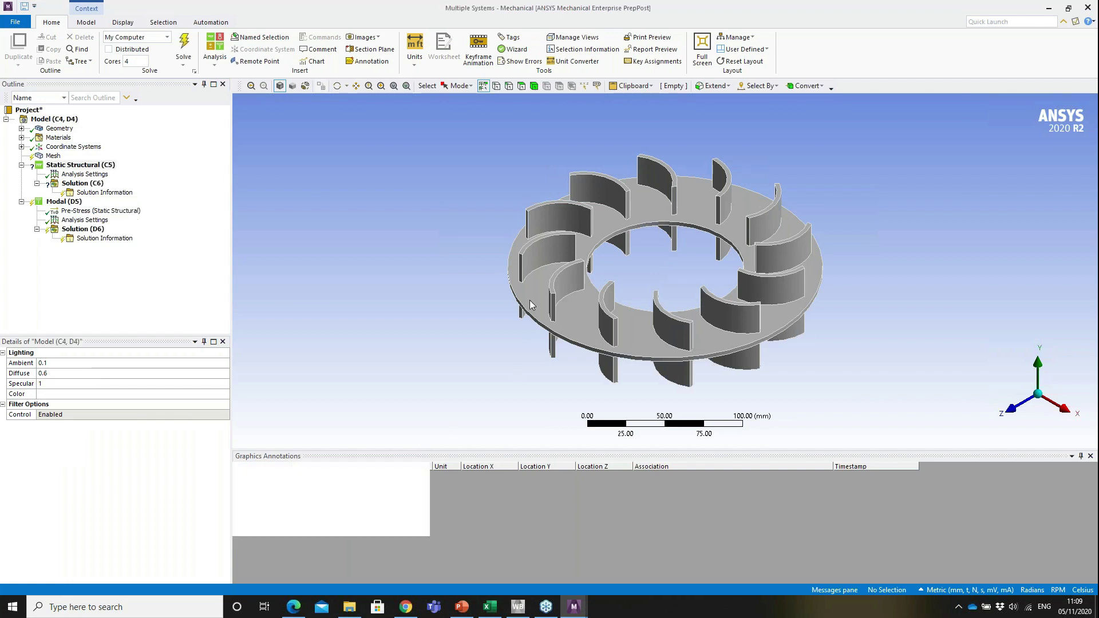
middle_click_drag(661, 282, 664, 286)
left_click(82, 166)
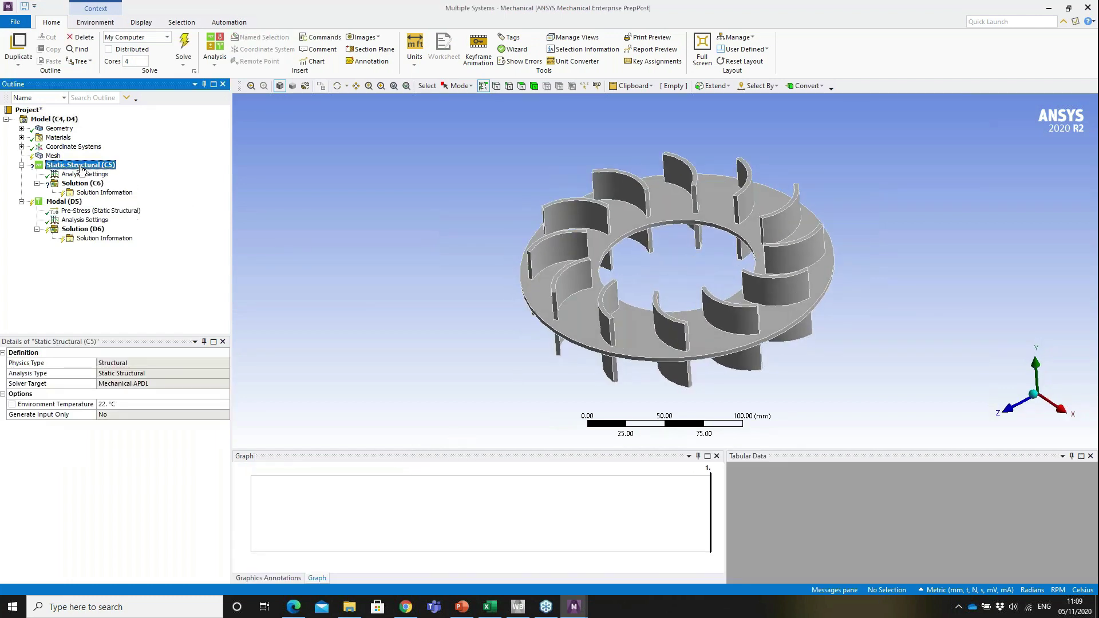
left_click(50, 203)
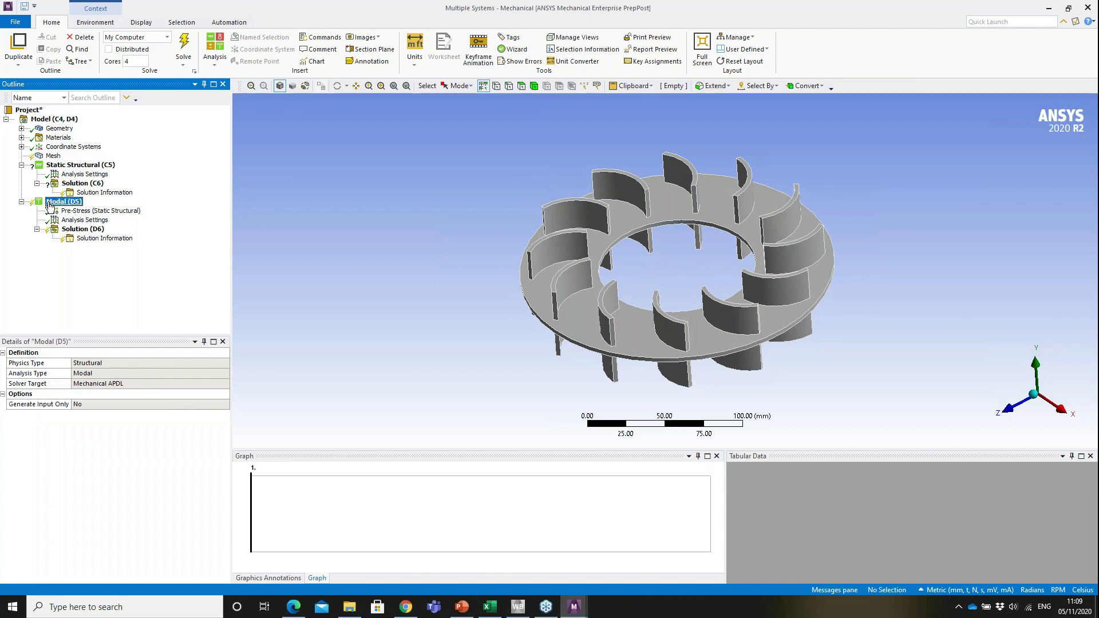
left_click(53, 165)
Set the mesh element size to 2.5 mm and generate the fan mesh.
left_click(53, 156)
left_click(98, 404)
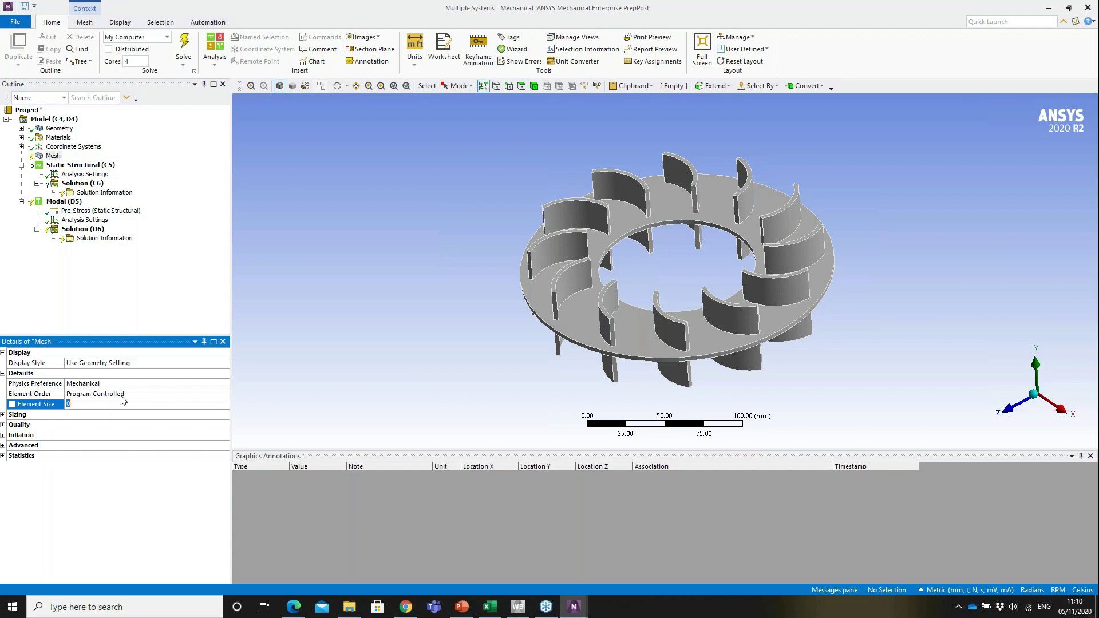
type("2.5")
key("Return")
right_click(53, 156)
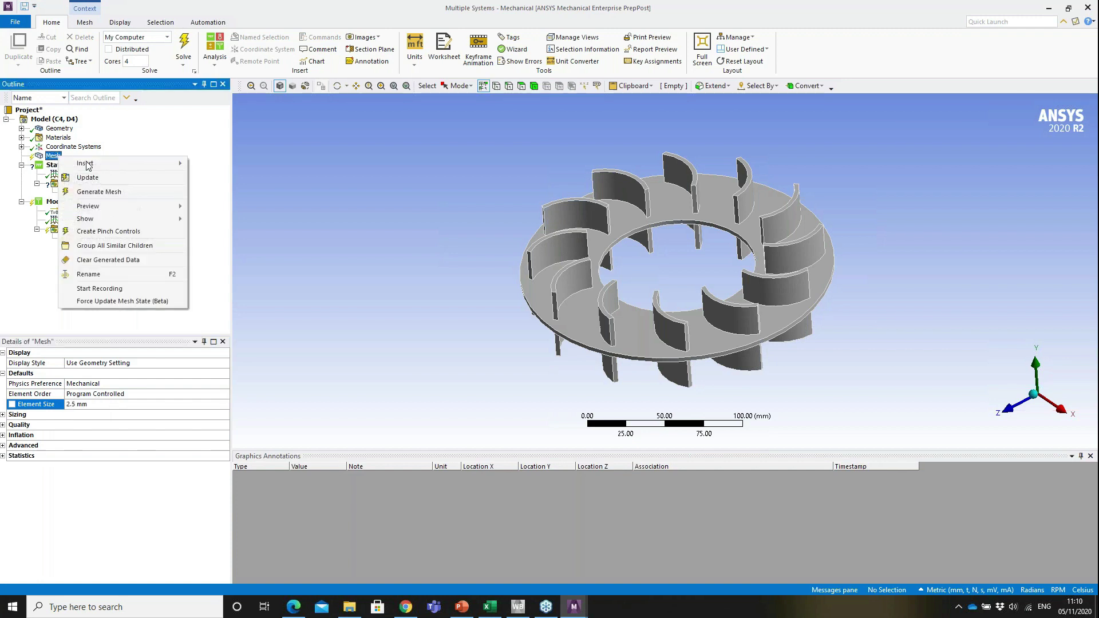
left_click(98, 192)
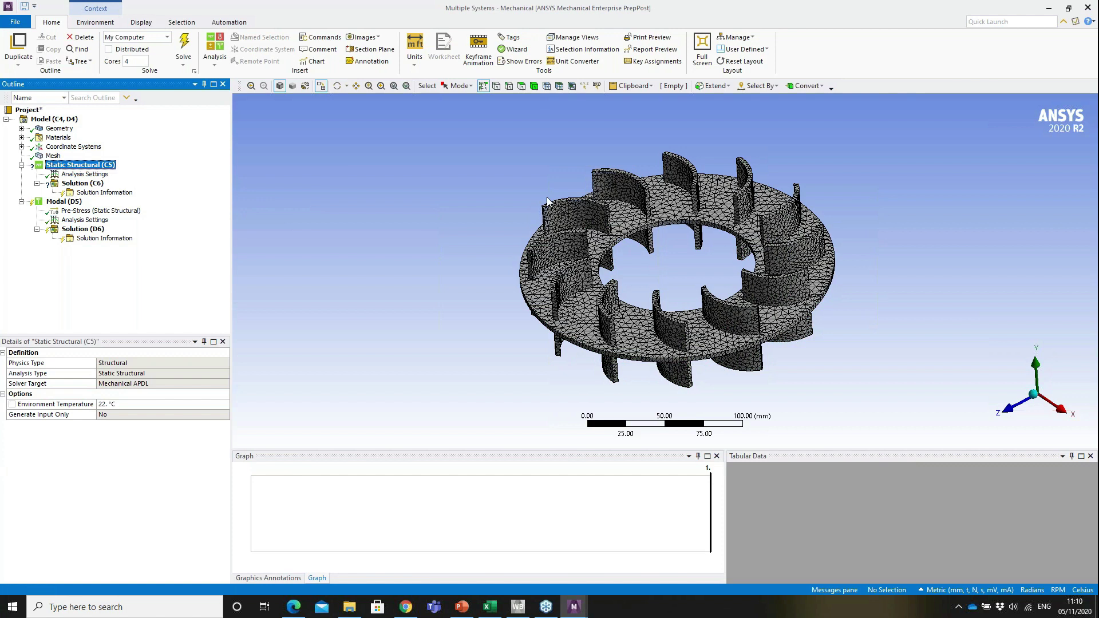
Apply a fixed support to the fan's inner cylindrical ring face in the static structural analysis.
scroll(630, 238, "up", 5)
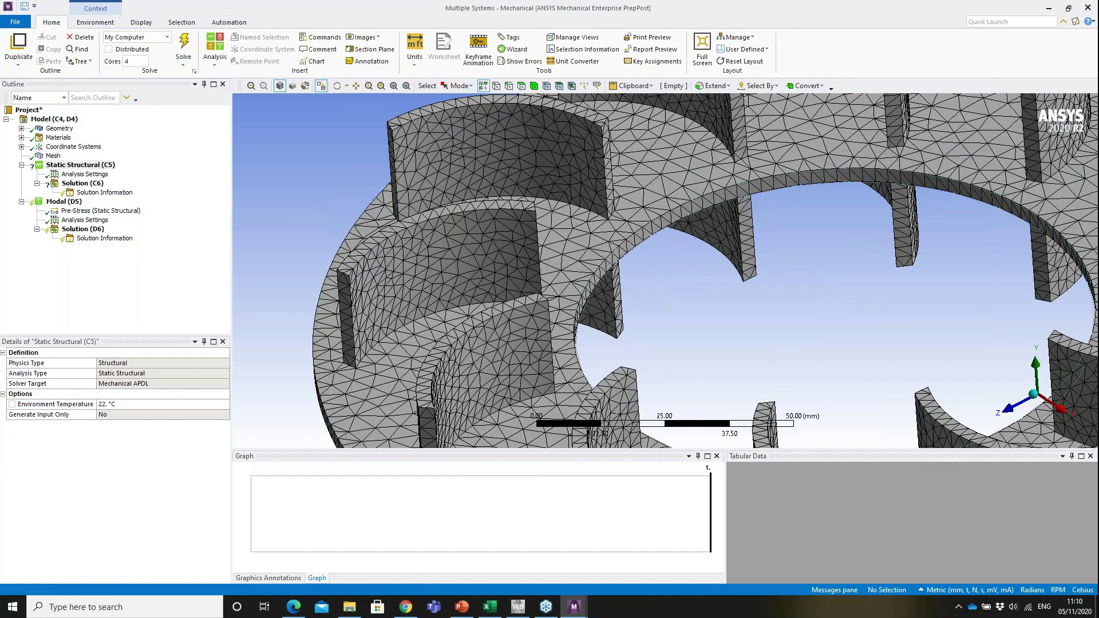
left_click(635, 246)
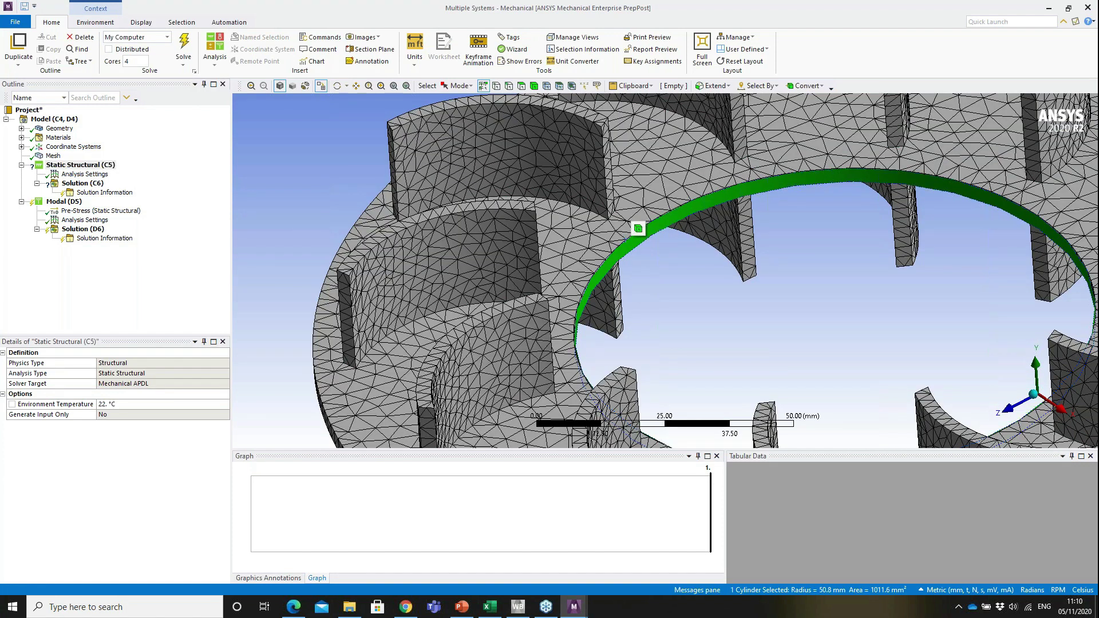
right_click(89, 170)
mouse_move(160, 173)
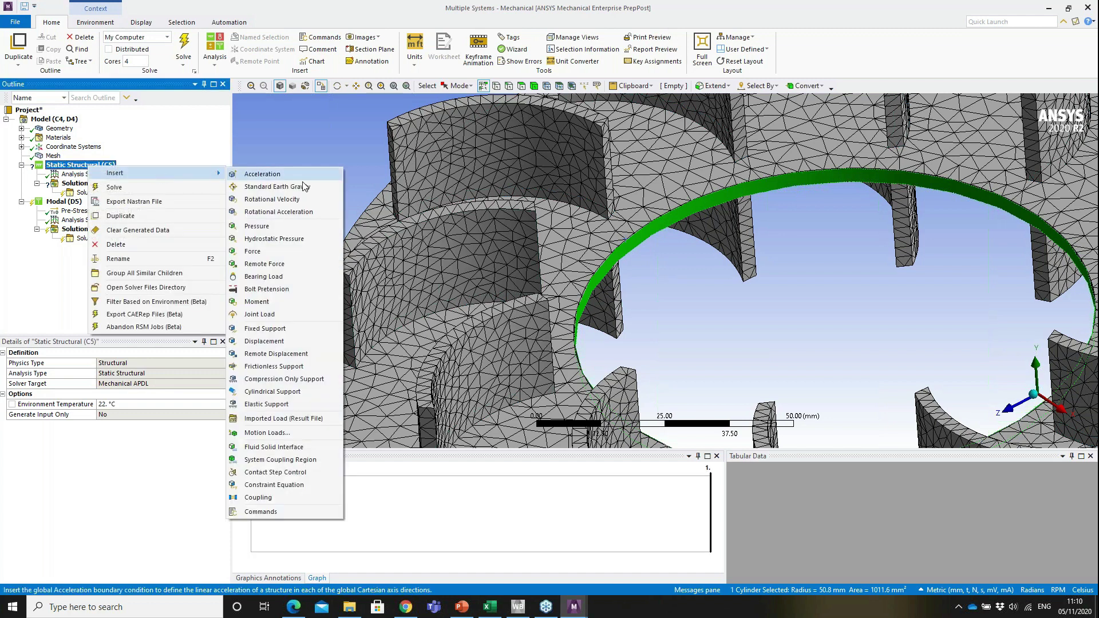
left_click(283, 327)
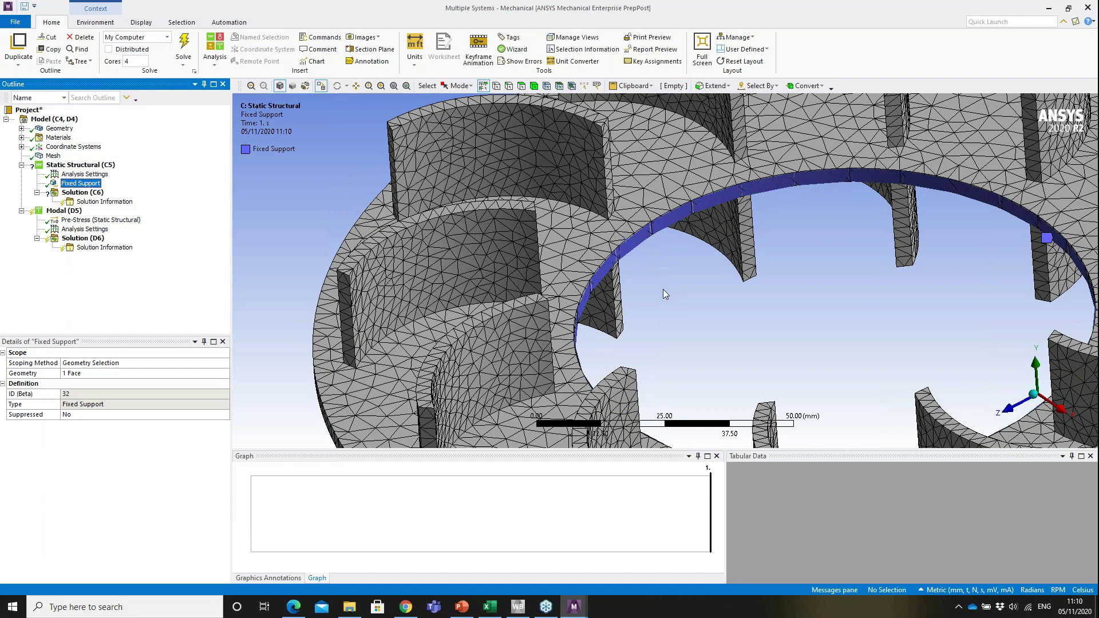
Insert a rotational velocity load in the static structural analysis.
middle_click_drag(663, 289, 1067, 232)
scroll(1067, 231, "down", 5)
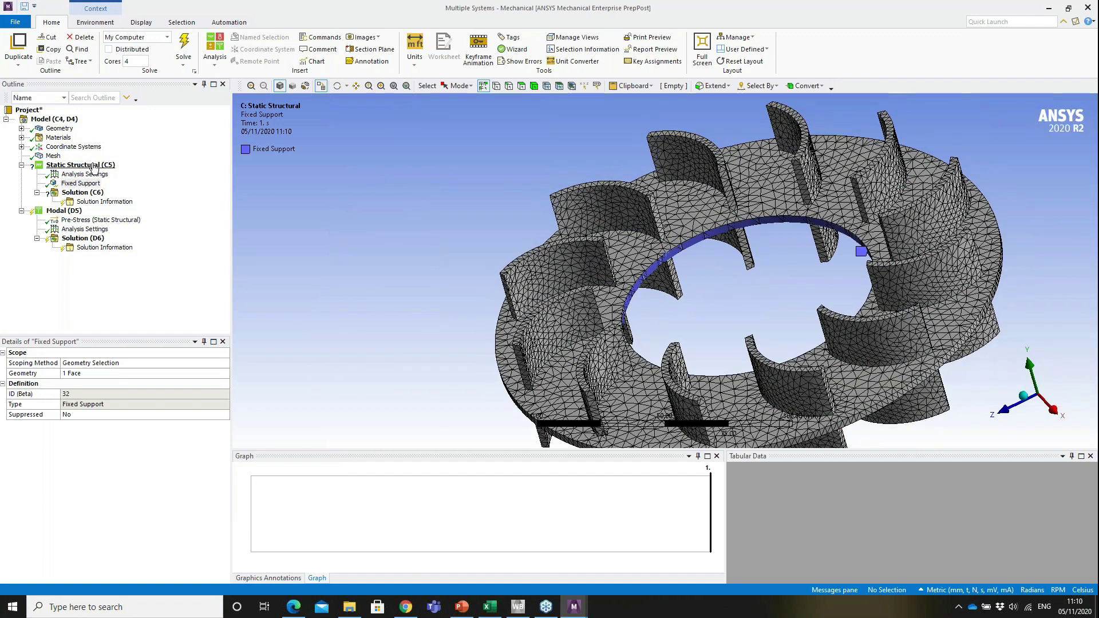
right_click(93, 167)
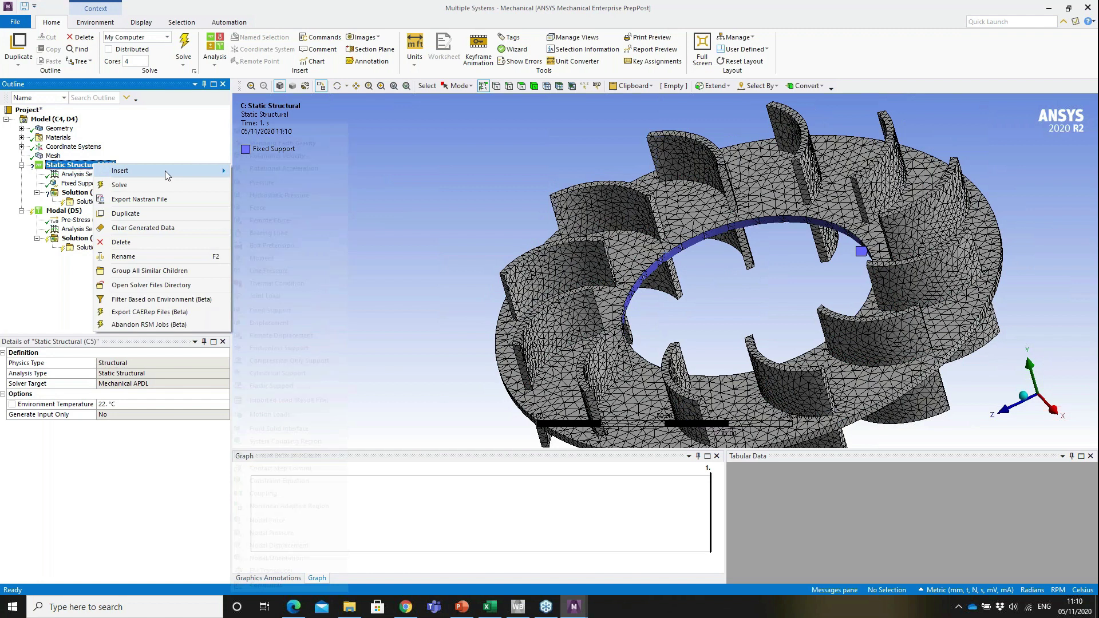
mouse_move(166, 175)
key("Escape")
key("Escape")
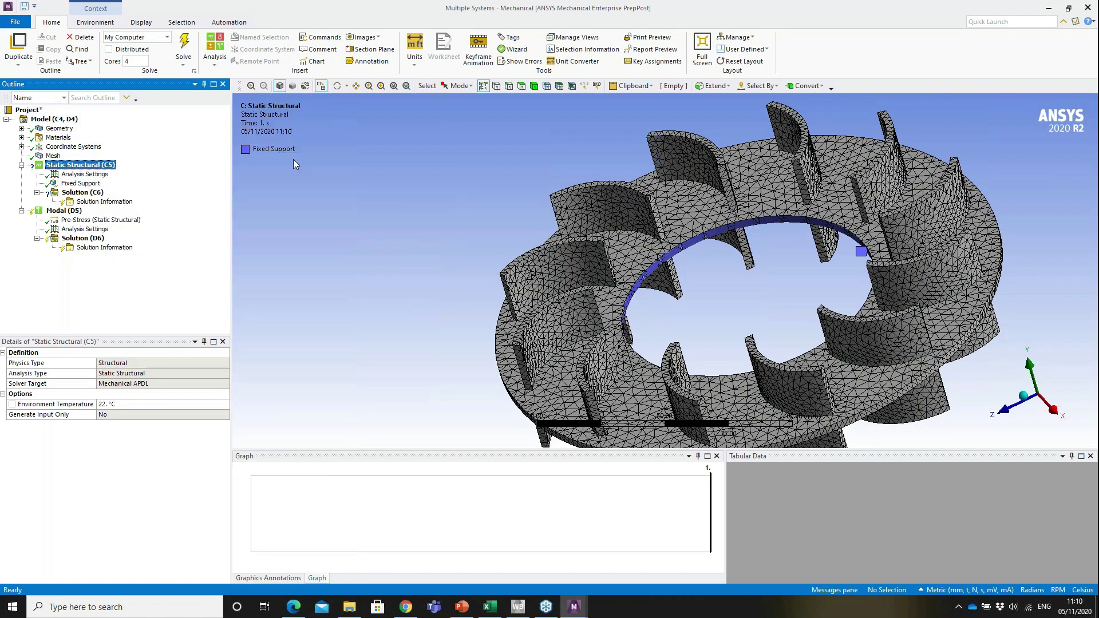
Define the rotational velocity by components, set its Y component to 5000 RPM and check the rotation direction on the fan.
left_click(228, 395)
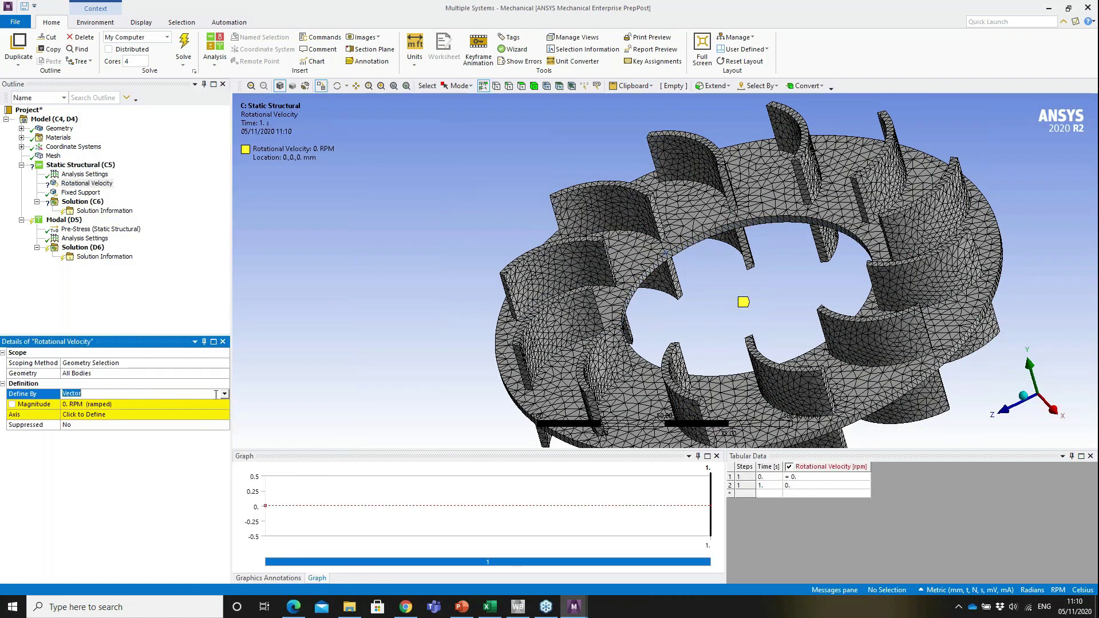
left_click(228, 394)
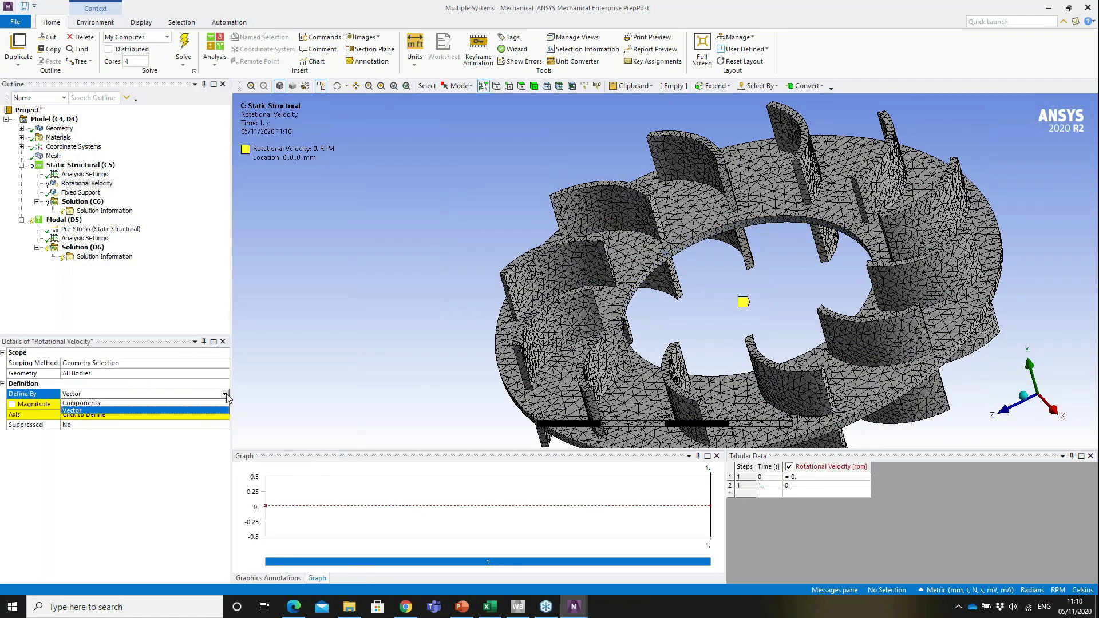
left_click(150, 402)
left_click(143, 425)
type("5000")
key("Return")
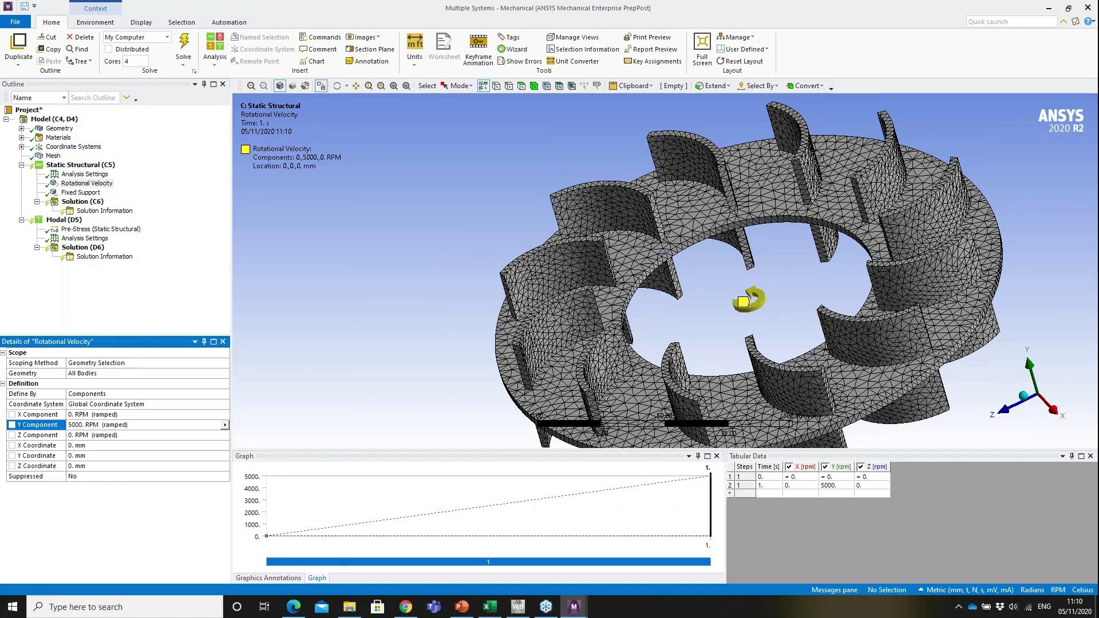
middle_click_drag(874, 380, 934, 375)
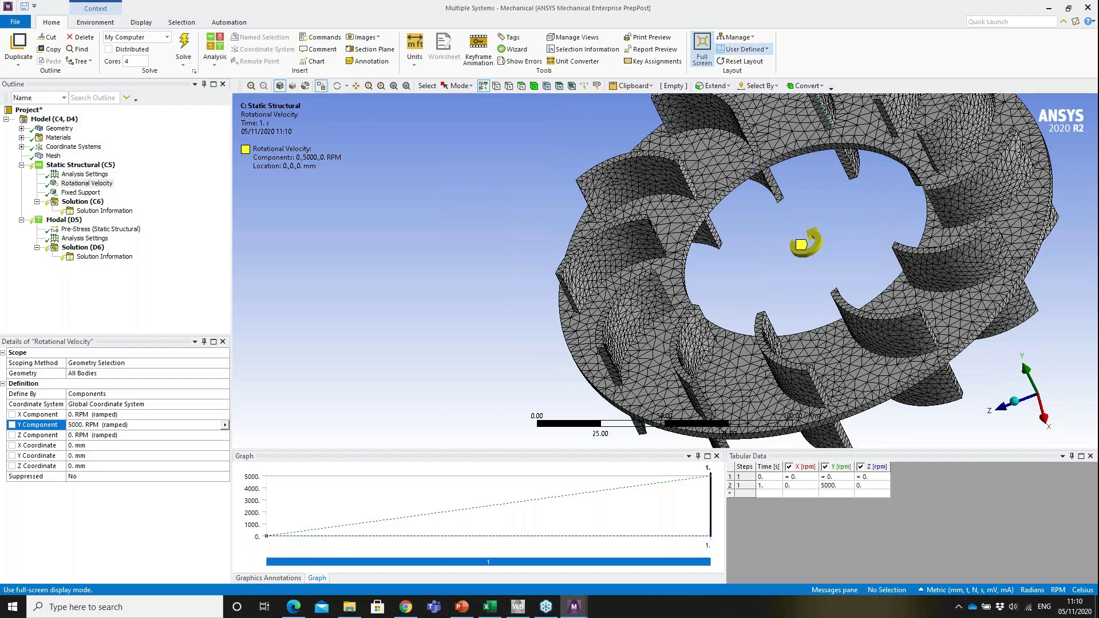
middle_click_drag(736, 258, 721, 232, "ctrl")
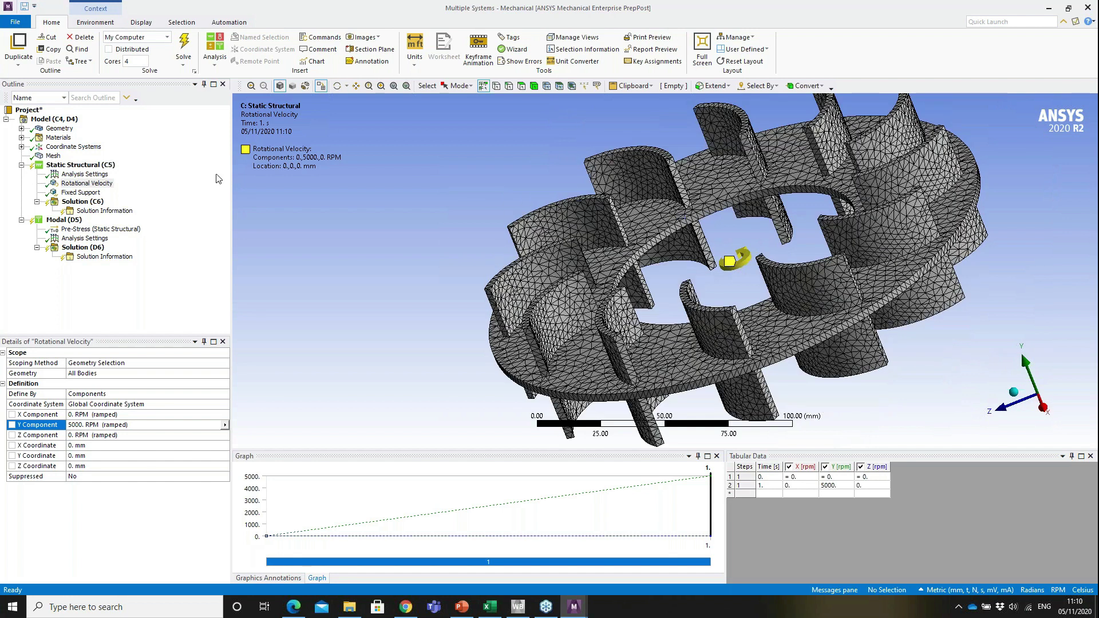
Add total deformation and equivalent (von-Mises) stress results to the static structural solution.
left_click(81, 205)
right_click(82, 205)
mouse_move(144, 209)
mouse_move(256, 212)
left_click(319, 211)
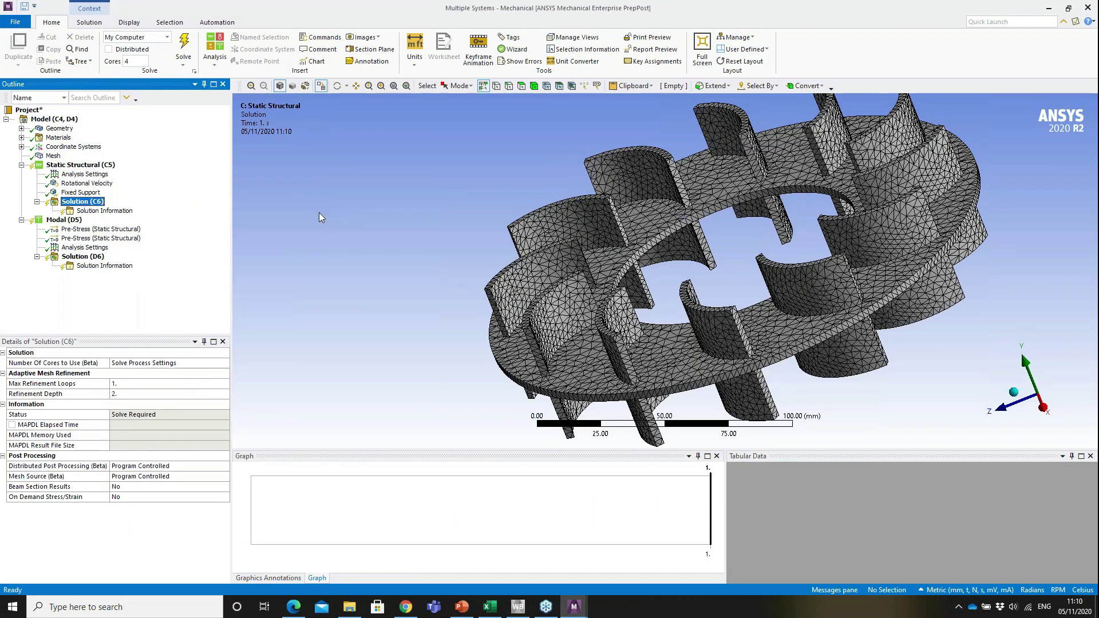
right_click(83, 205)
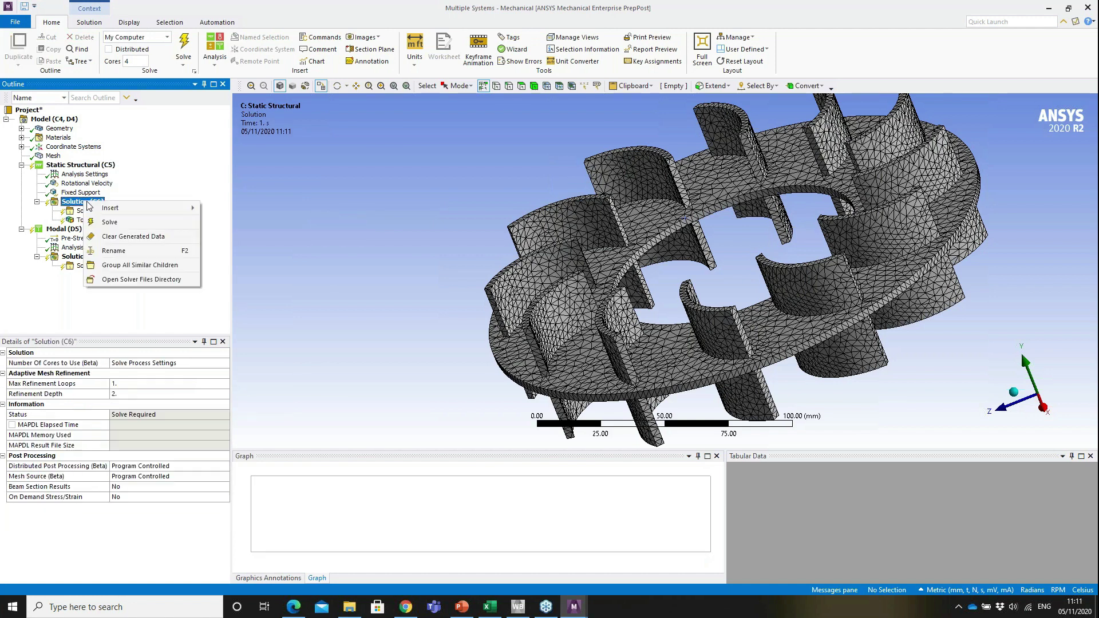
mouse_move(140, 208)
mouse_move(241, 237)
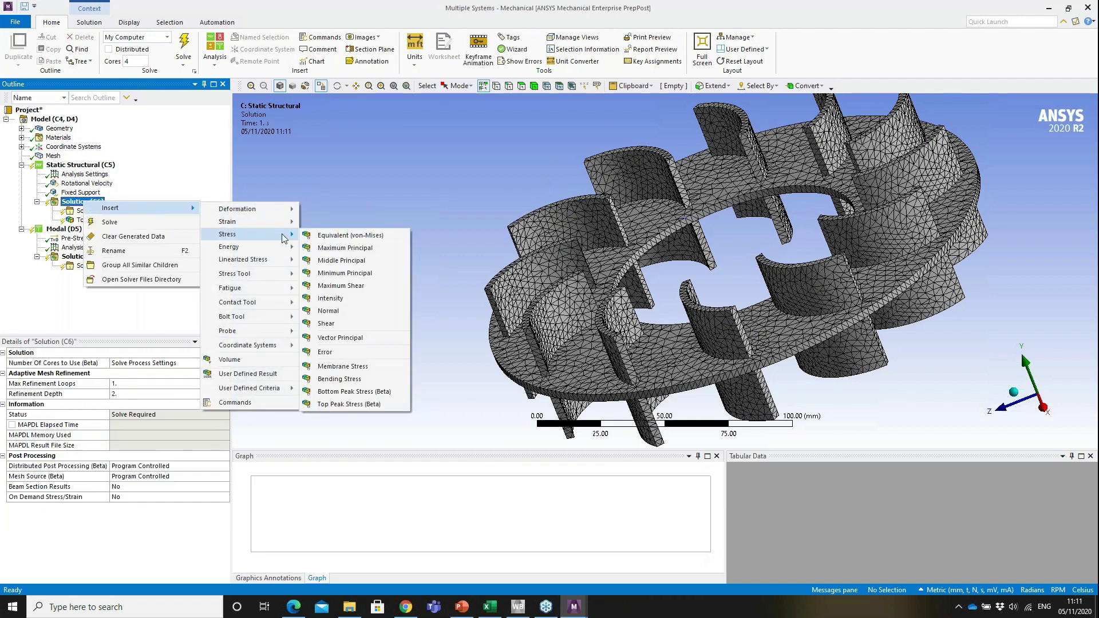
left_click(341, 235)
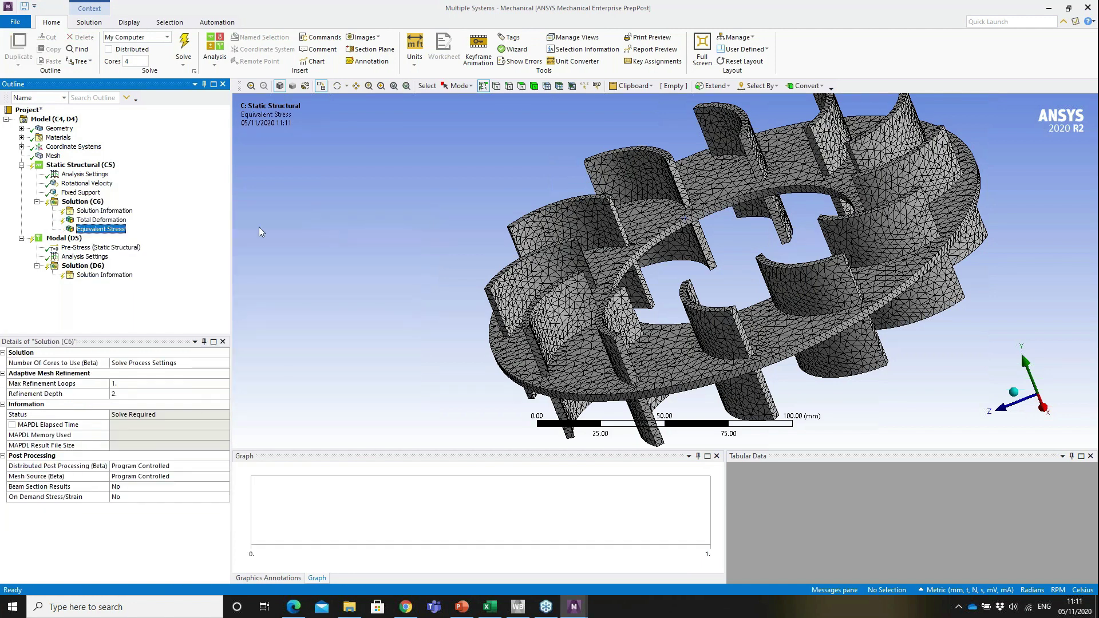
Solve the static structural analysis.
left_click(88, 166)
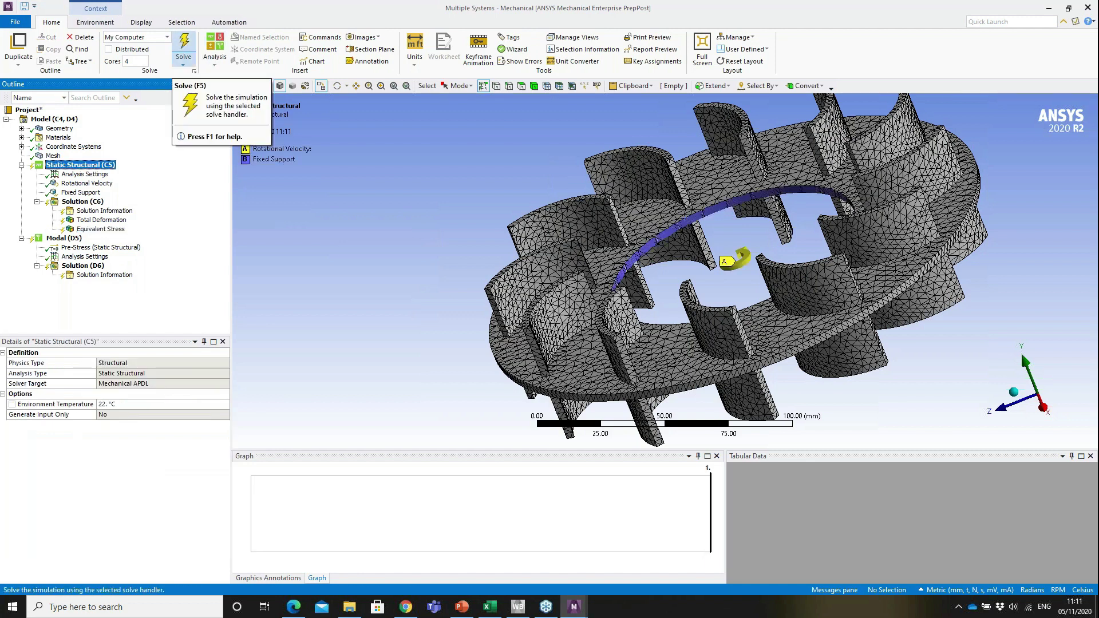
left_click(184, 49)
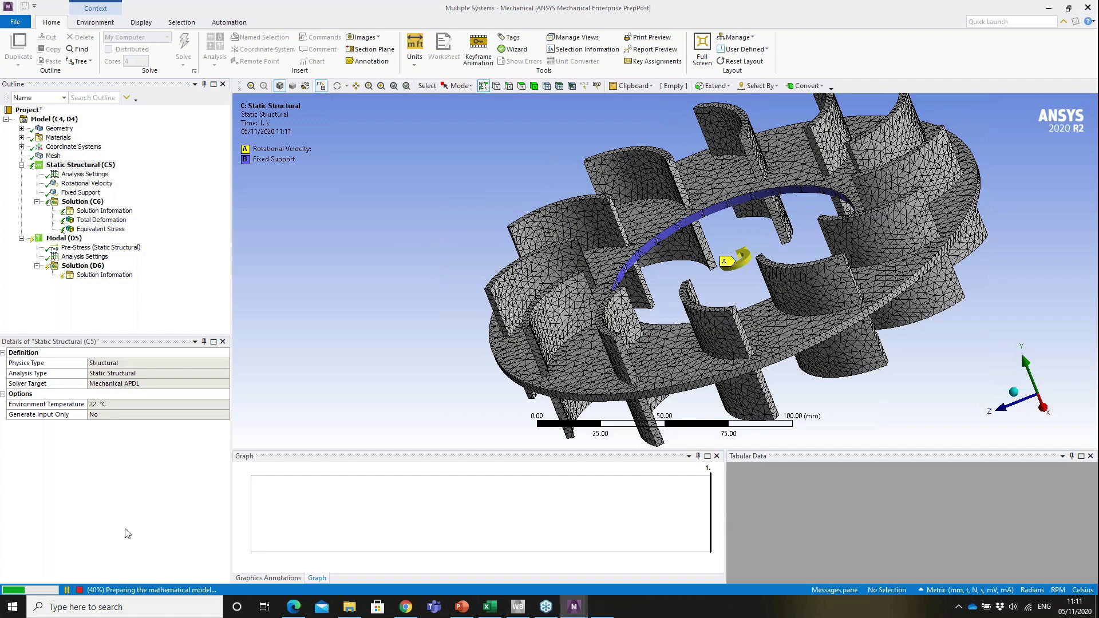
left_click(175, 592)
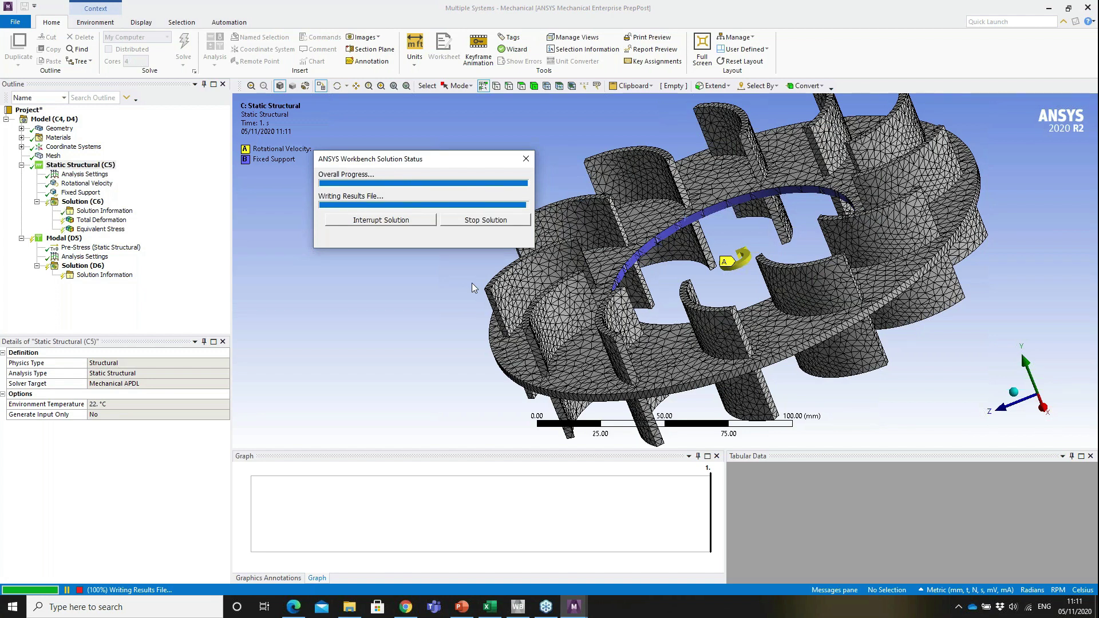
Examine the static structural total deformation and equivalent stress results across the fan.
left_click(107, 221)
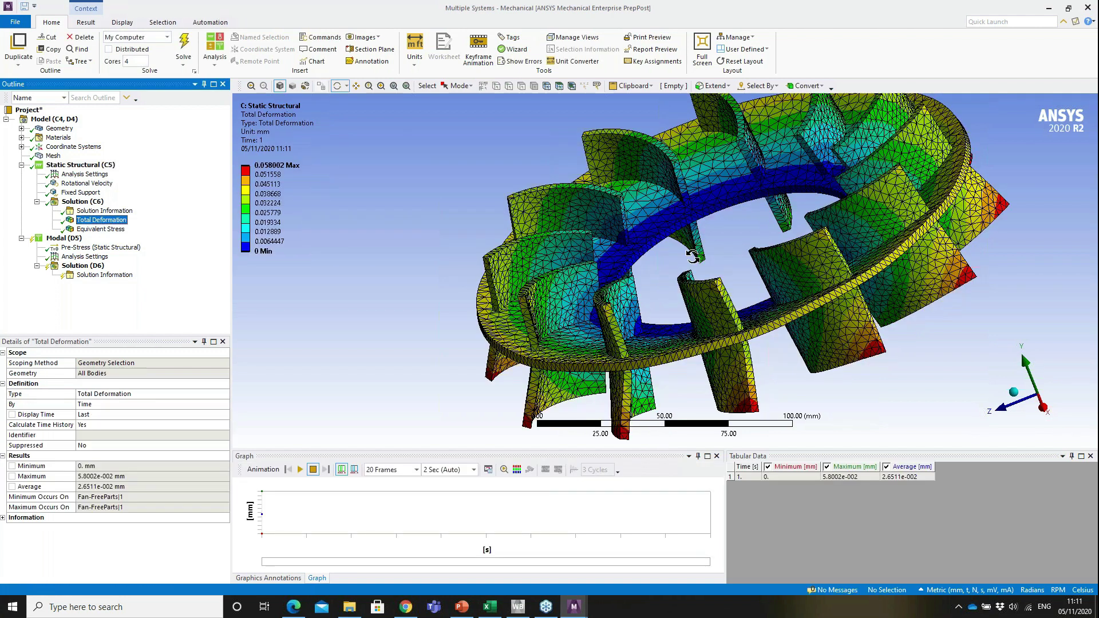
middle_click_drag(693, 257, 607, 252)
left_click(109, 230)
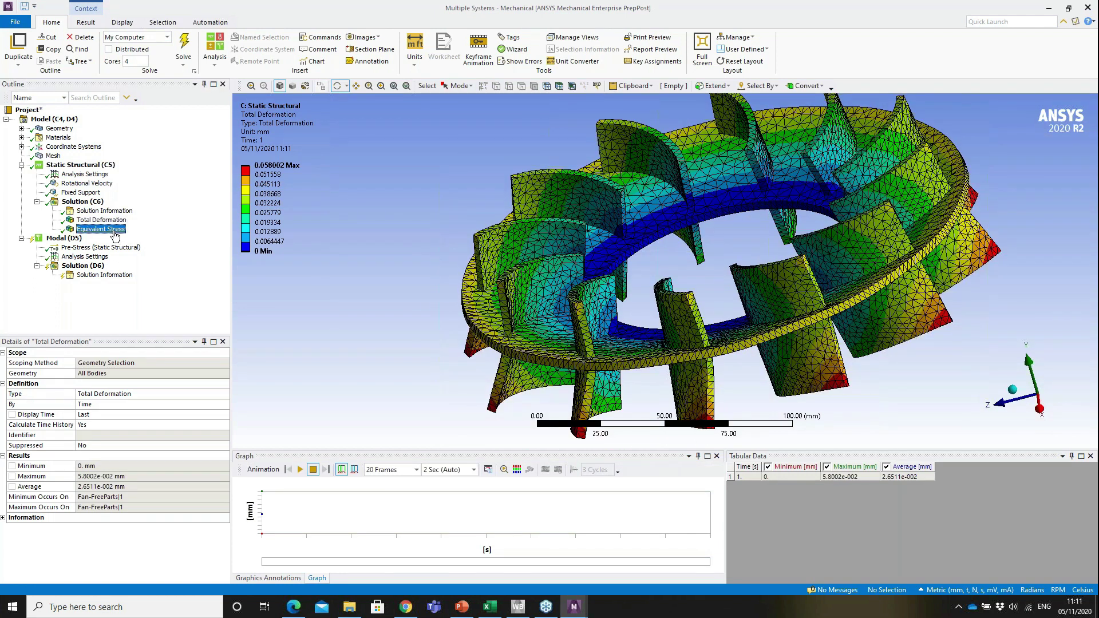
middle_click_drag(572, 229, 401, 189)
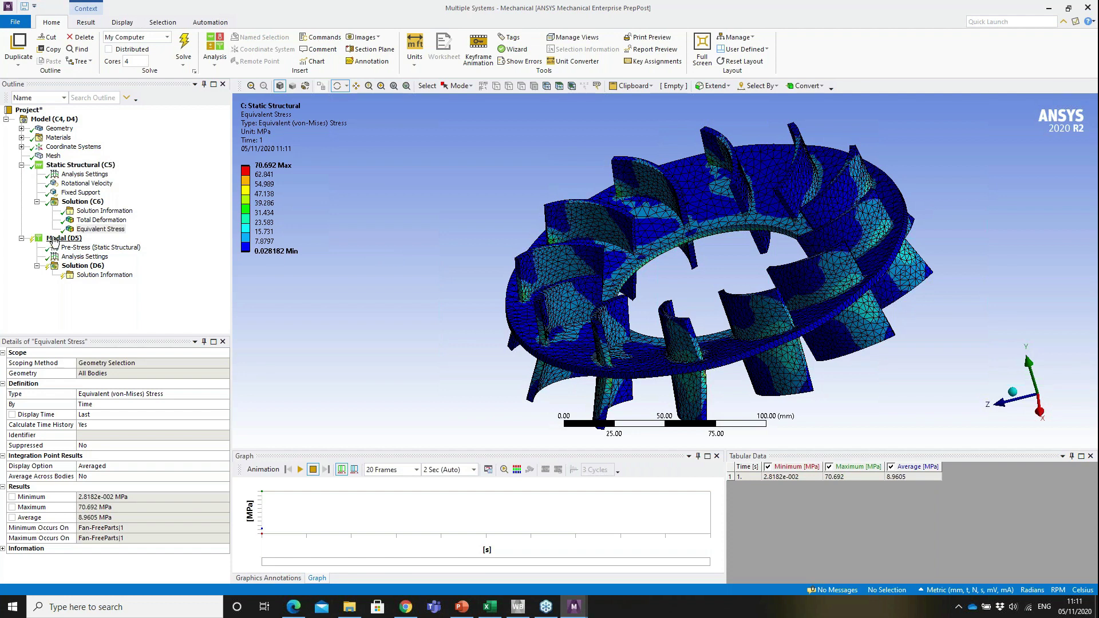
Check the pre-stress link to the static structural analysis and solve the pre-stressed modal analysis.
left_click(80, 252)
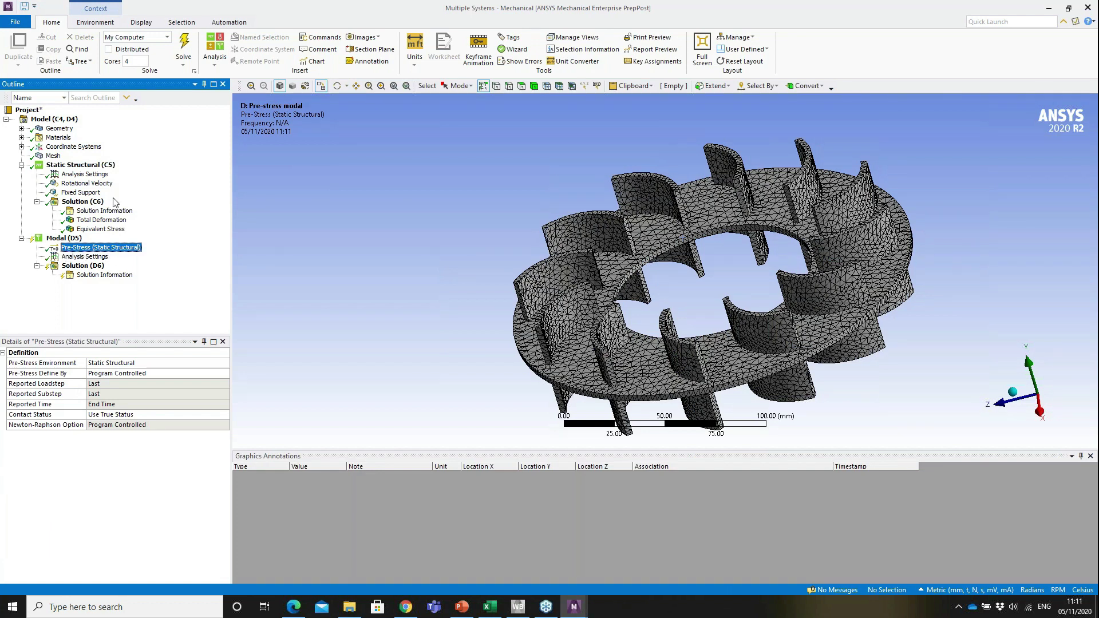
left_click(65, 239)
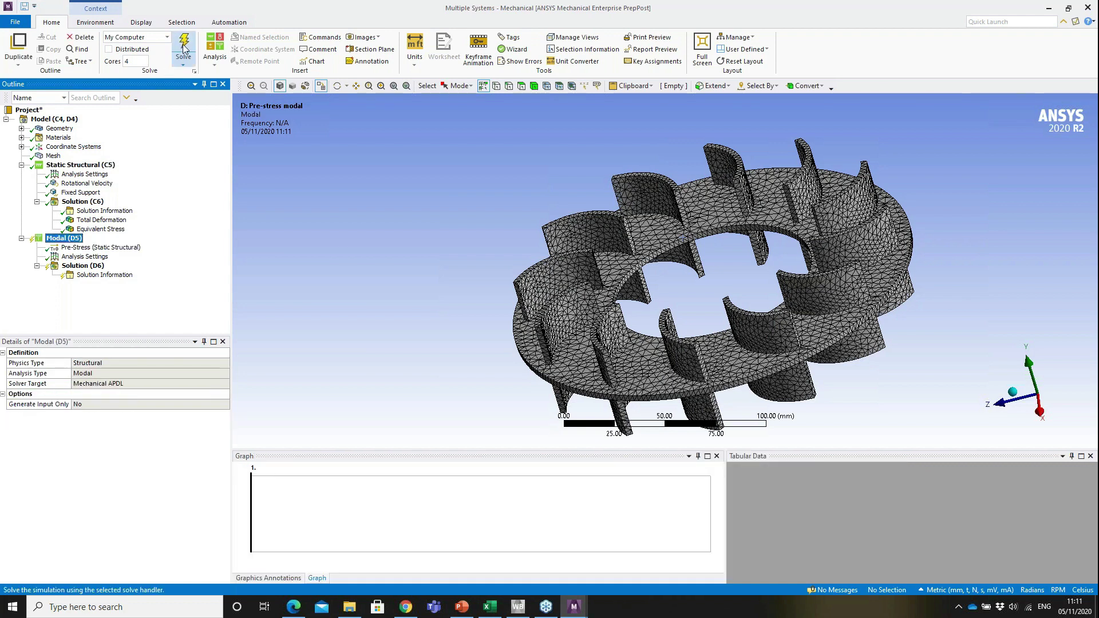
key("F5")
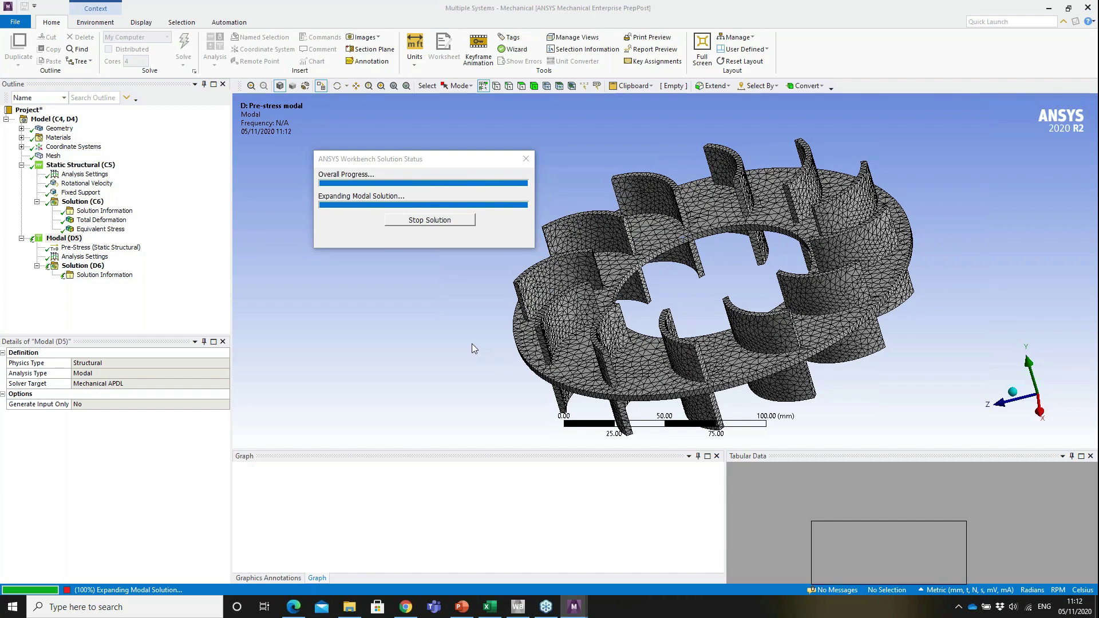
Compare the first and sixth natural frequencies of the pre-stressed modal solution with those of the modal solution without pre-stress.
left_click(96, 267)
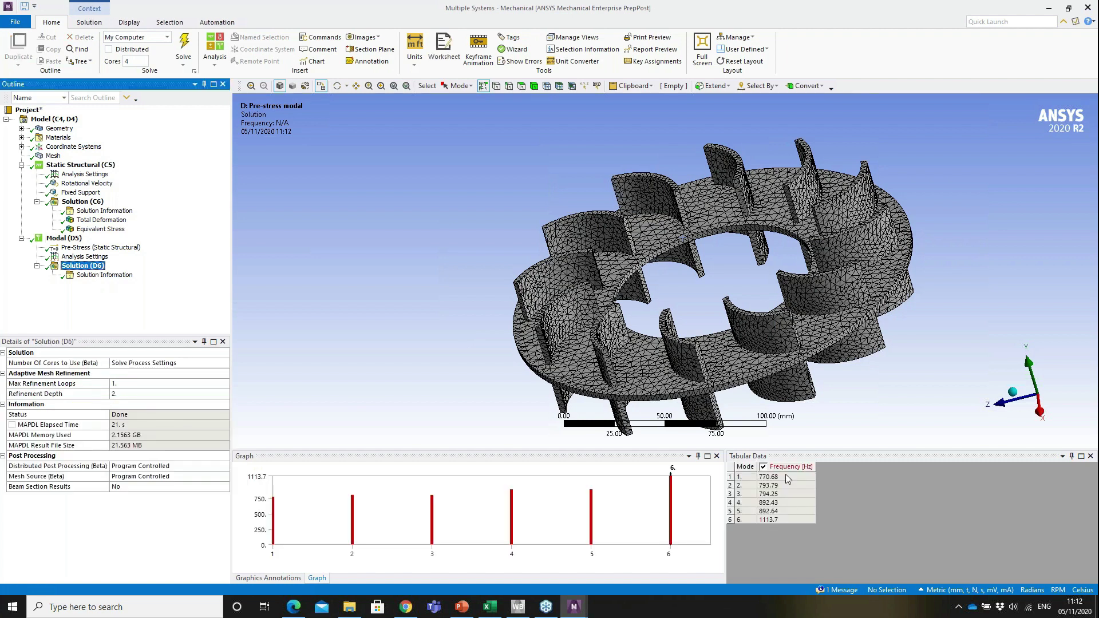
left_click(787, 477)
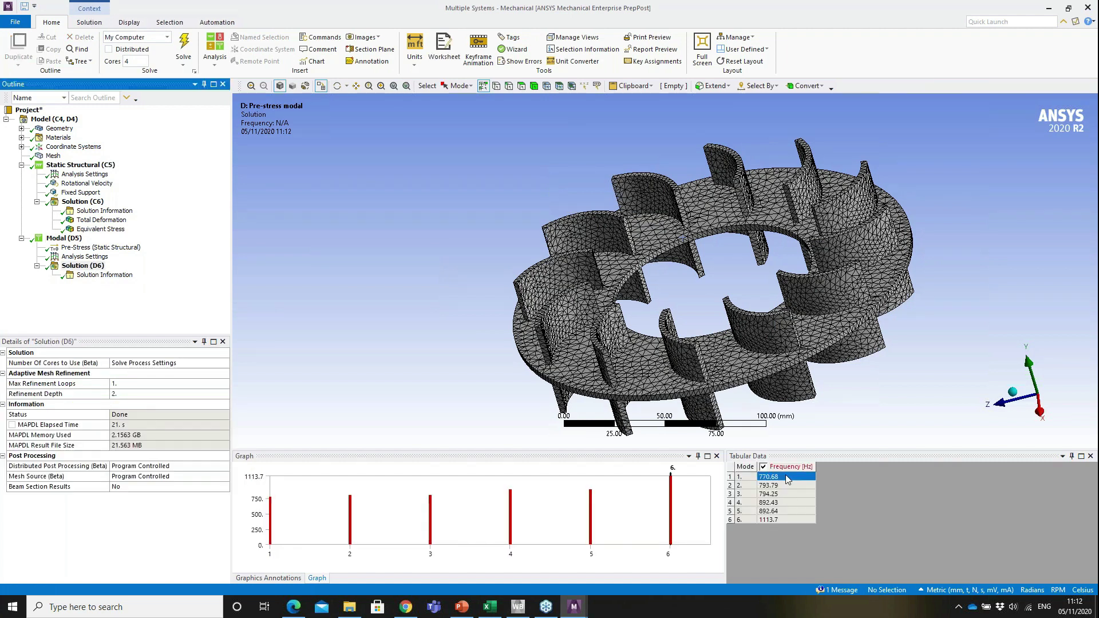
left_click(796, 520)
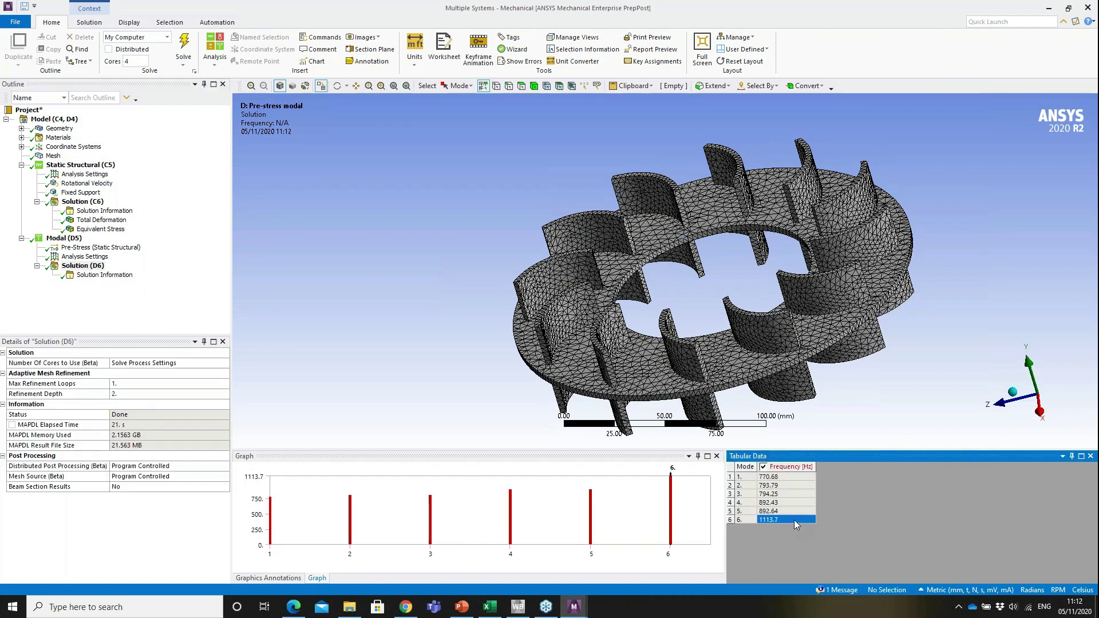
left_click(786, 478)
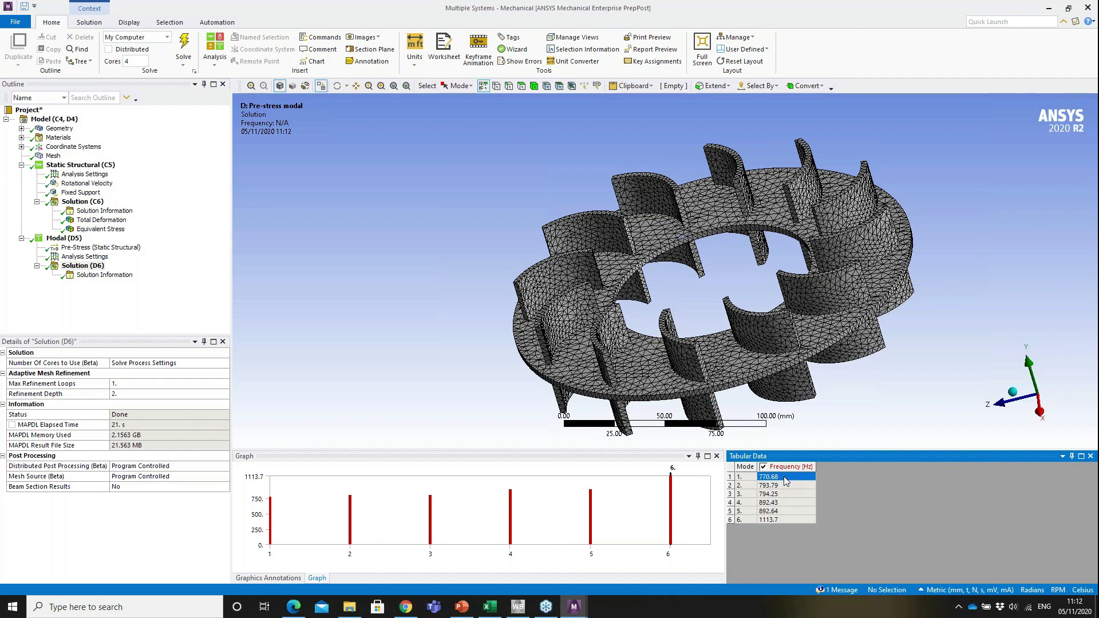
left_click(572, 609)
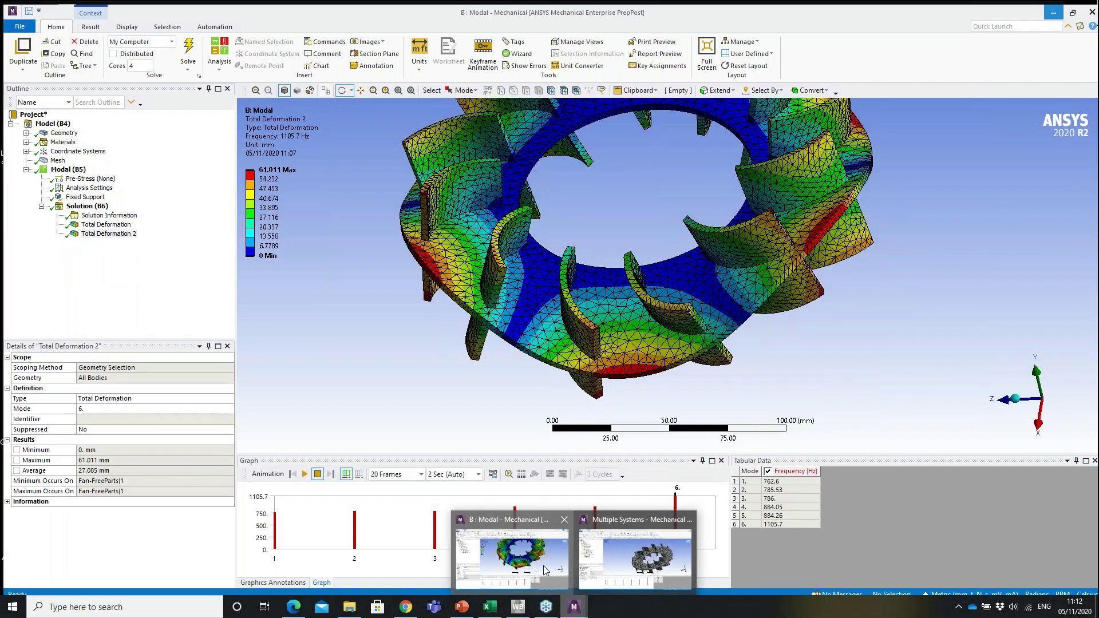
left_click(544, 570)
left_click(83, 202)
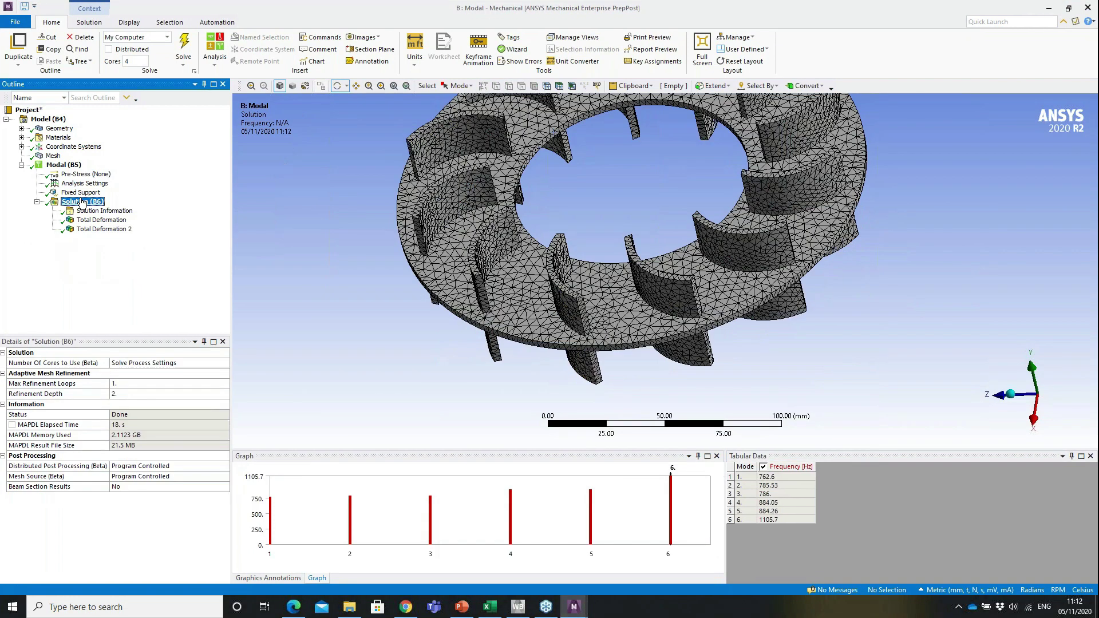
left_click(784, 479)
left_click(783, 519)
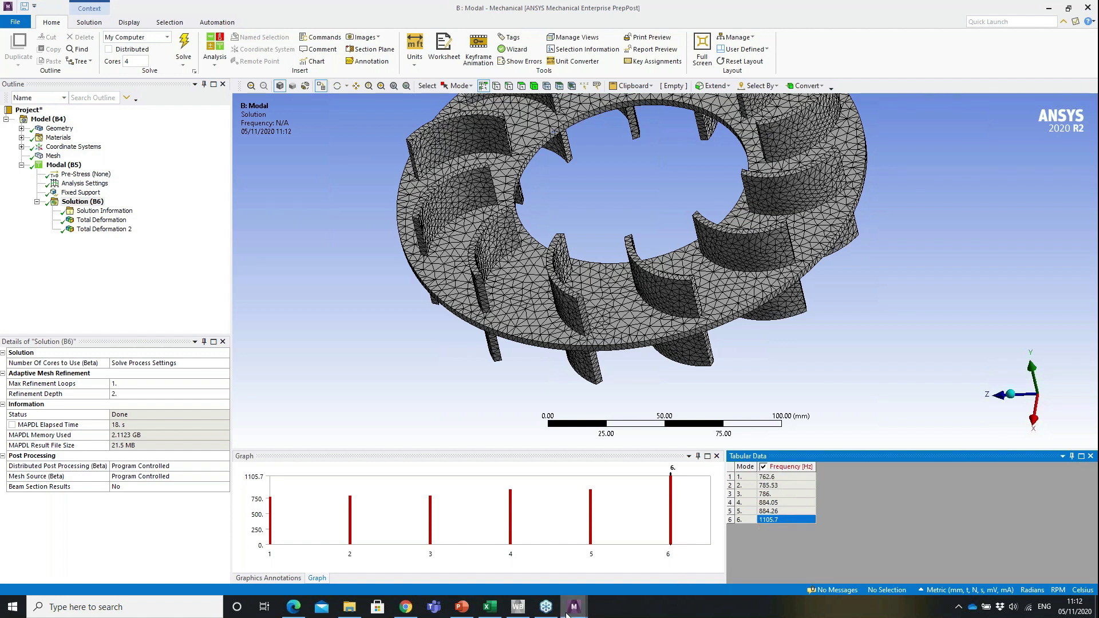
mouse_move(575, 611)
left_click(657, 579)
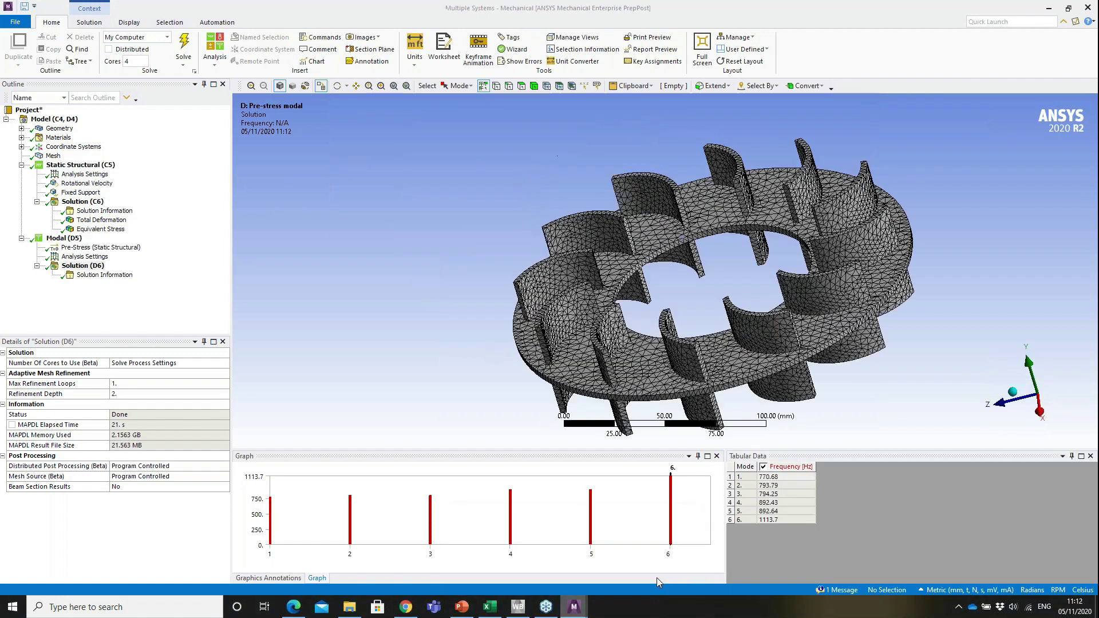
left_click(788, 520)
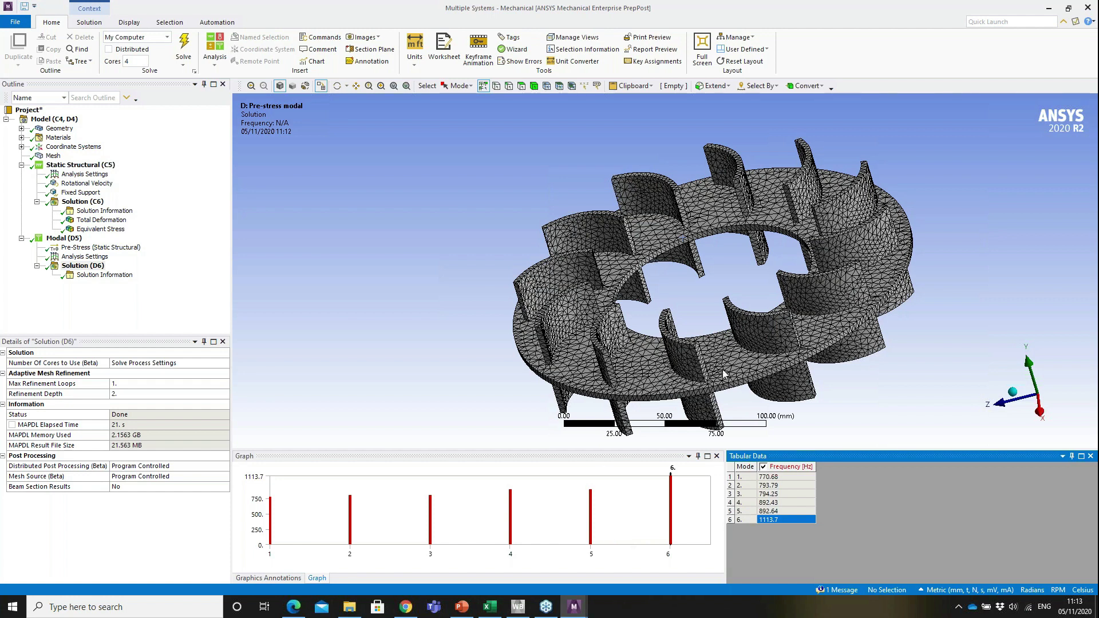
Close both Mechanical windows and, in Workbench, add a separate Geometry system that imports frame.stp.
left_click(1088, 7)
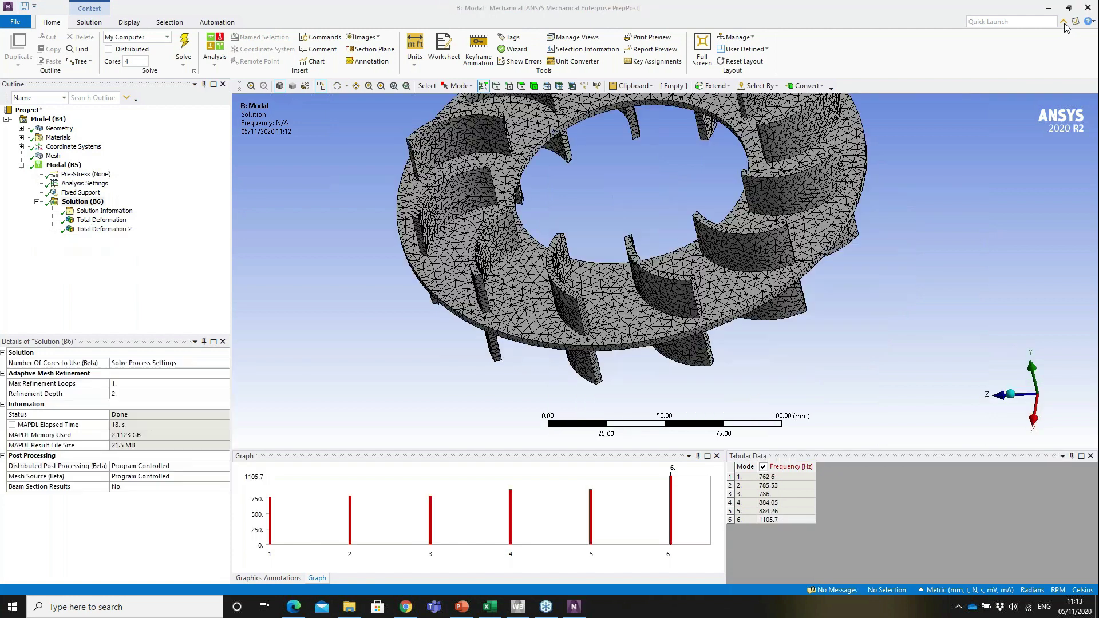
left_click(1088, 8)
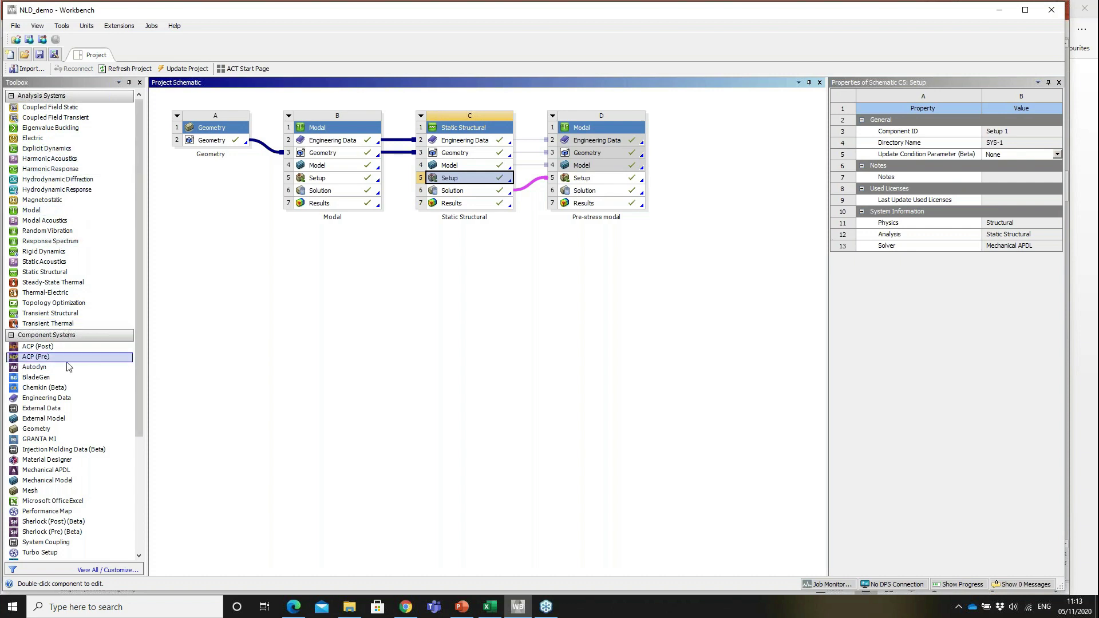
left_click_drag(46, 430, 217, 235)
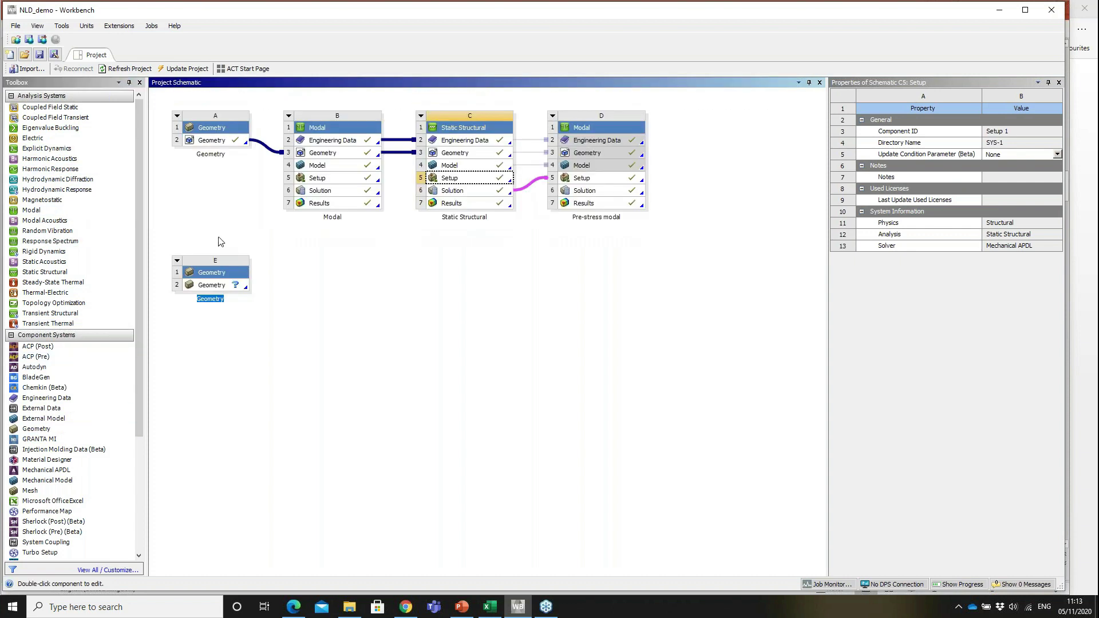
right_click(215, 286)
mouse_move(280, 318)
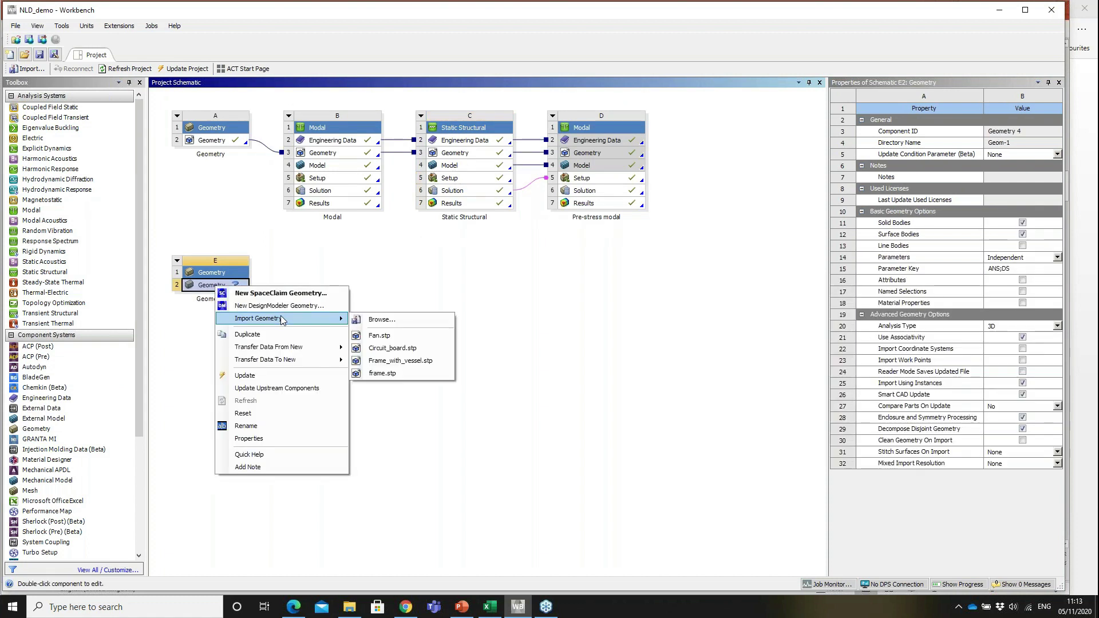
left_click(382, 374)
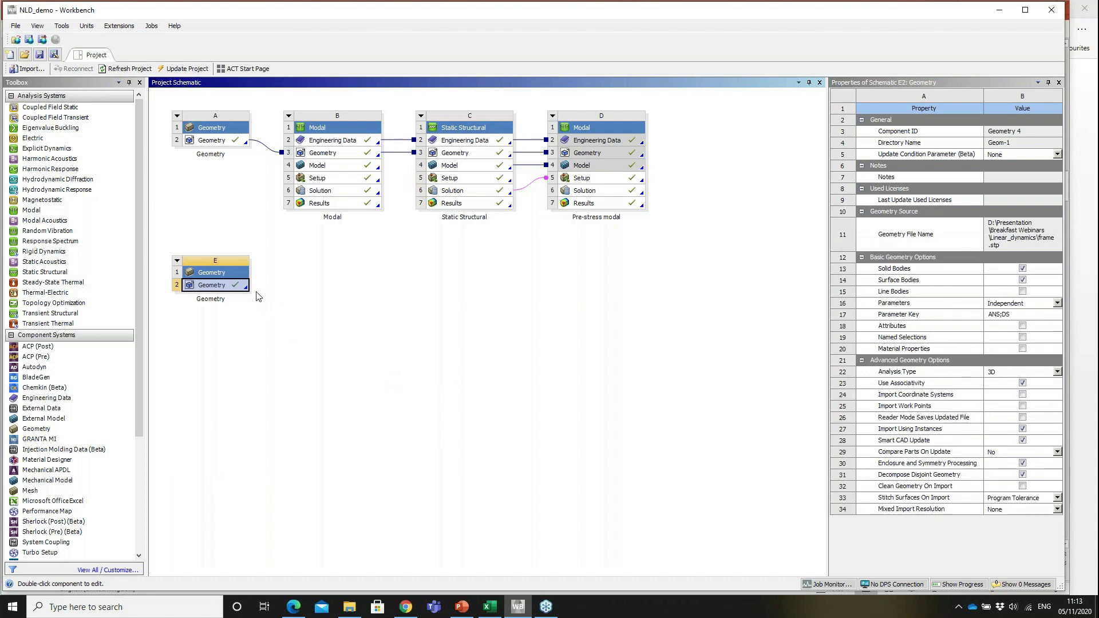
Create a Modal analysis system linked to the frame geometry and open its setup in Mechanical.
left_click_drag(32, 211, 235, 288)
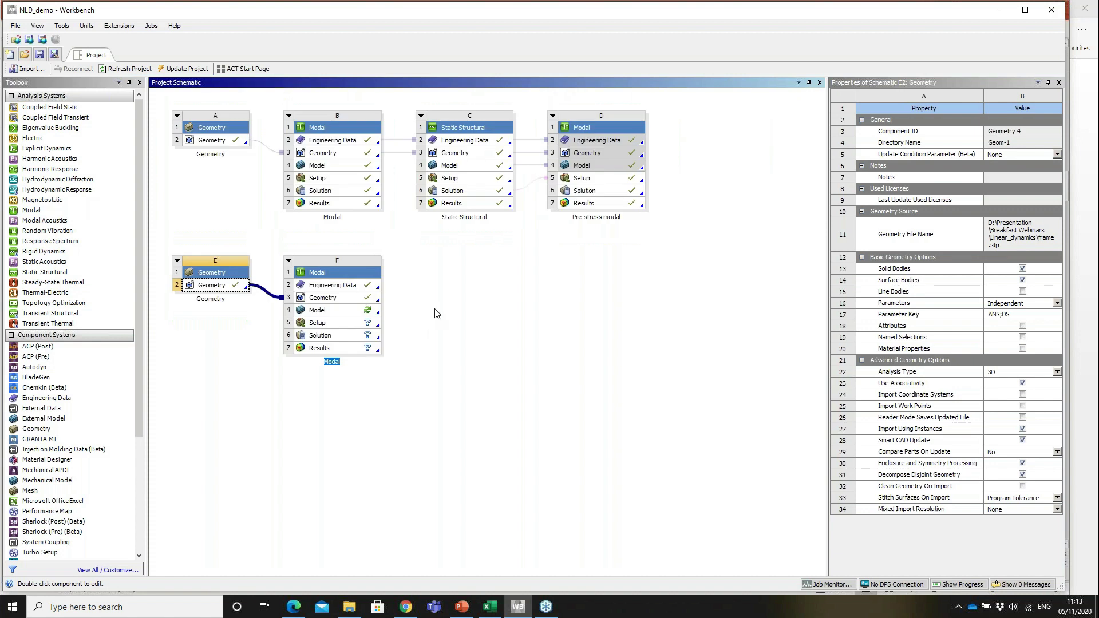
double_click(317, 324)
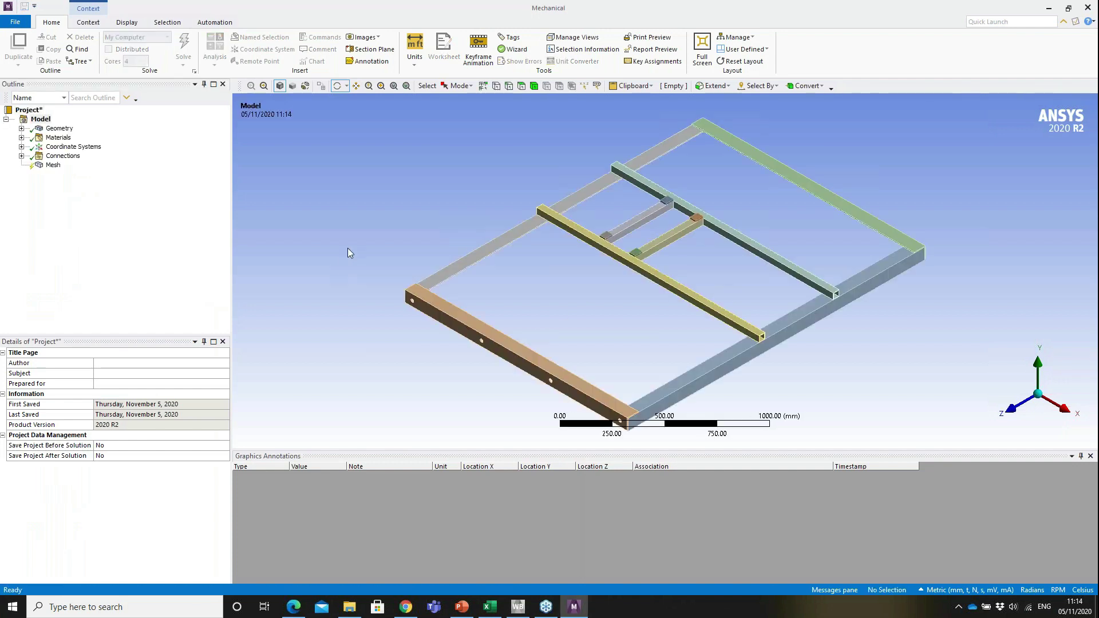
Examine the frame model, including the four small pads on the short beams between the cross members.
middle_click_drag(649, 321, 544, 283)
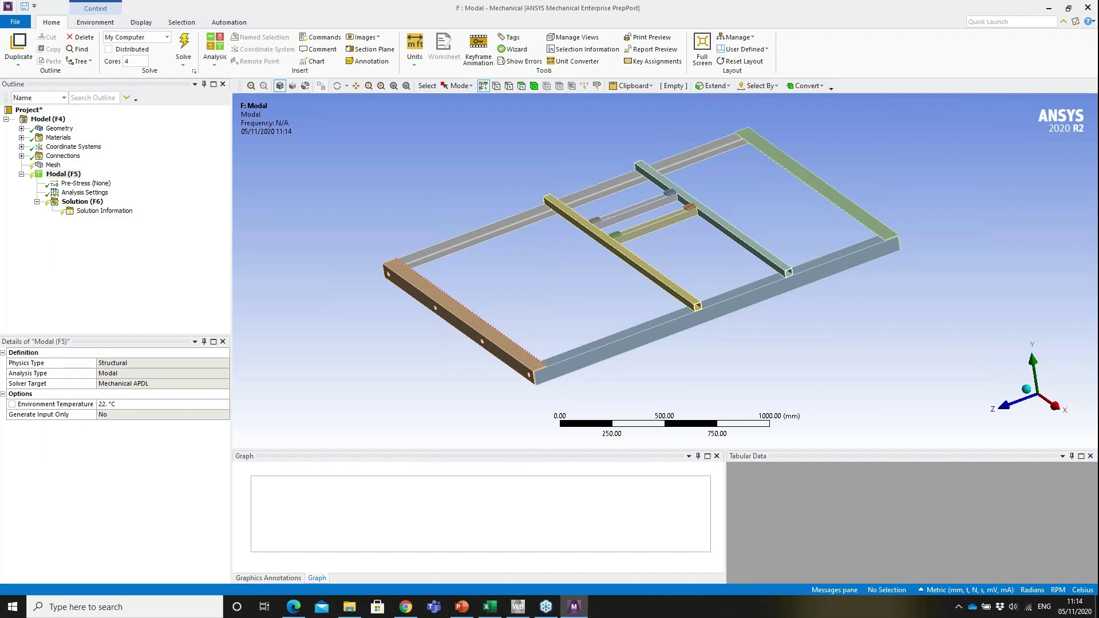
right_click_drag(564, 152, 761, 269)
left_click(691, 216)
left_click(748, 258)
left_click(526, 344)
left_click(466, 299)
scroll(645, 285, "down", 3)
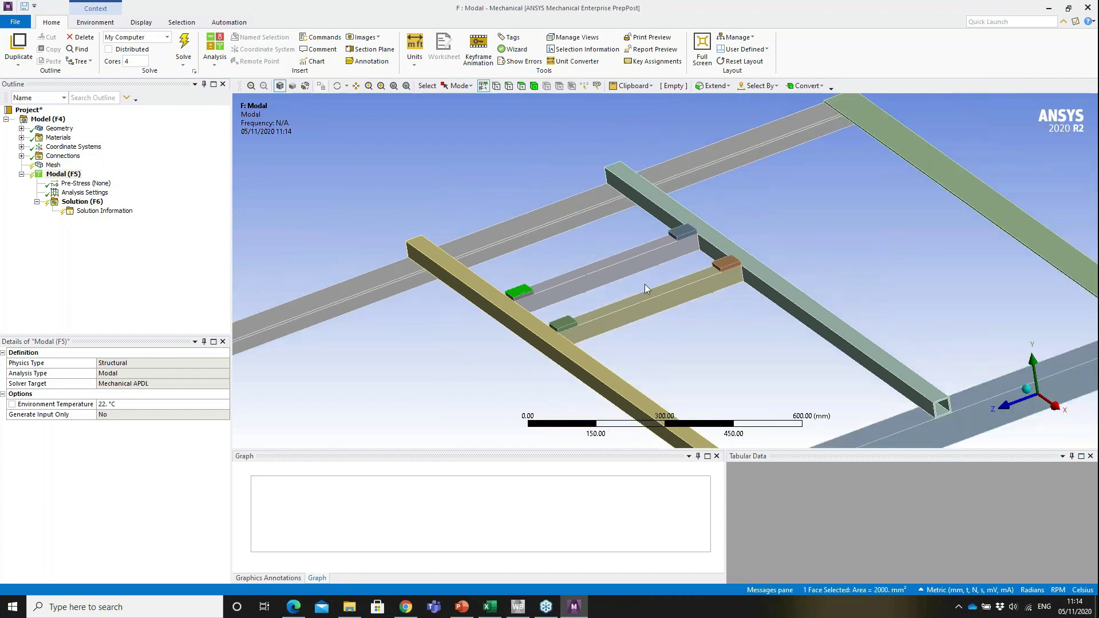
scroll(671, 318, "down", 2)
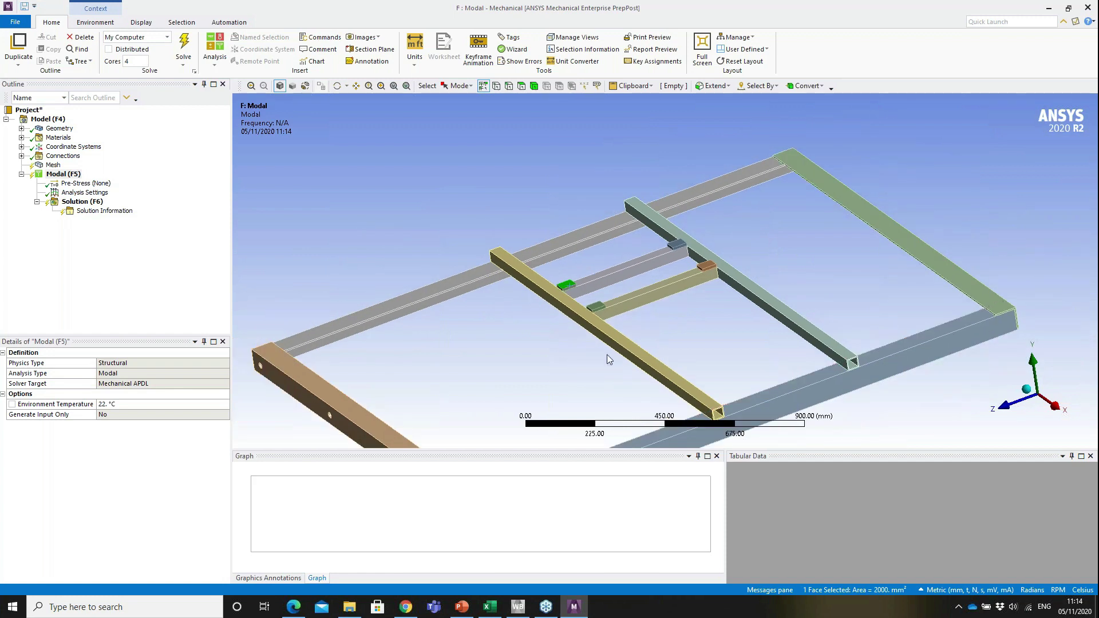
middle_click_drag(611, 358, 626, 250, "ctrl")
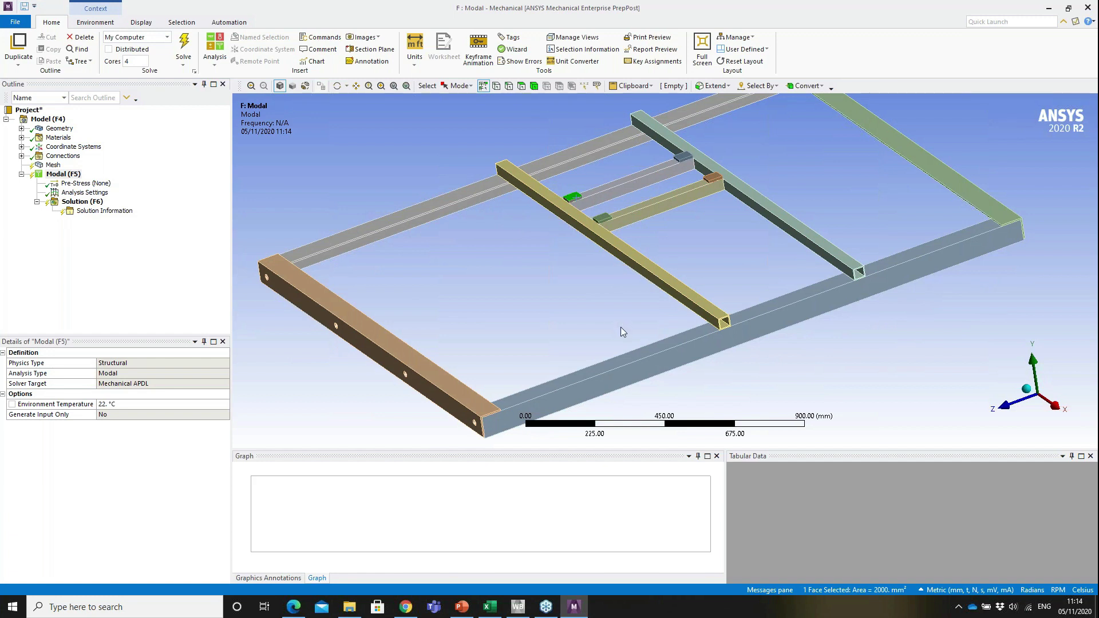
middle_click_drag(620, 326, 639, 167)
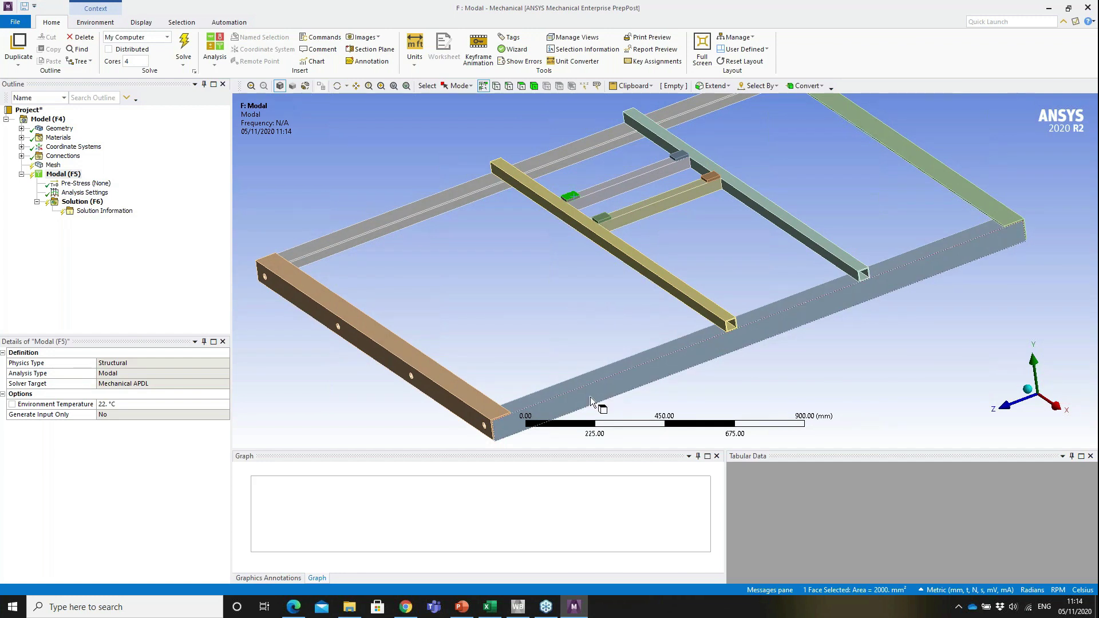
Apply a Fixed Support to all the same-size cylindrical hole faces in the frame's two end beams.
right_click(368, 342)
right_click_drag(369, 339, 443, 418)
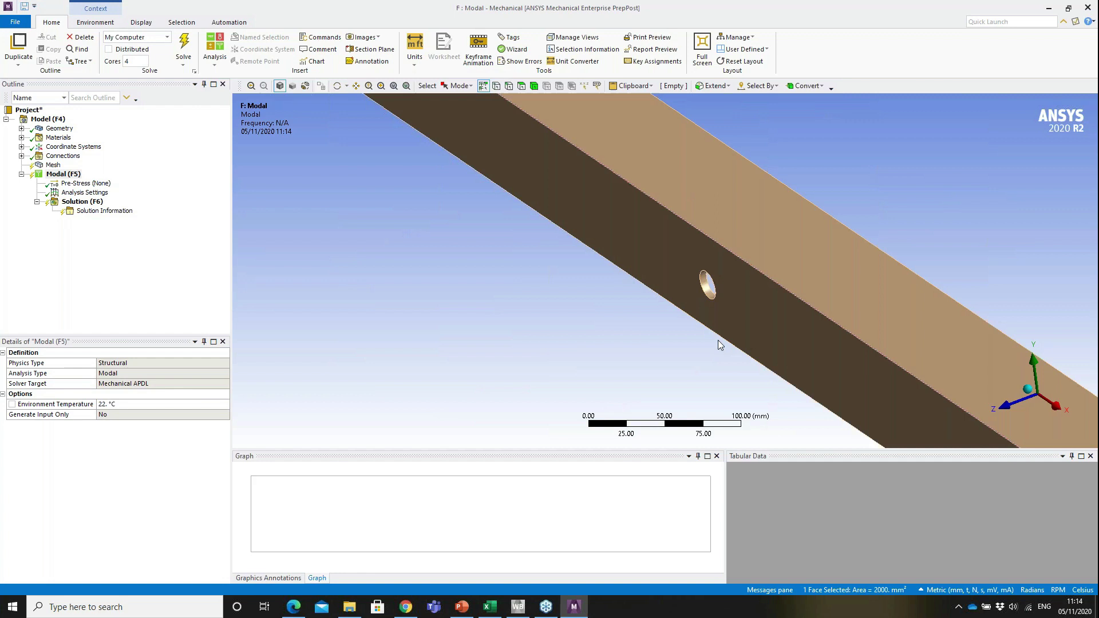
left_click(709, 290)
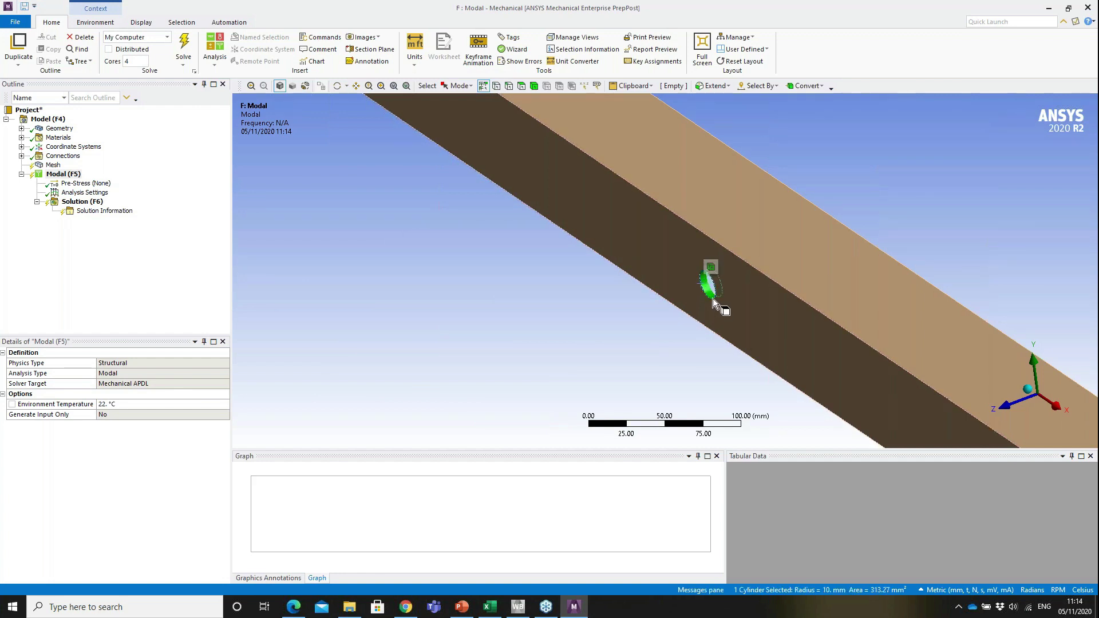
left_click(772, 91)
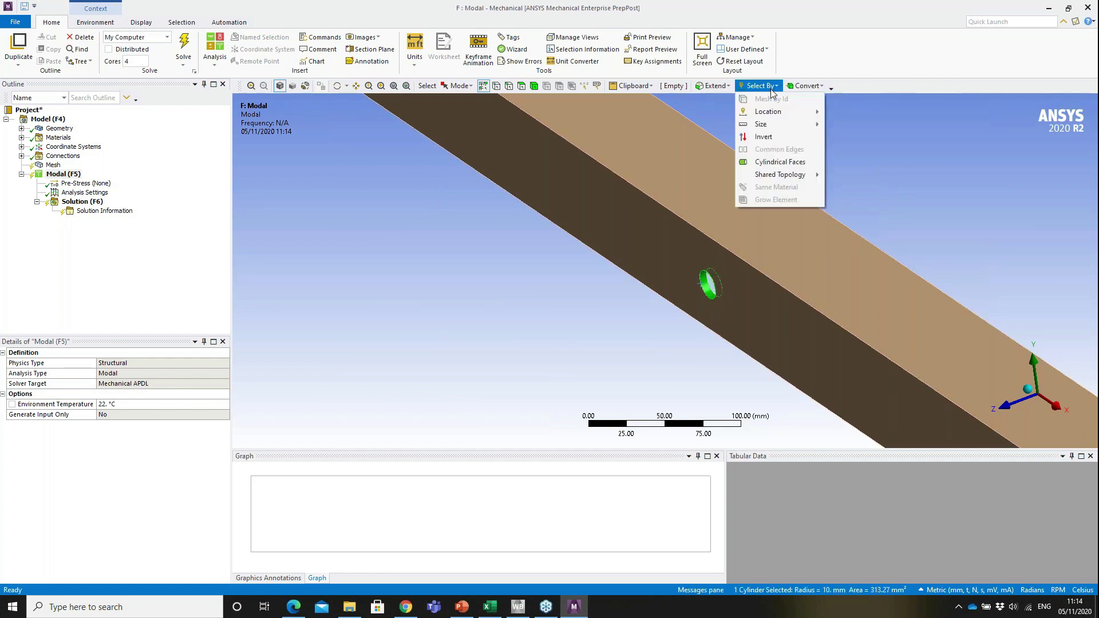
mouse_move(779, 127)
left_click(896, 125)
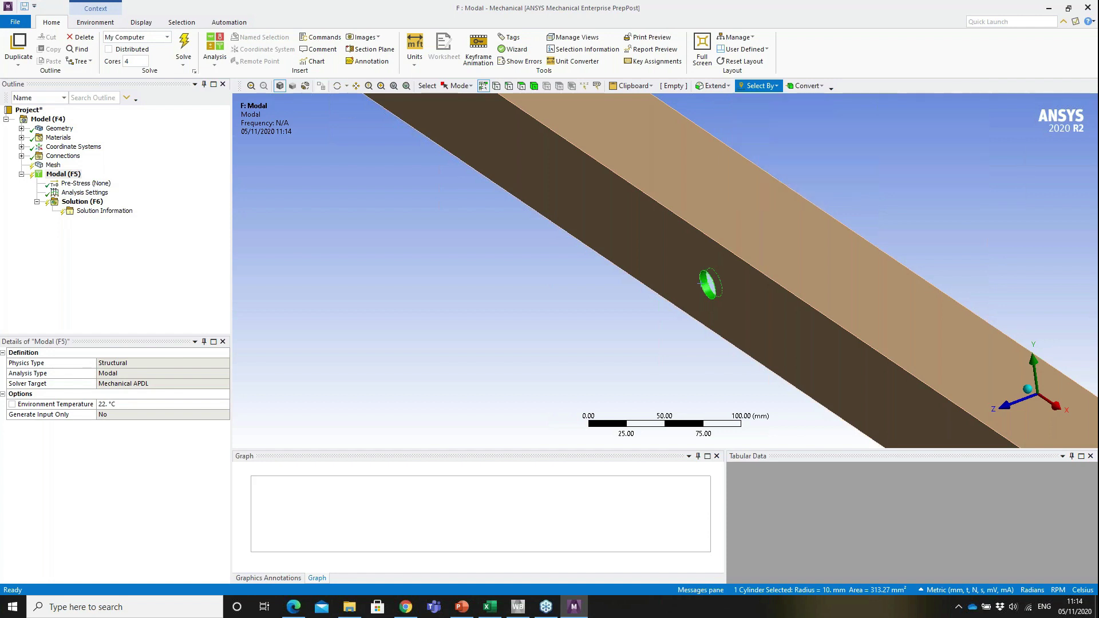
scroll(765, 162, "down", 5)
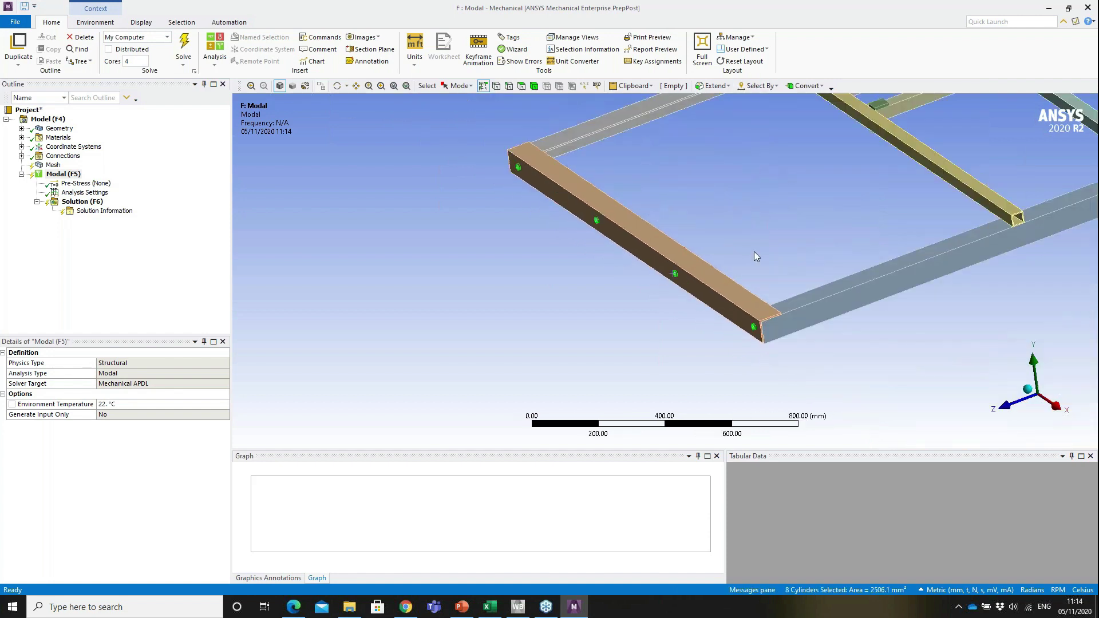
middle_click_drag(871, 198, 600, 335, "ctrl")
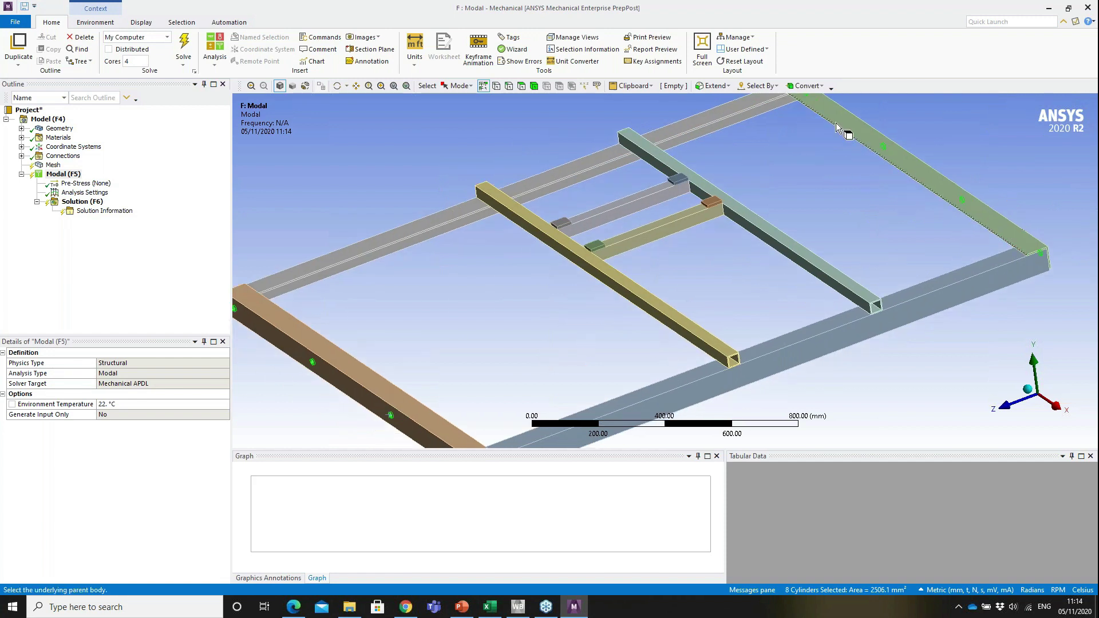
right_click(60, 175)
mouse_move(109, 181)
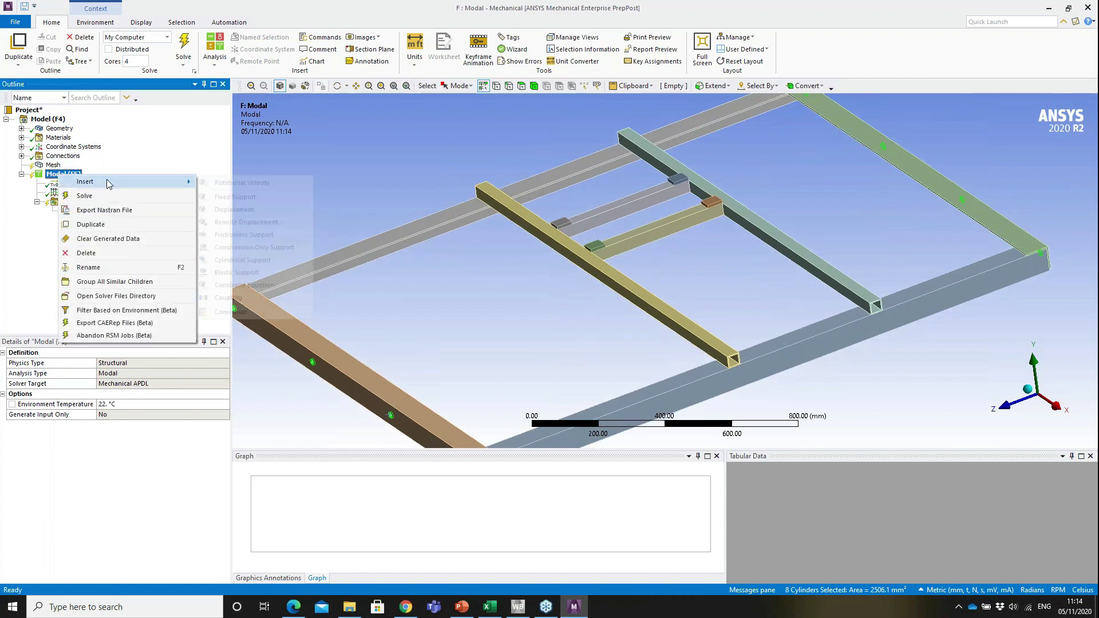
left_click(258, 182)
middle_click_drag(796, 205, 805, 222)
Set the frame mesh element size to 20 mm and generate the mesh.
left_click(55, 165)
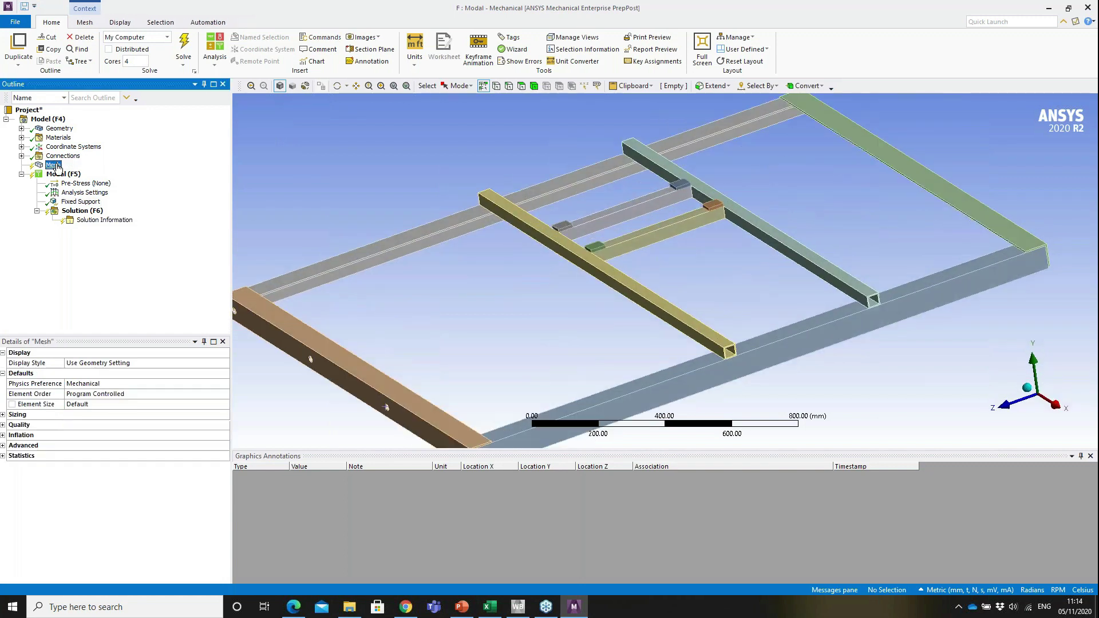
left_click(121, 403)
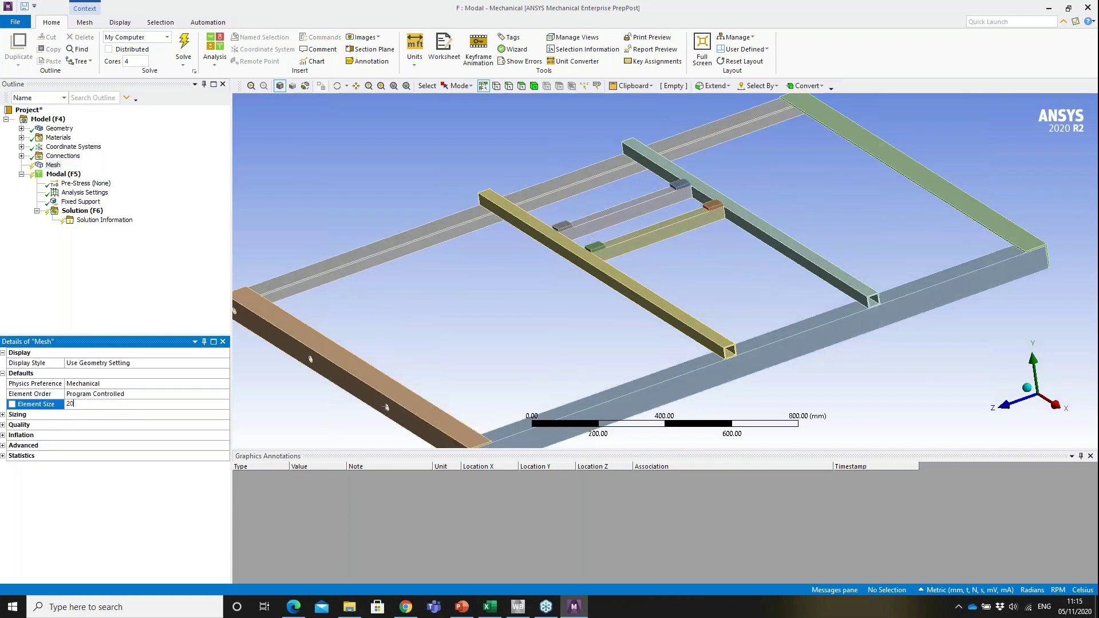
key("Return")
right_click(56, 169)
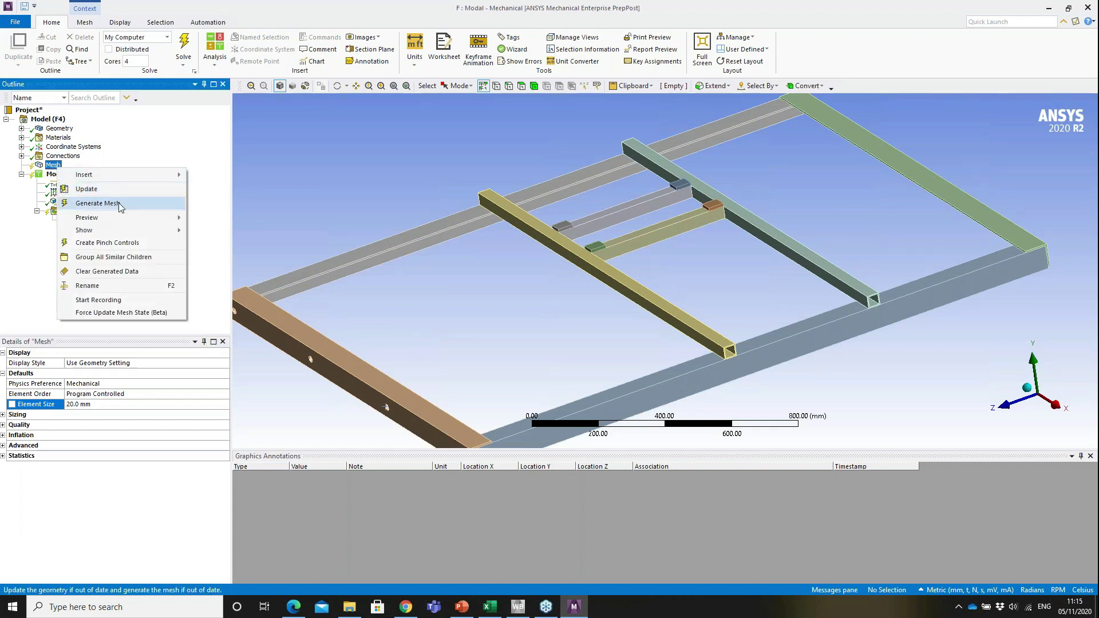
left_click(97, 203)
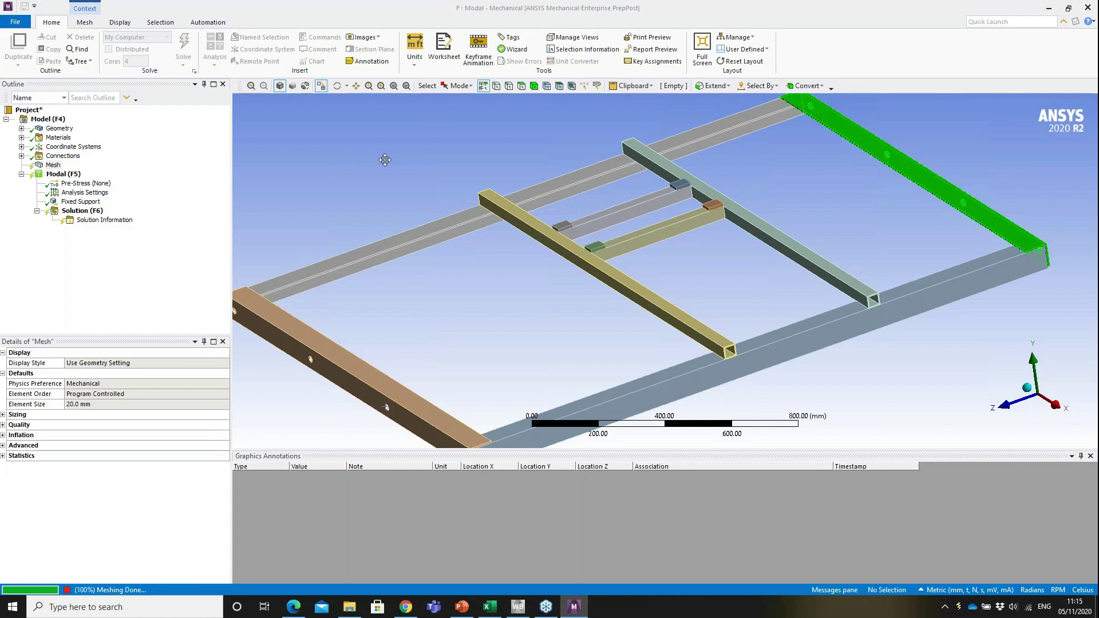
Set the Stress output control to Yes in the frame modal analysis settings.
middle_click_drag(452, 286, 530, 250)
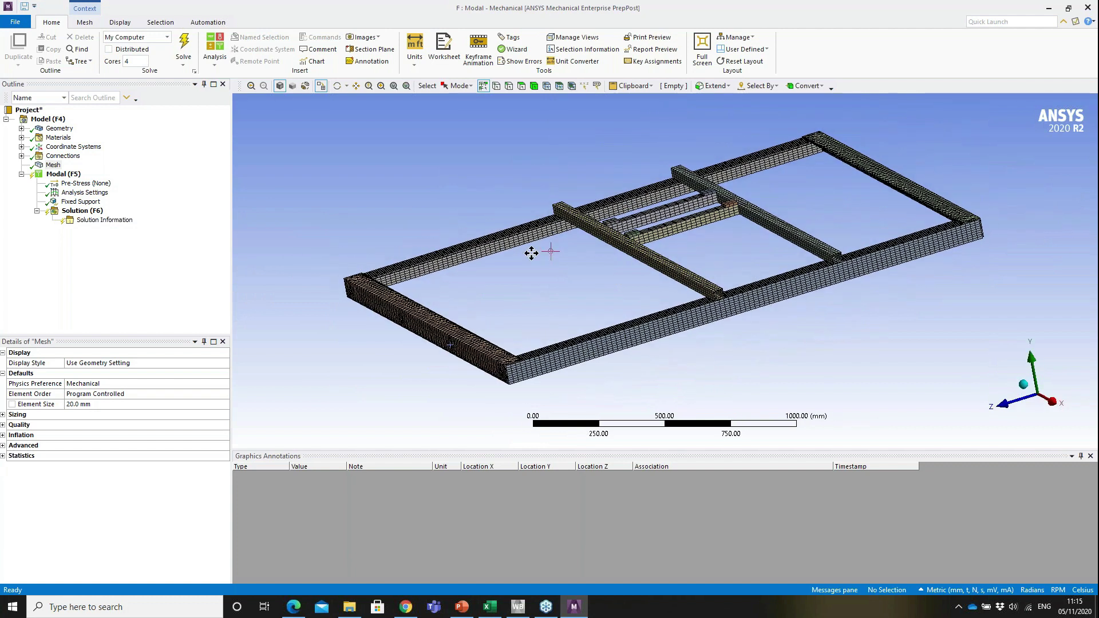
left_click(80, 193)
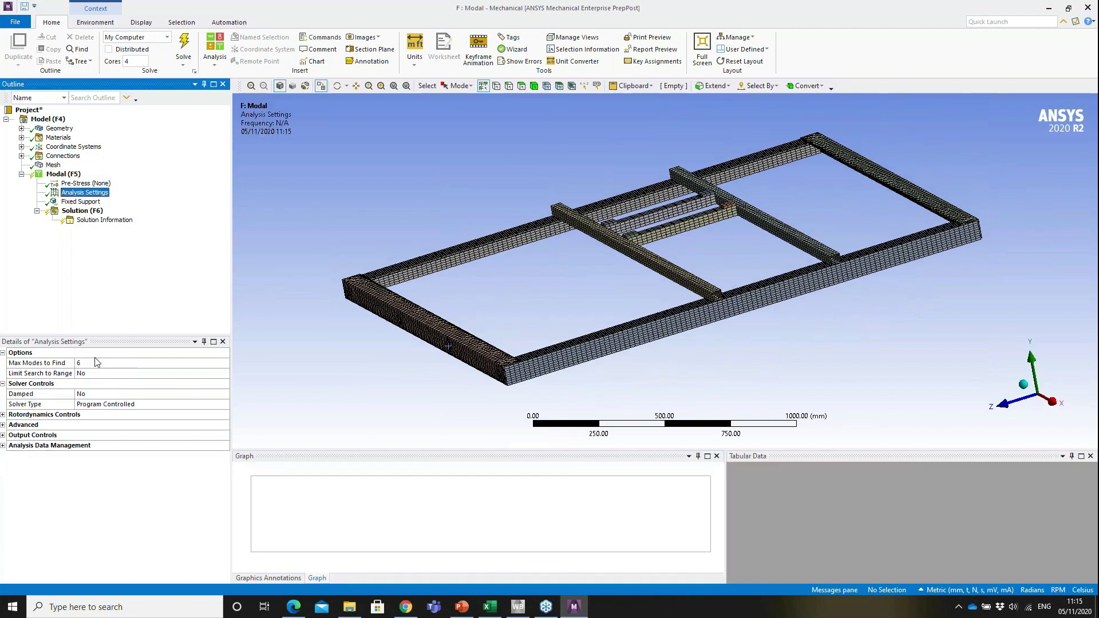
left_click(89, 363)
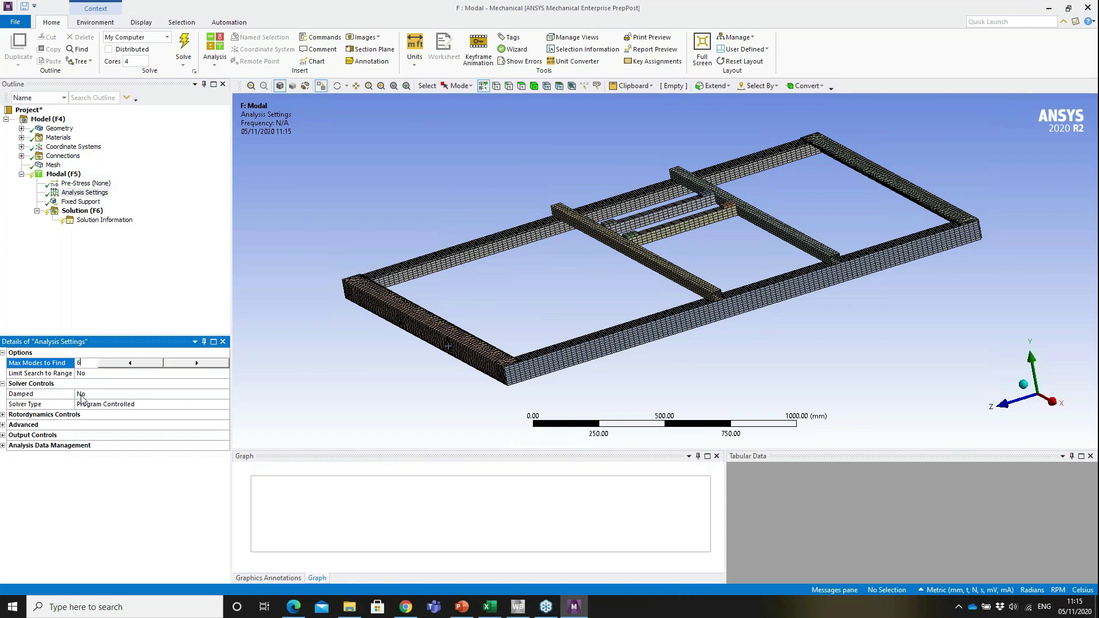
left_click(3, 436)
left_click(202, 445)
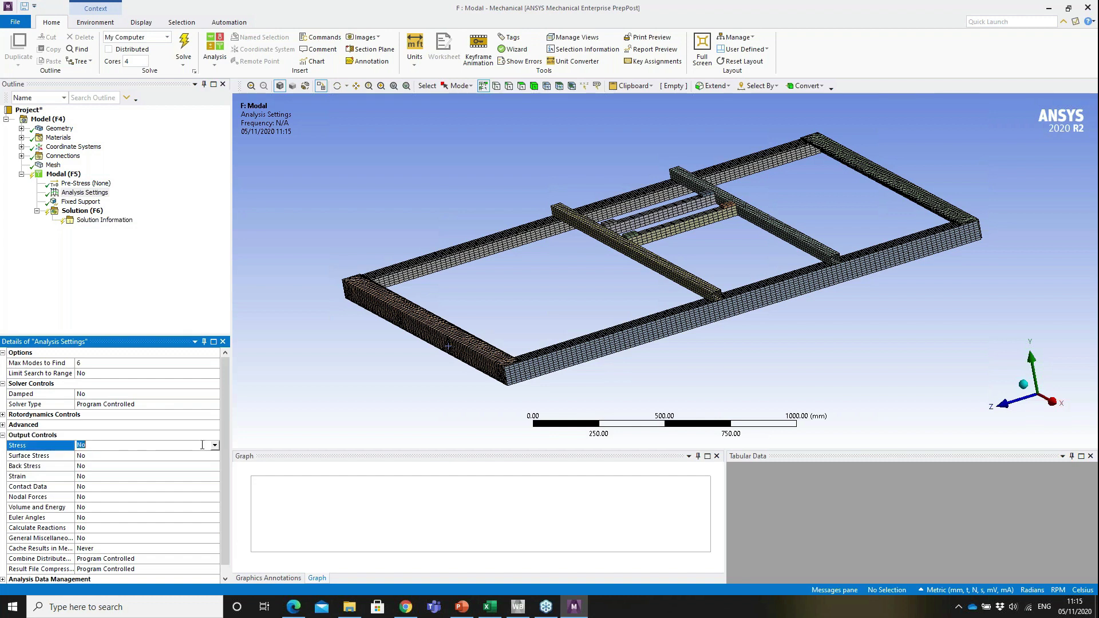
left_click(214, 445)
left_click(175, 464)
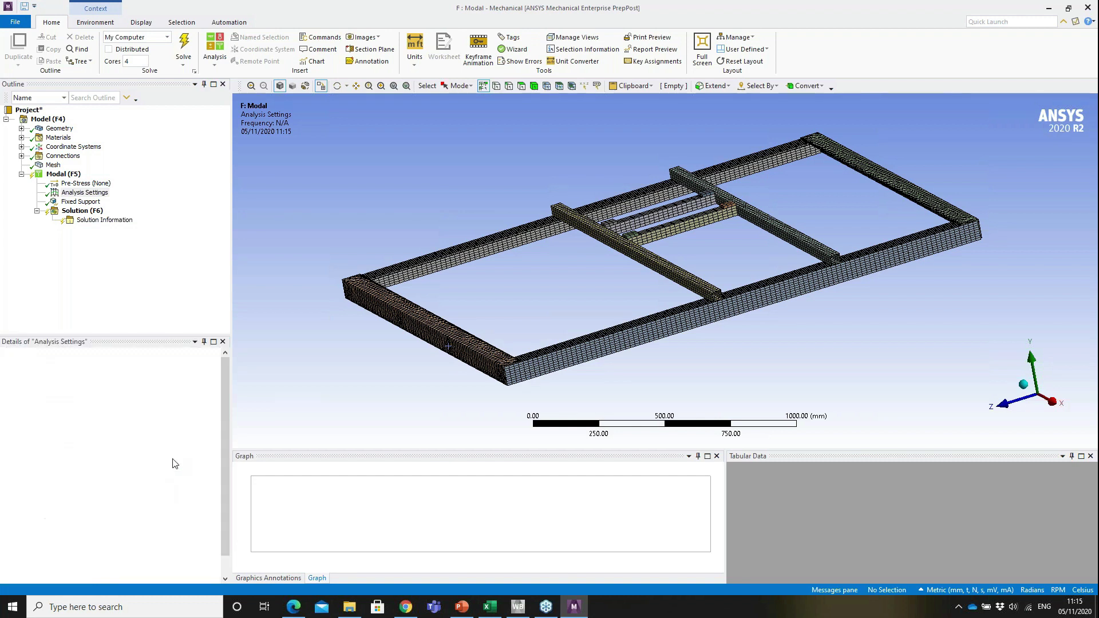
left_click(3, 435)
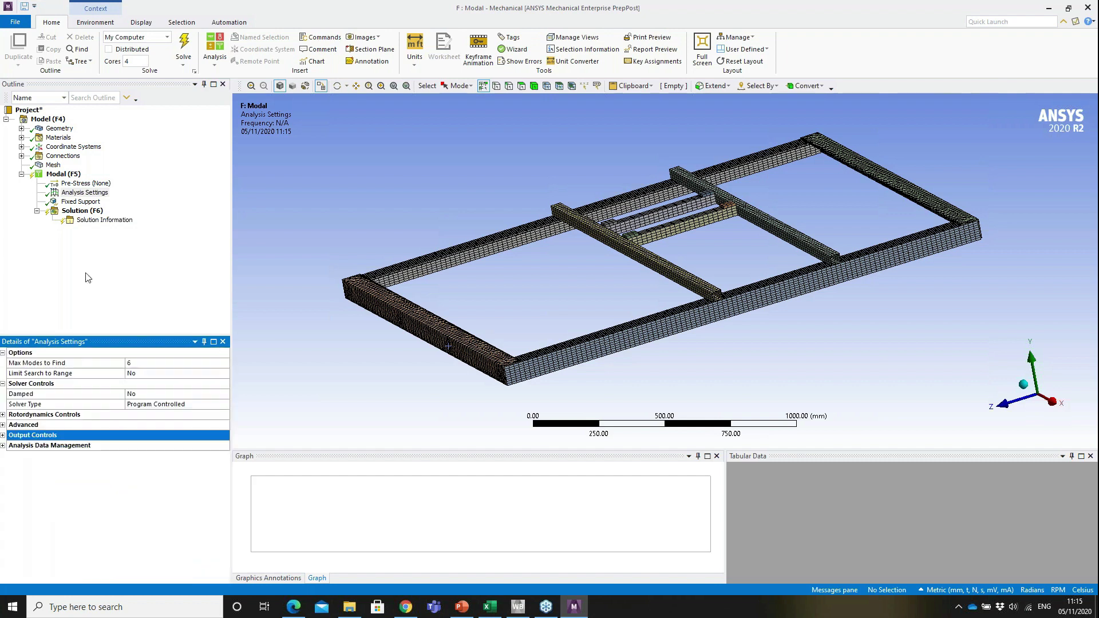
Solve the frame's modal analysis and review the natural frequencies of its first and sixth modes.
left_click(81, 211)
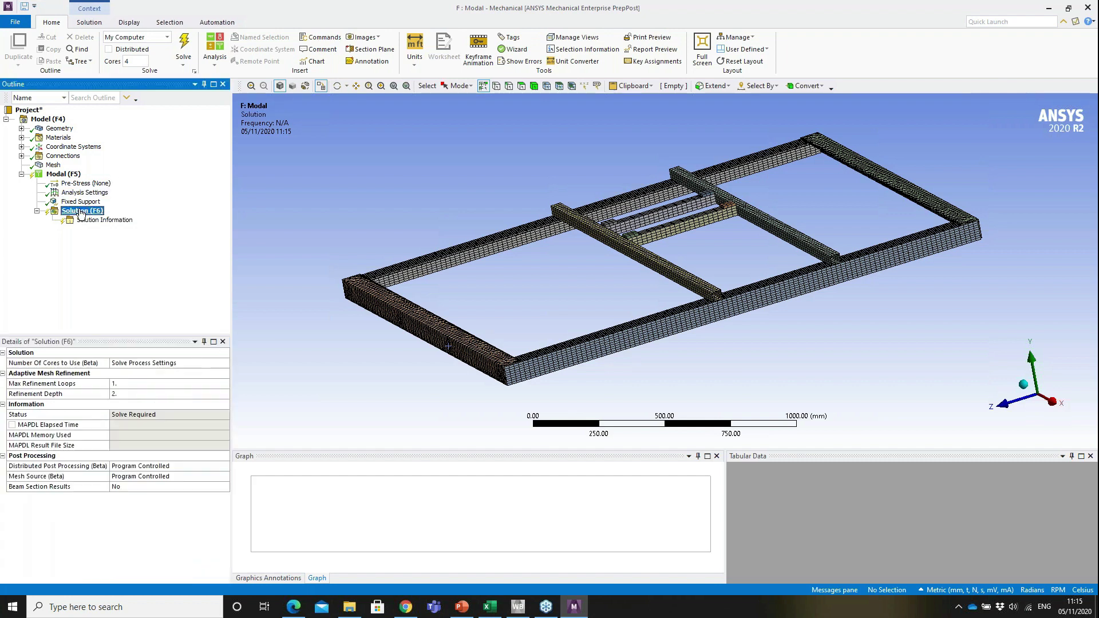
left_click(183, 46)
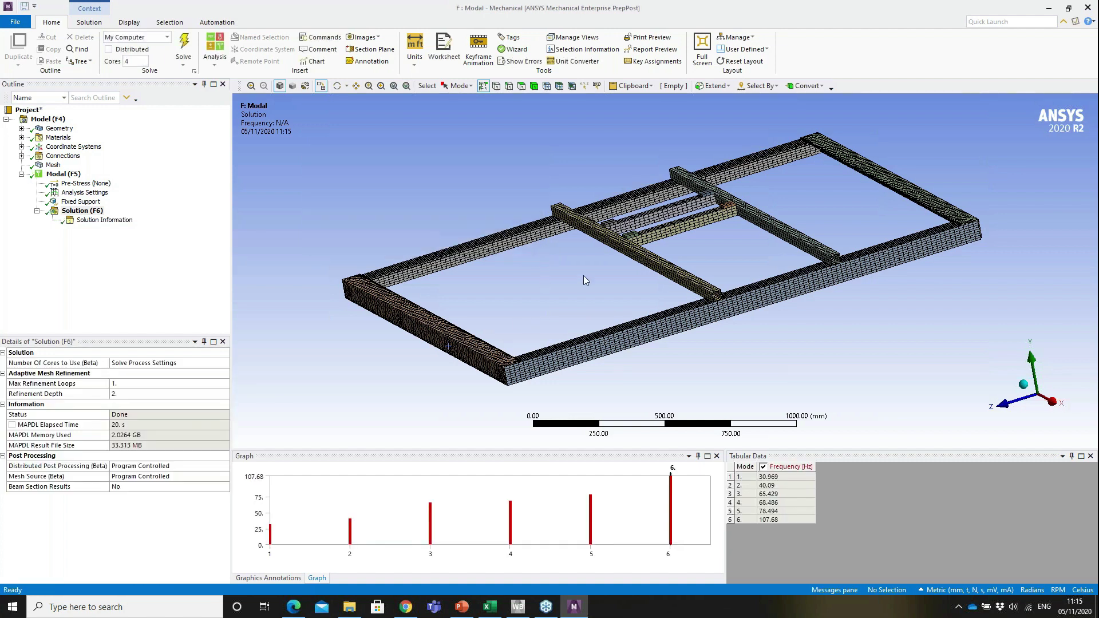
left_click(792, 477)
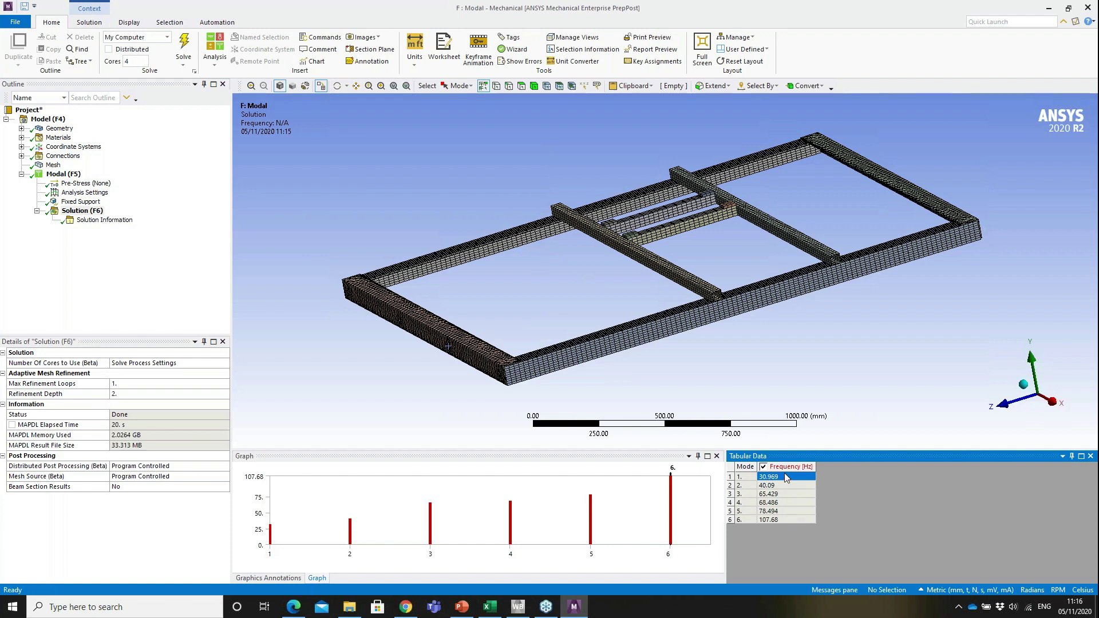
left_click(787, 520)
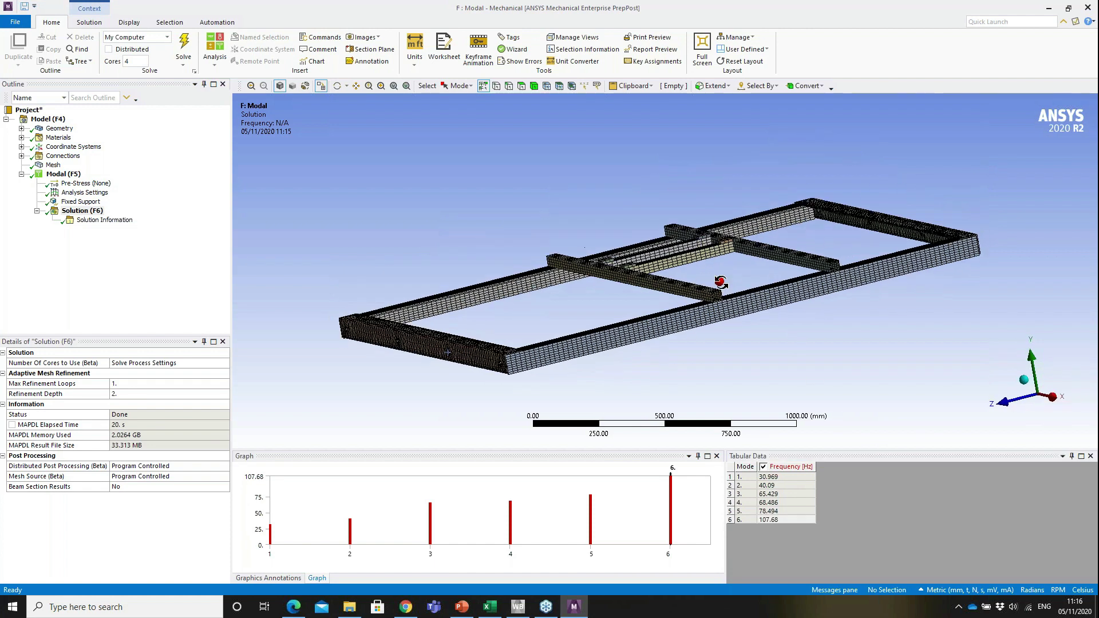
Create a Total Deformation result for mode 1 of the frame, evaluate it and display its contour.
left_click(273, 538)
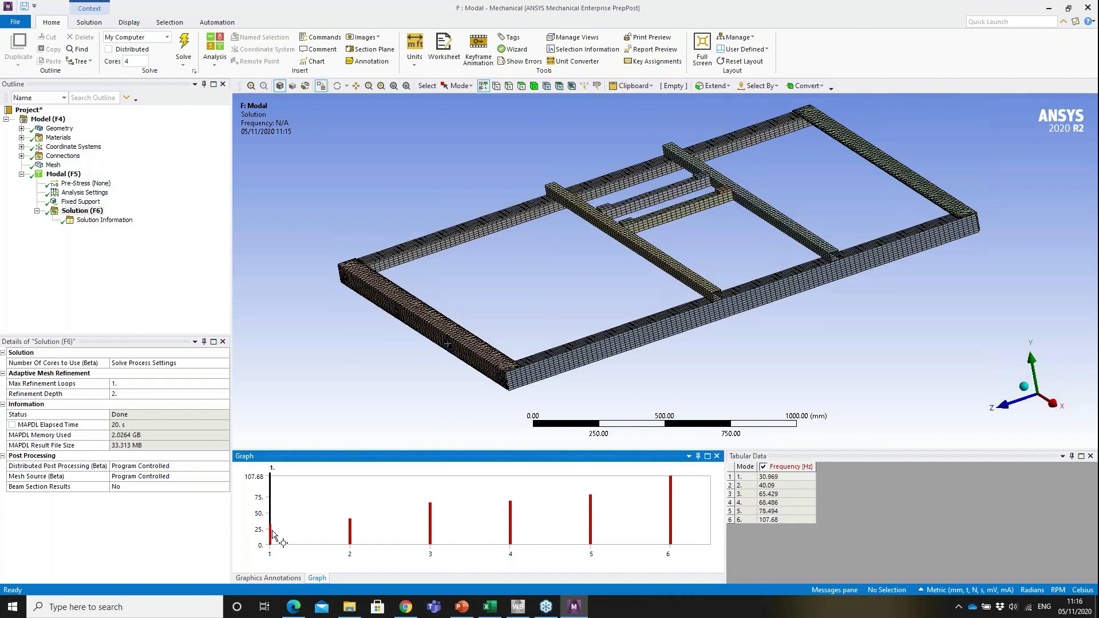
right_click(271, 529)
left_click(304, 536)
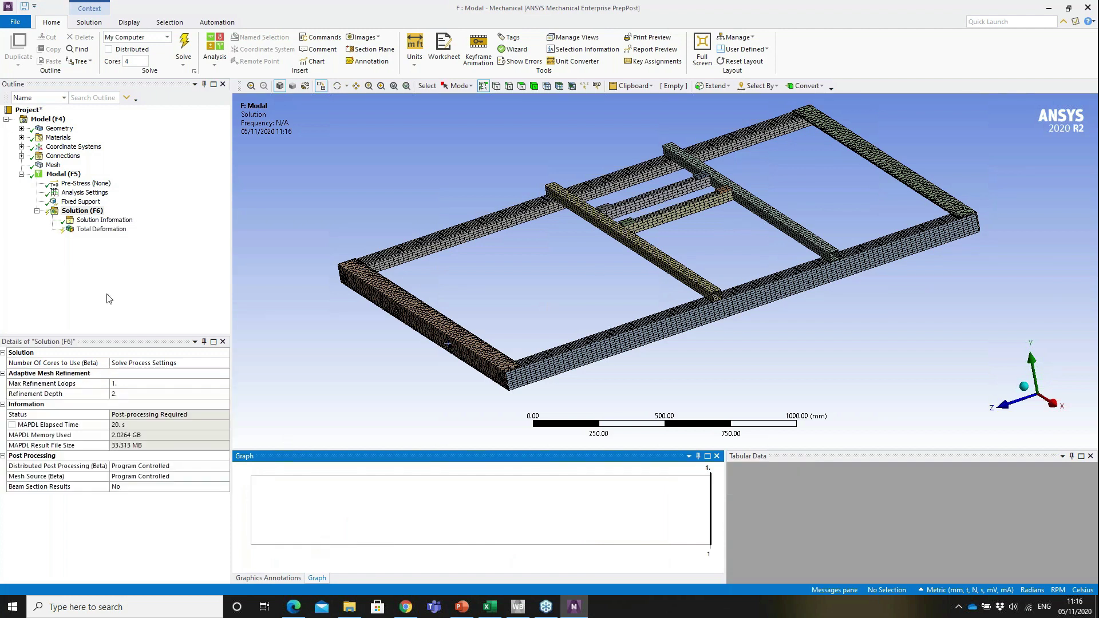
left_click(183, 49)
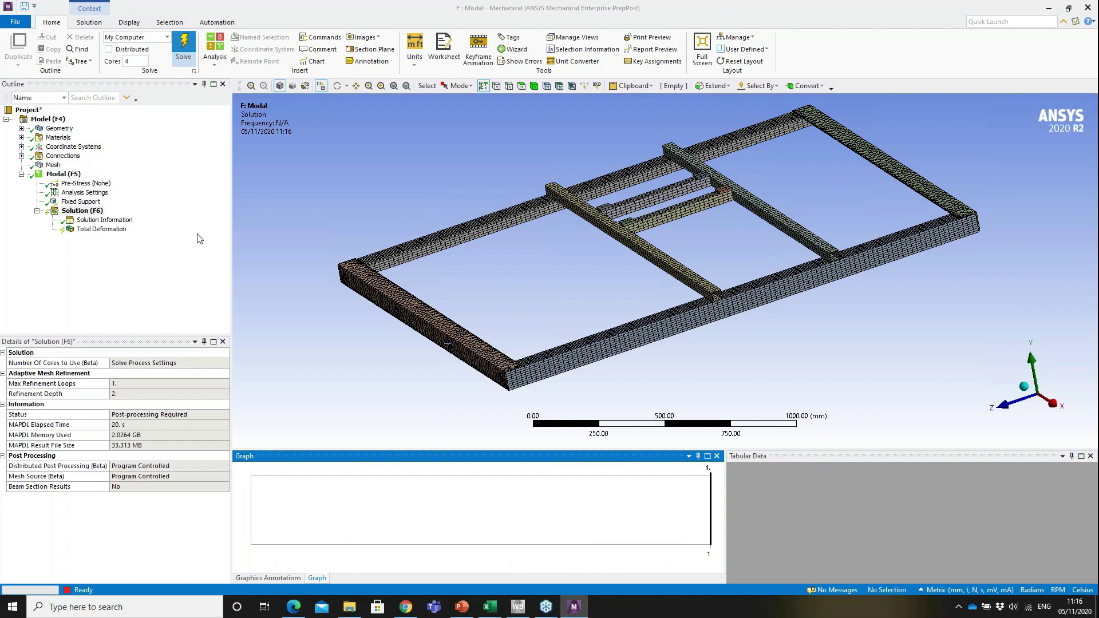
left_click(102, 229)
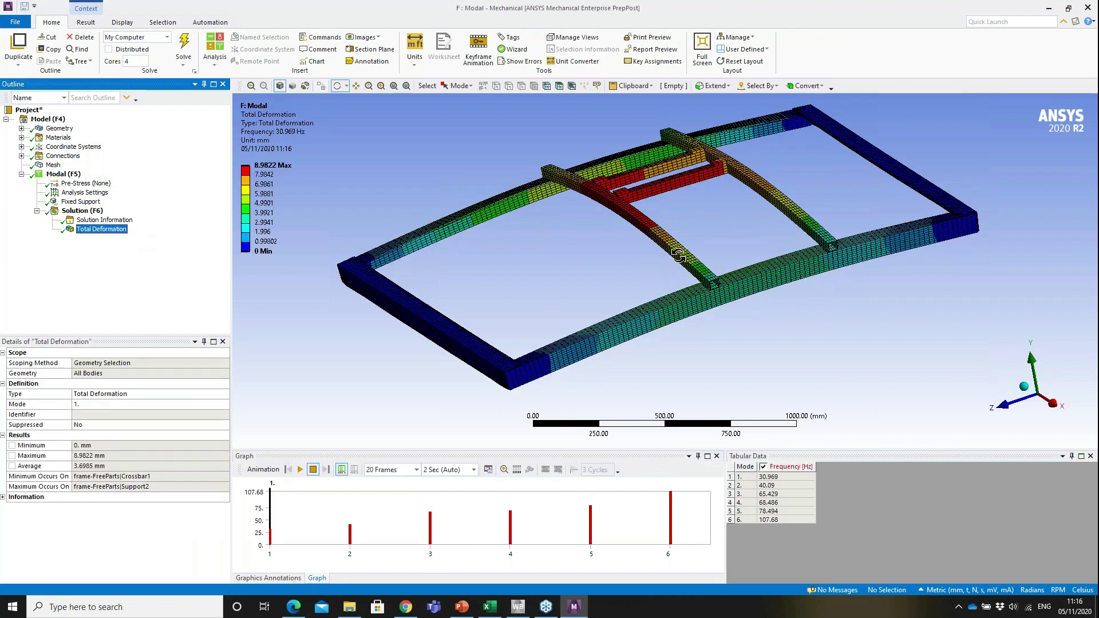
Animate the mode 1 deformation, view the frame's motion from another angle and stop the animation.
left_click(301, 470)
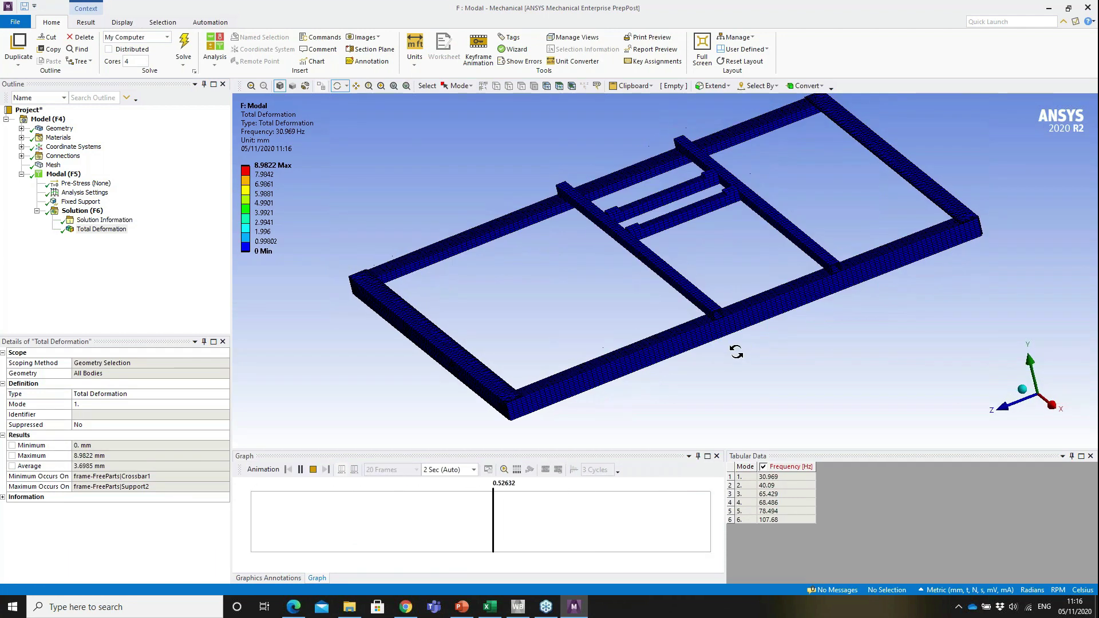
left_click_drag(734, 347, 1052, 376)
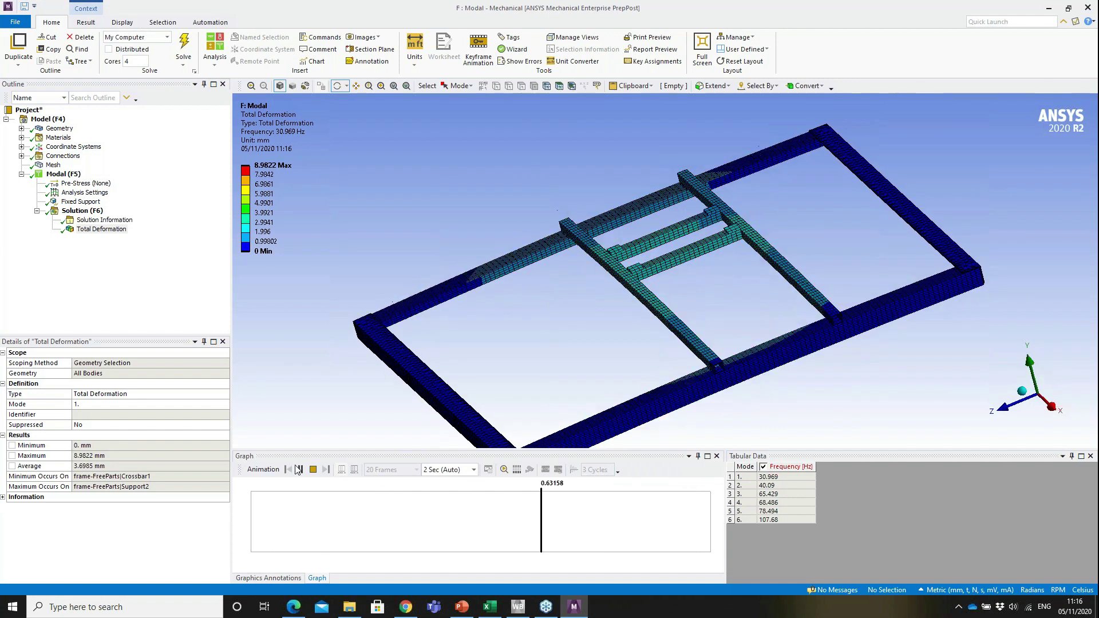
left_click(314, 469)
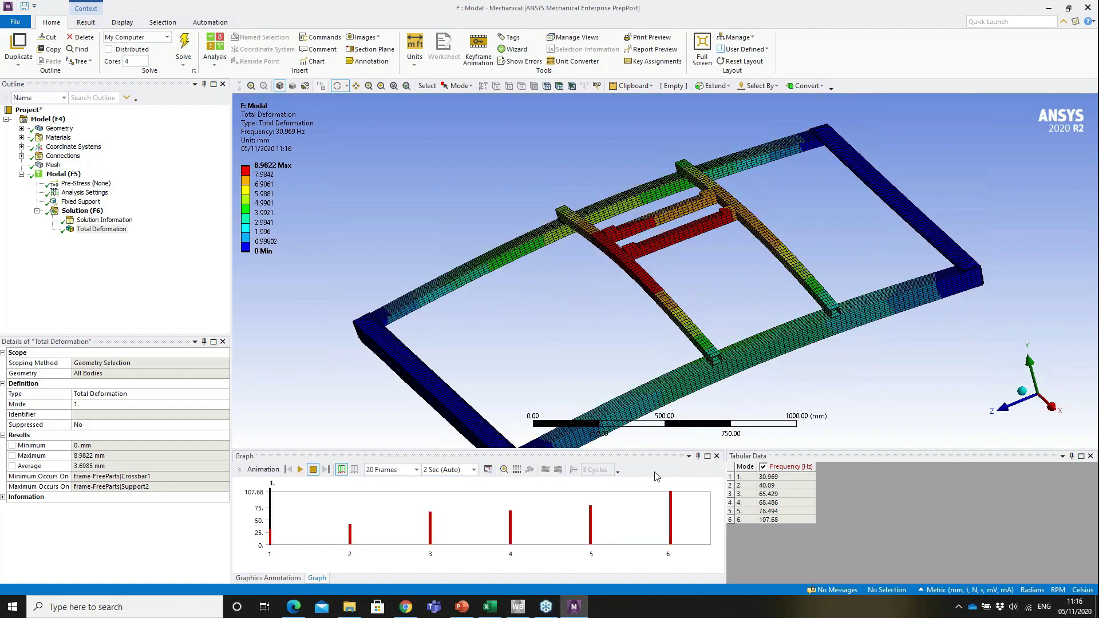
Create a second Total Deformation result for mode 6, evaluate it and display its contour.
left_click(671, 514)
right_click(671, 513)
left_click(716, 529)
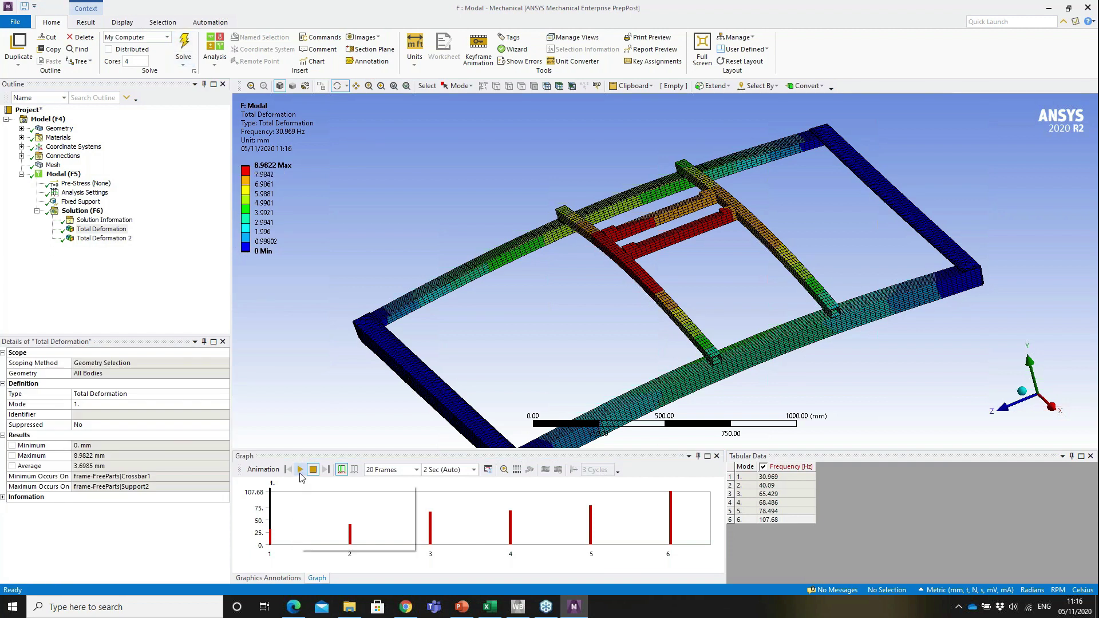
left_click(113, 241)
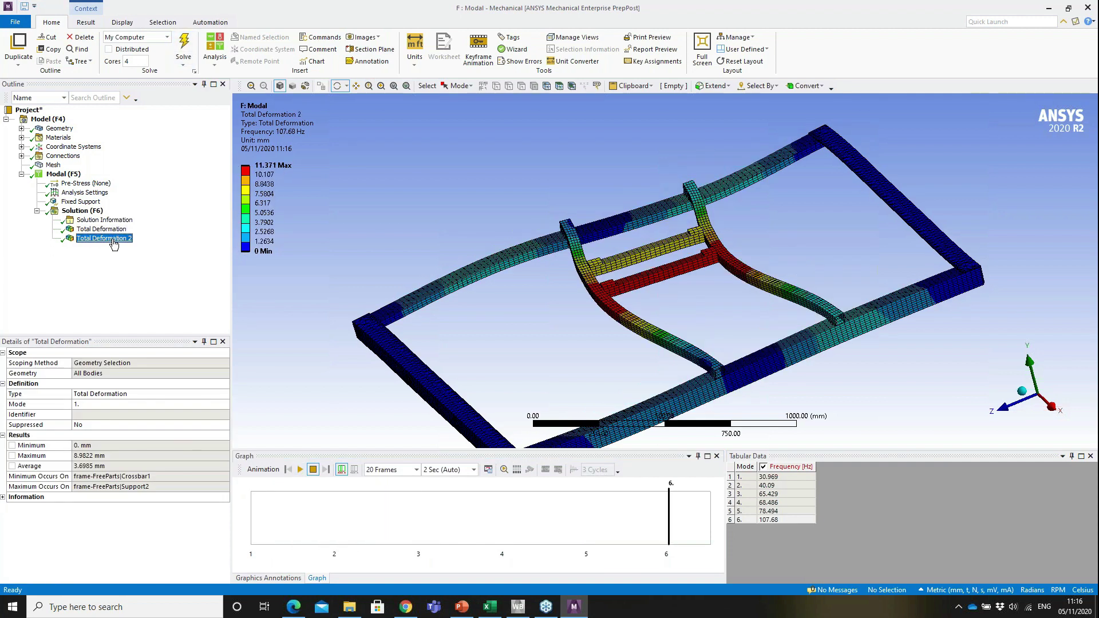
Animate the mode 6 deformation, examine the frame's motion from above and at an angle, and stop the animation.
left_click(300, 470)
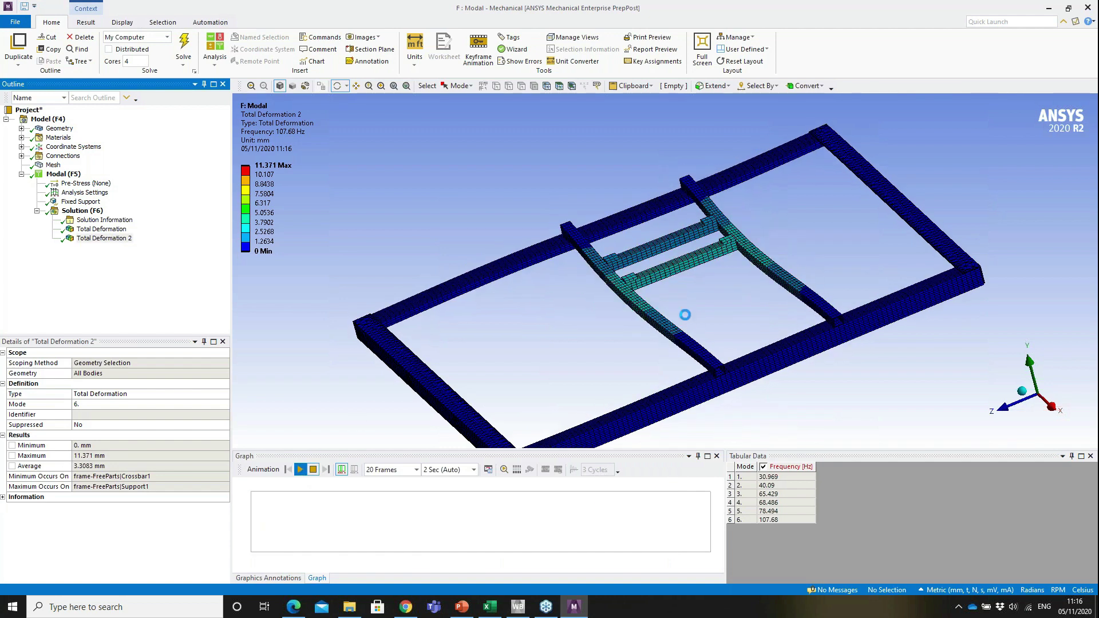
left_click_drag(668, 289, 640, 261)
mouse_move(715, 293)
left_mouse_down()
mouse_move(761, 327)
mouse_move(686, 273)
mouse_move(710, 307)
mouse_move(735, 312)
left_mouse_up()
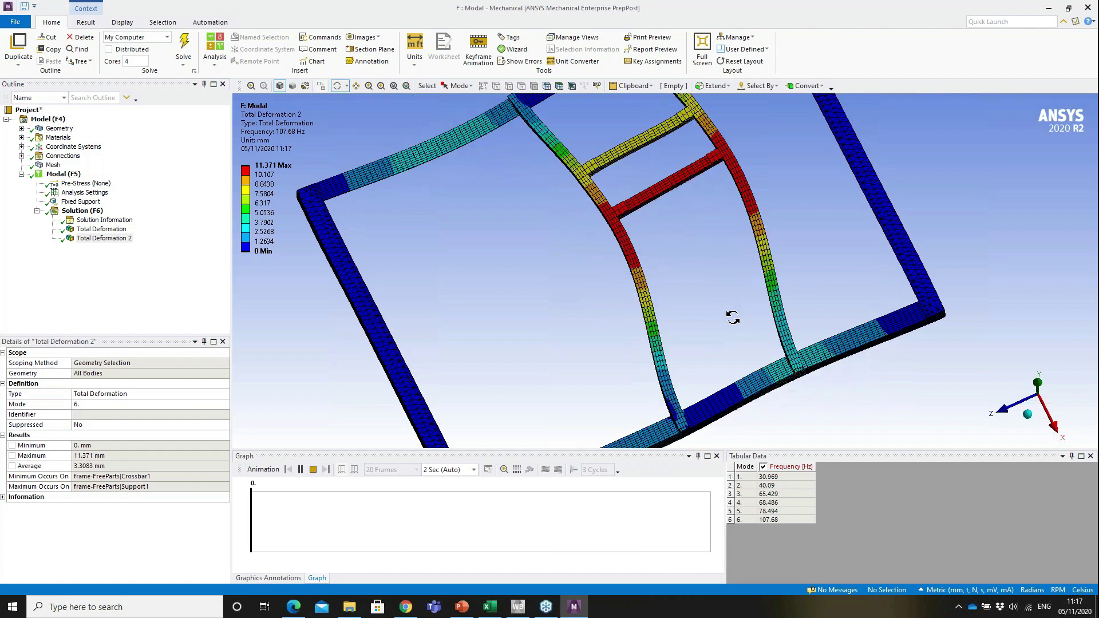
left_click_drag(736, 312, 613, 339)
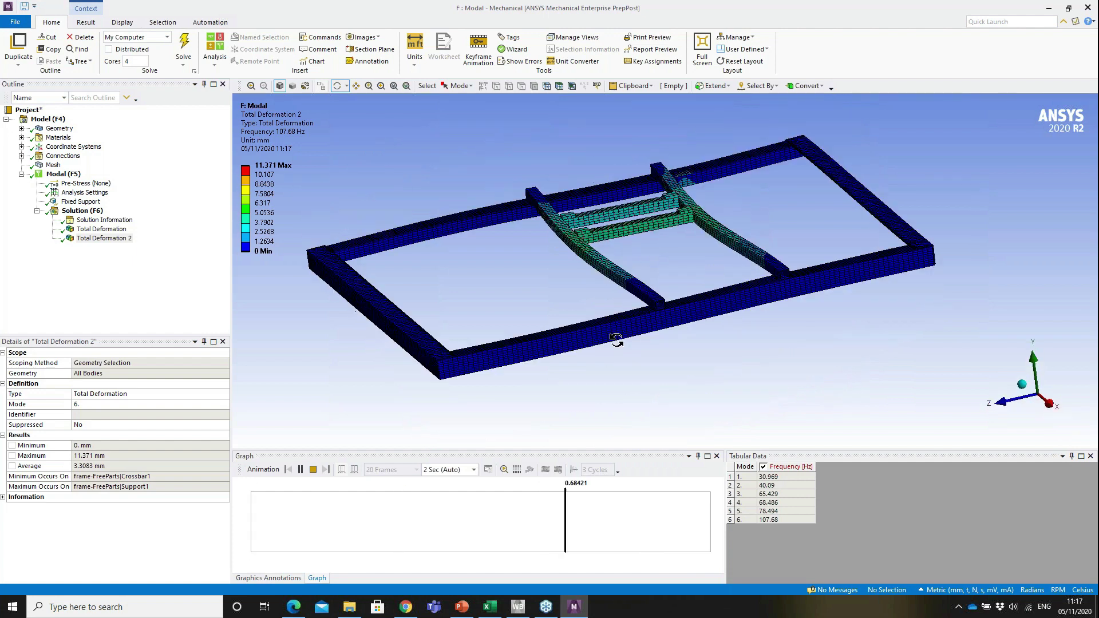
left_click(313, 469)
Switch the Solution Information output to Participation Factor Summary and examine the ratios of effective mass to total mass for modes 1 and 6.
left_click(89, 220)
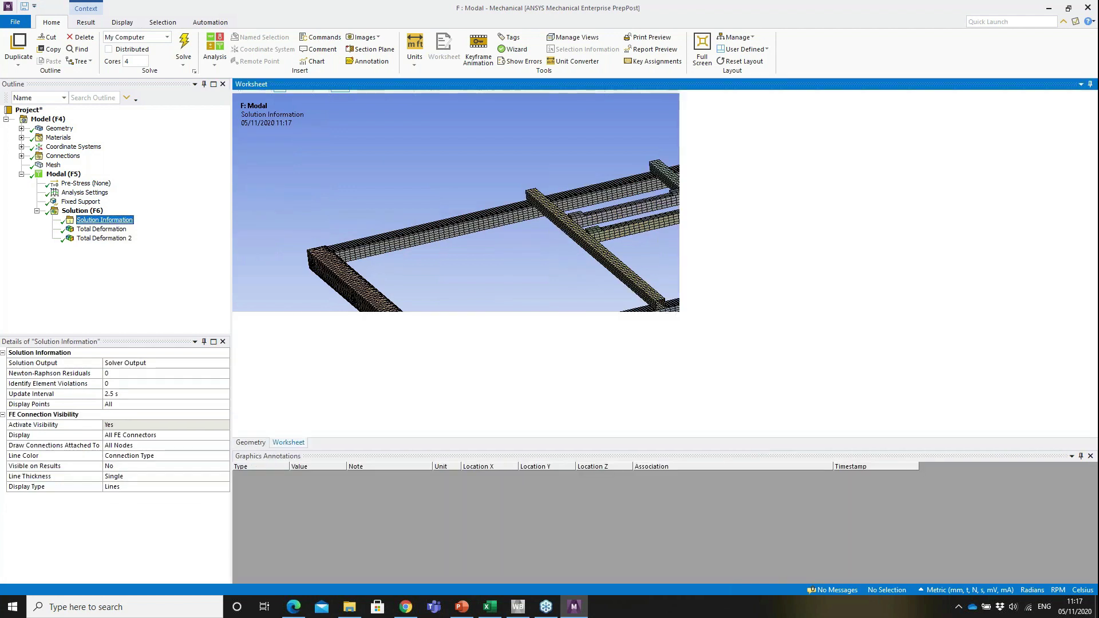
left_click(224, 366)
left_click(225, 365)
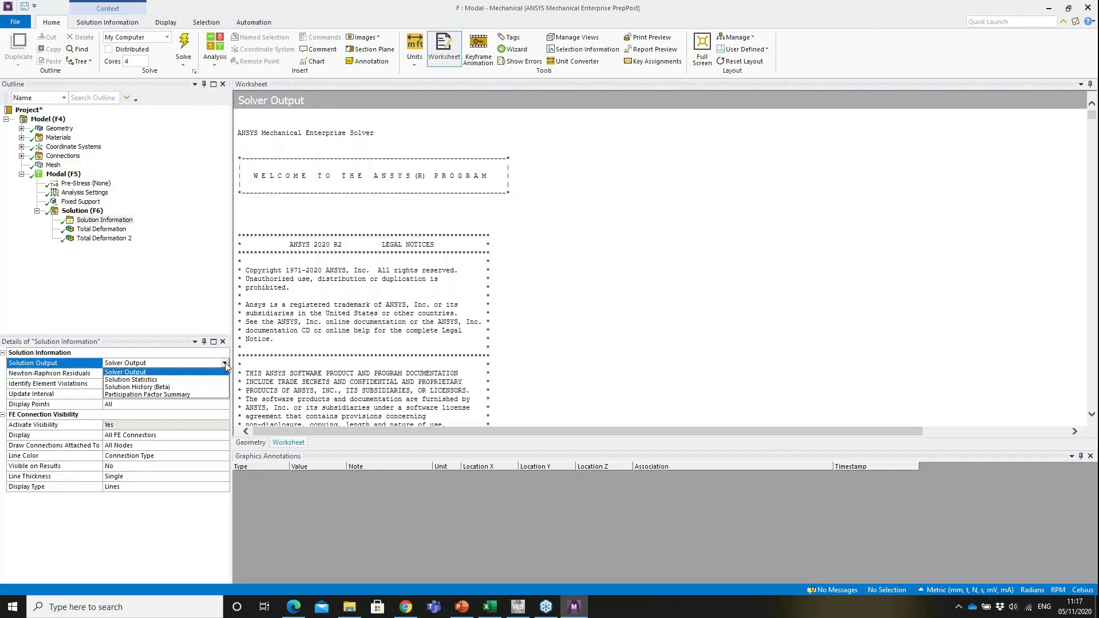
left_click(205, 395)
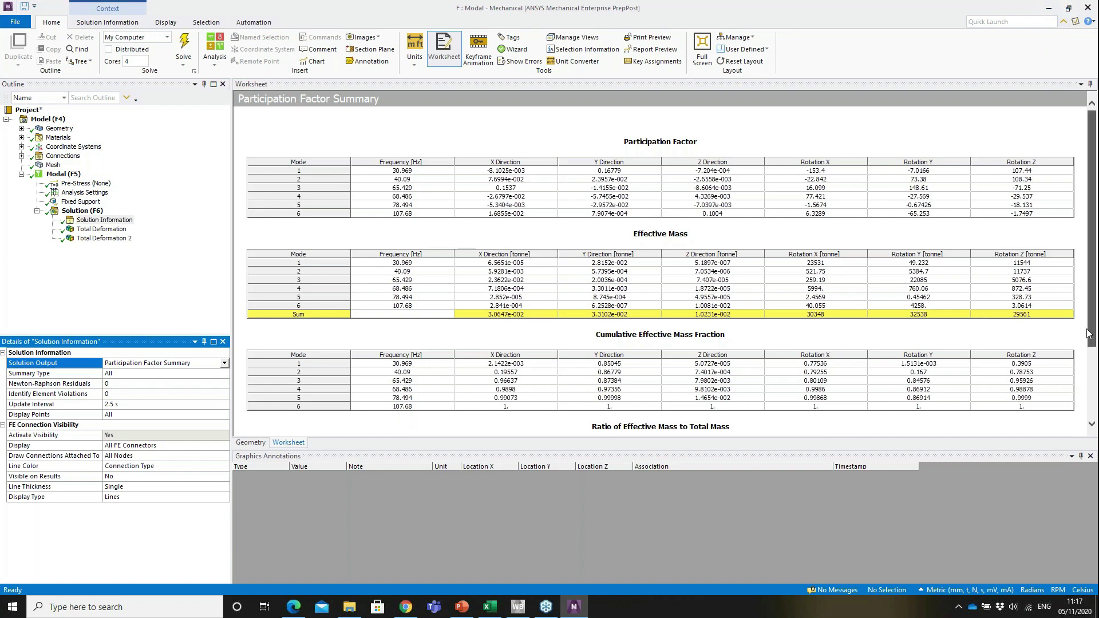
left_click_drag(1091, 330, 1092, 401)
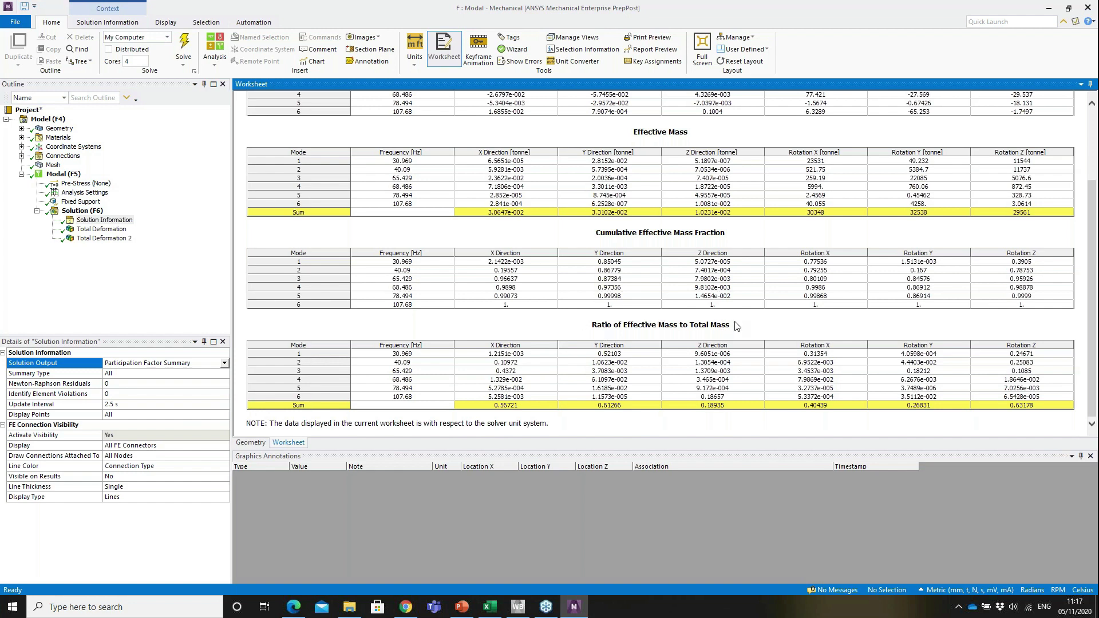
left_click(624, 354)
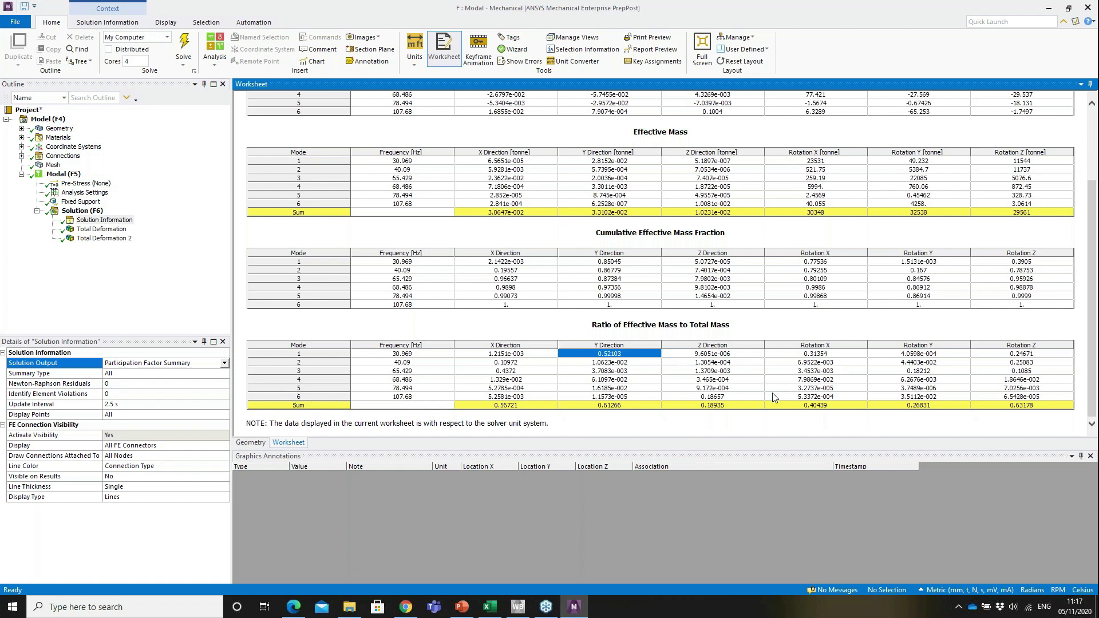
left_click(735, 397)
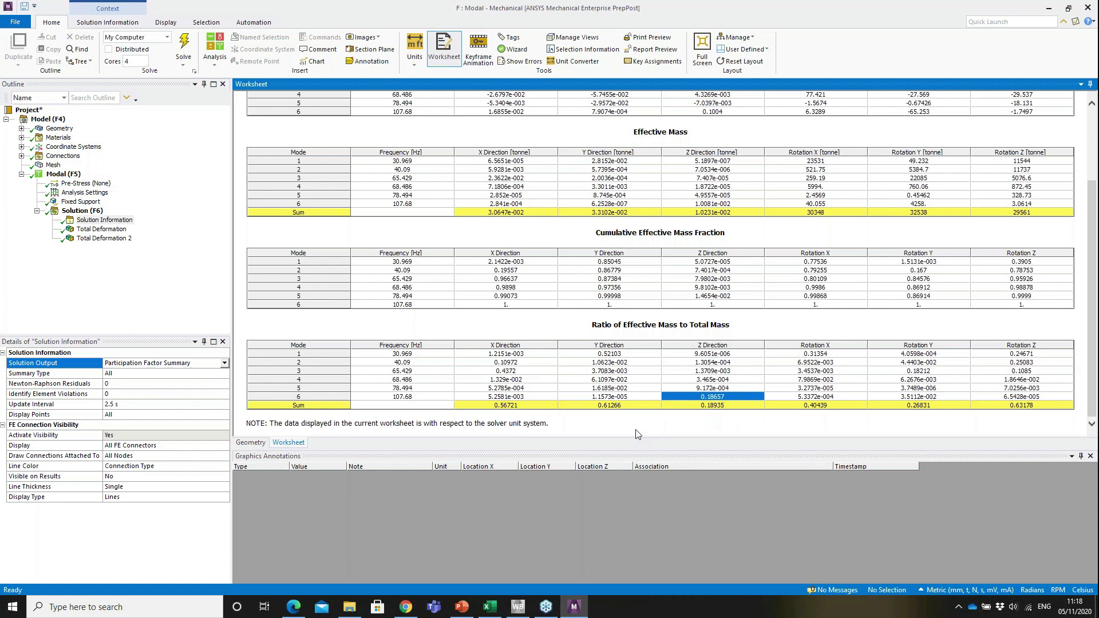
Add an Equivalent (von-Mises) Stress result to the frame's modal solution and evaluate it.
left_click(81, 212)
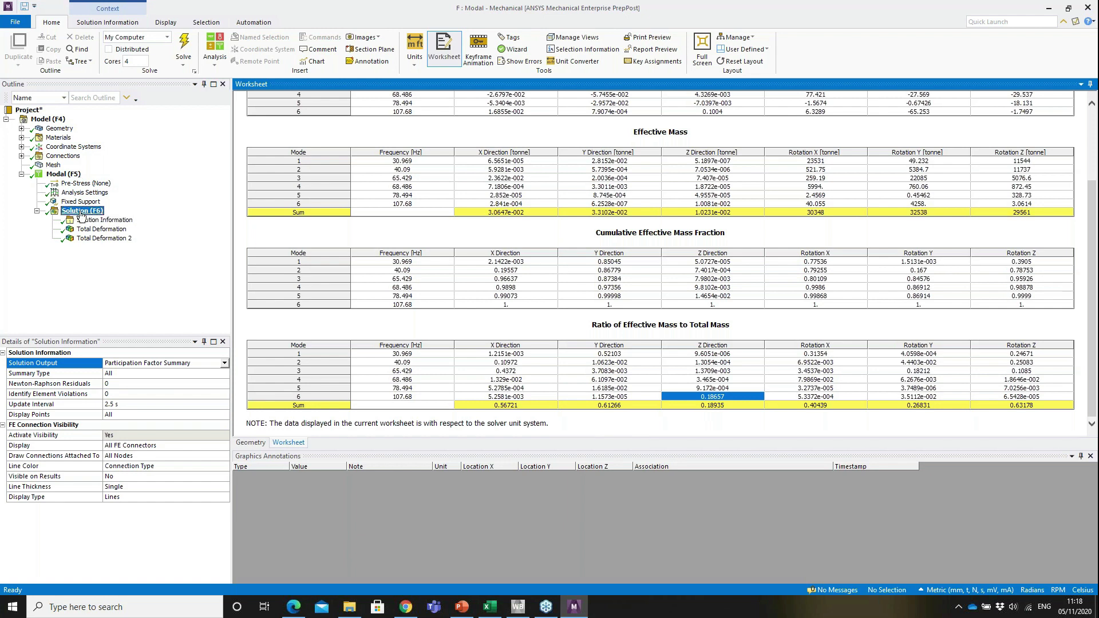
right_click(80, 212)
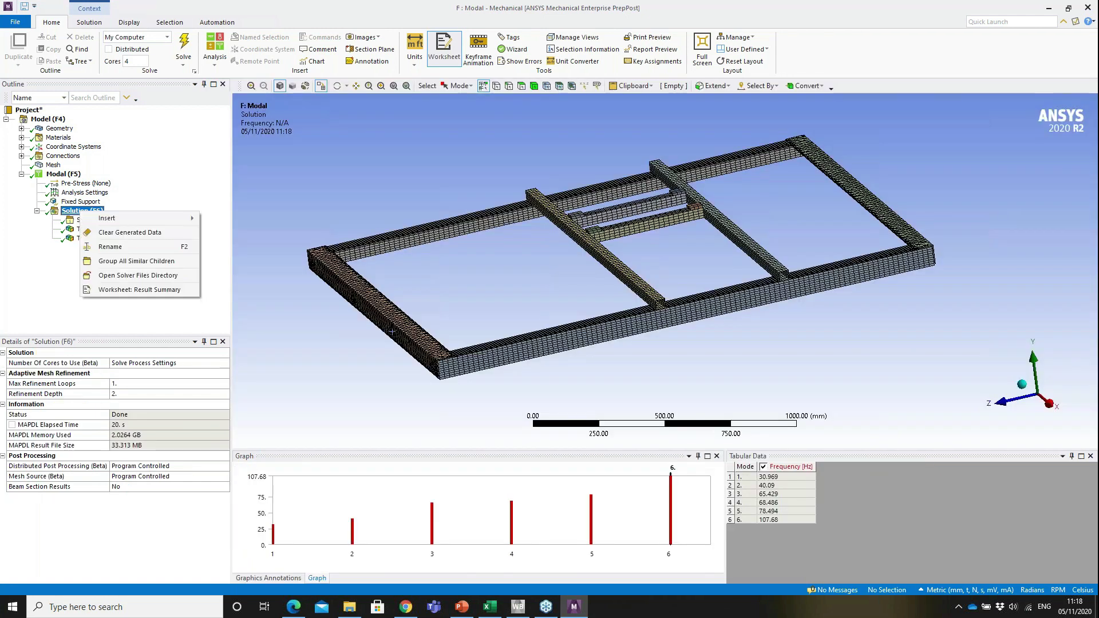
mouse_move(119, 217)
mouse_move(239, 245)
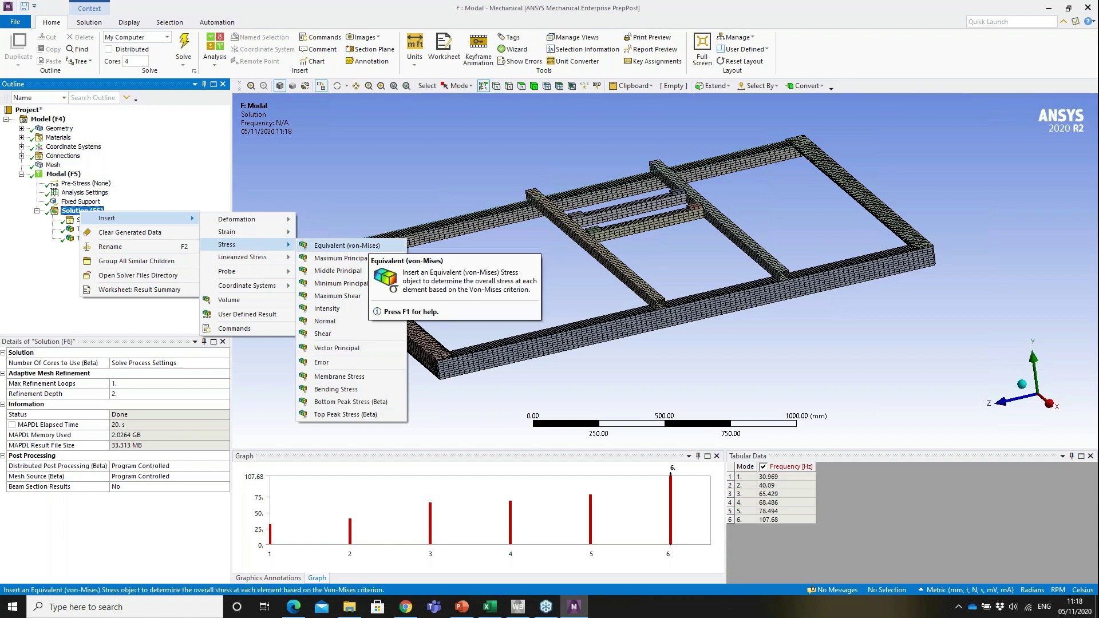
left_click(371, 246)
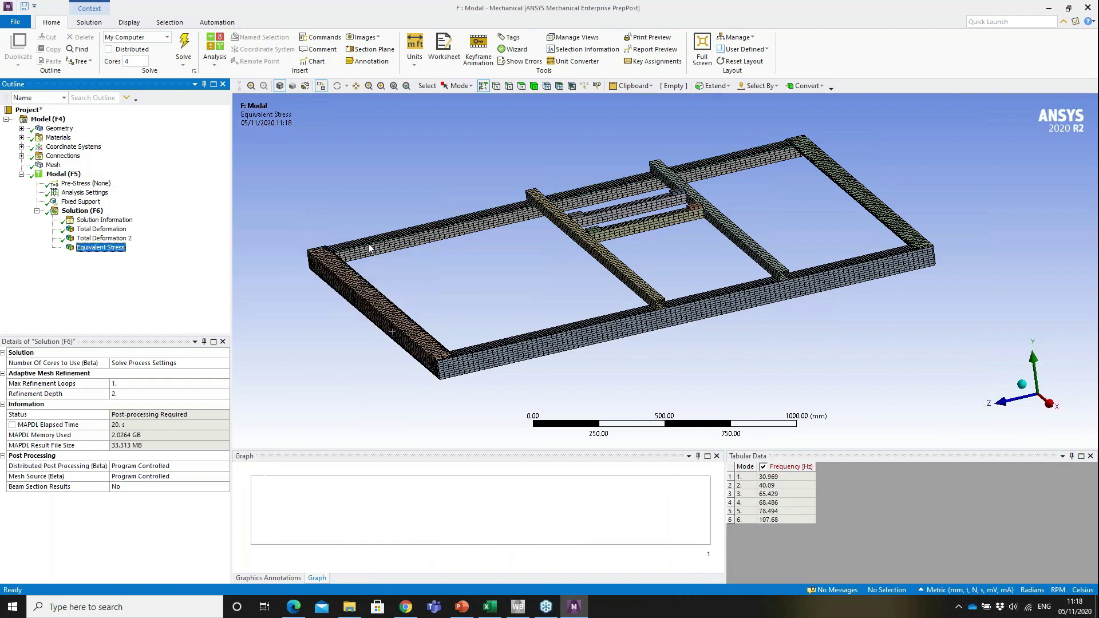
left_click(183, 45)
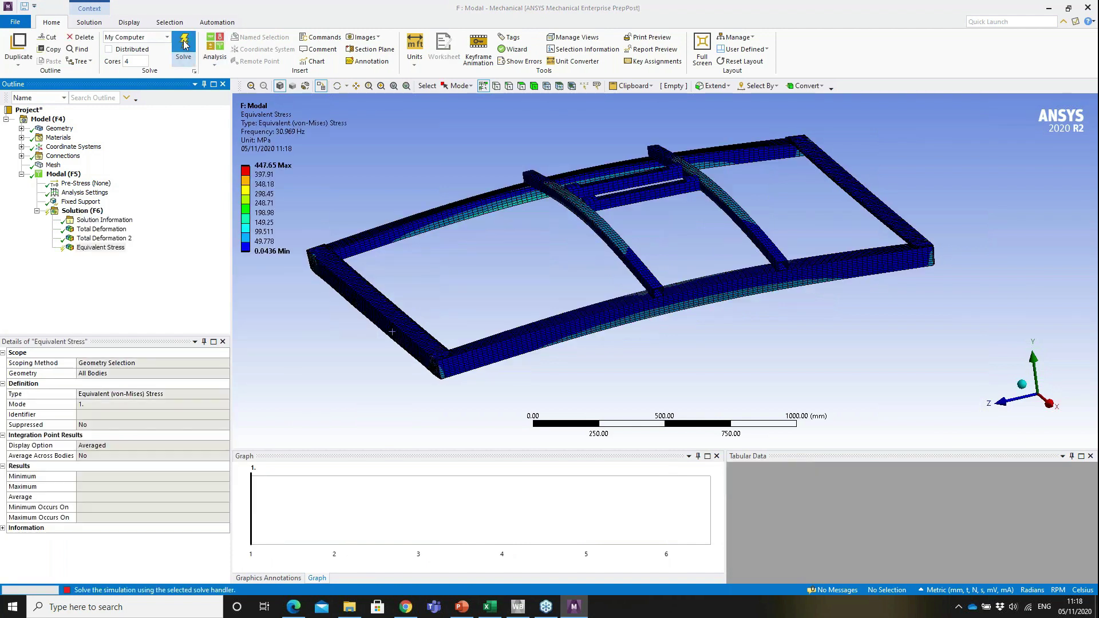
Inspect the mode 1 equivalent stress contour from the side, and close Mechanical to return to the Workbench project.
middle_click_drag(704, 226, 633, 220)
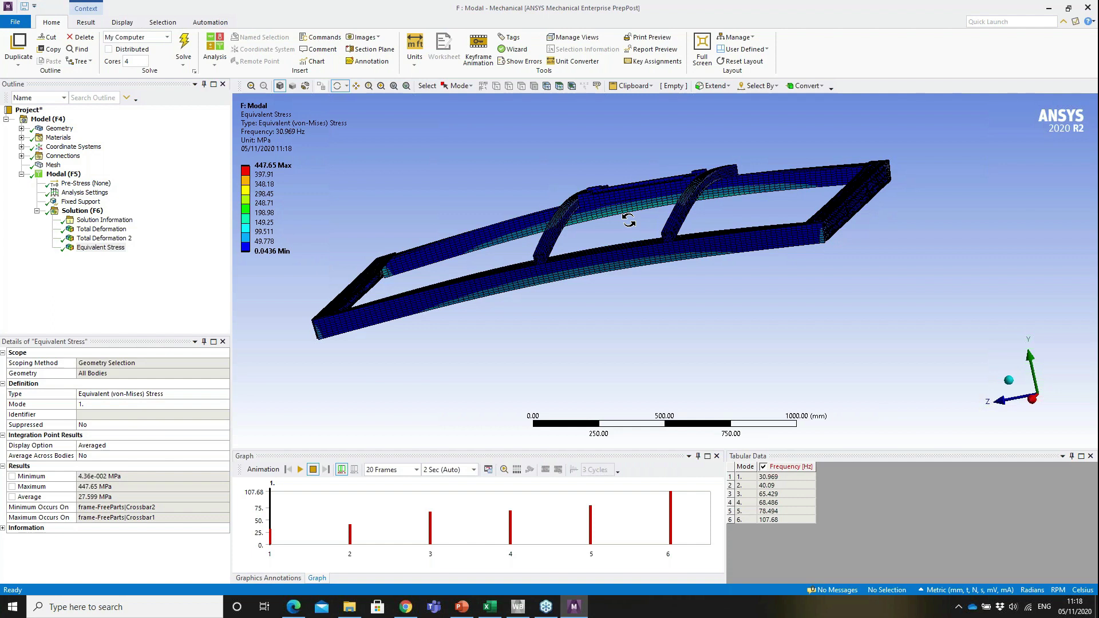
mouse_move(260, 170)
left_click(1088, 8)
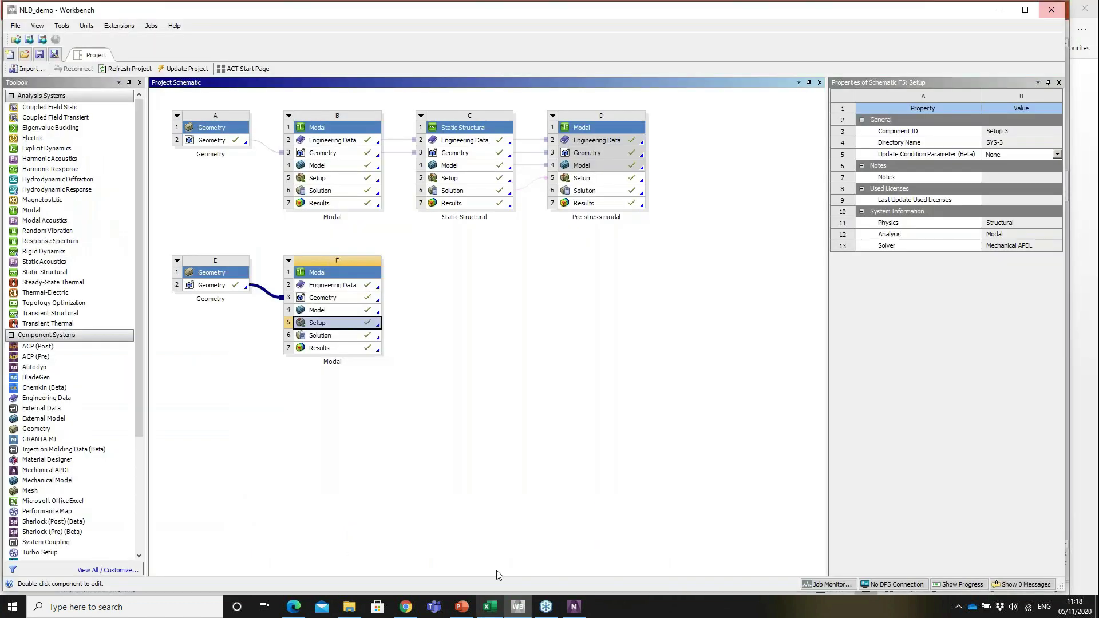
Switch to the Linear_dynamics_webinar presentation in PowerPoint and view slide 6 on harmonic response analysis.
left_click(465, 612)
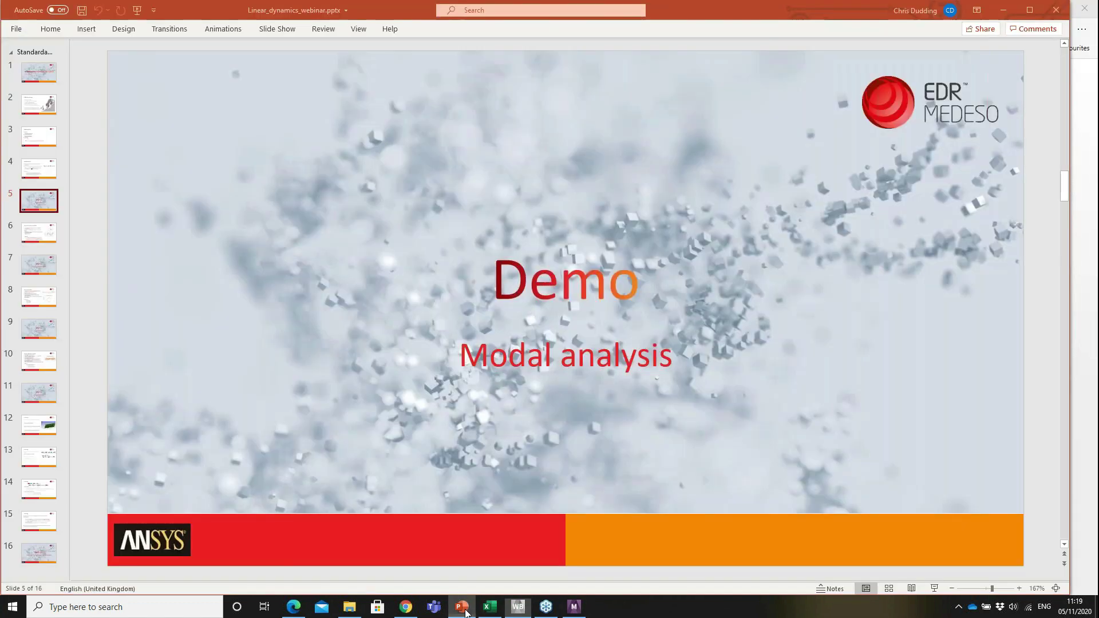
left_click(40, 239)
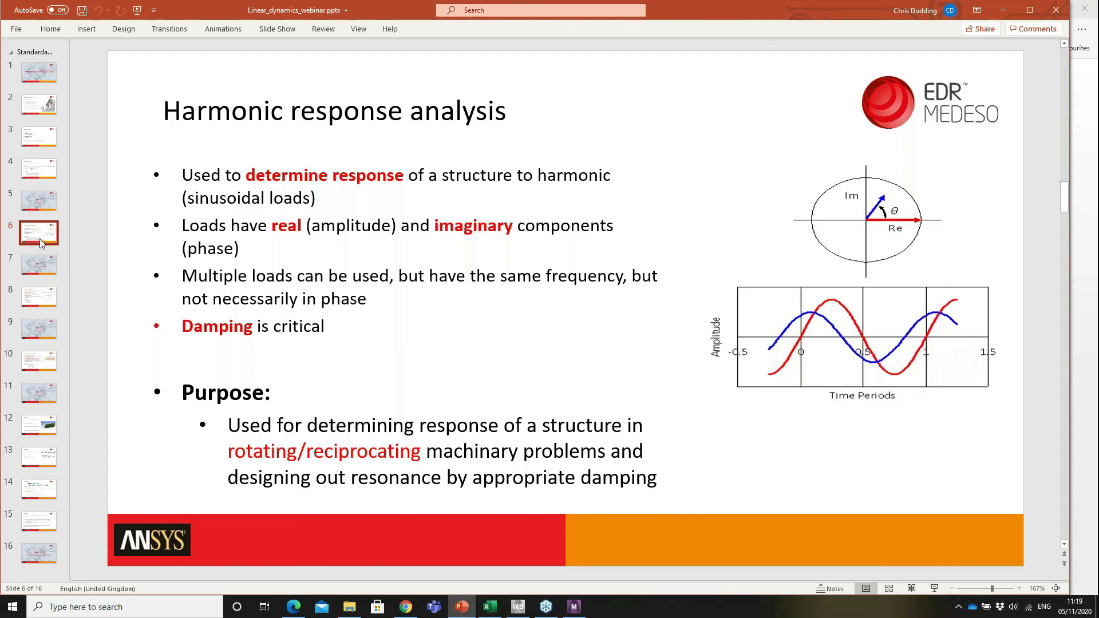
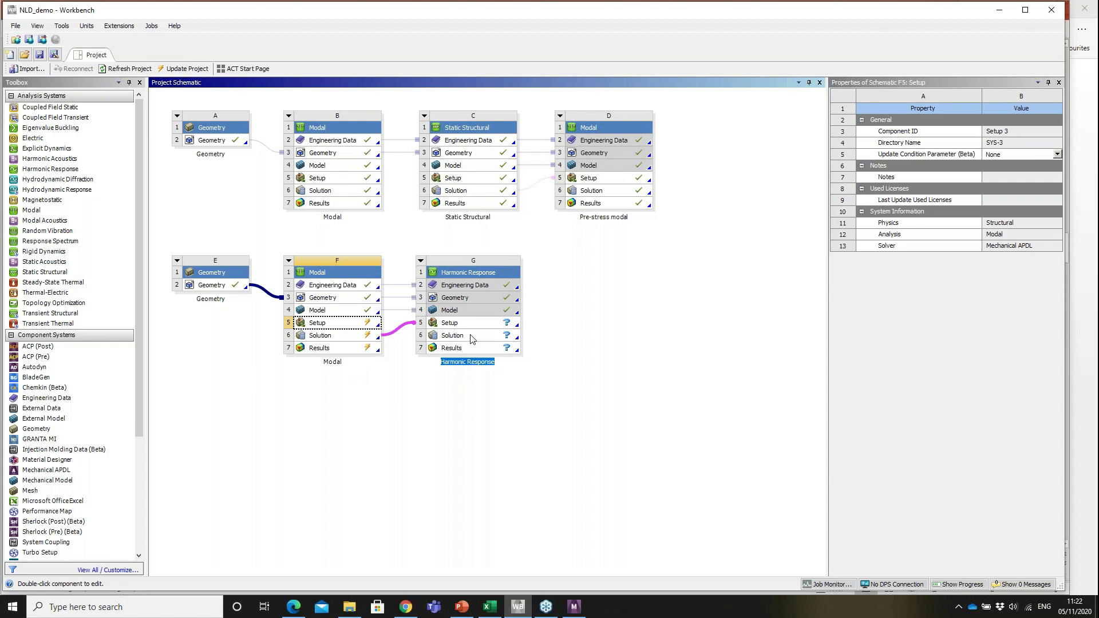
Open the Harmonic Response system's solution in Mechanical and solve the frame's upstream Modal analysis again.
left_click(458, 336)
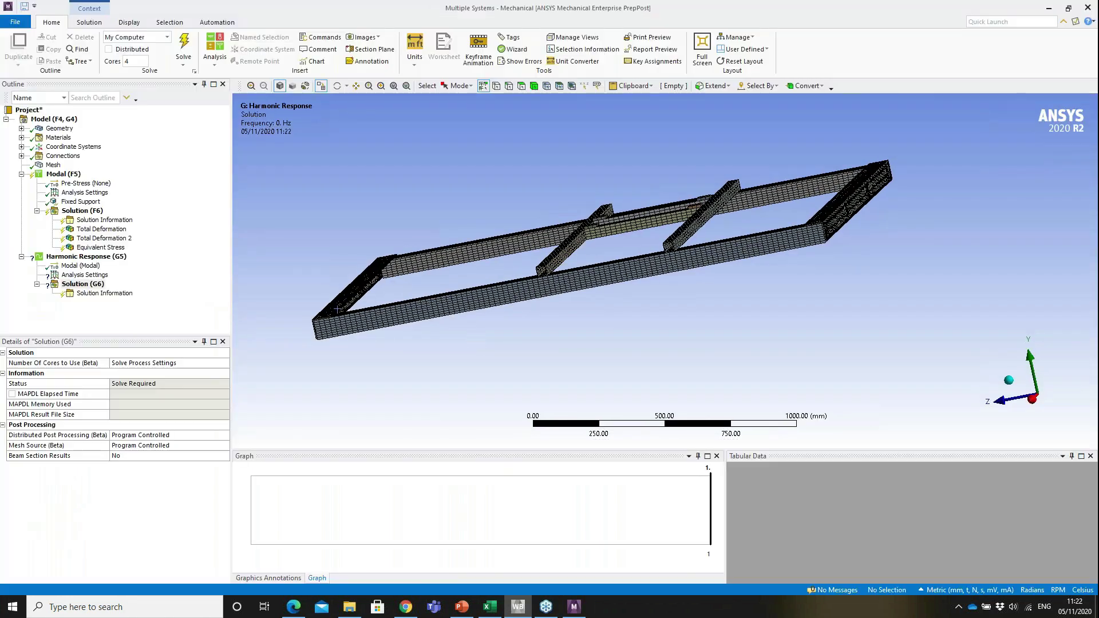
middle_click_drag(338, 309, 446, 221)
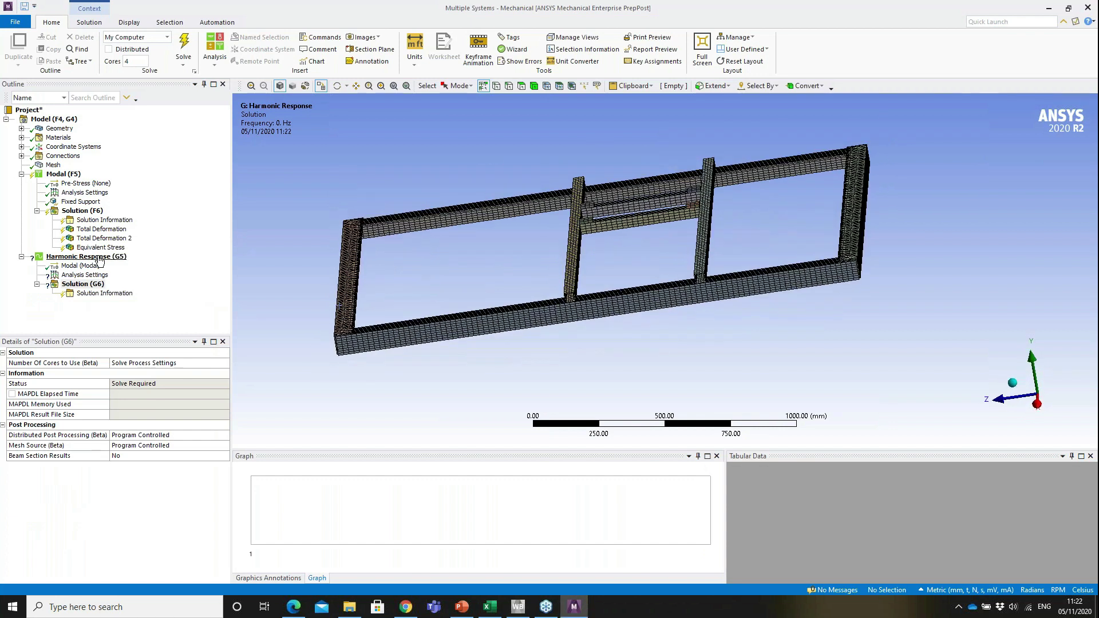
left_click(98, 258)
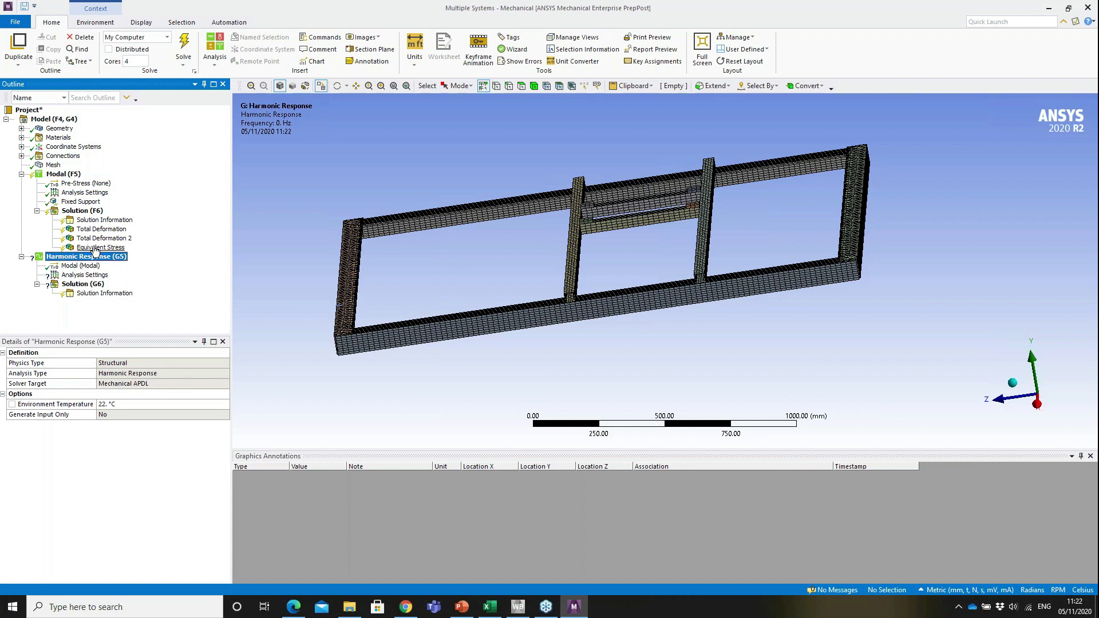
middle_click_drag(455, 243, 456, 253)
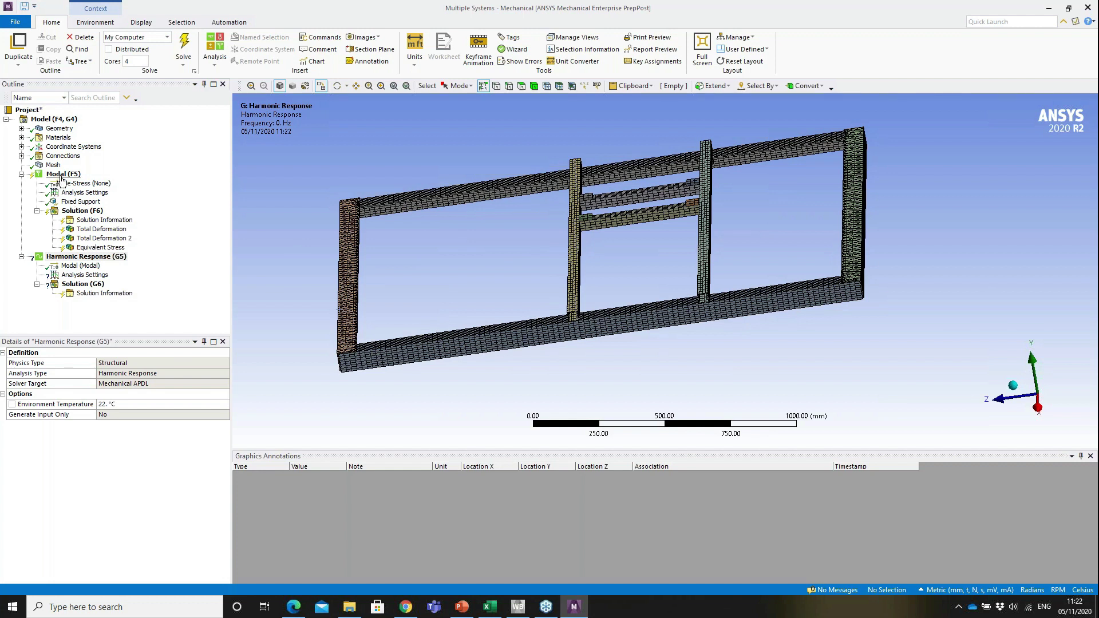
left_click(62, 175)
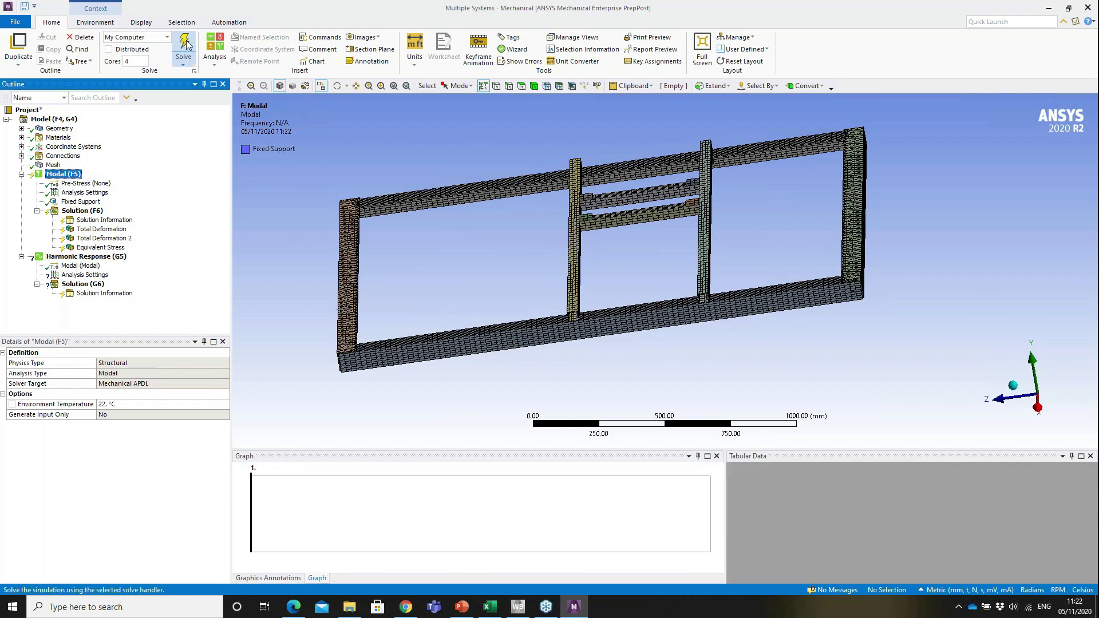
key("F5")
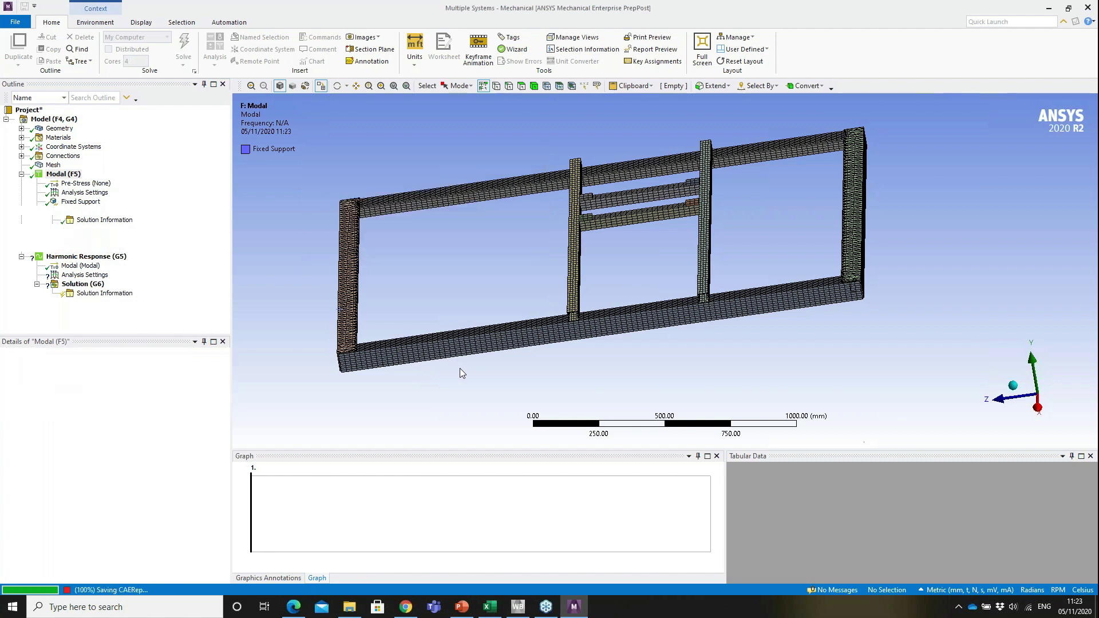
Review the re-solved modal equivalent stress and mode 1 total deformation contours of the frame.
left_click(112, 248)
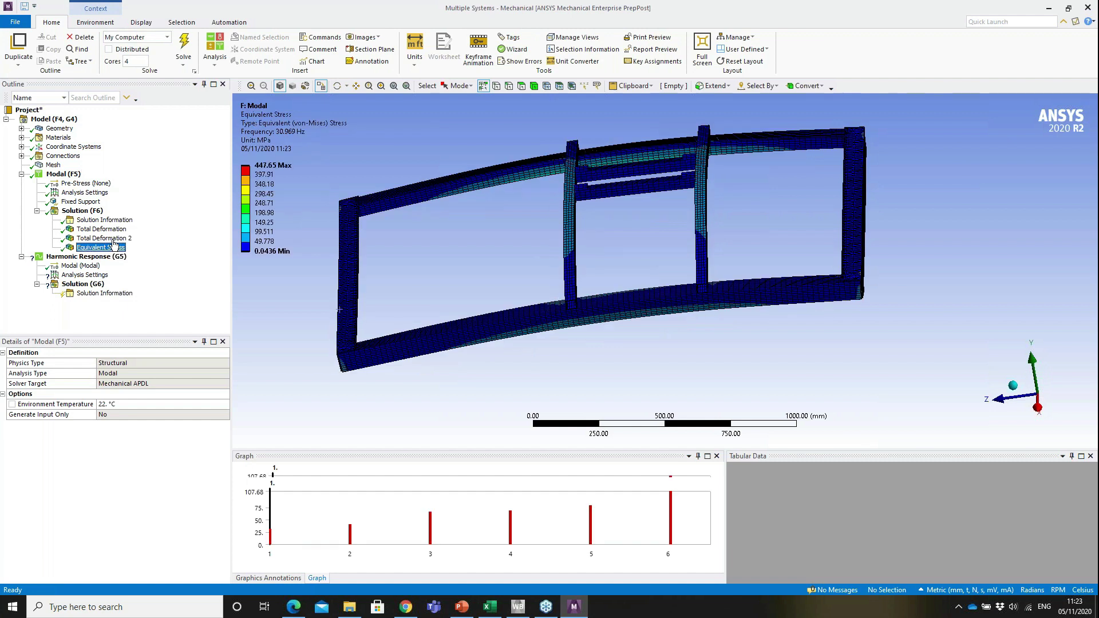
left_click(101, 229)
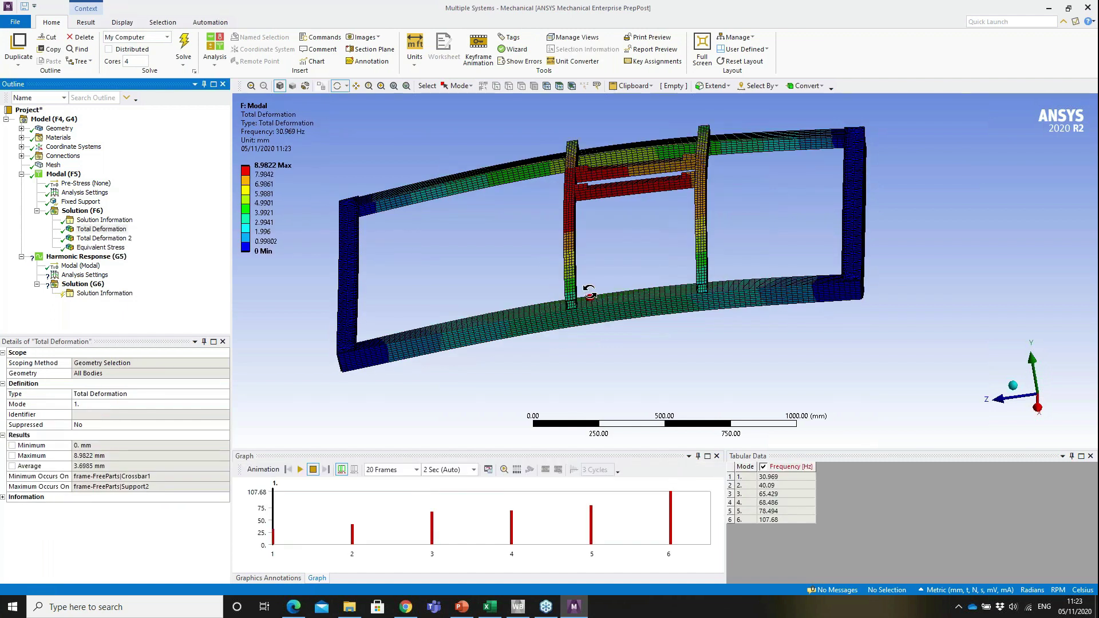
middle_click_drag(590, 296, 588, 288)
Add a Force to the Harmonic Response analysis, scoped to the top faces of the four small mounting blocks on the inner crossbars.
left_click(84, 258)
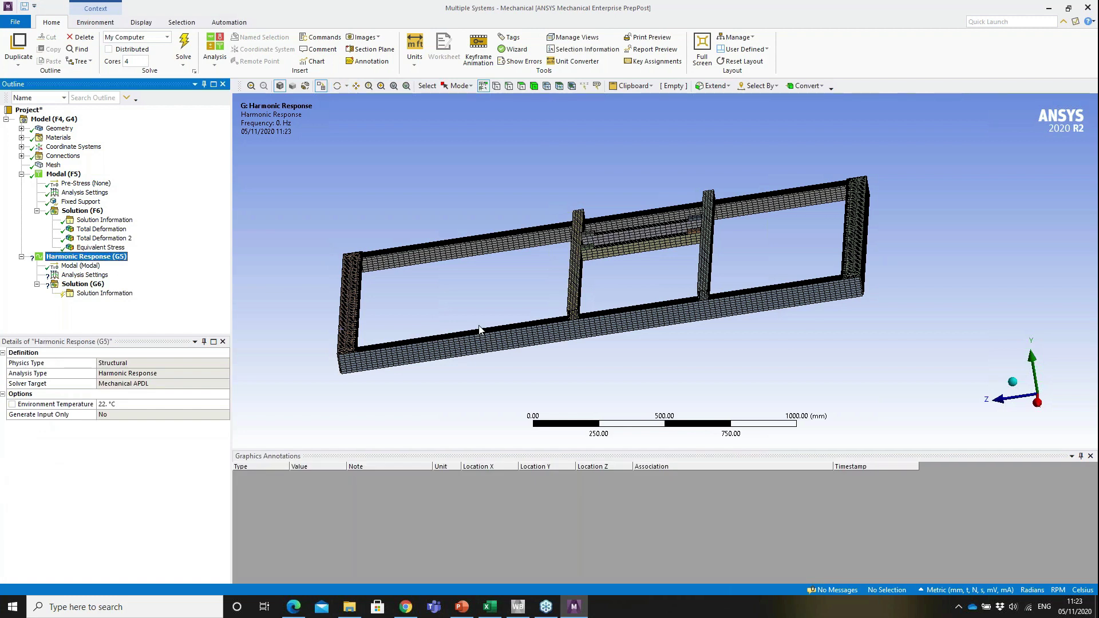
middle_click_drag(564, 330, 701, 304)
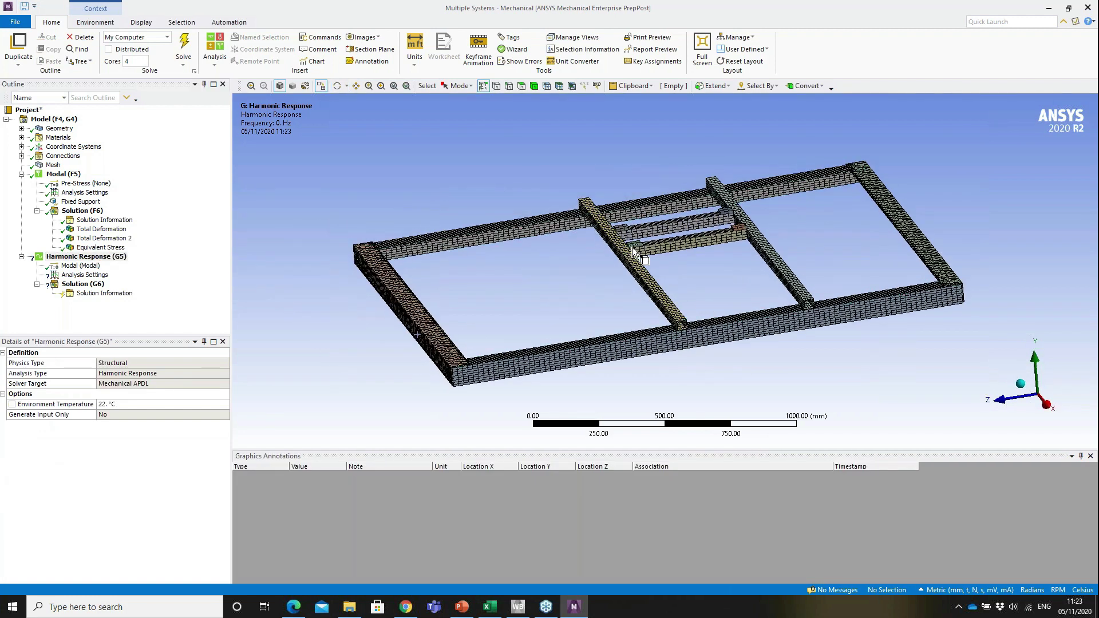
right_click_drag(550, 174, 806, 276)
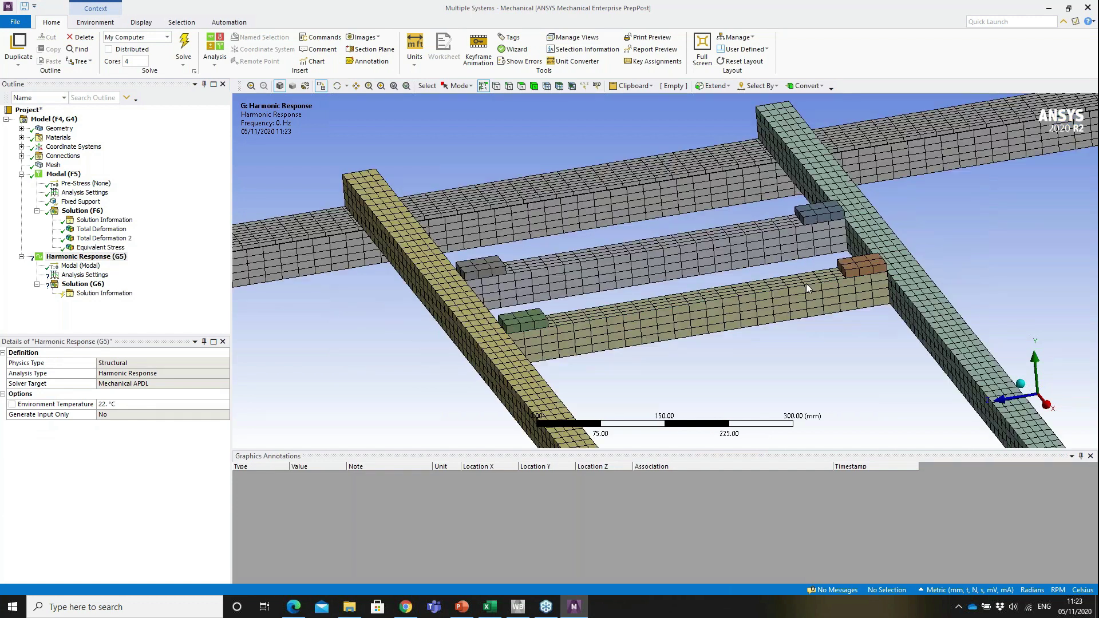
right_click(82, 261)
mouse_move(170, 265)
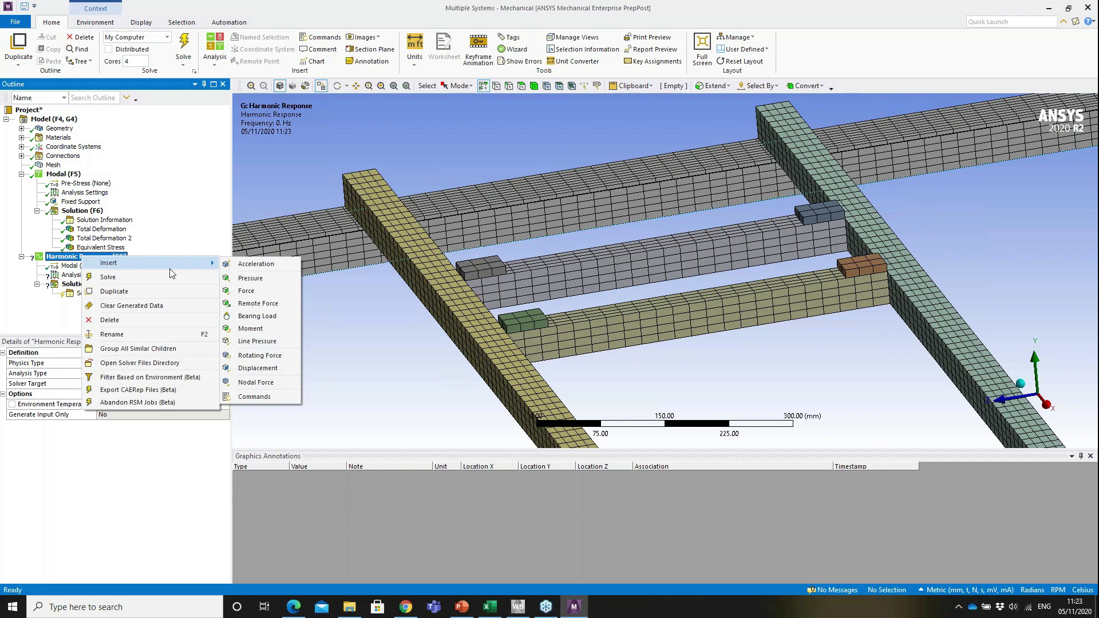
left_click(247, 291)
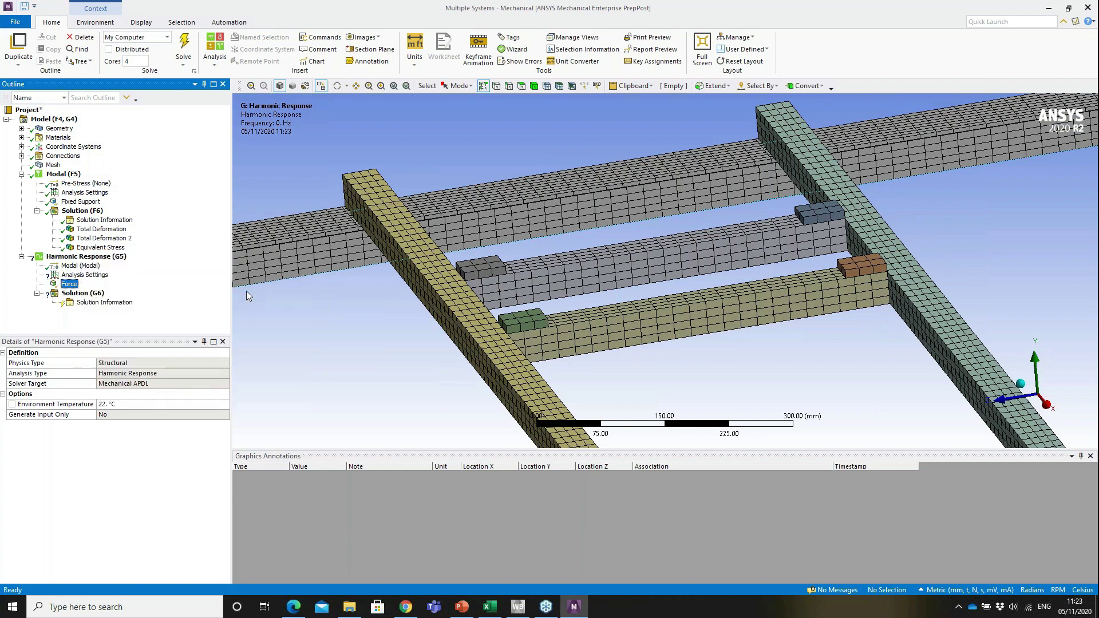
left_click(481, 265)
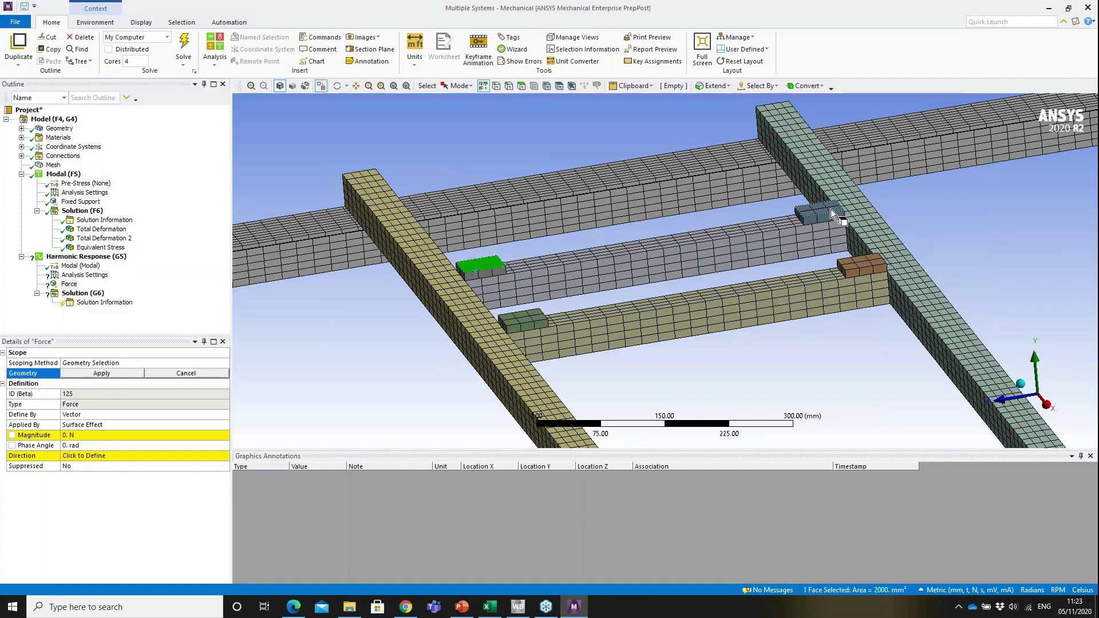
left_click(830, 208, "ctrl")
left_click(862, 263, "ctrl")
left_click(522, 317, "ctrl")
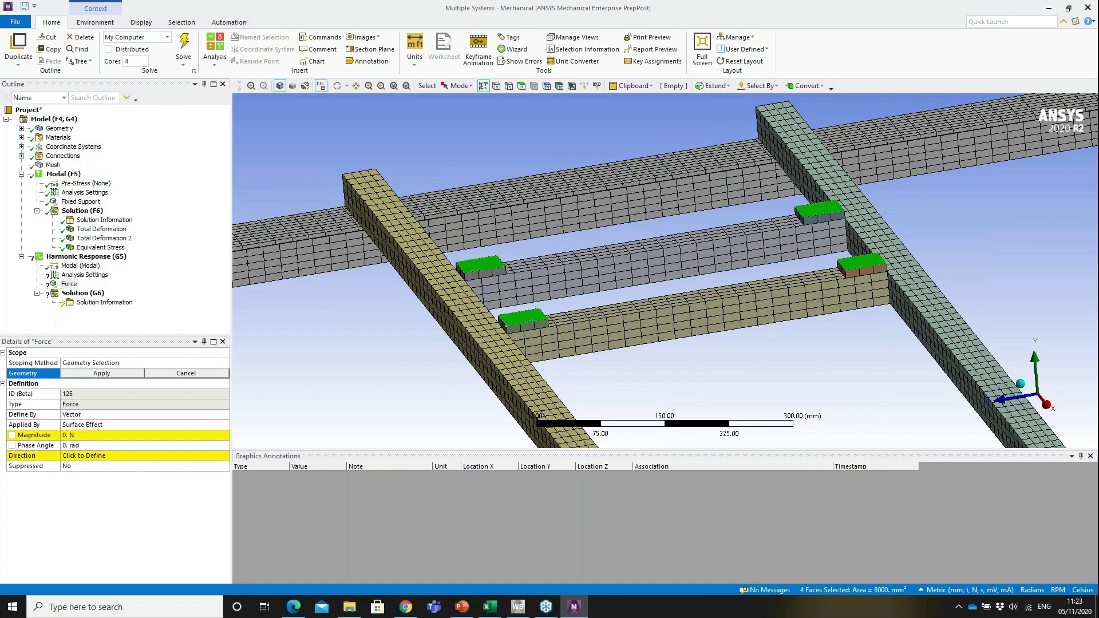
left_click(103, 373)
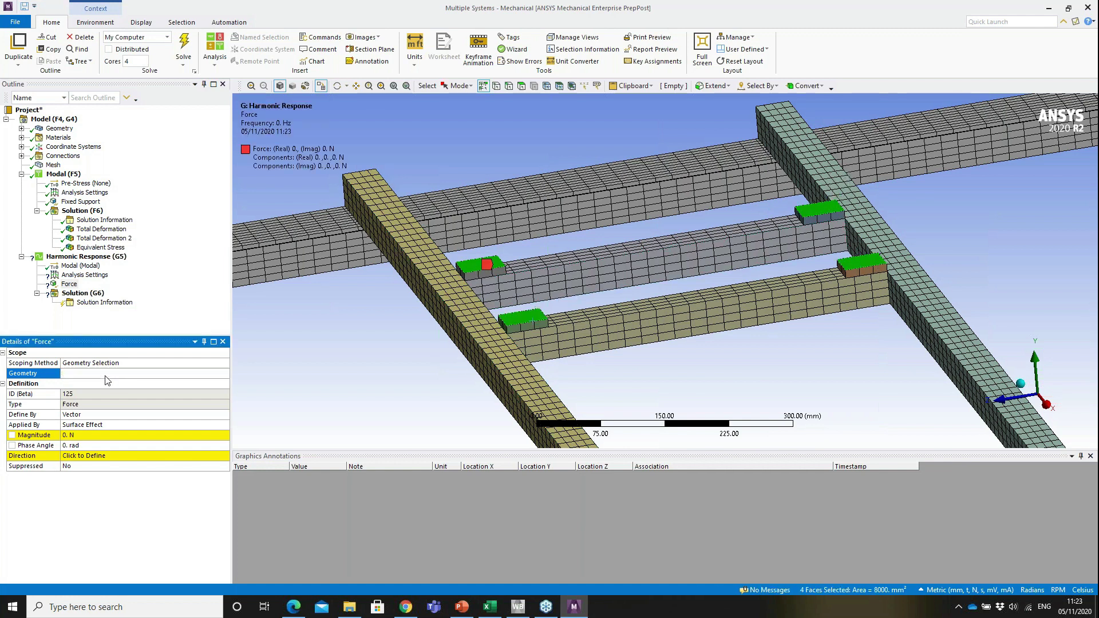
Define the harmonic force by Components and set its Y component to 250 N.
left_click(144, 414)
left_click(225, 416)
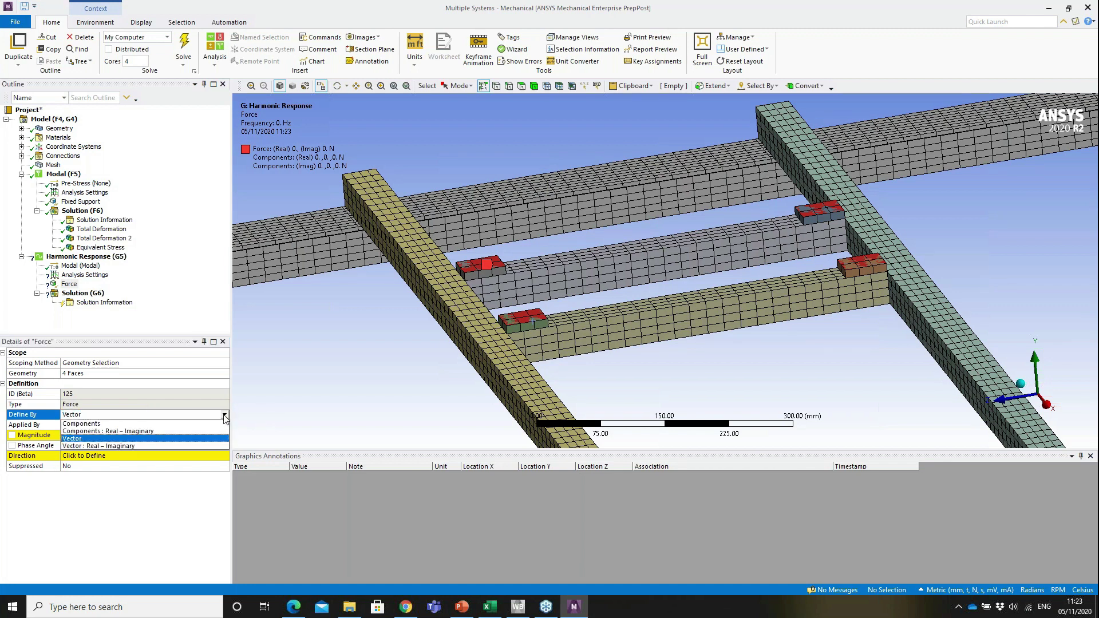
left_click(150, 428)
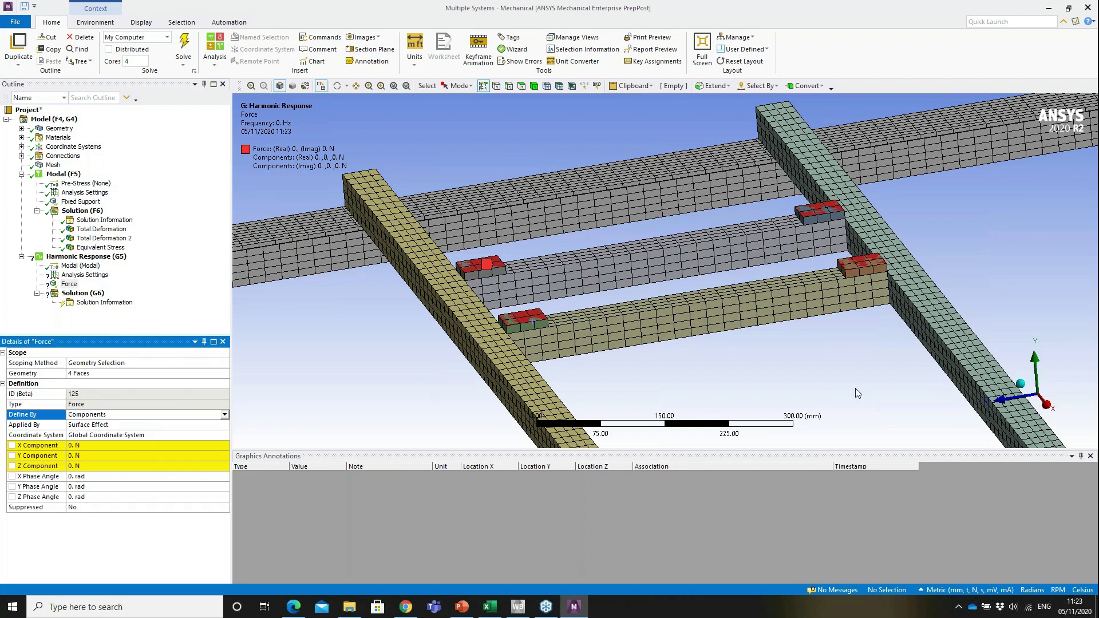
middle_click_drag(928, 371, 914, 362)
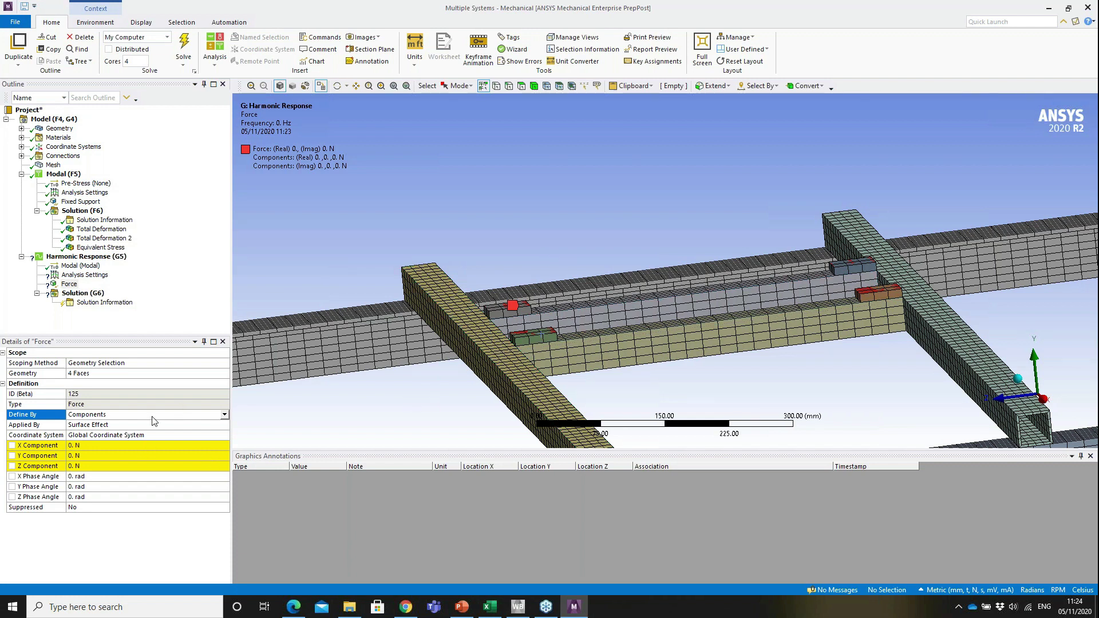
left_click(95, 455)
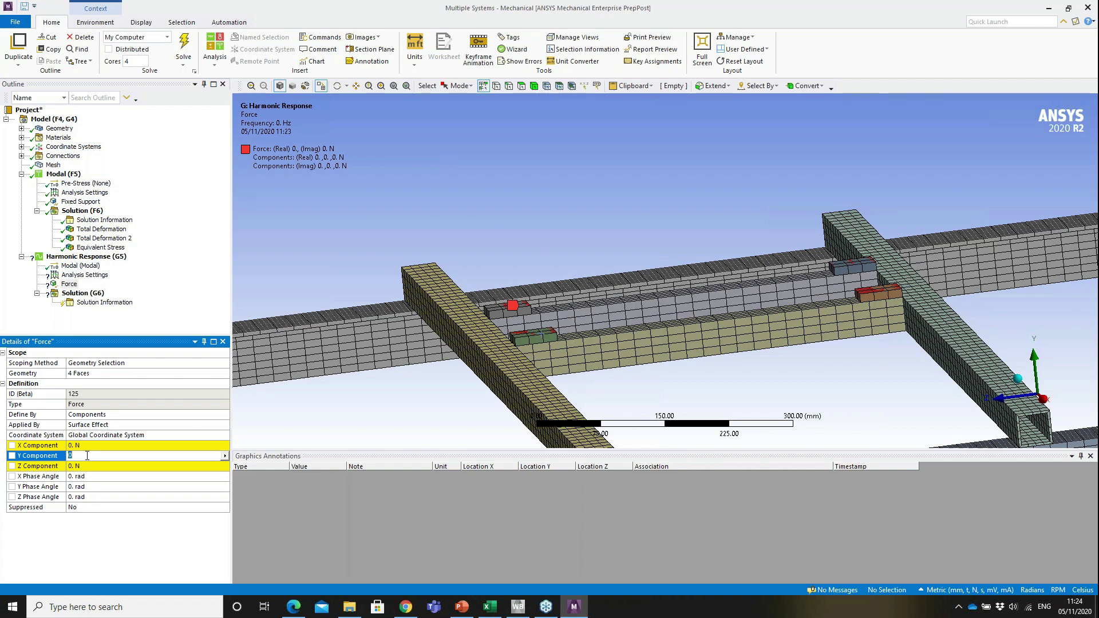
left_click(103, 457)
type("250")
key("Return")
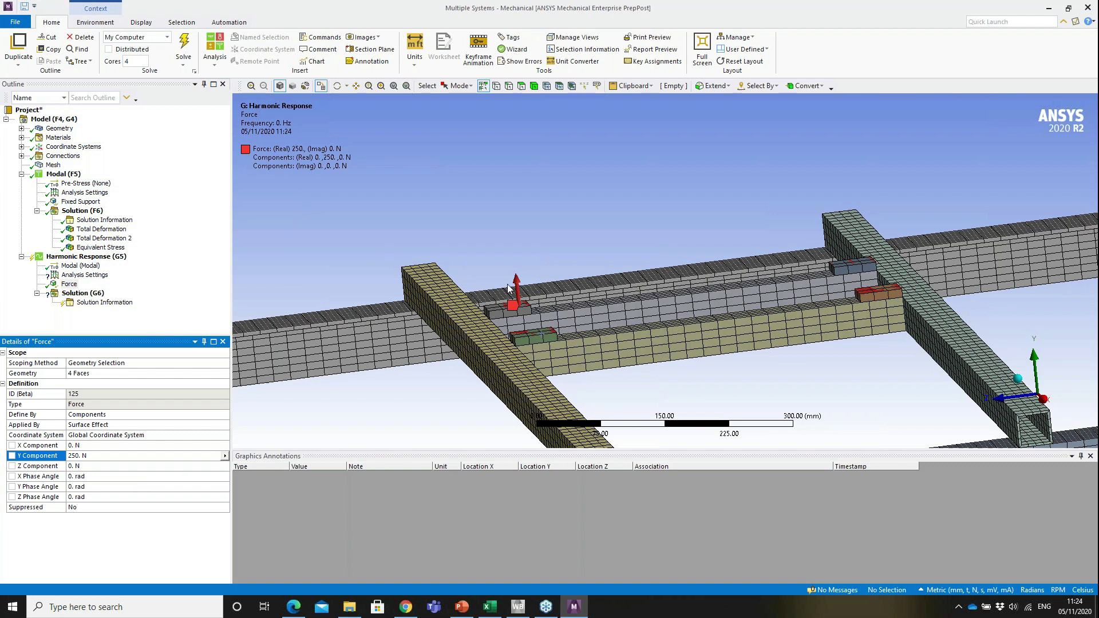
middle_click_drag(615, 265, 616, 270)
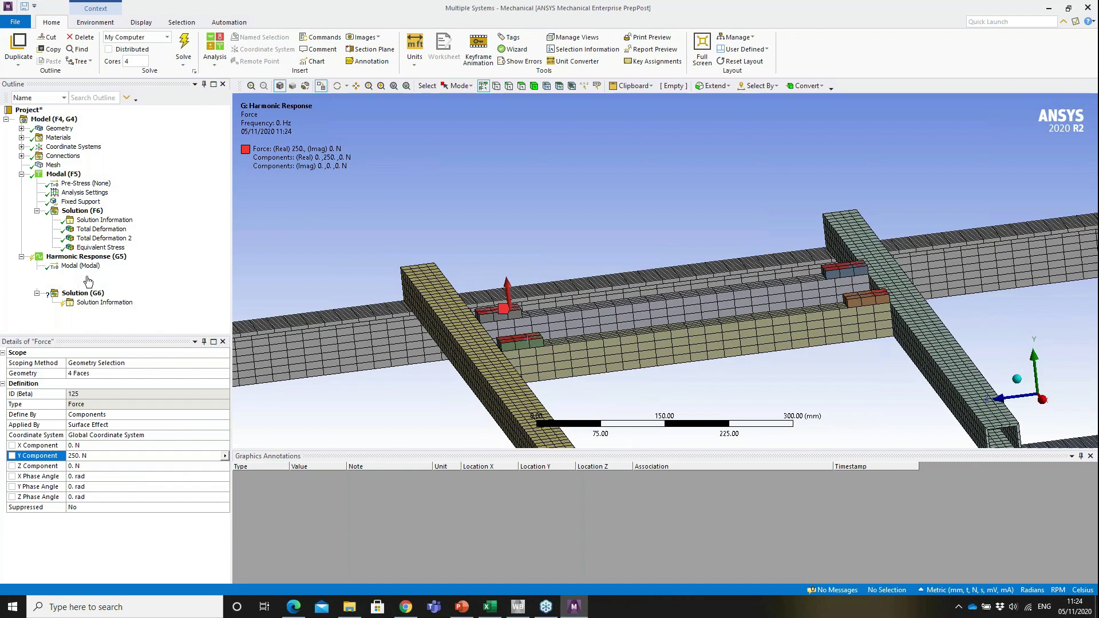
Set the harmonic analysis frequency range maximum to 50 Hz with 50 solution intervals.
left_click(86, 276)
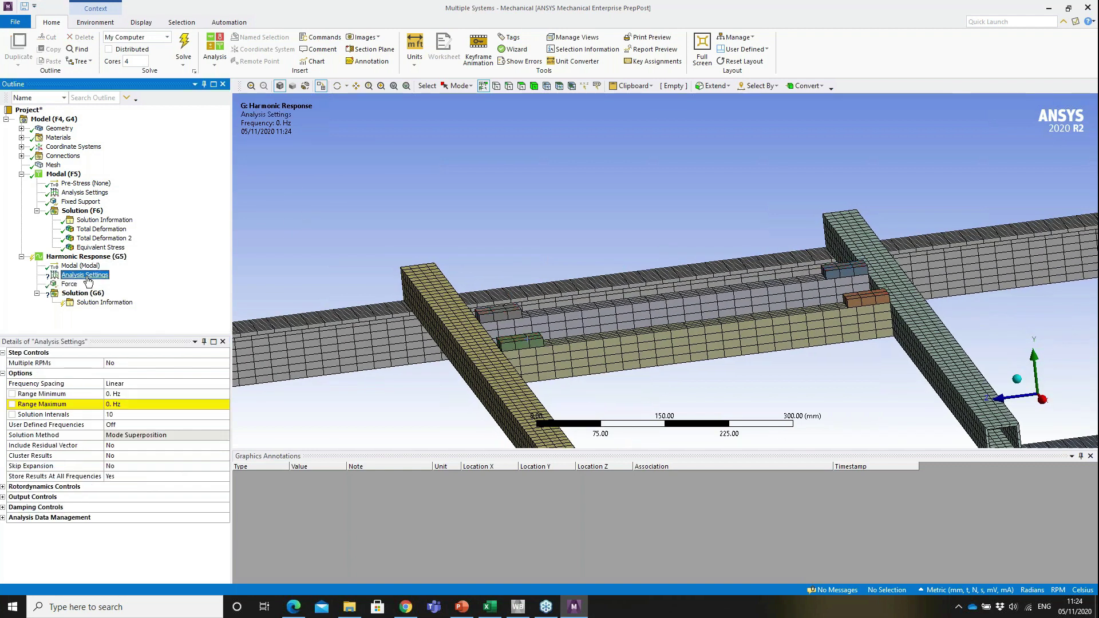
left_click(139, 403)
type("50")
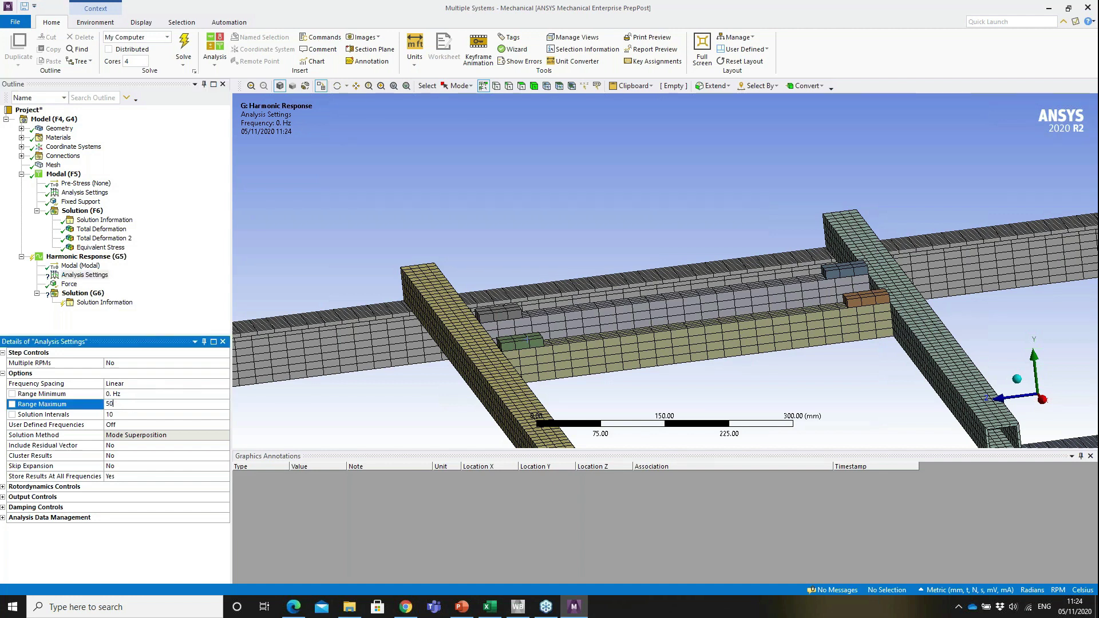
key("Return")
left_click(113, 417)
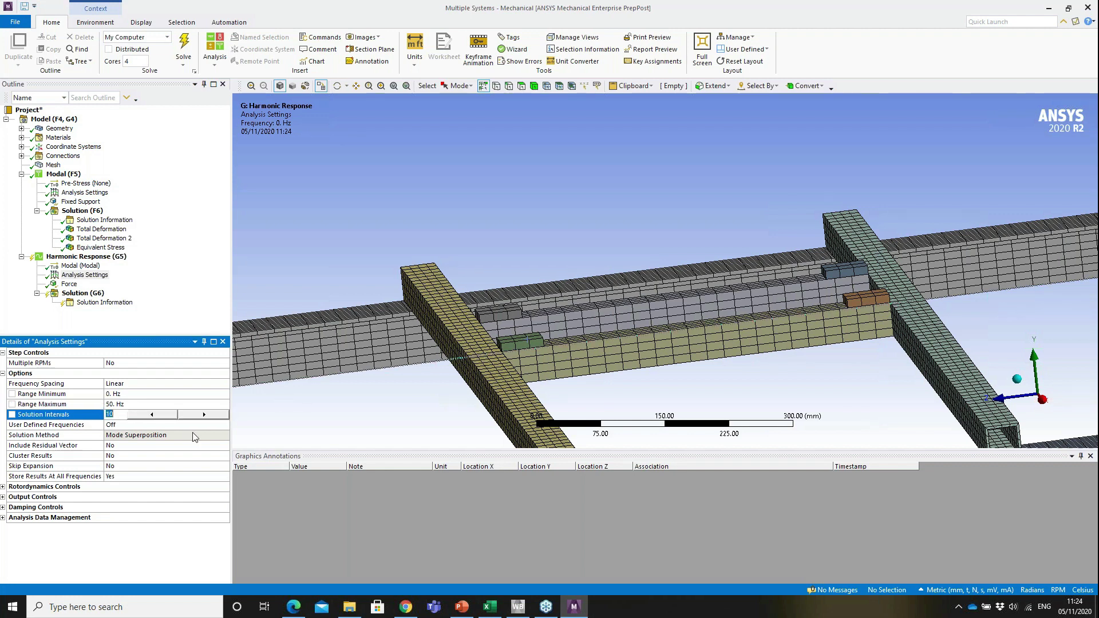
type("5")
key("Return")
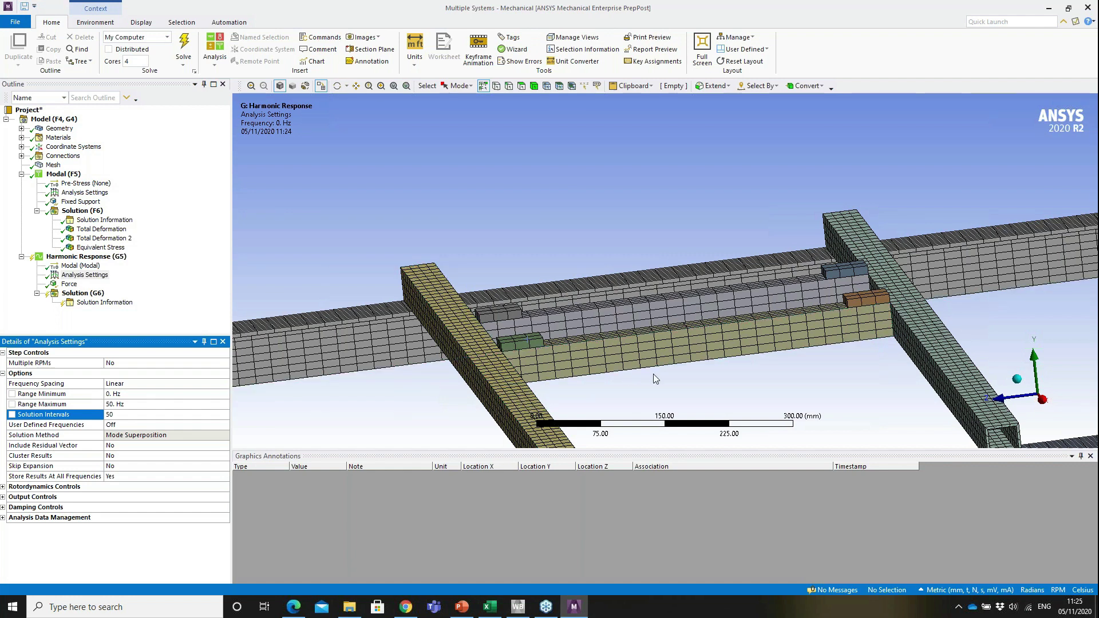
Insert a deformation Frequency Response result under the Harmonic Response solution, scoped to all faces of the frame.
scroll(655, 371, "down", 5)
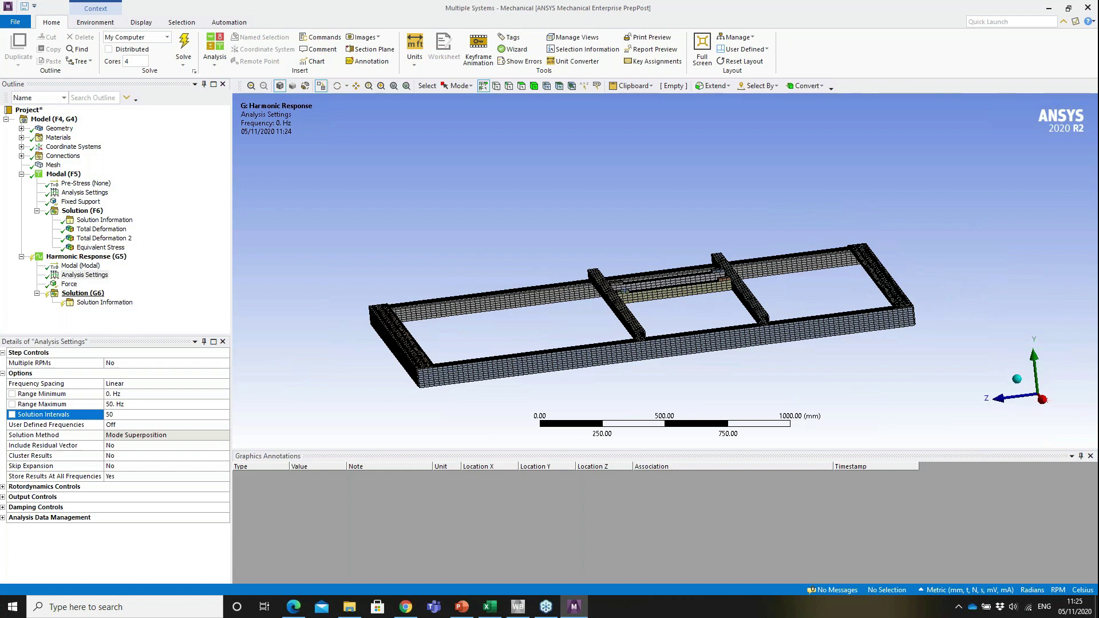
left_click(86, 293)
right_click(89, 293)
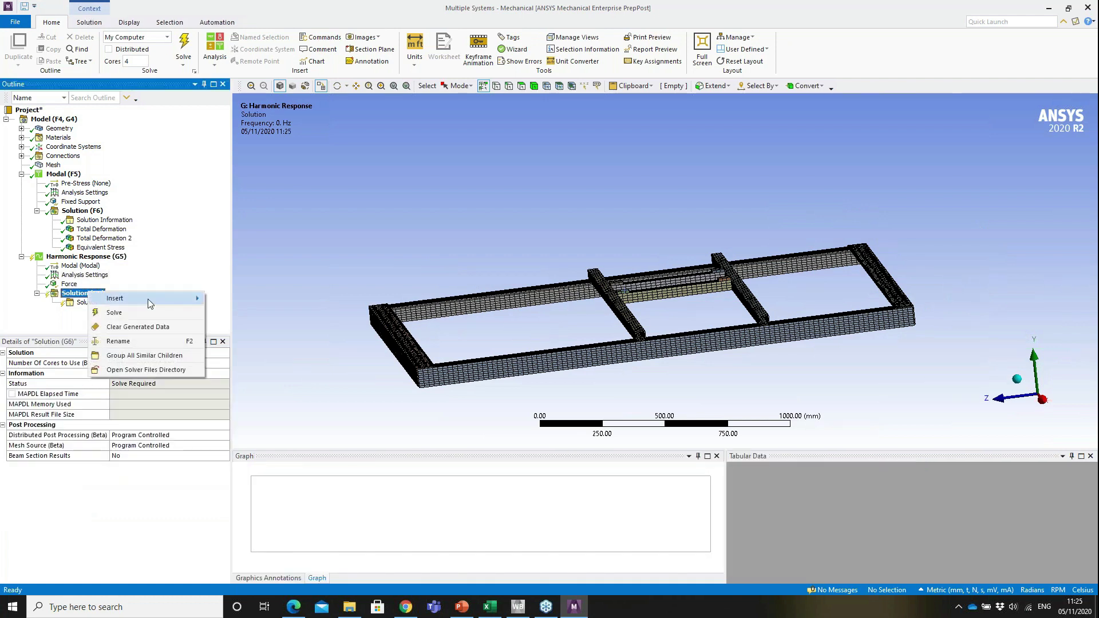
mouse_move(150, 303)
mouse_move(239, 301)
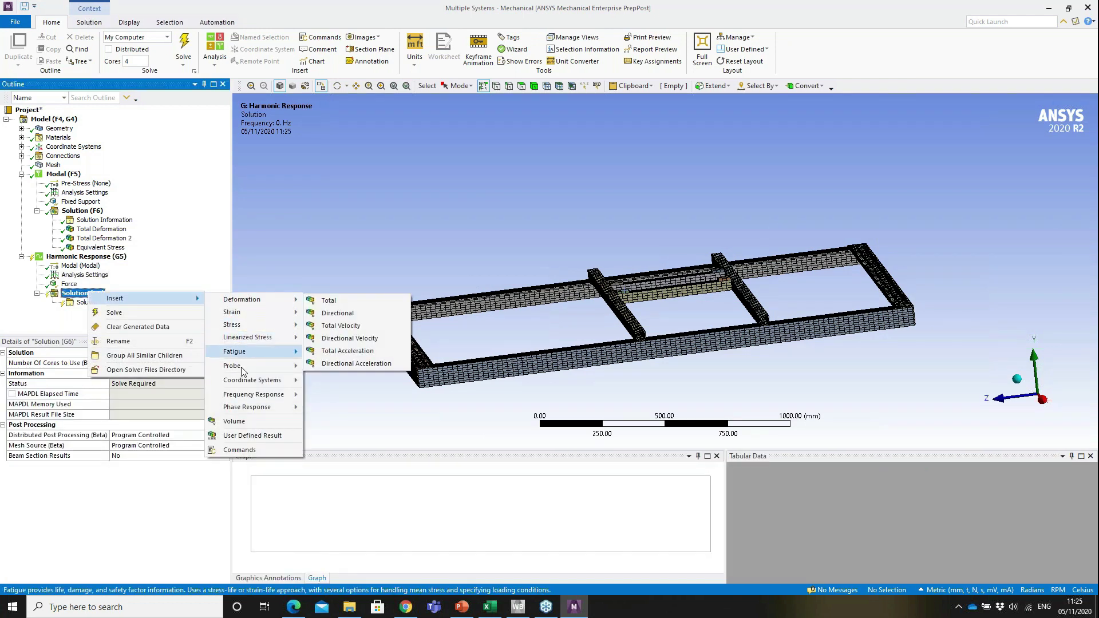
mouse_move(252, 396)
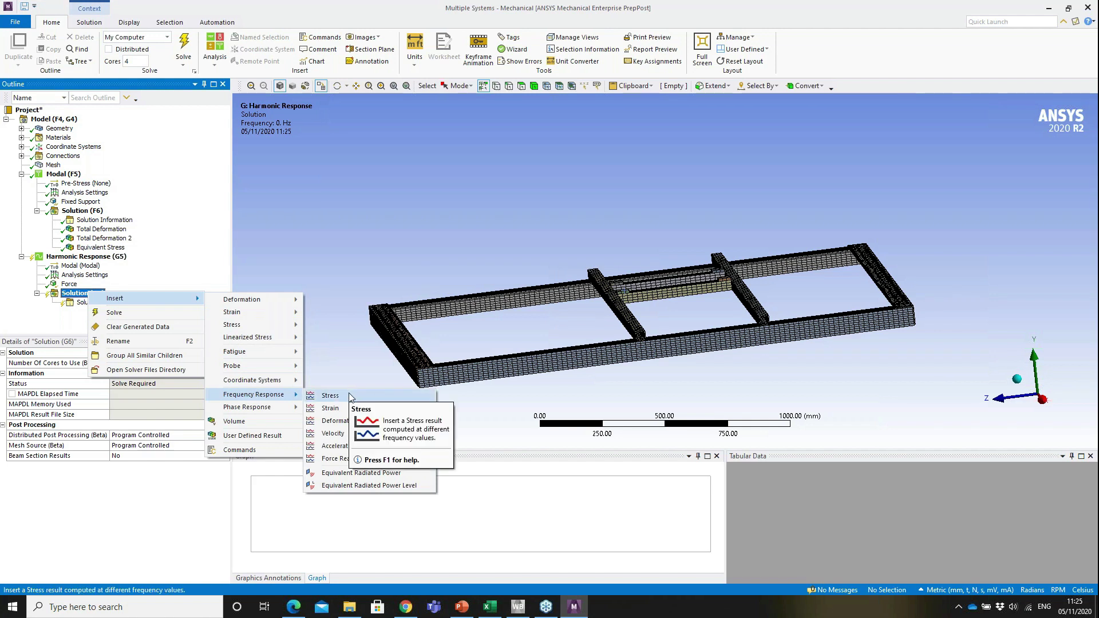
left_click(344, 424)
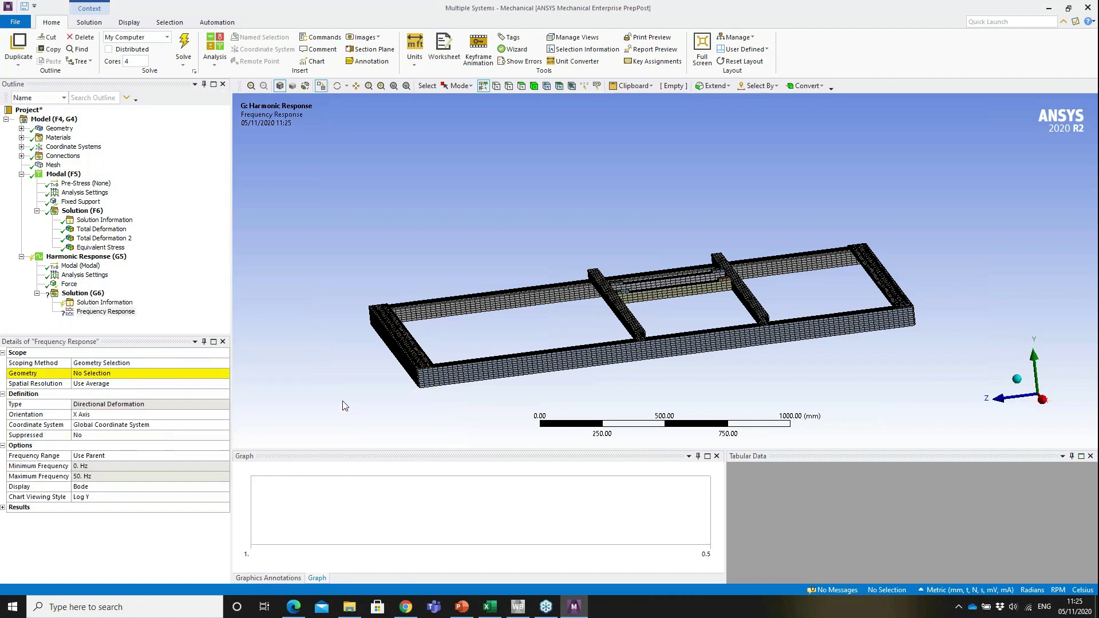
key("ctrl+a")
left_click(101, 374)
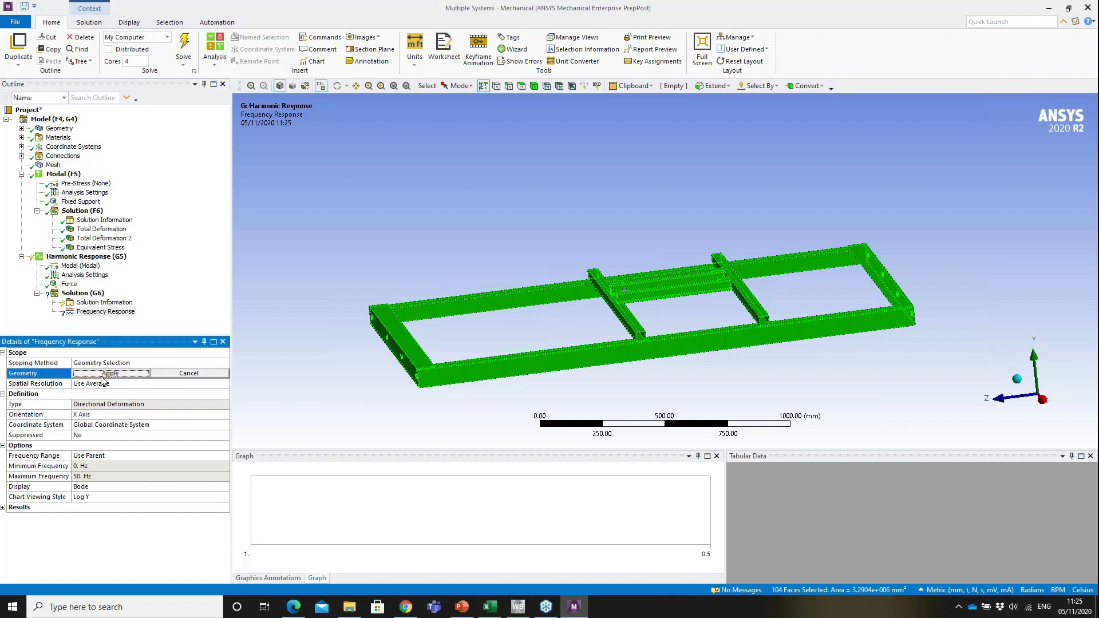
left_click(108, 374)
left_click(83, 293)
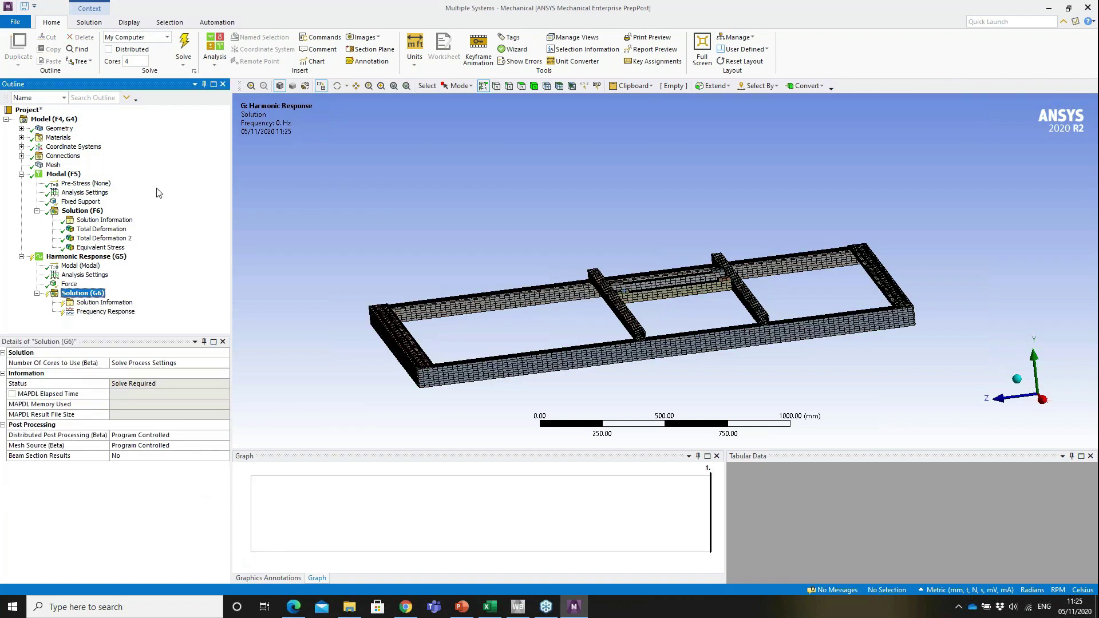
left_click(191, 44)
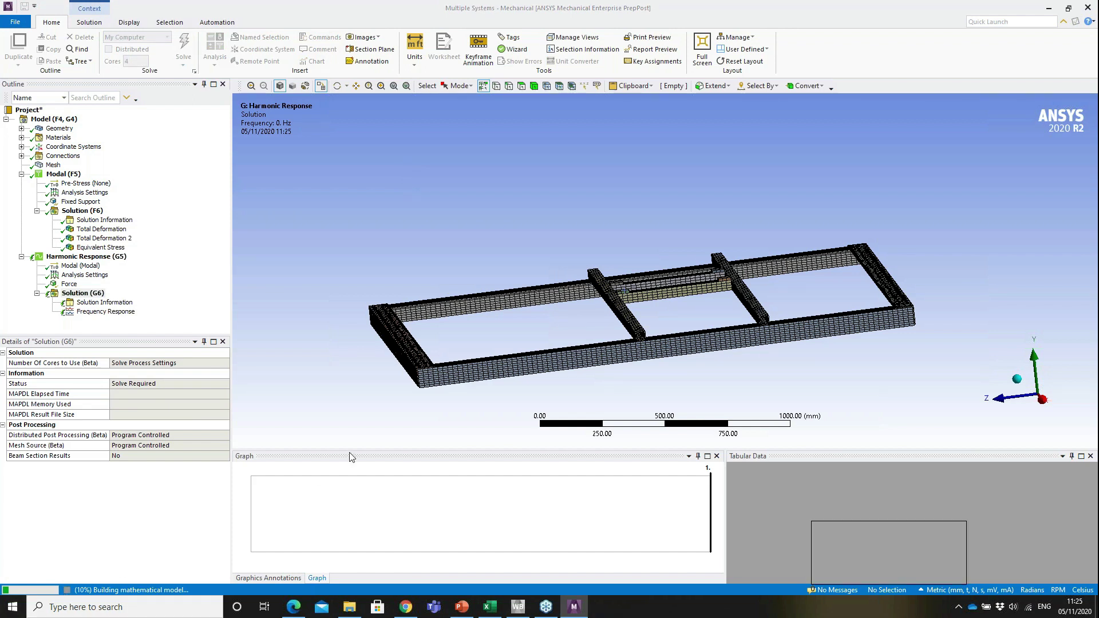
left_click(97, 275)
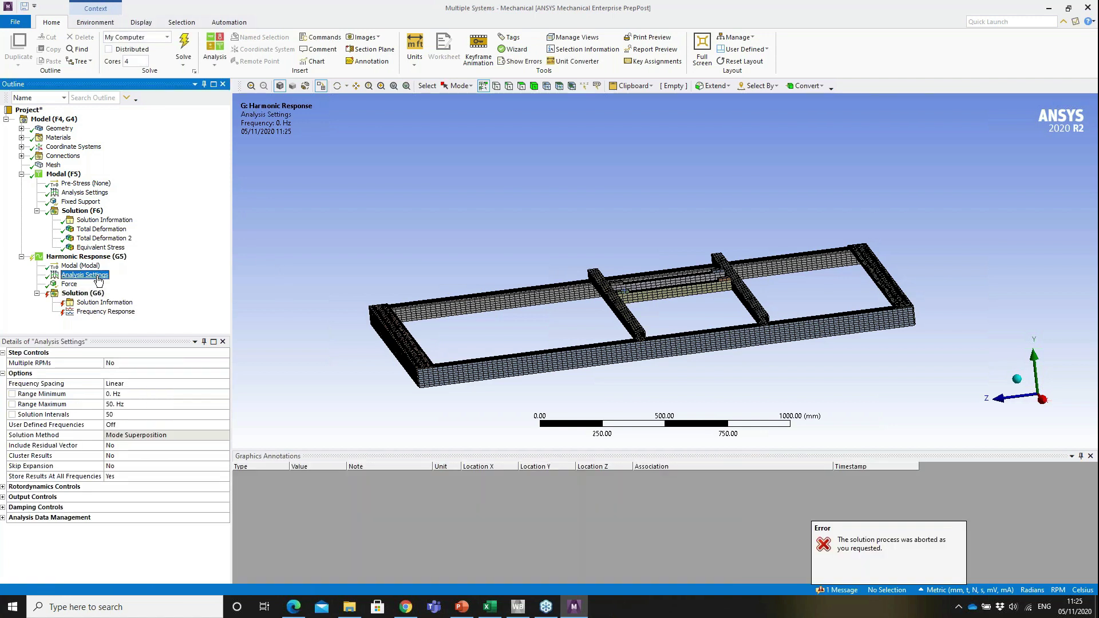
left_click(3, 498)
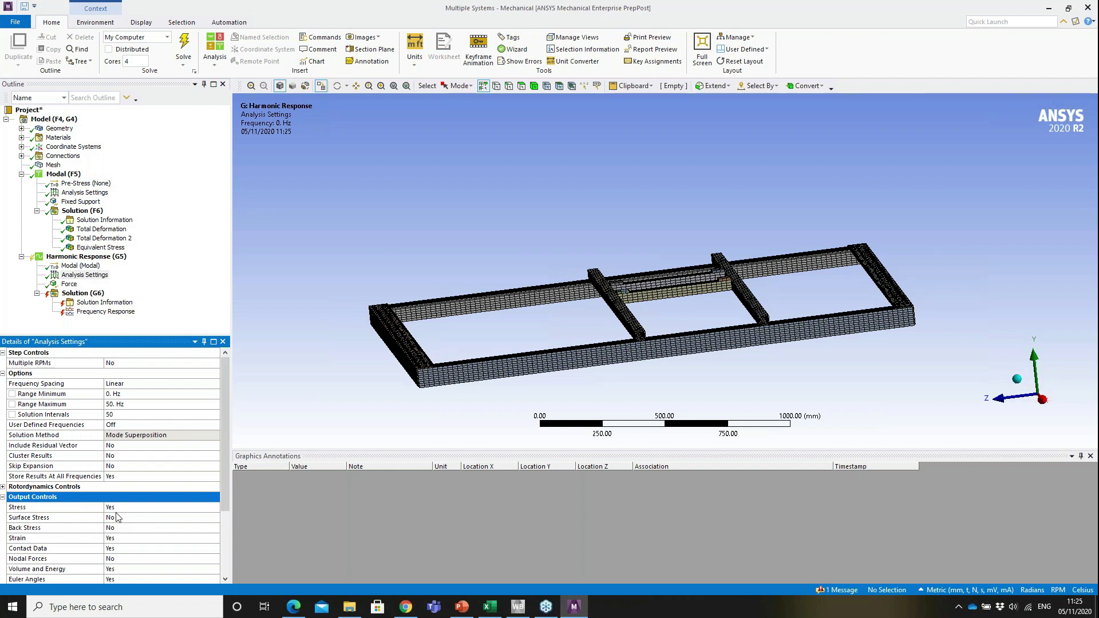
left_click(3, 498)
Solve the harmonic response and display the X-axis Frequency Response plots of amplitude and phase angle.
left_click(82, 293)
left_click(184, 46)
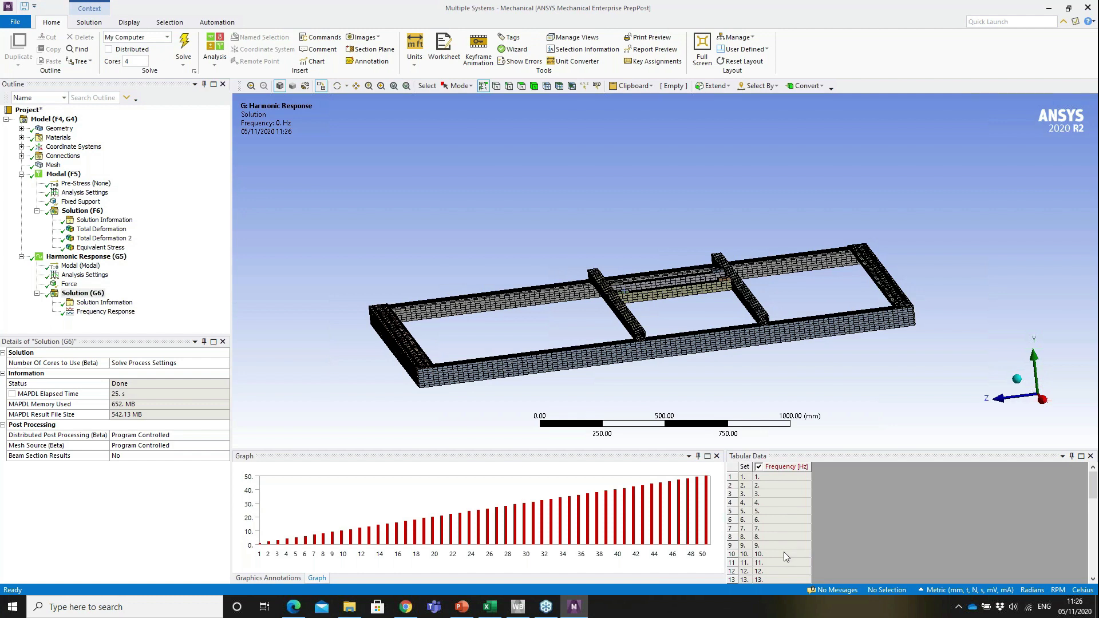
left_click(108, 314)
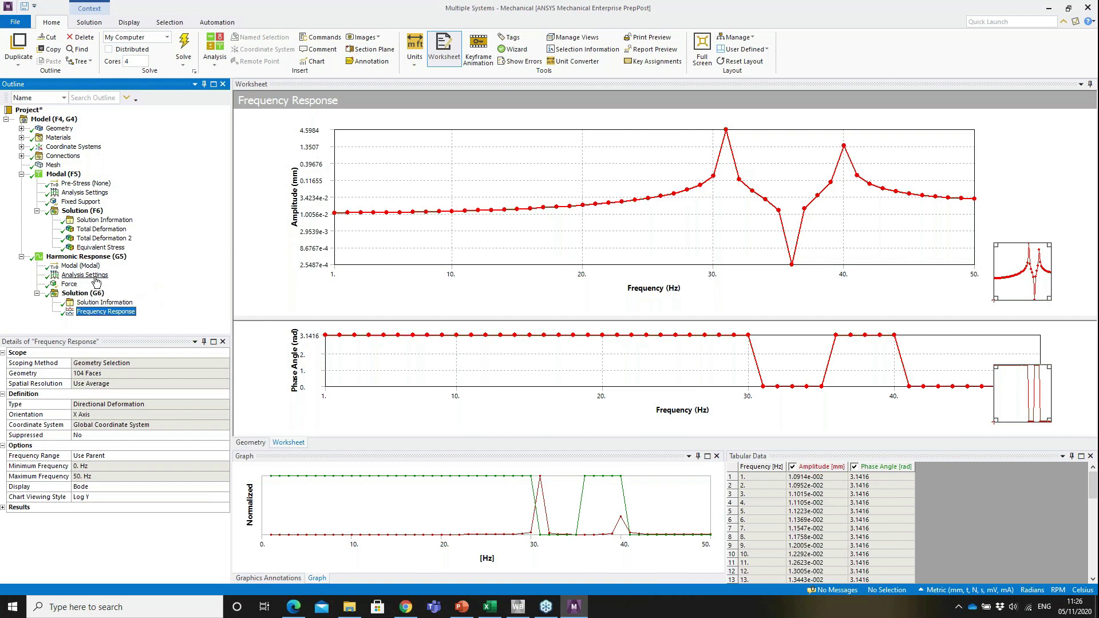
Clear the generated data of the Harmonic Response analysis so the result definition can be edited.
left_click(91, 415)
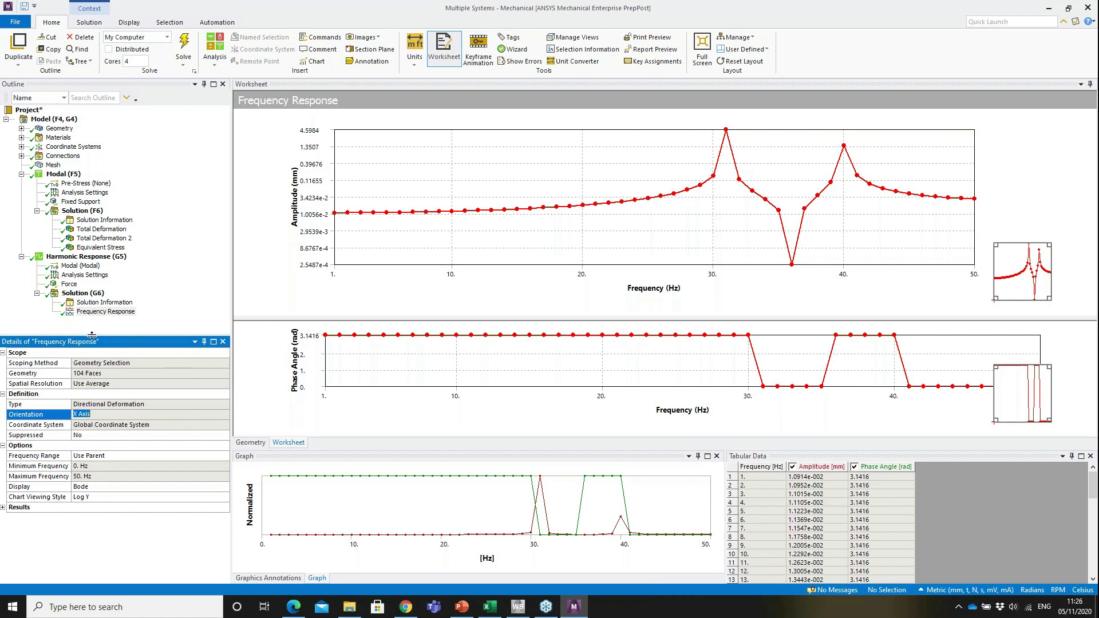
left_click(96, 312)
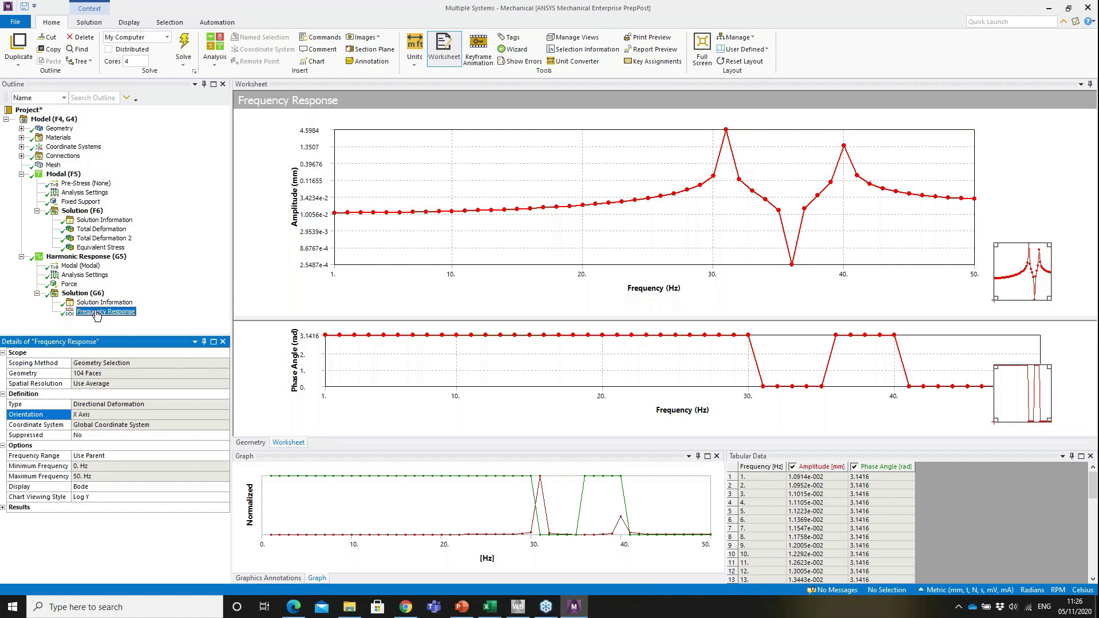
left_click(69, 257)
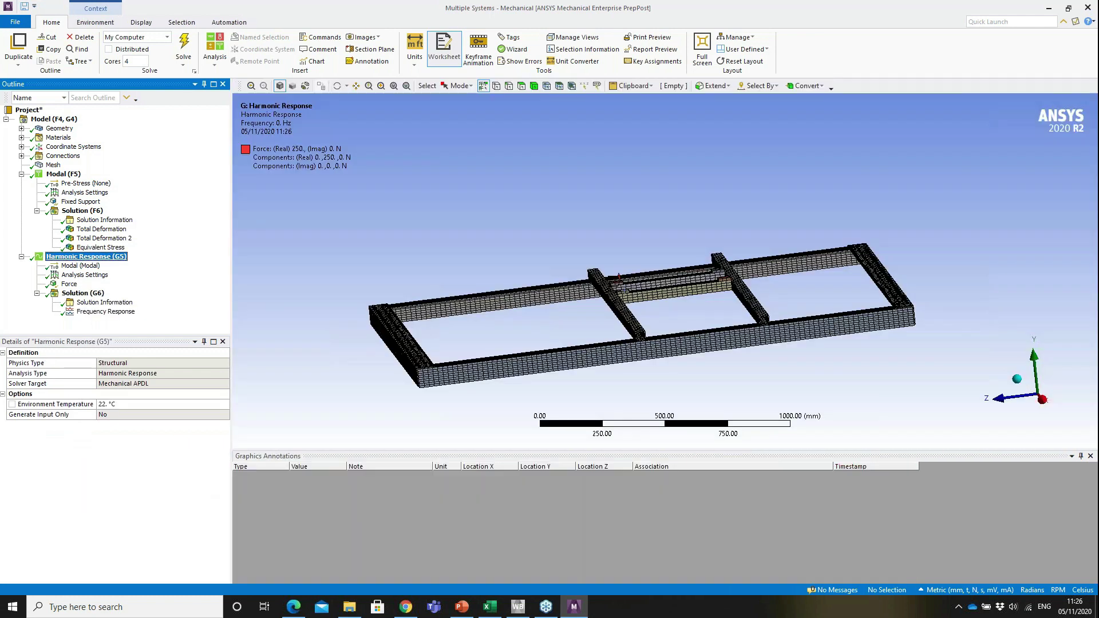
right_click(69, 258)
key("Escape")
left_click(573, 346)
Set the Frequency Response result's orientation to Y Axis.
left_click(109, 312)
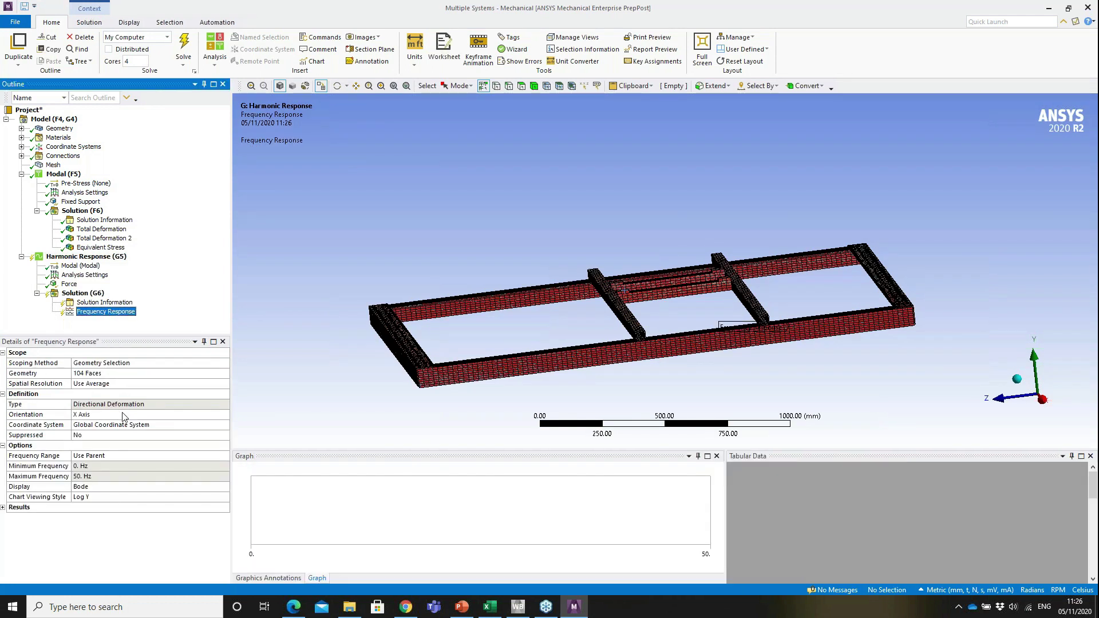
left_click(124, 415)
left_click(125, 415)
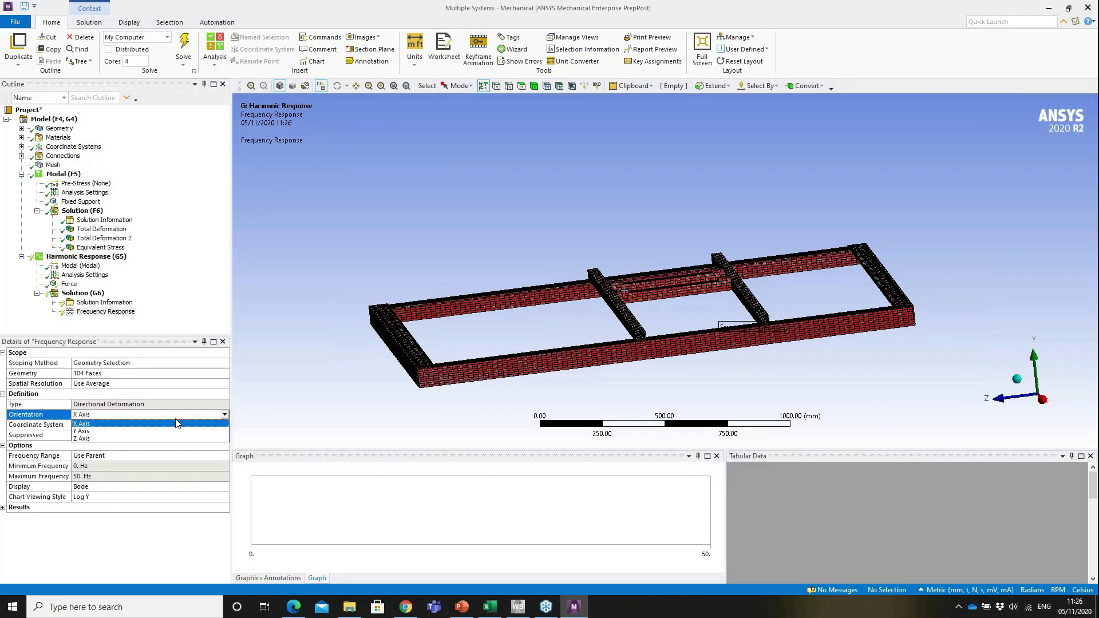
left_click(129, 432)
Re-solve the harmonic solution and display the Y-axis directional deformation Frequency Response plots.
left_click(80, 294)
key("F5")
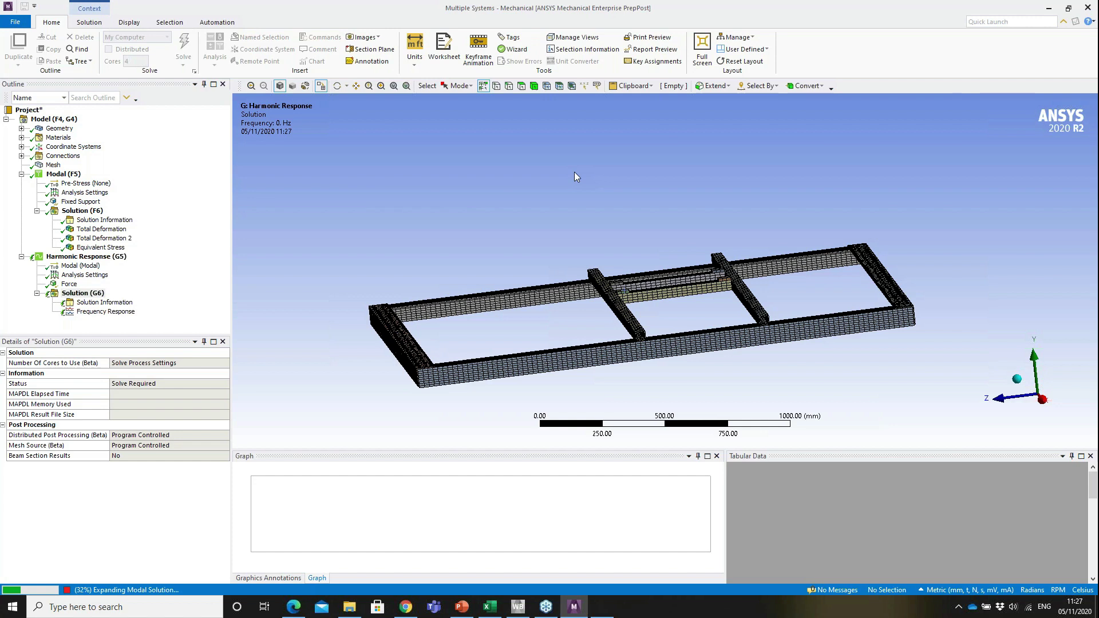
middle_click_drag(734, 293, 710, 264)
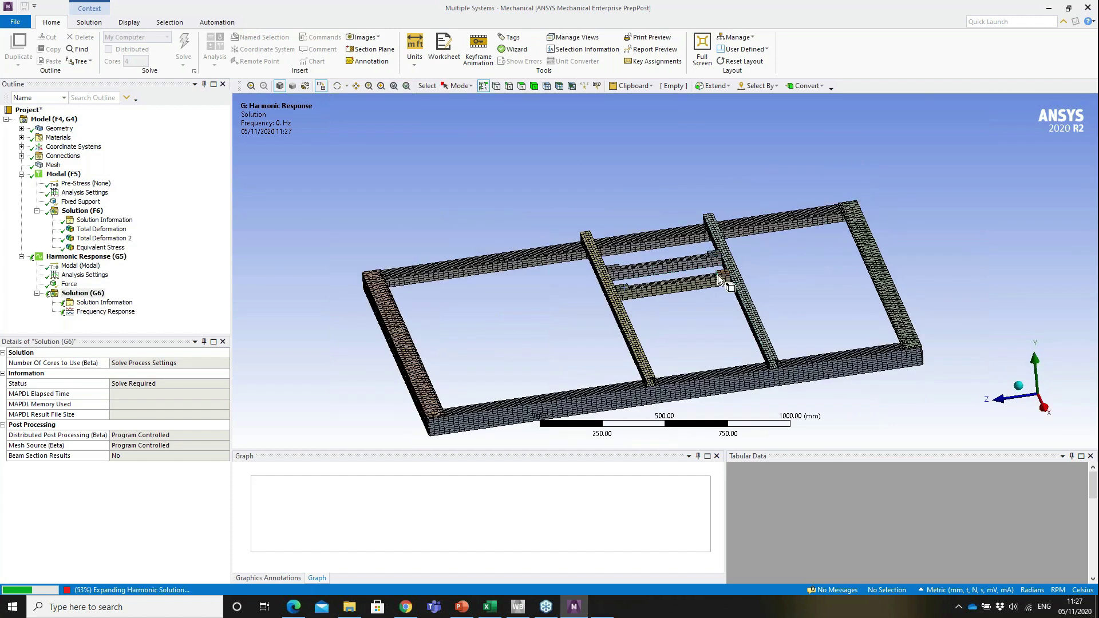
mouse_move(723, 297)
middle_mouse_down()
mouse_move(728, 290)
mouse_move(710, 309)
middle_mouse_up()
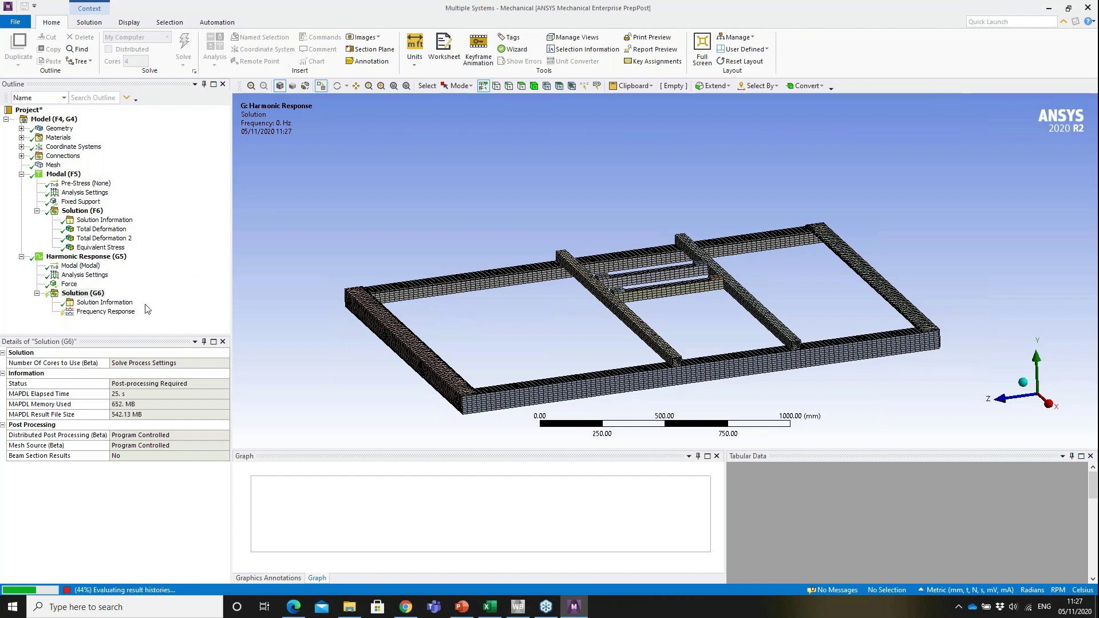
left_click(115, 313)
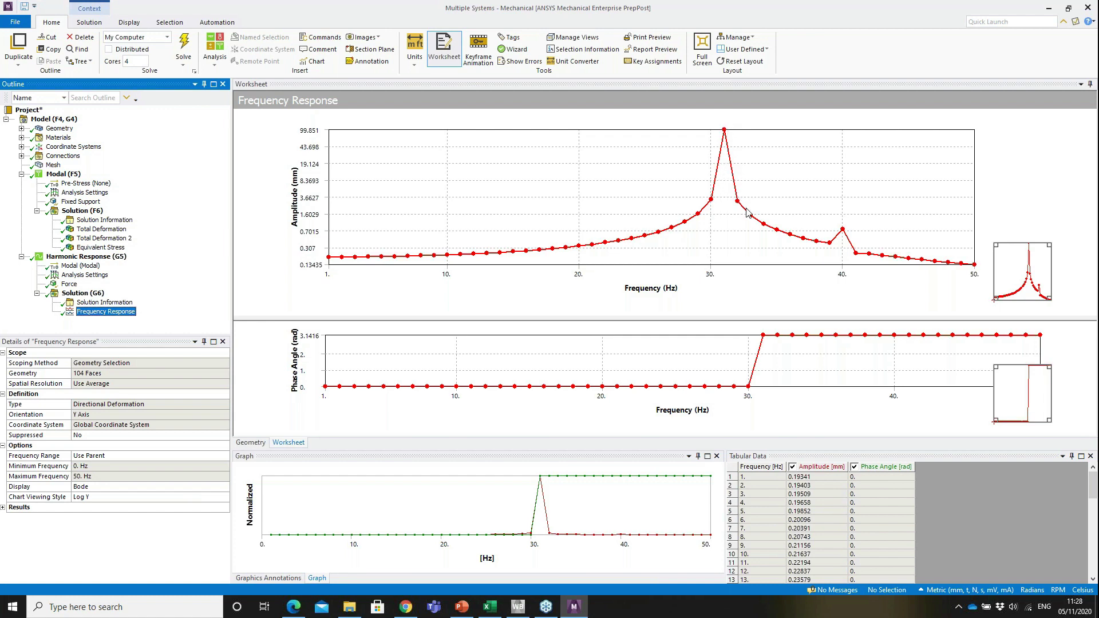
Set Cluster Results to Yes in the harmonic analysis settings.
left_click(93, 276)
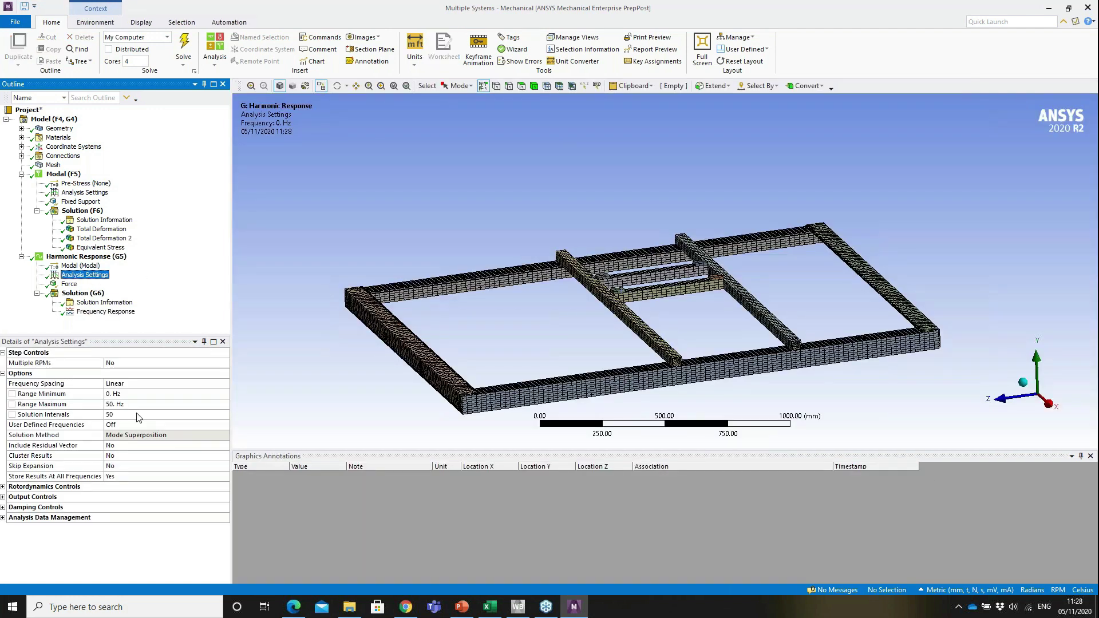
left_click(114, 456)
left_click(150, 474)
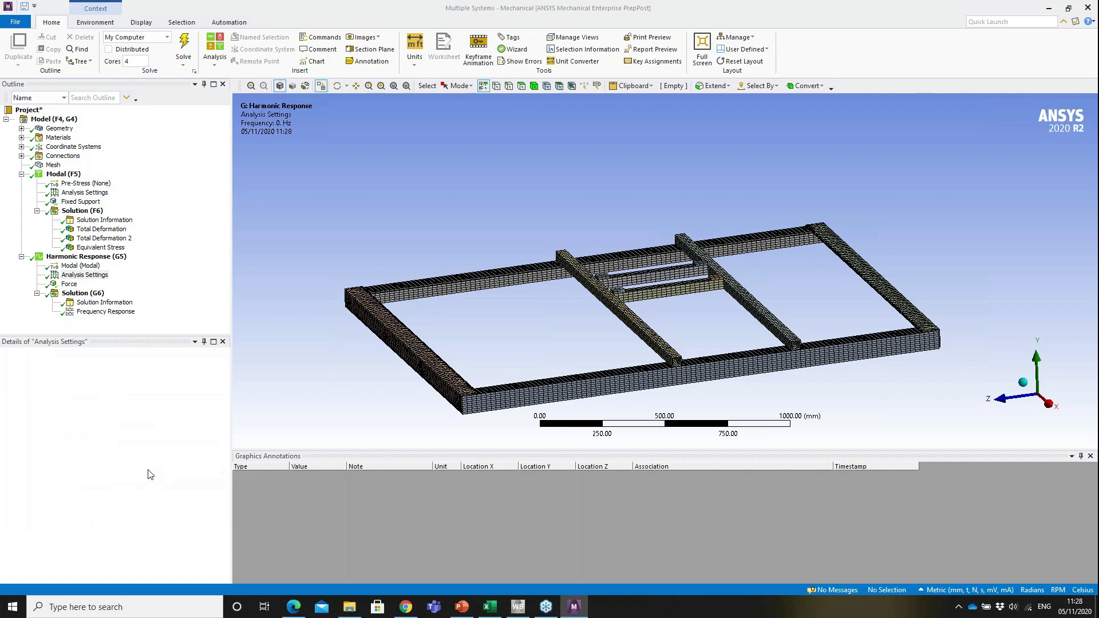
Solve the Harmonic Response again with clustered results and display the updated Frequency Response plots.
left_click(86, 257)
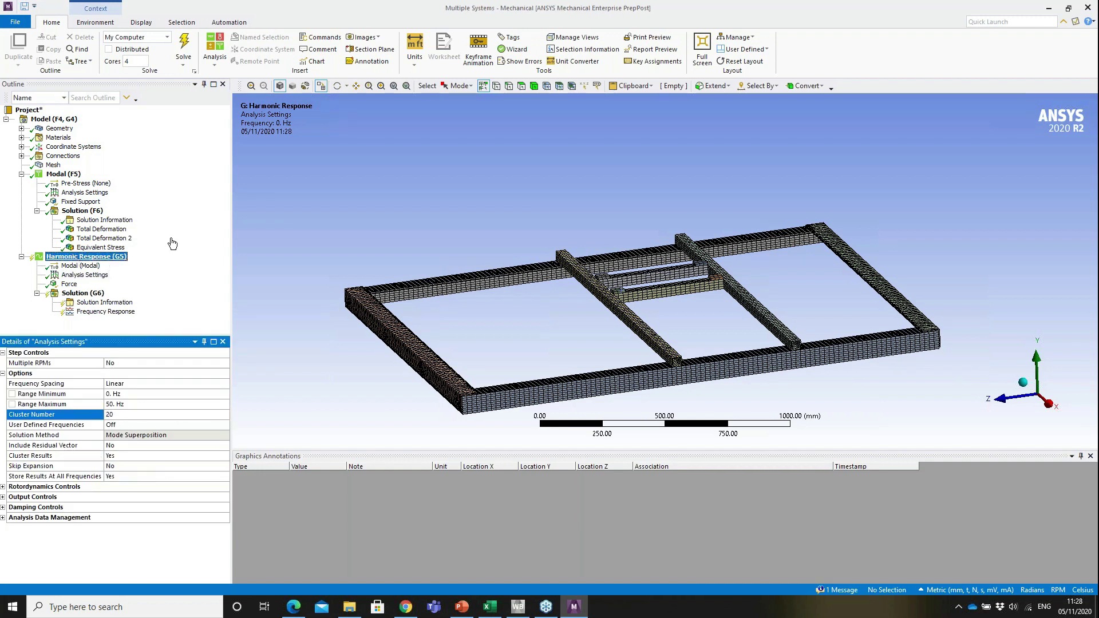
left_click(183, 48)
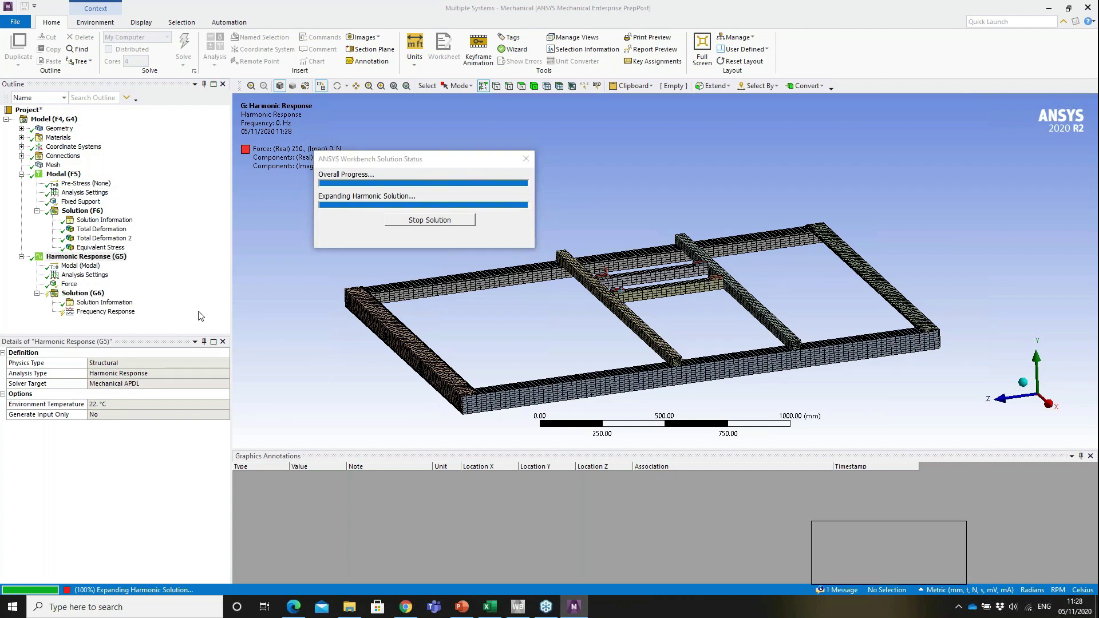
left_click(128, 315)
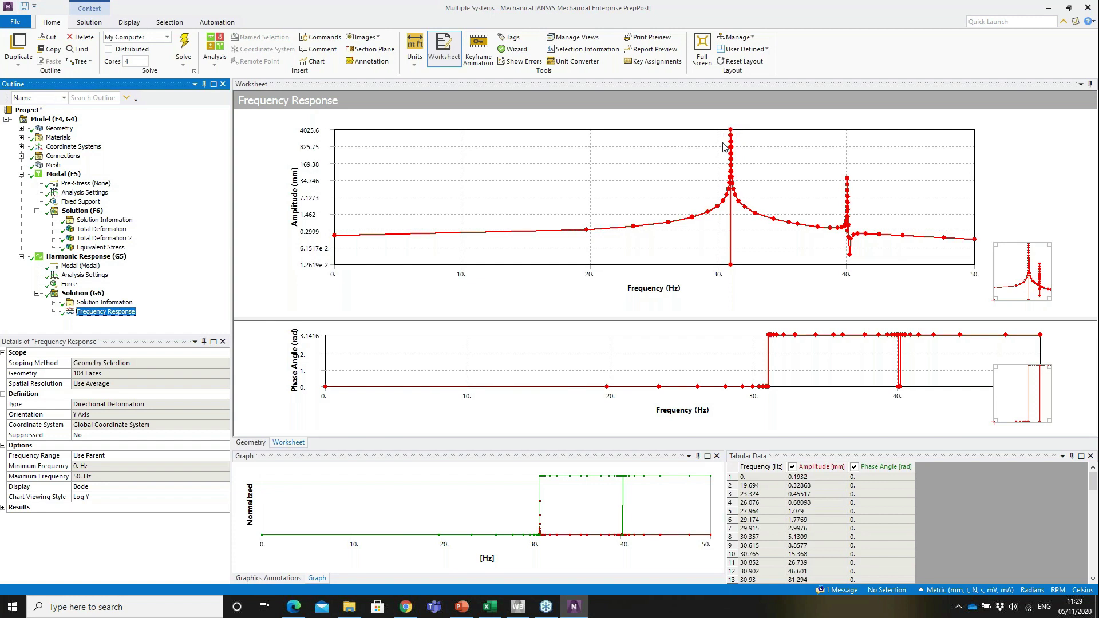
Set the damping ratio to 0.04 in the Damping Controls of the harmonic analysis settings.
left_click(76, 276)
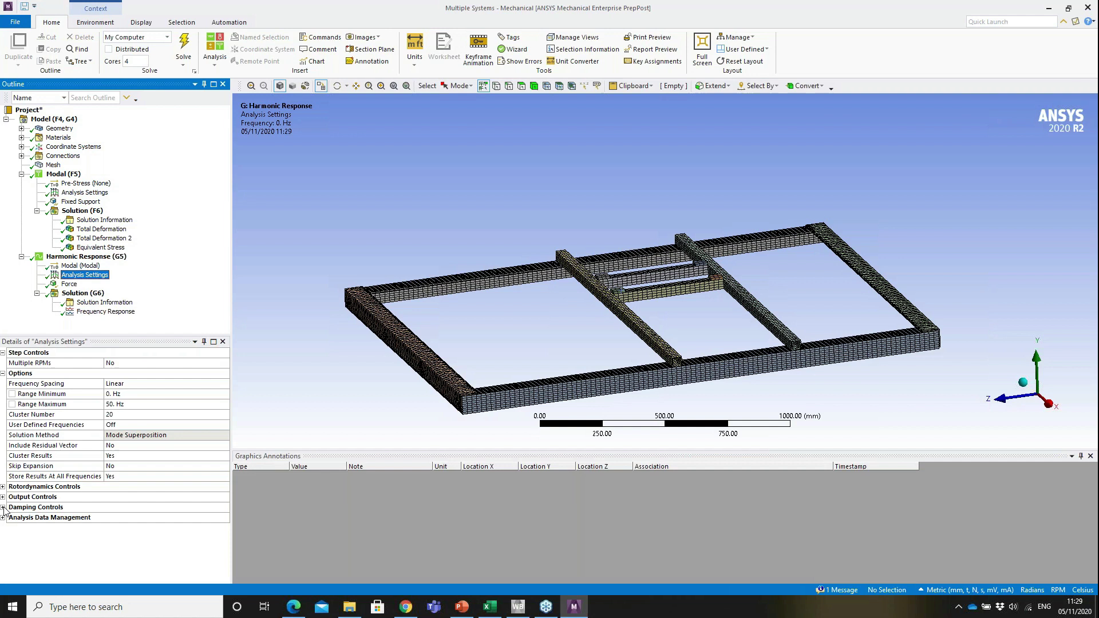
left_click(4, 508)
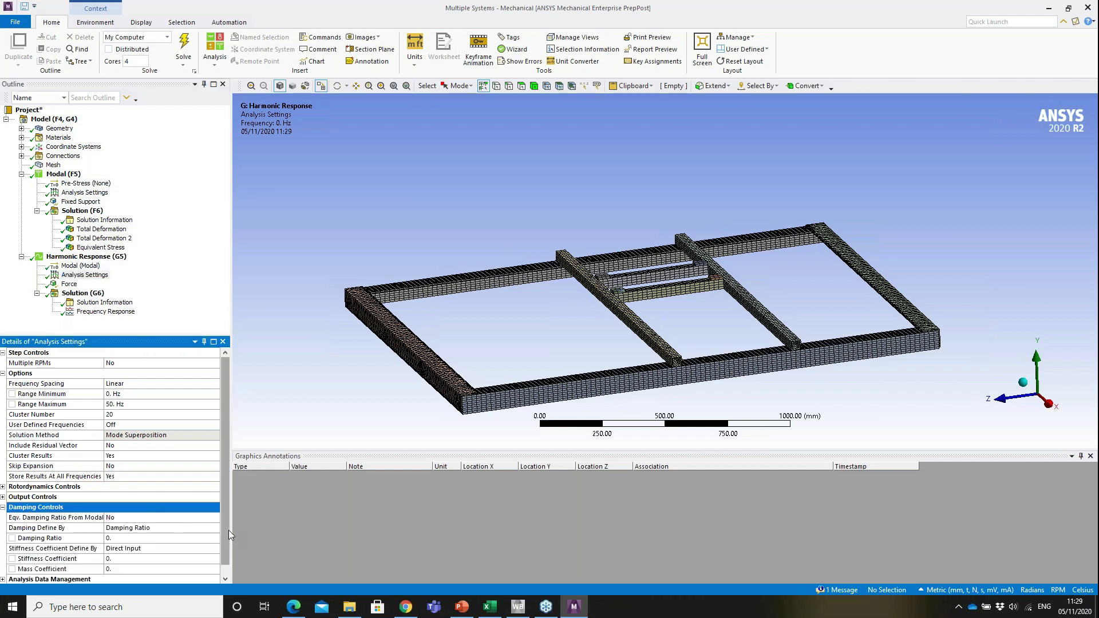
scroll(228, 531, "down", 1)
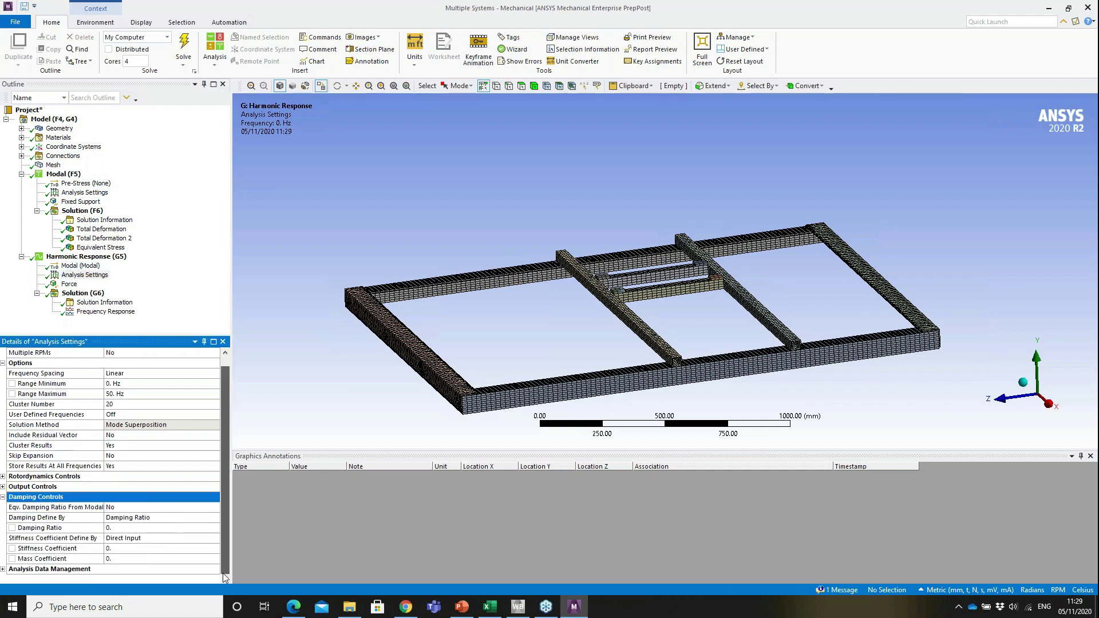
left_click(136, 529)
type("0.0")
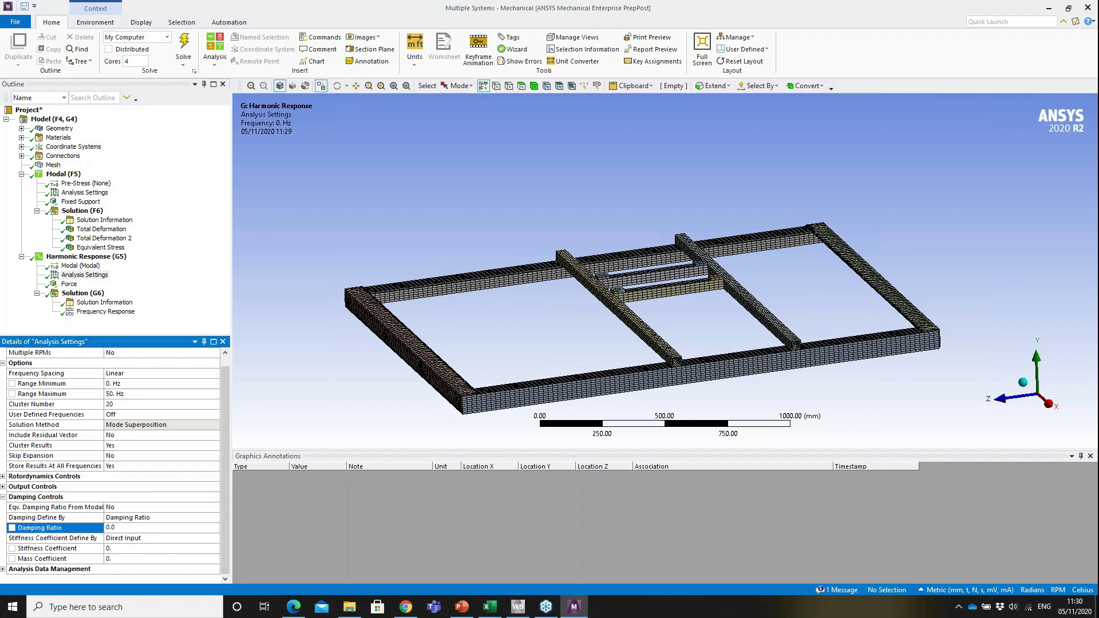
type("4")
key("Return")
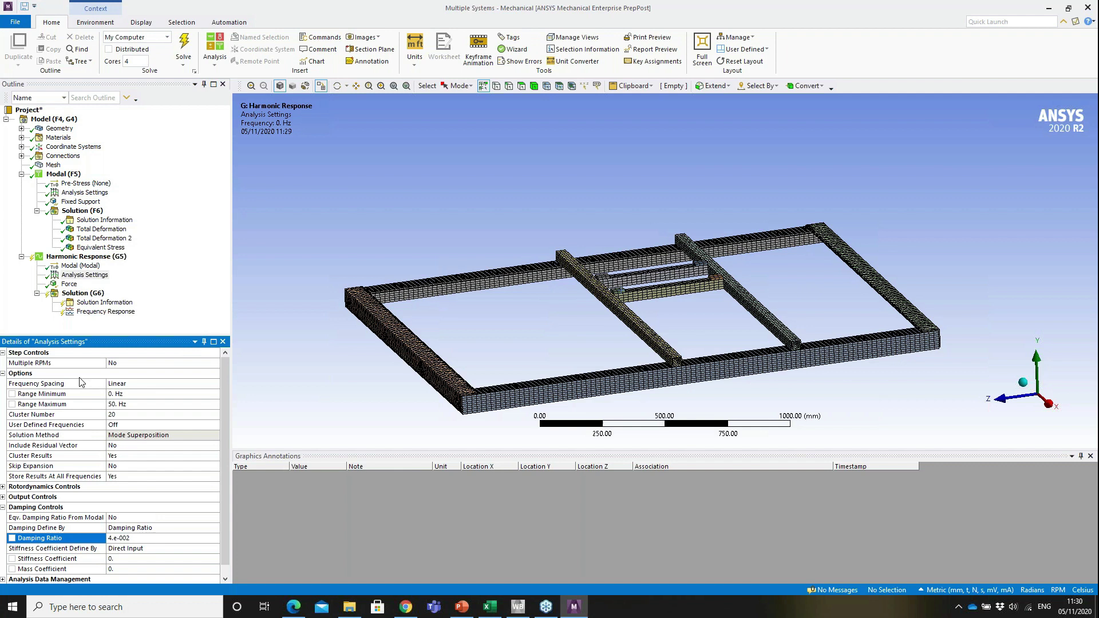
Re-solve the Harmonic Response analysis with the new damping ratio.
left_click(92, 262)
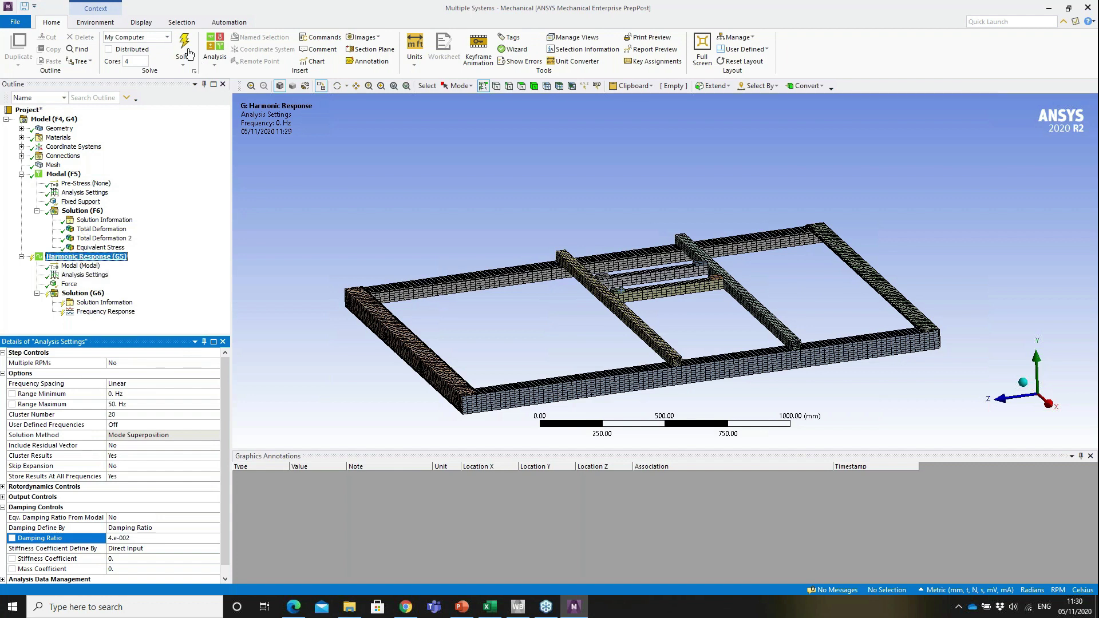
Solve the harmonic response analysis and display its frequency response plot.
left_click(184, 49)
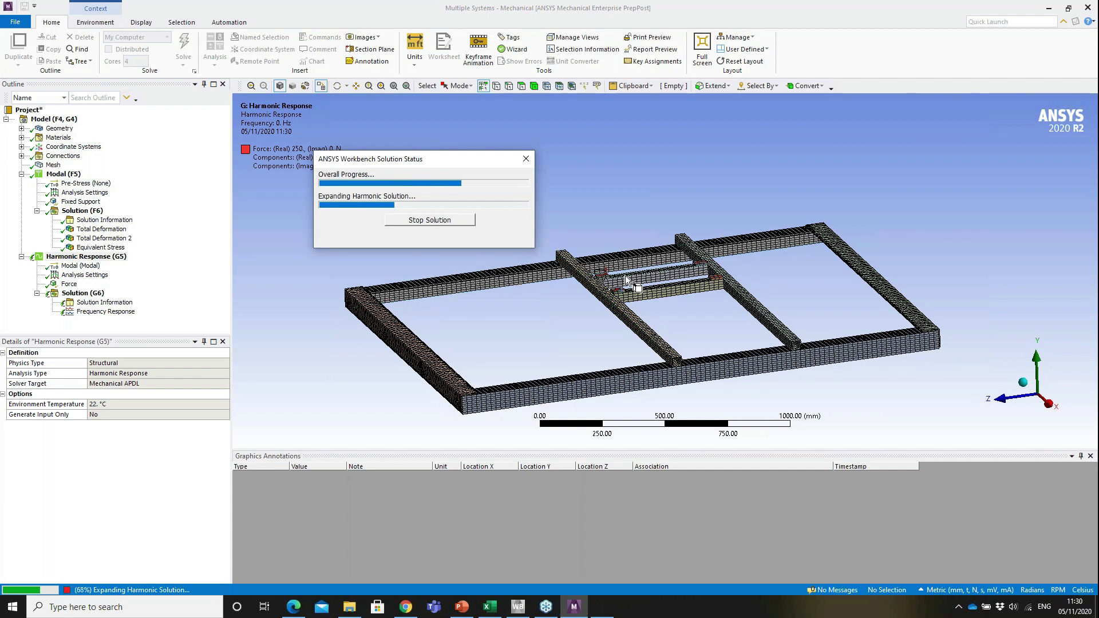
middle_click_drag(729, 290, 751, 256, "ctrl")
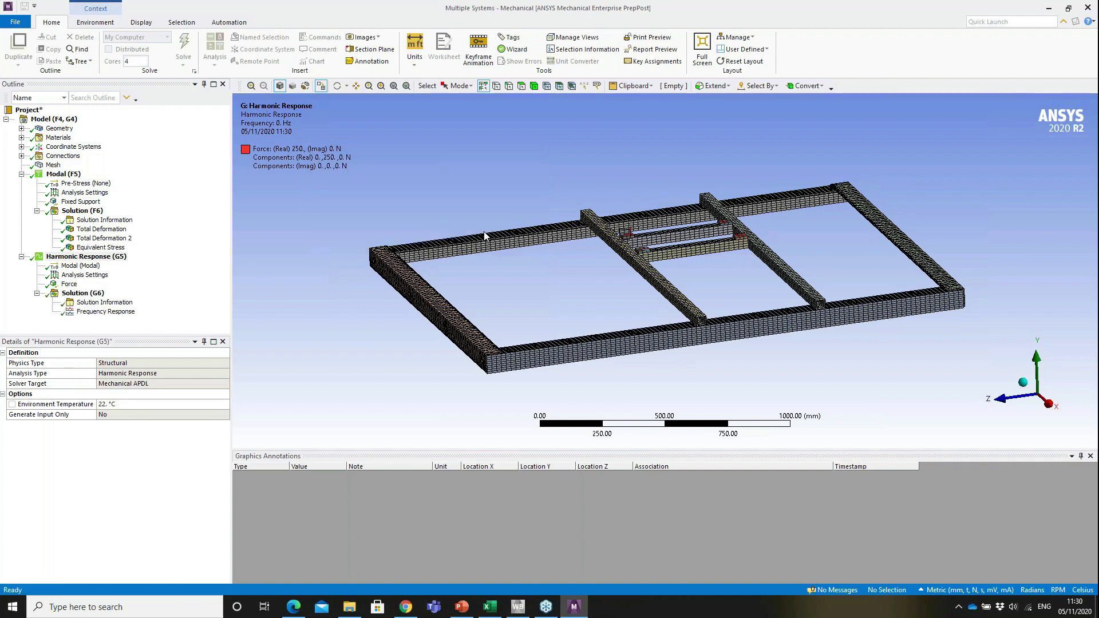
left_click(106, 312)
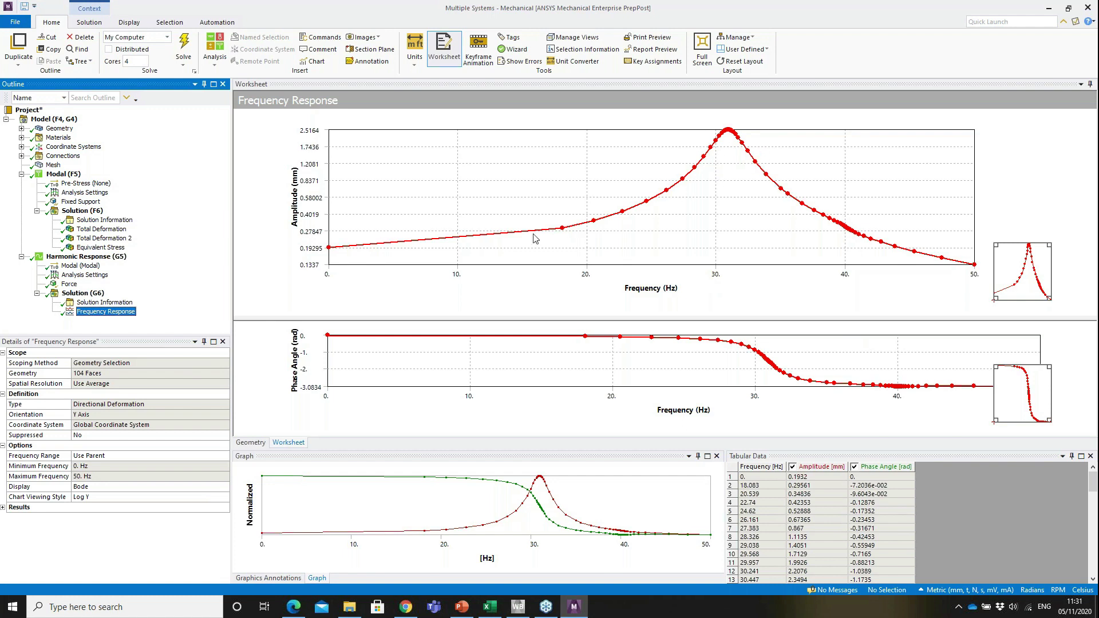
Create a directional deformation contour result from the frequency response and inspect the deformed frame from several angles.
right_click(101, 317)
left_click(157, 334)
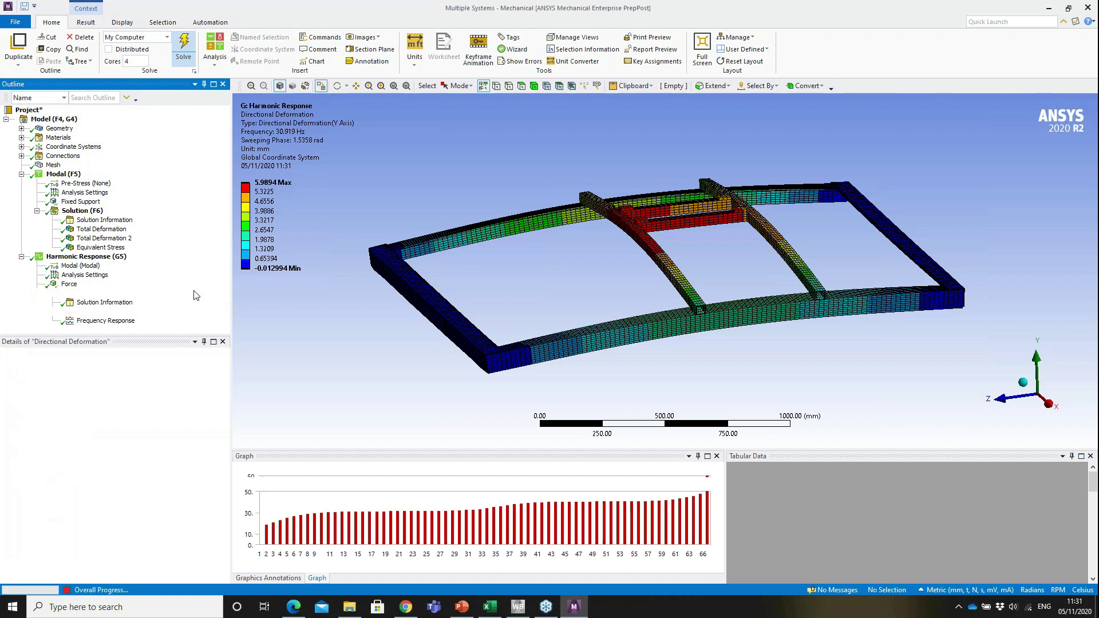
middle_click_drag(635, 269, 668, 271)
left_click_drag(681, 284, 741, 316)
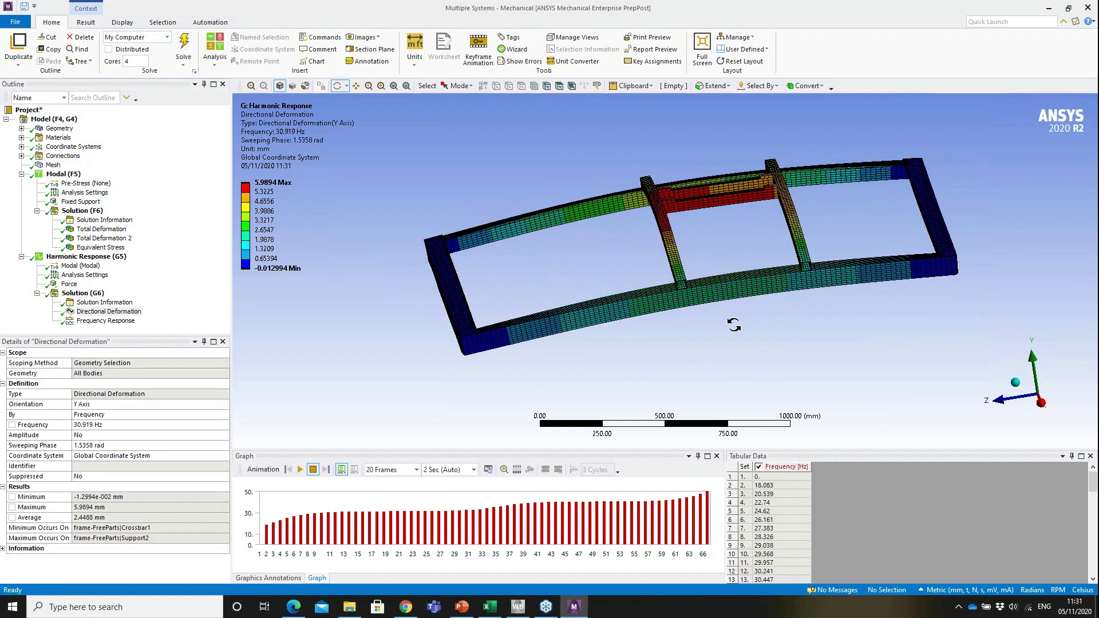
left_click_drag(725, 265, 710, 256)
left_click(270, 184)
key("Escape")
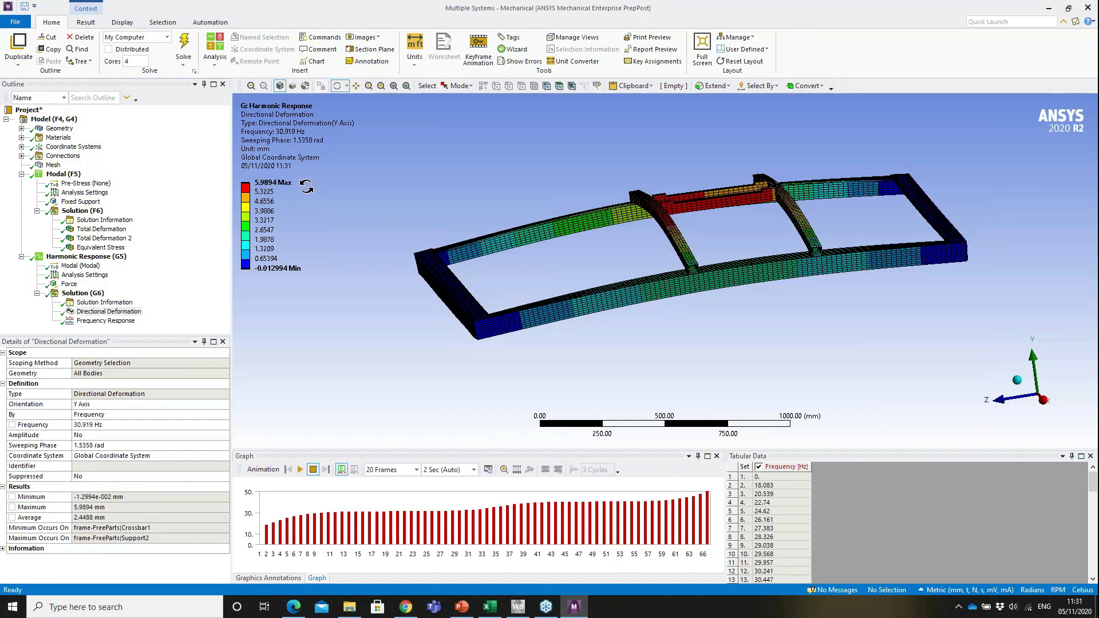
left_click(693, 251)
left_click_drag(735, 262, 700, 261)
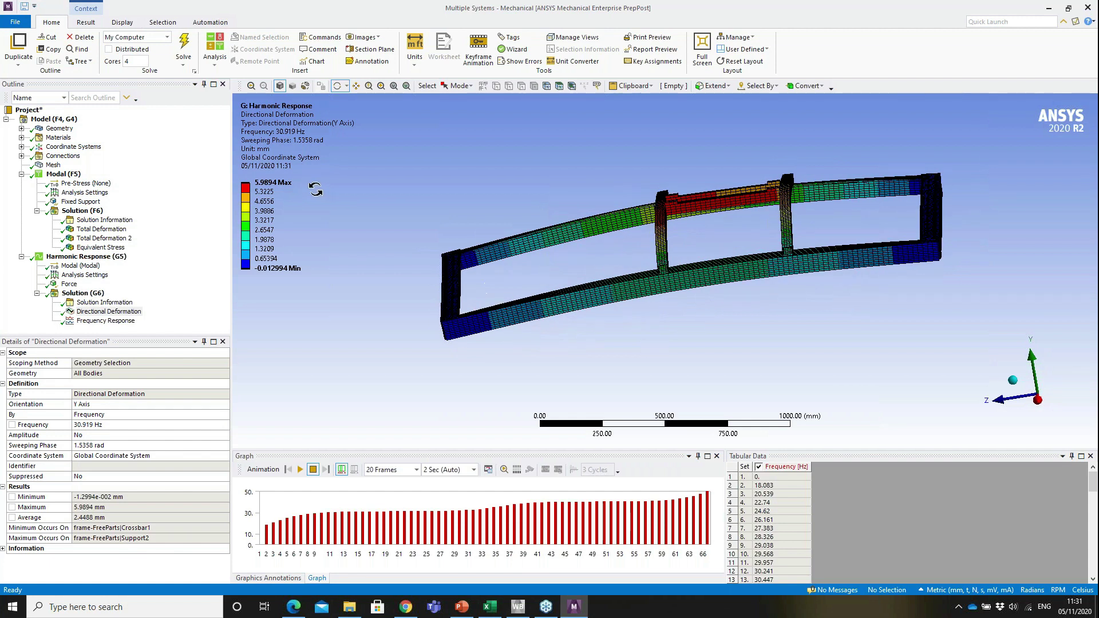
Insert an Equivalent (von-Mises) stress result under the harmonic response solution.
left_click(76, 295)
right_click(76, 295)
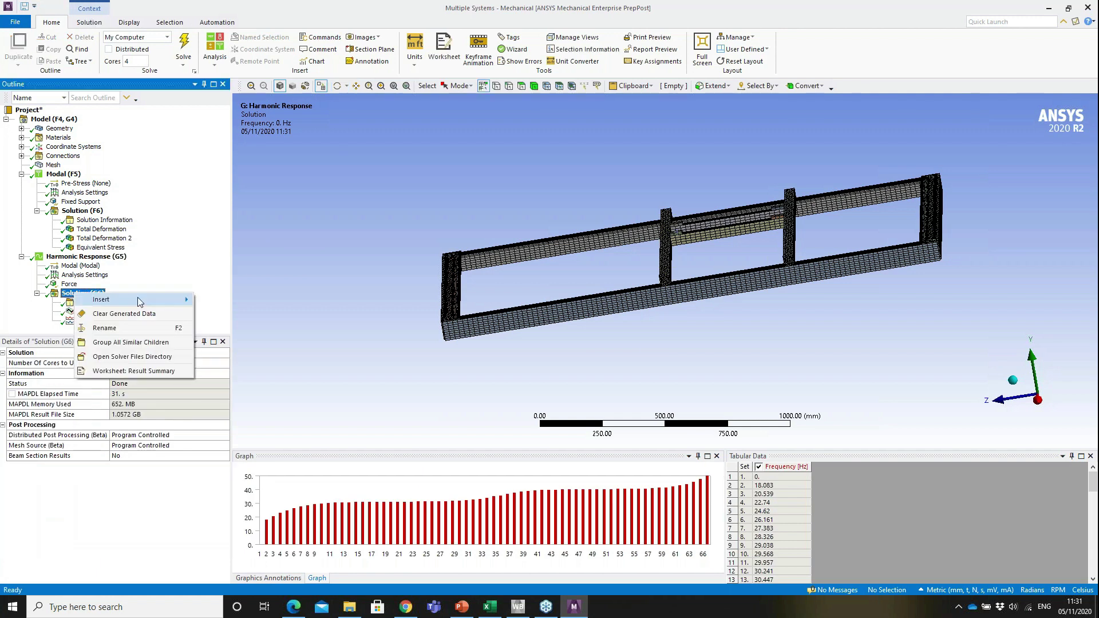
mouse_move(131, 300)
mouse_move(252, 326)
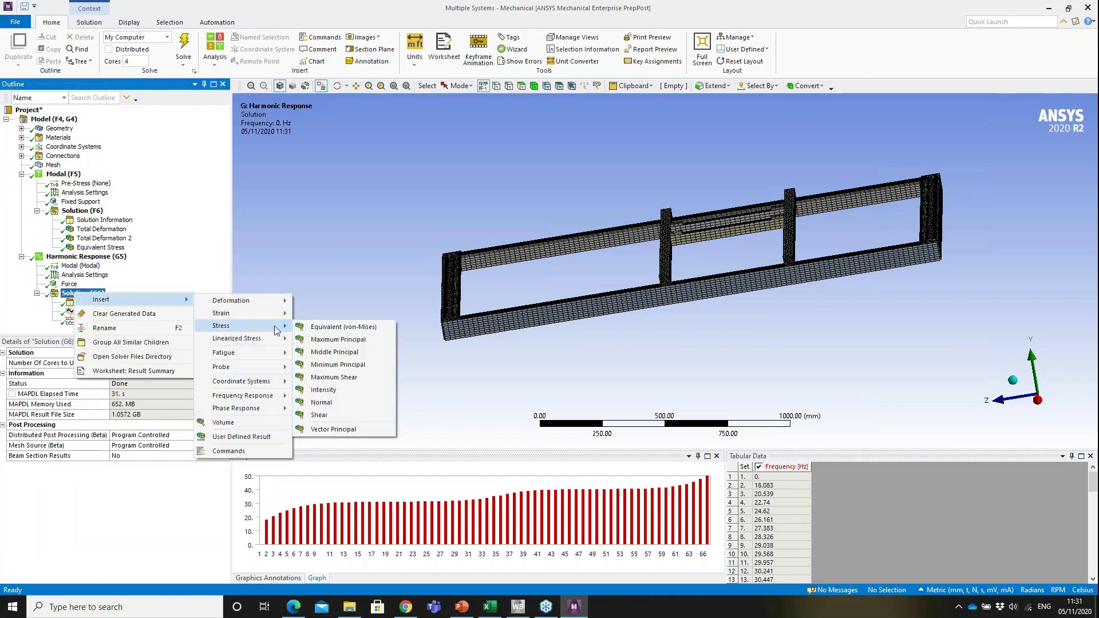
left_click(339, 326)
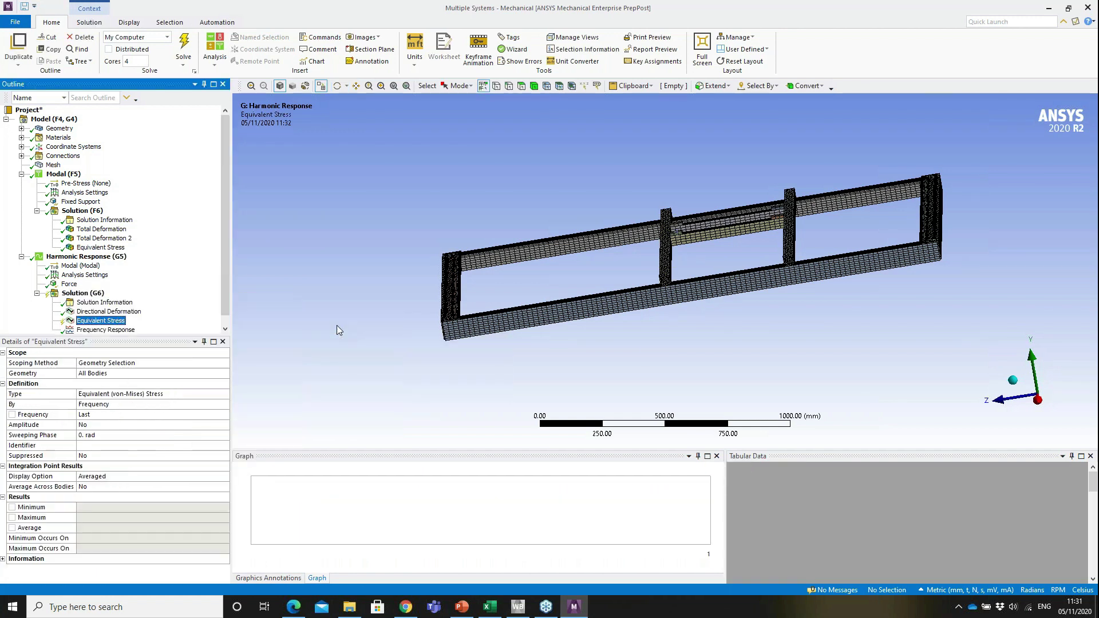
Set the harmonic equivalent stress result's frequency to 30.919 Hz, copied from the directional deformation result.
left_click(114, 415)
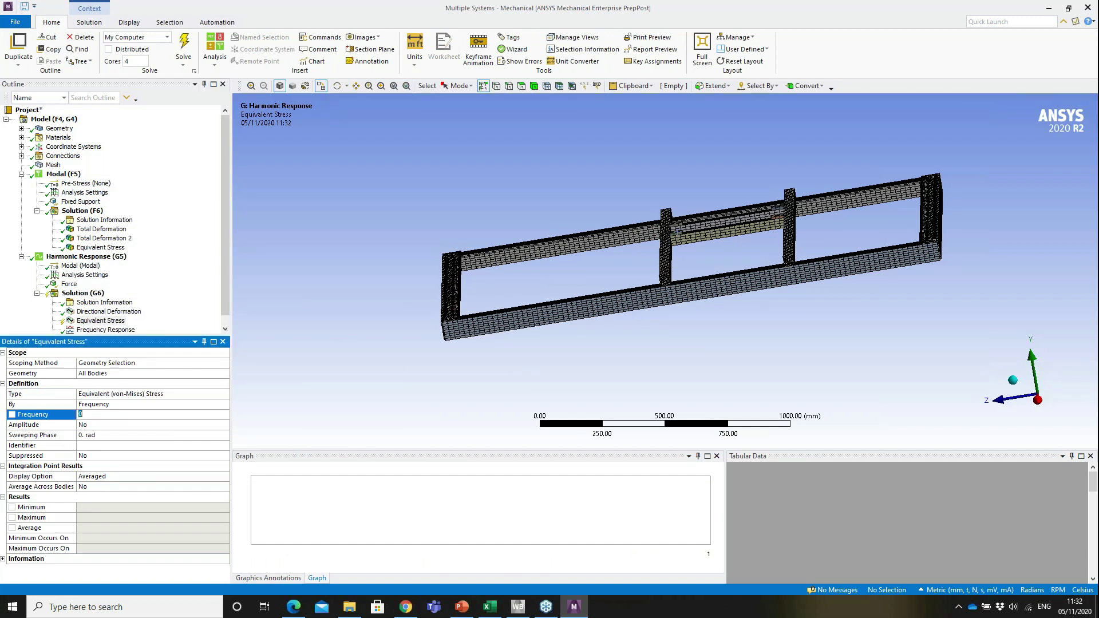
left_click(111, 434)
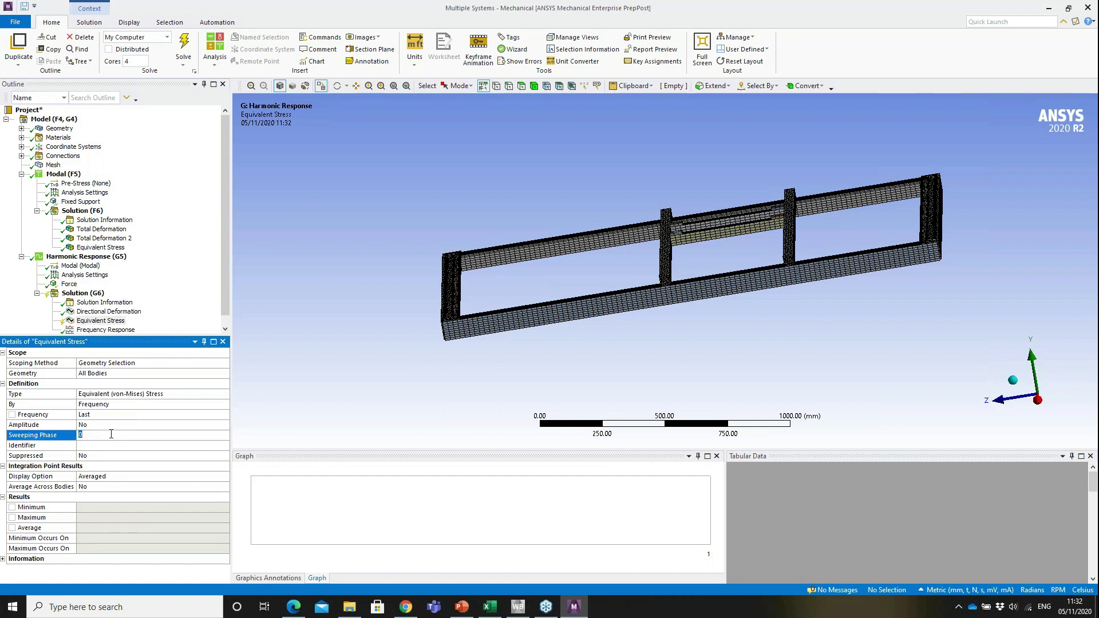
left_click(103, 312)
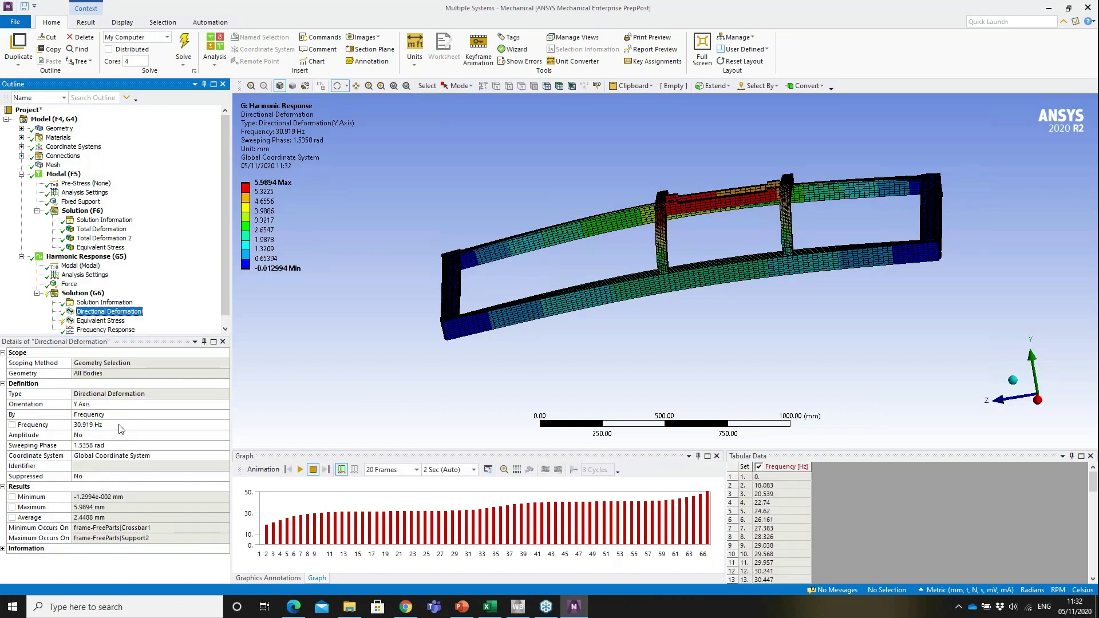
left_click(119, 425)
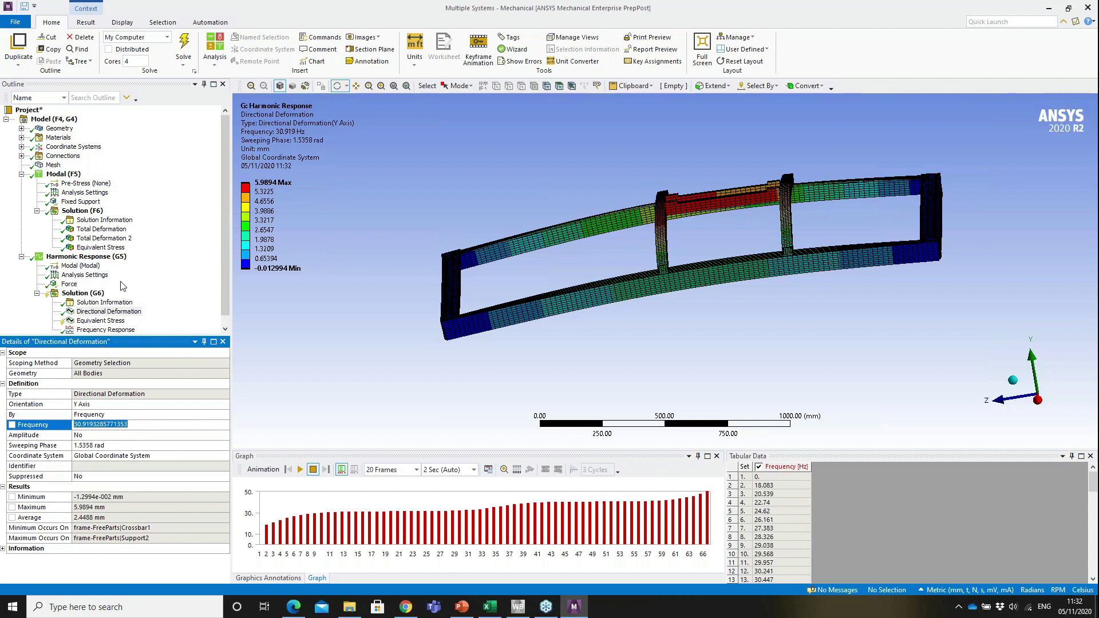
left_click(101, 321)
Set the equivalent stress result's sweeping phase to 1.53577961836467 rad, copied from the directional deformation result.
key("Up")
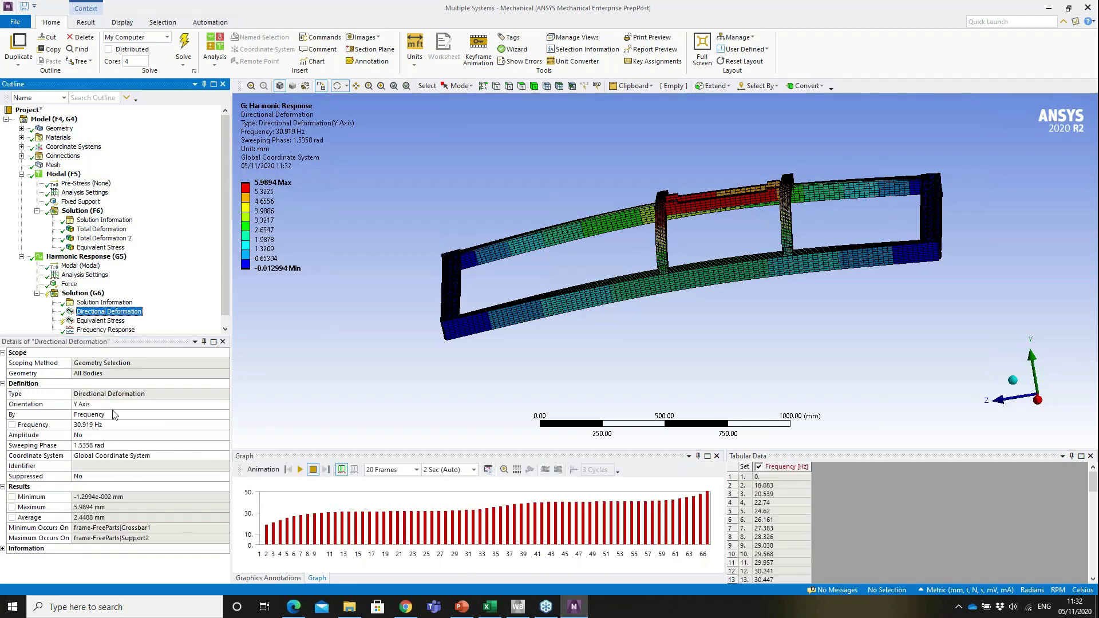
left_click(143, 446)
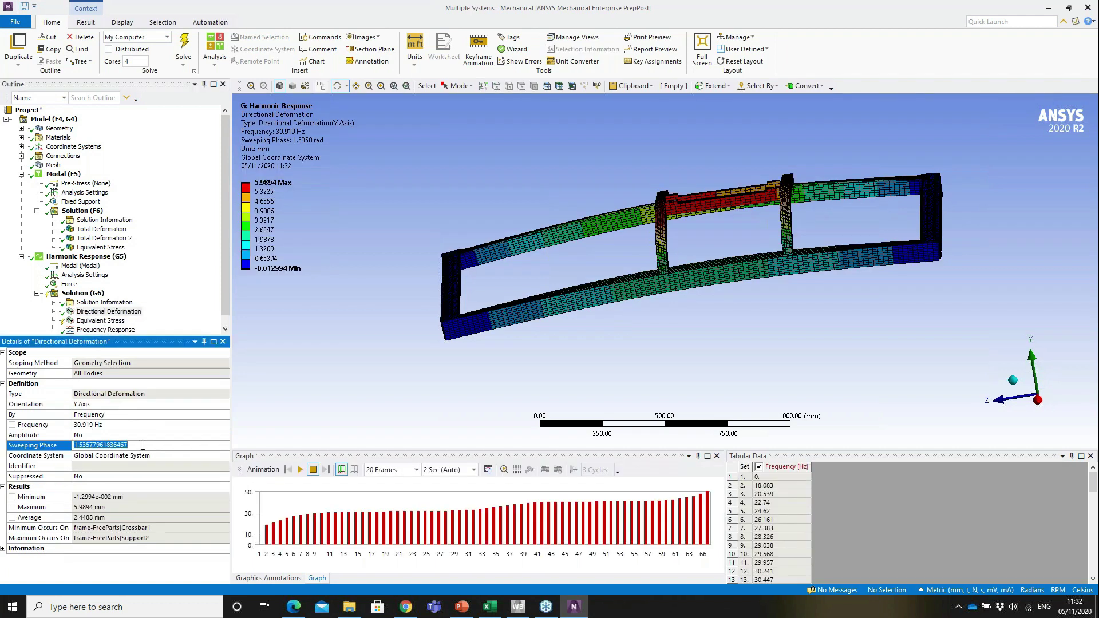
left_click(105, 321)
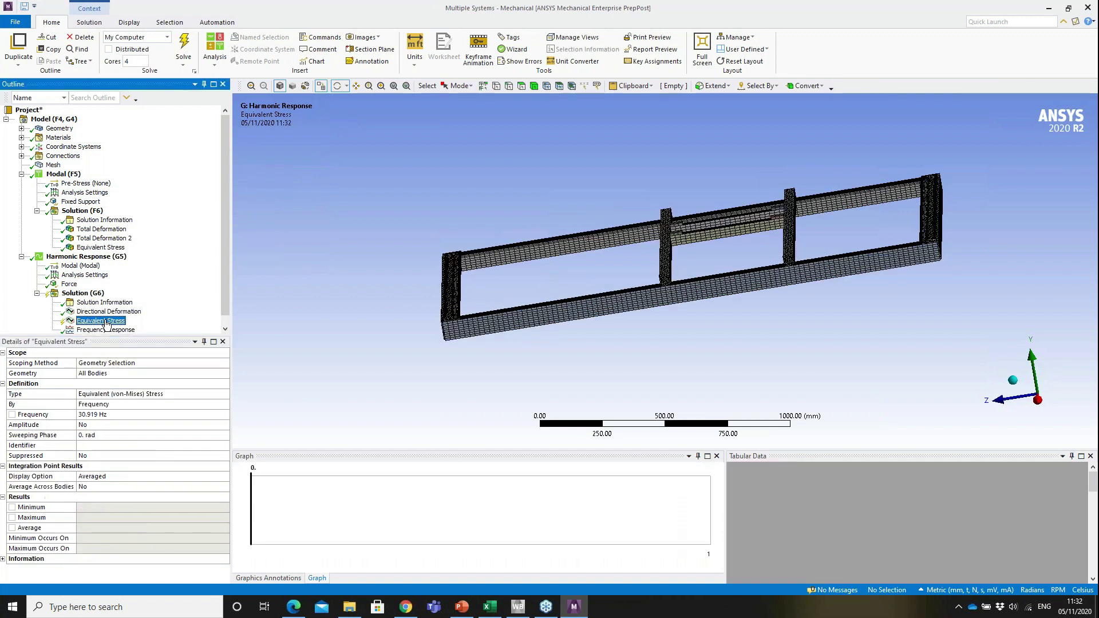
left_click(124, 435)
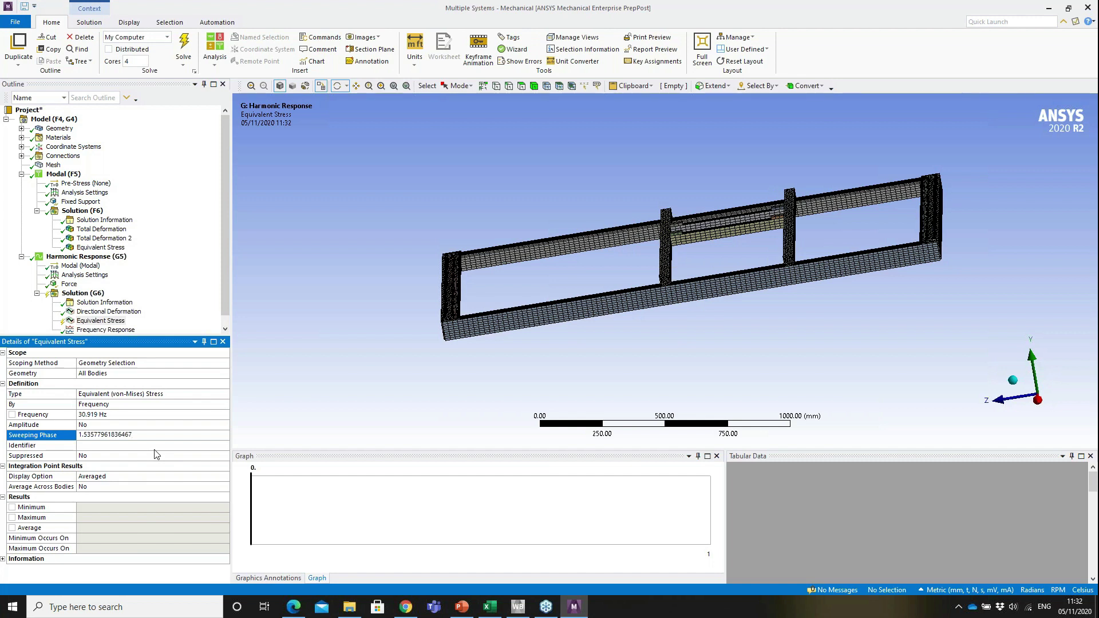
key("Return")
Evaluate the equivalent stress result of the harmonic response.
left_click(100, 313)
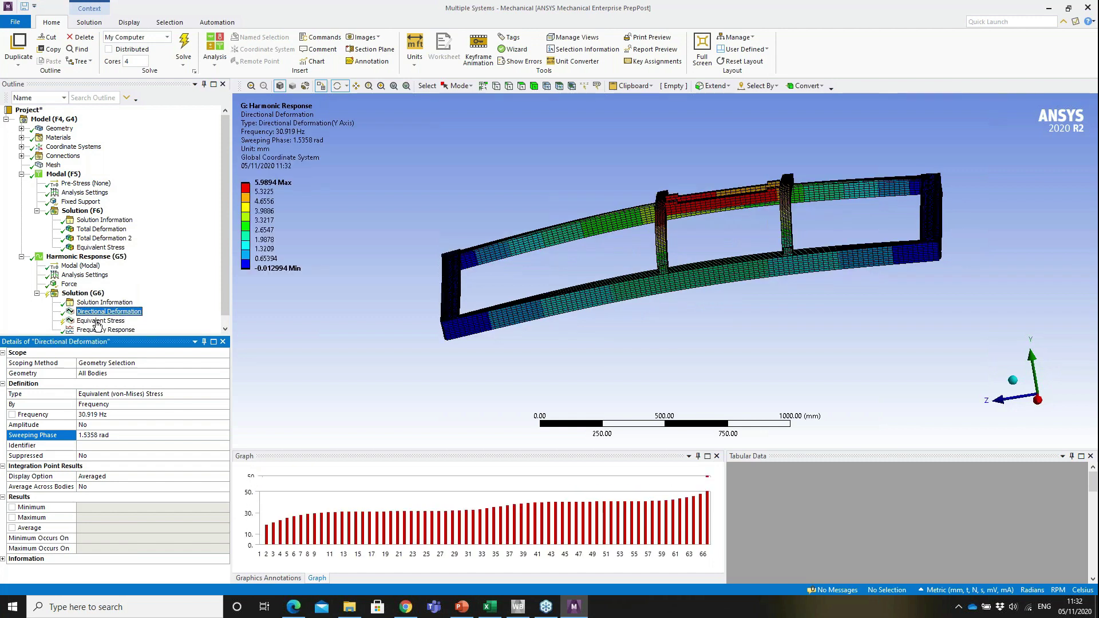
left_click(100, 321)
left_click(186, 42)
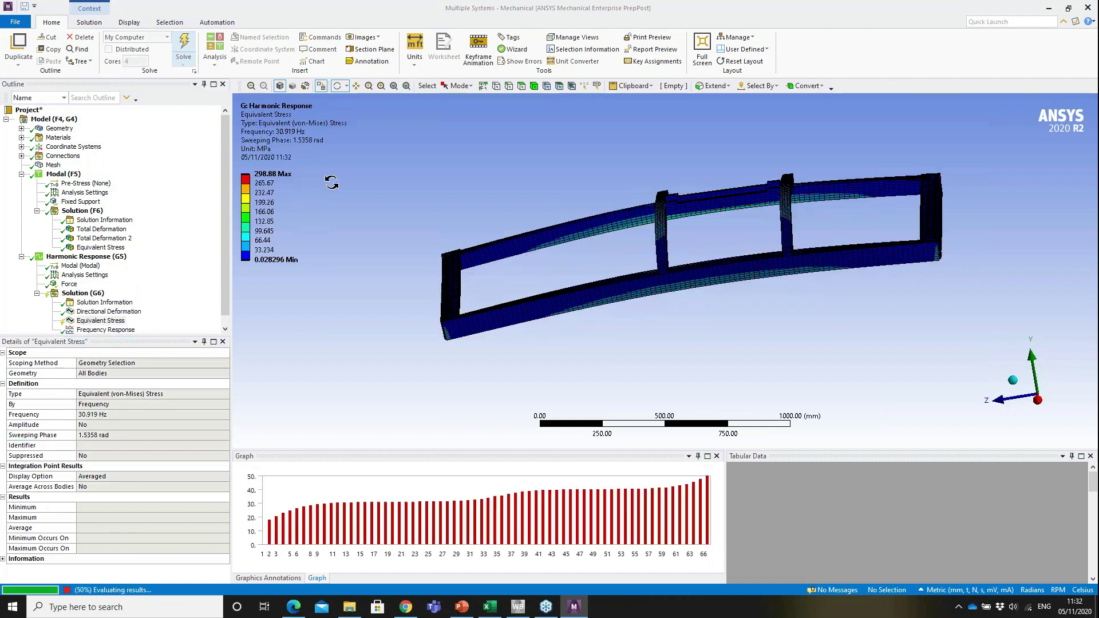
Examine the equivalent stress distribution over the deformed frame, including the hole near the frame's corner.
right_click_drag(451, 284, 524, 327)
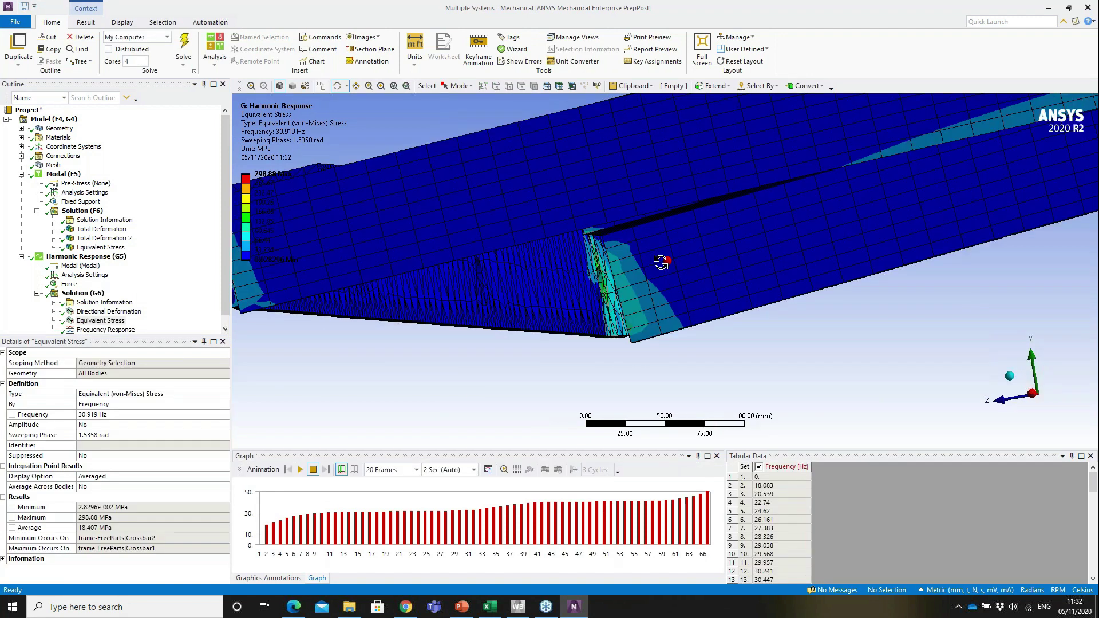
scroll(664, 255, "up", 2)
left_click_drag(668, 255, 580, 260)
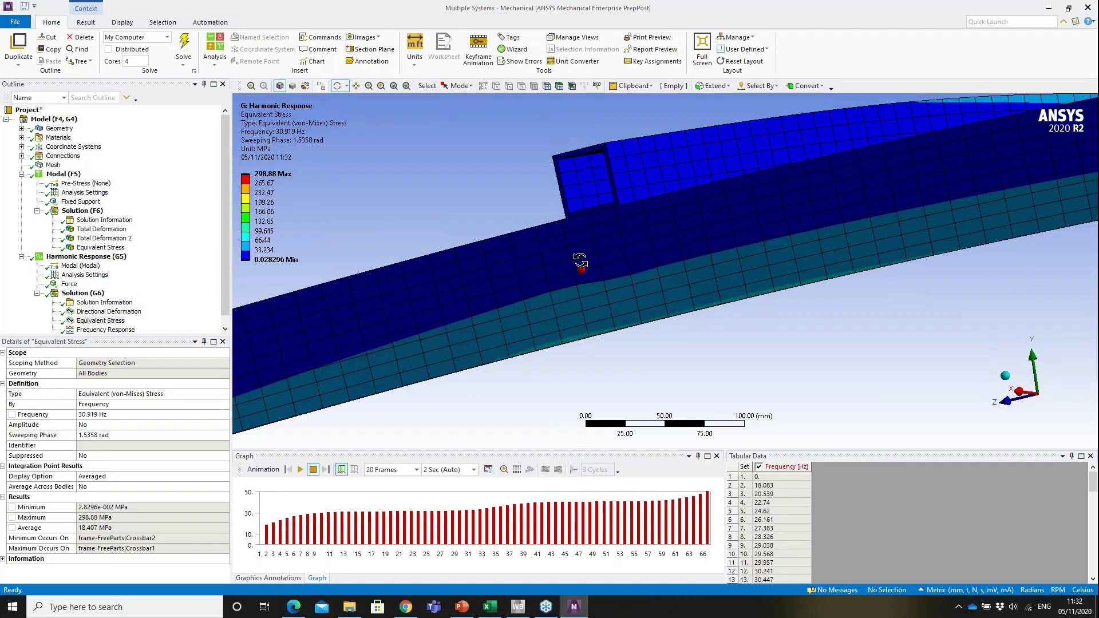
left_click_drag(580, 261, 598, 300)
scroll(599, 300, "down", 5)
mouse_move(704, 252)
left_mouse_down()
mouse_move(712, 245)
mouse_move(695, 238)
left_mouse_up()
scroll(694, 238, "up", 5)
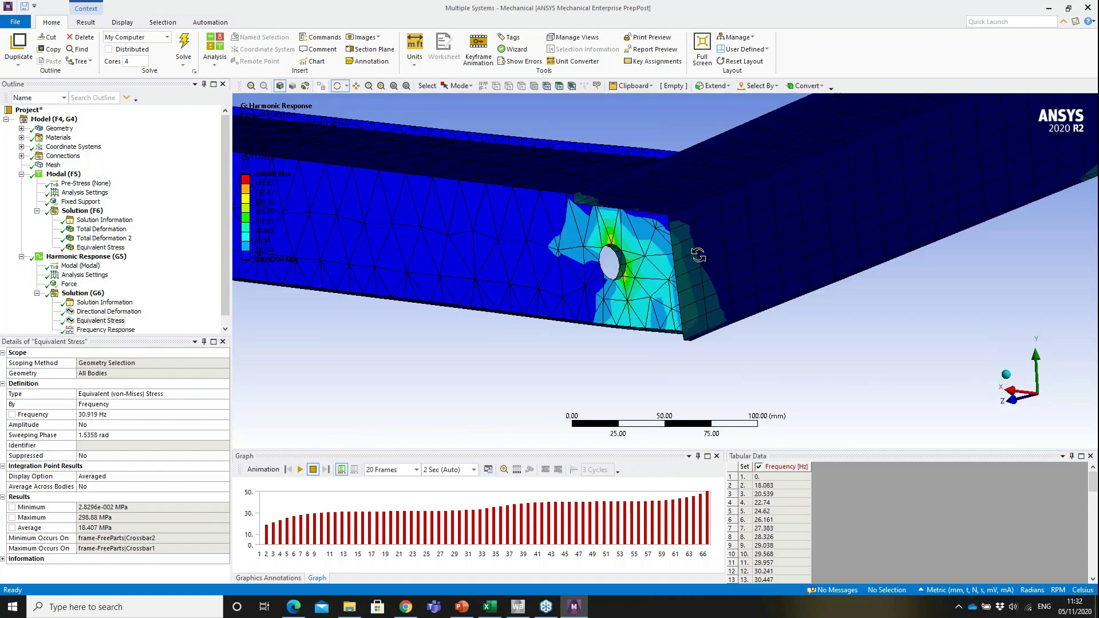
scroll(699, 256, "down", 1)
scroll(699, 256, "down", 5)
left_click_drag(893, 206, 914, 200)
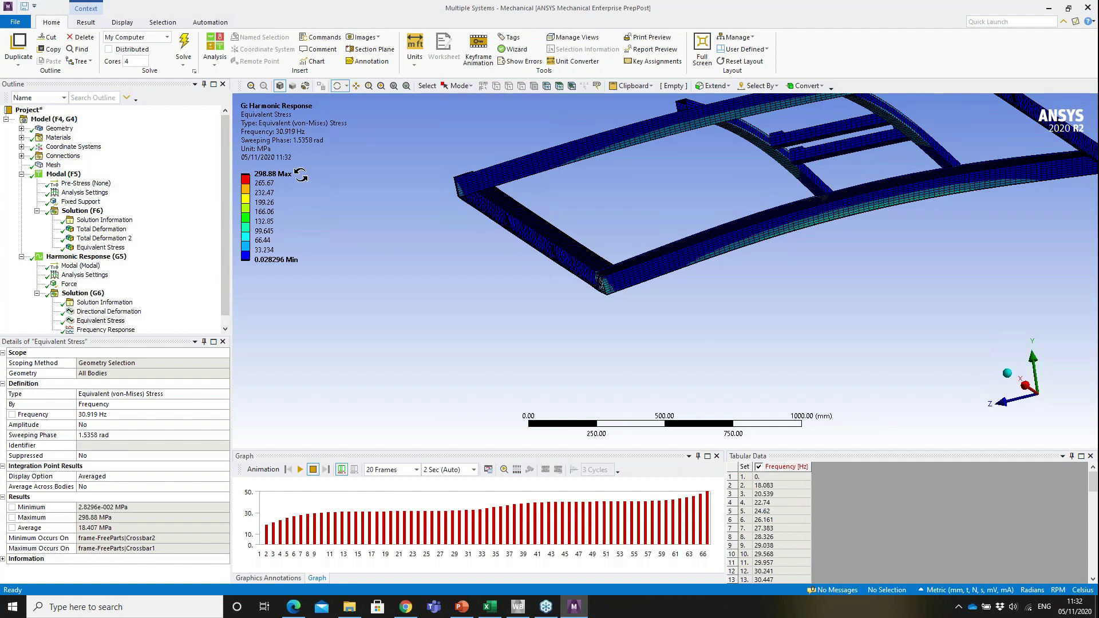
left_click(707, 209)
left_click_drag(708, 209, 725, 356)
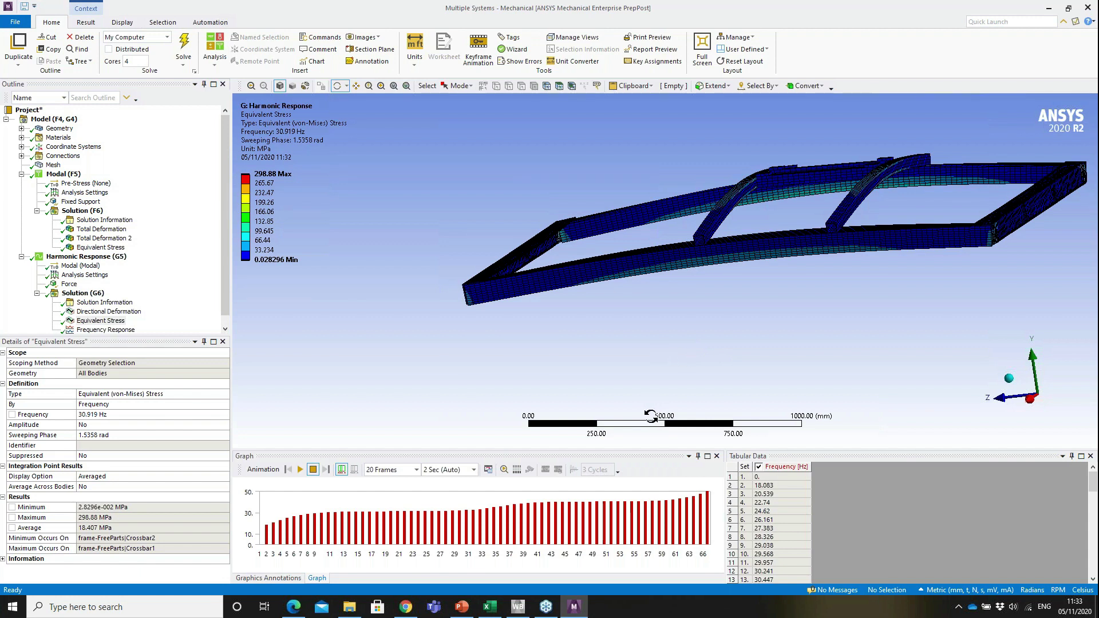
Close the Mechanical window and switch to the PowerPoint presentation to show the Spectrum analysis slide.
left_click(1089, 8)
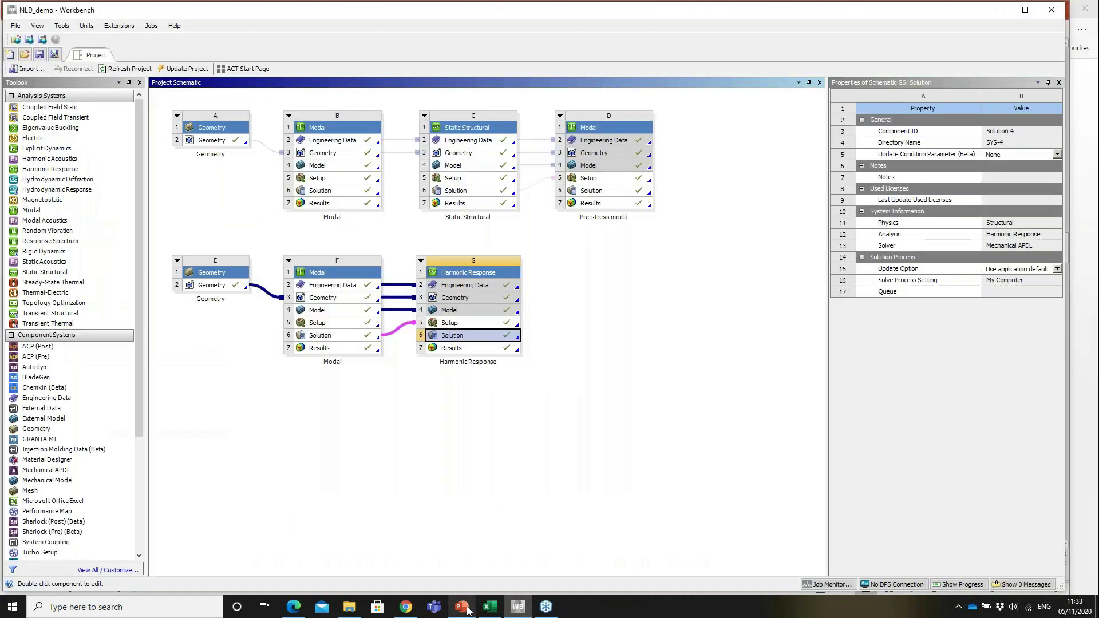
left_click(462, 606)
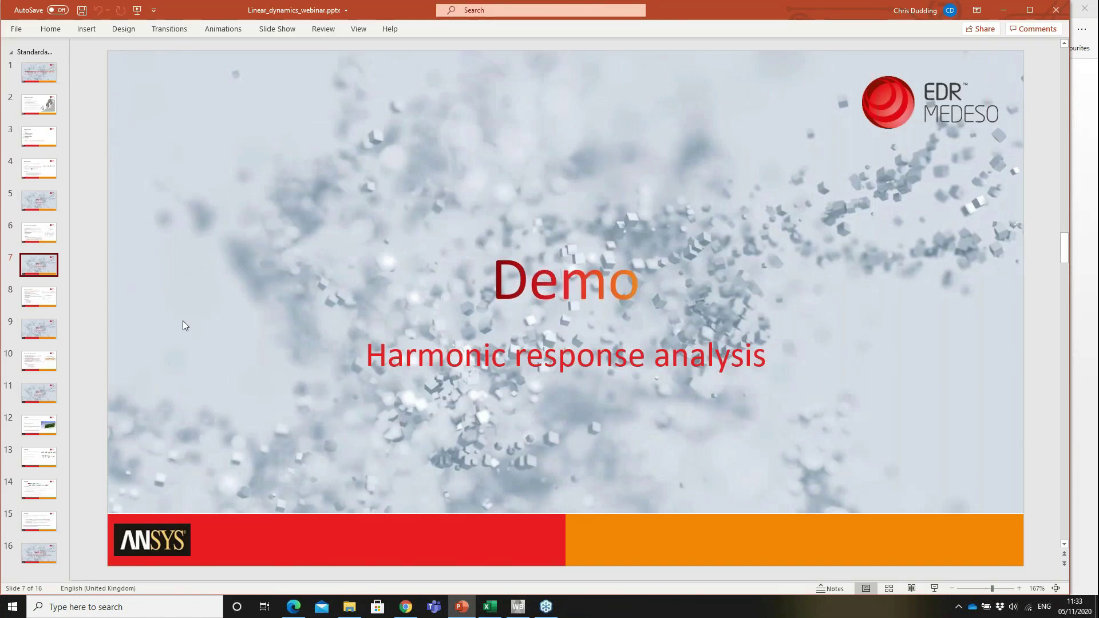
left_click(45, 302)
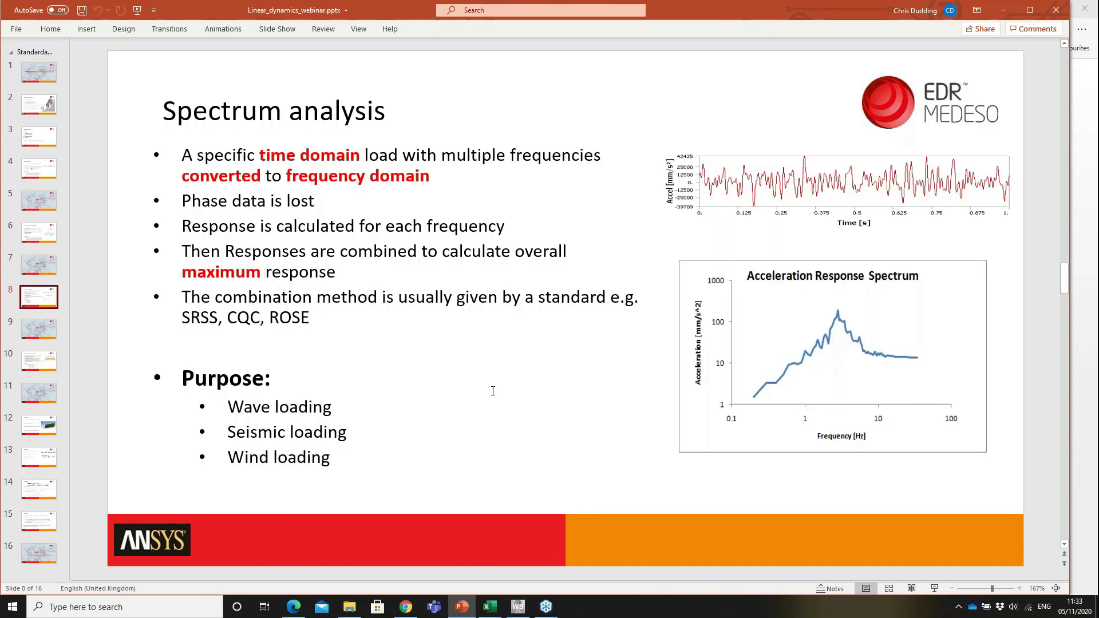
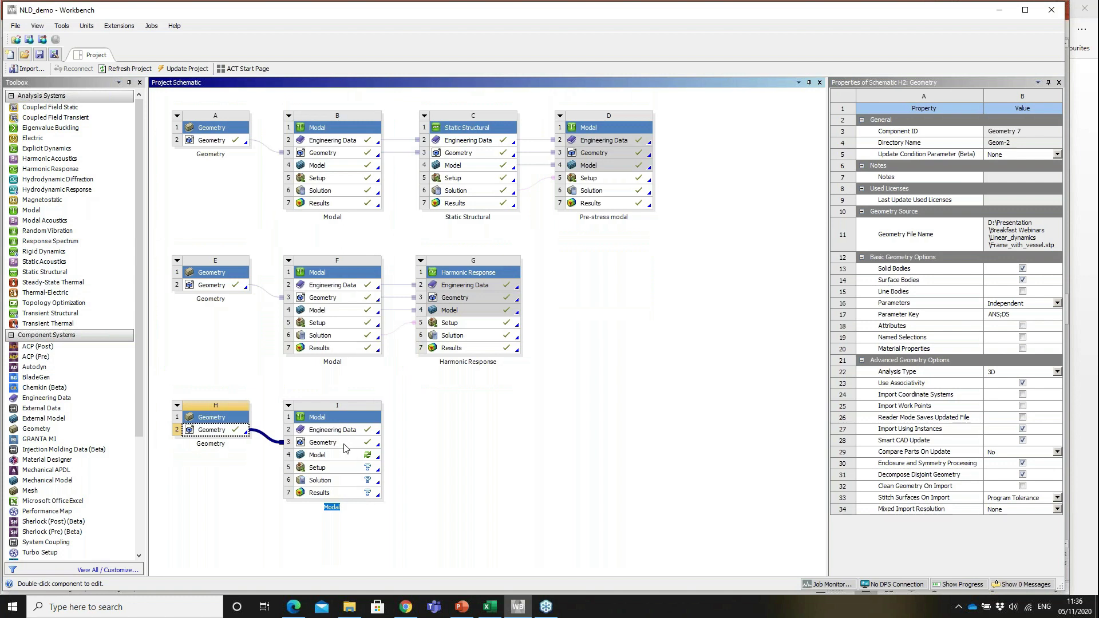
Add a Response Spectrum system linked to the solution of modal system I, and open that modal solution for editing.
left_click(34, 243)
left_click_drag(34, 243, 480, 492)
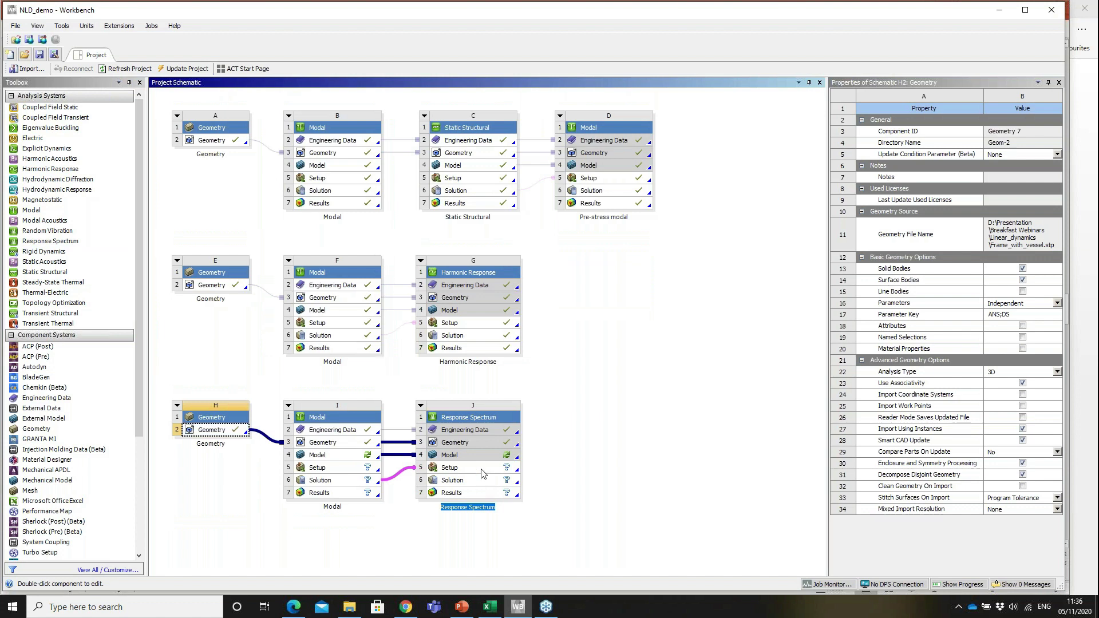
right_click(319, 481)
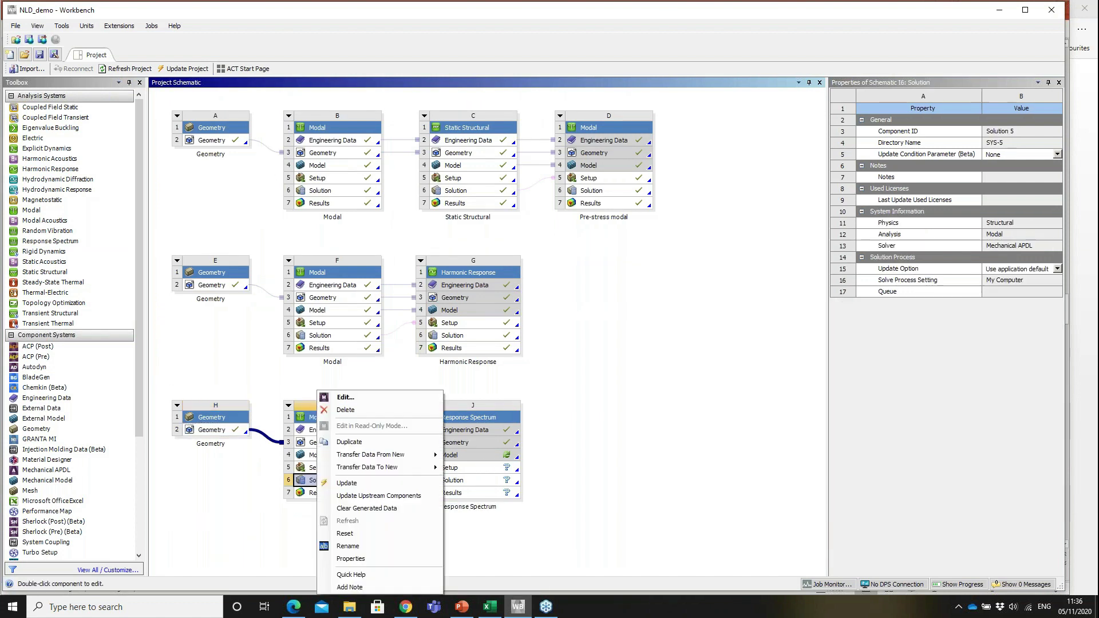
left_click(340, 399)
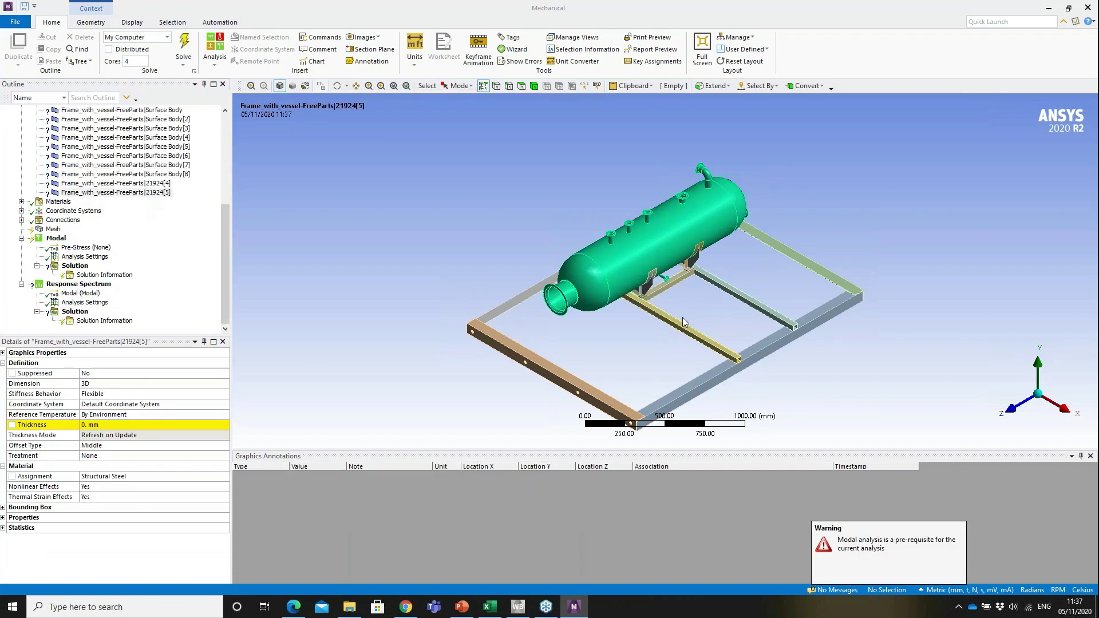
middle_click_drag(635, 349, 607, 263)
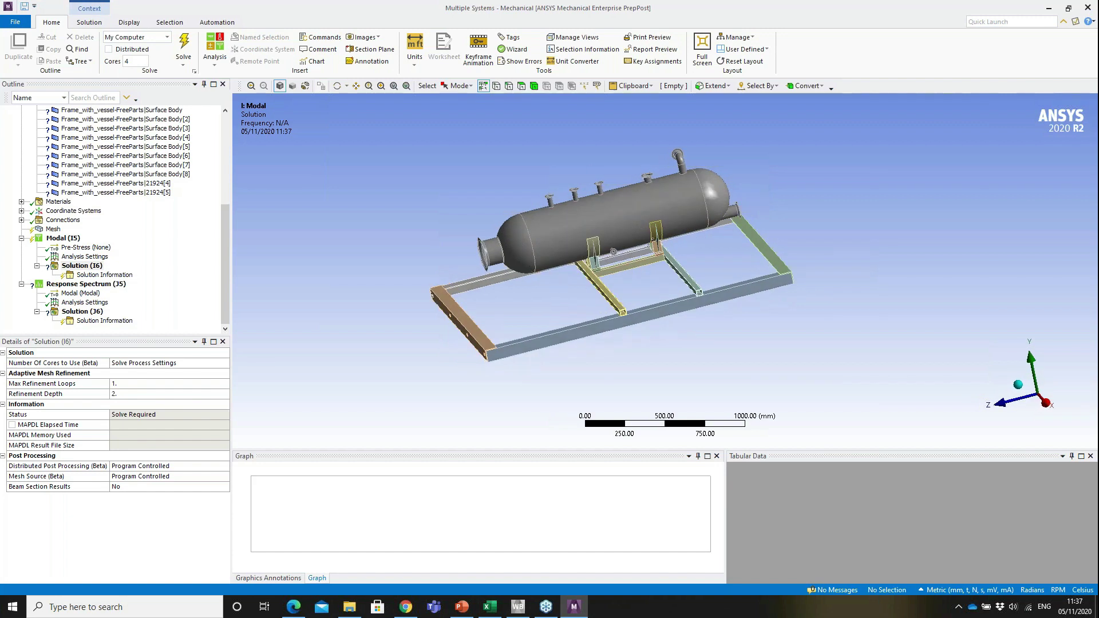
middle_click_drag(633, 270, 575, 303, "ctrl")
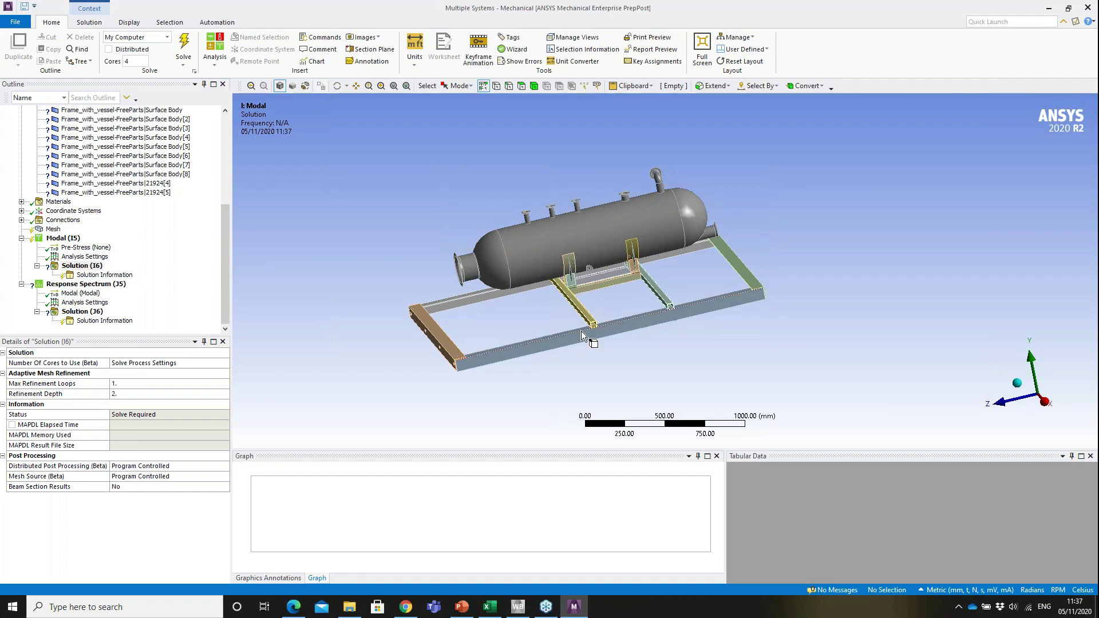
Set the thickness of all surface bodies, from 21924 through 21924[5], to 7.5 mm.
left_click_drag(229, 247, 224, 200)
left_click(131, 165)
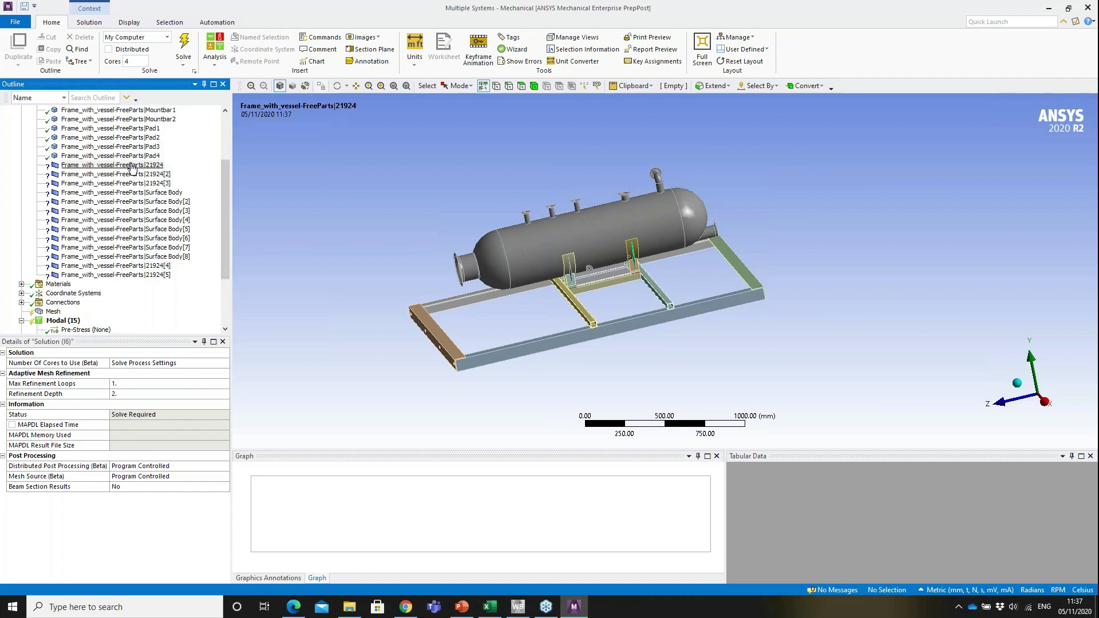
left_click(121, 276, "shift")
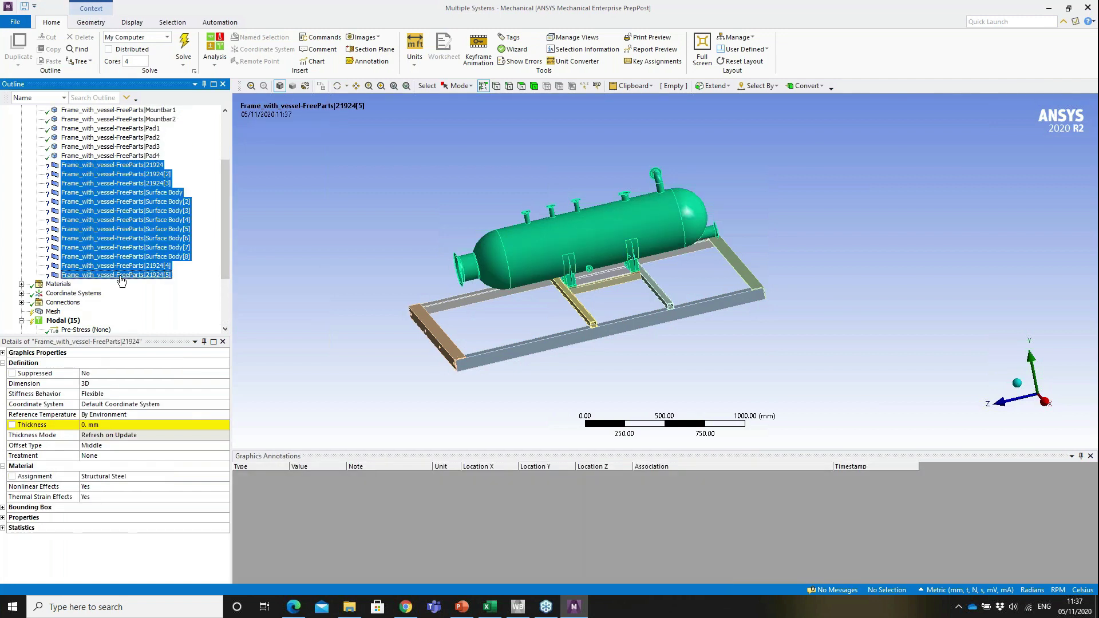
left_click(142, 425)
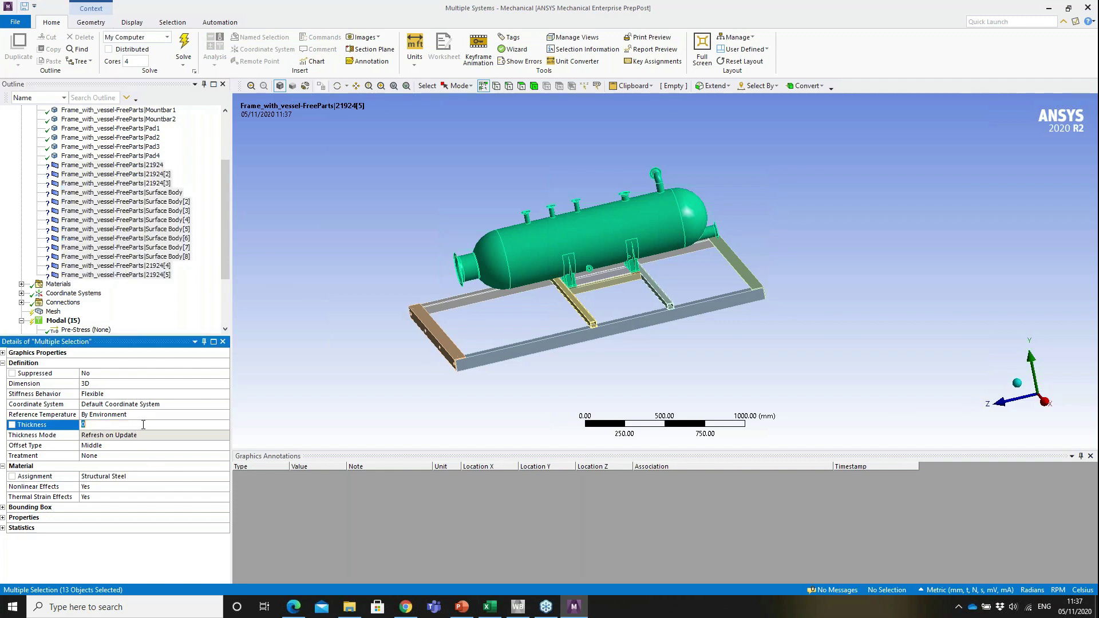
type("7.5")
key("Return")
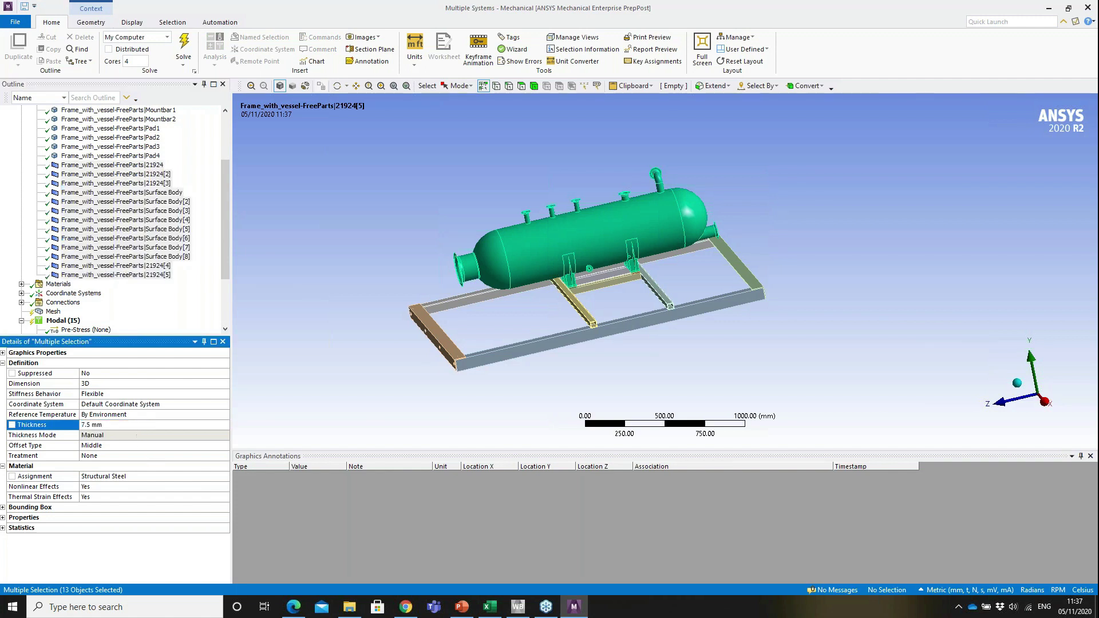
Set face/edge detection to Yes for the Contacts group and recreate the automatic connections.
left_click(226, 249)
left_click_drag(228, 250, 229, 295)
left_click(21, 221)
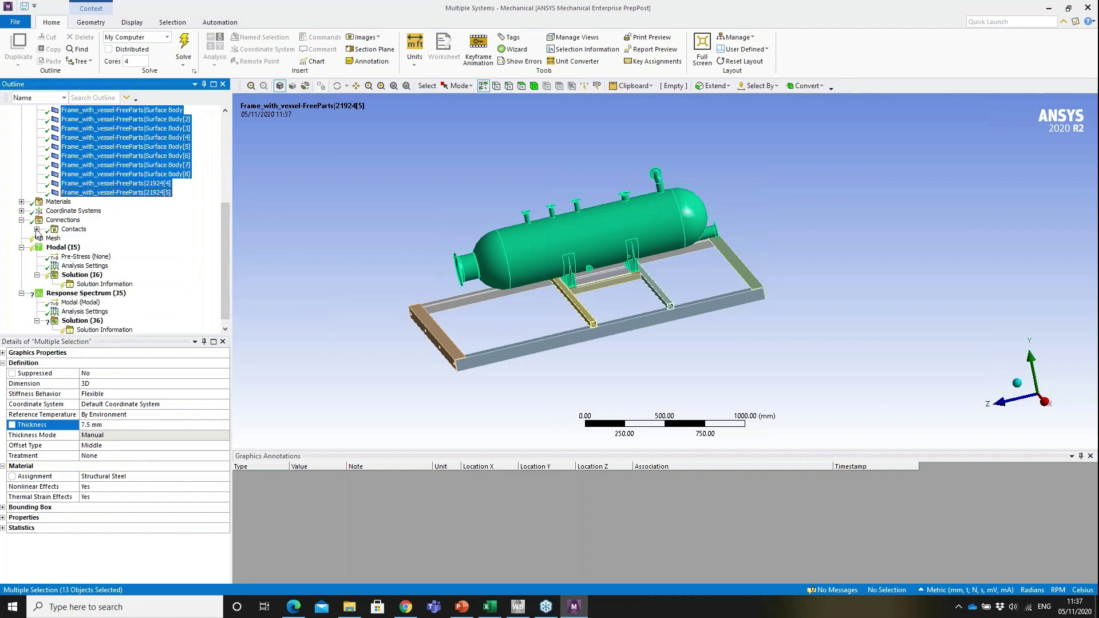
left_click(37, 229)
left_click(75, 119)
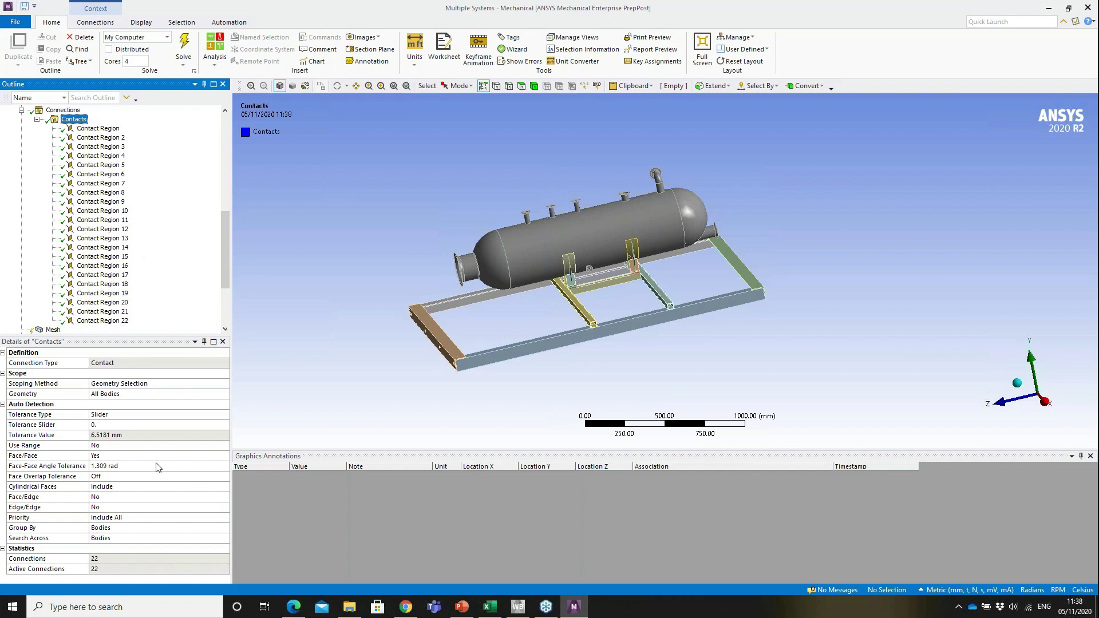
right_click_drag(550, 245, 632, 301)
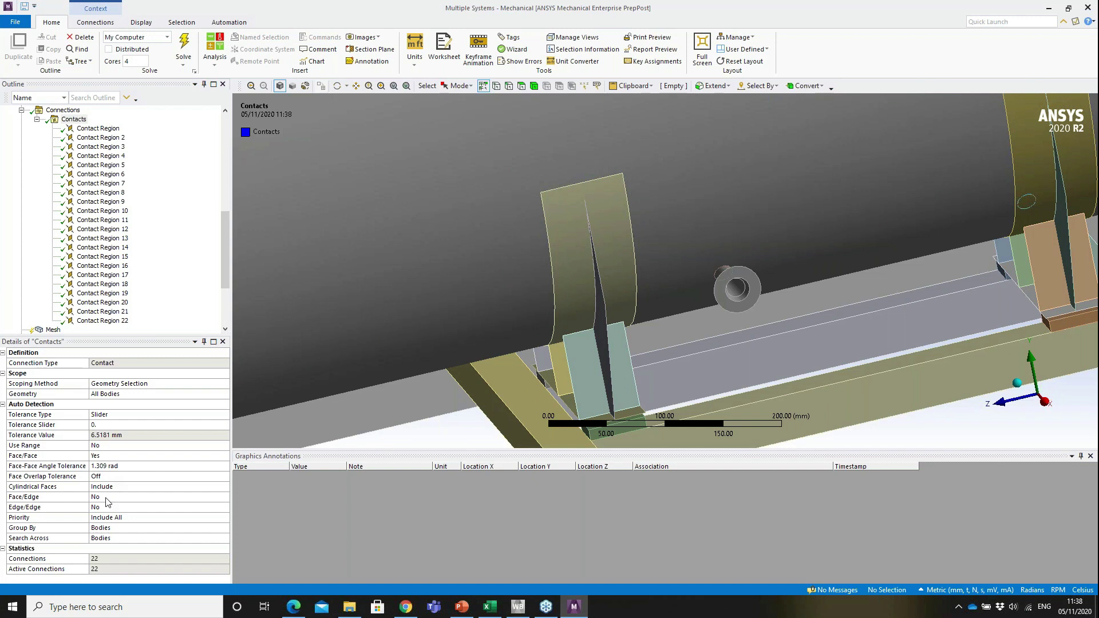
left_click(150, 497)
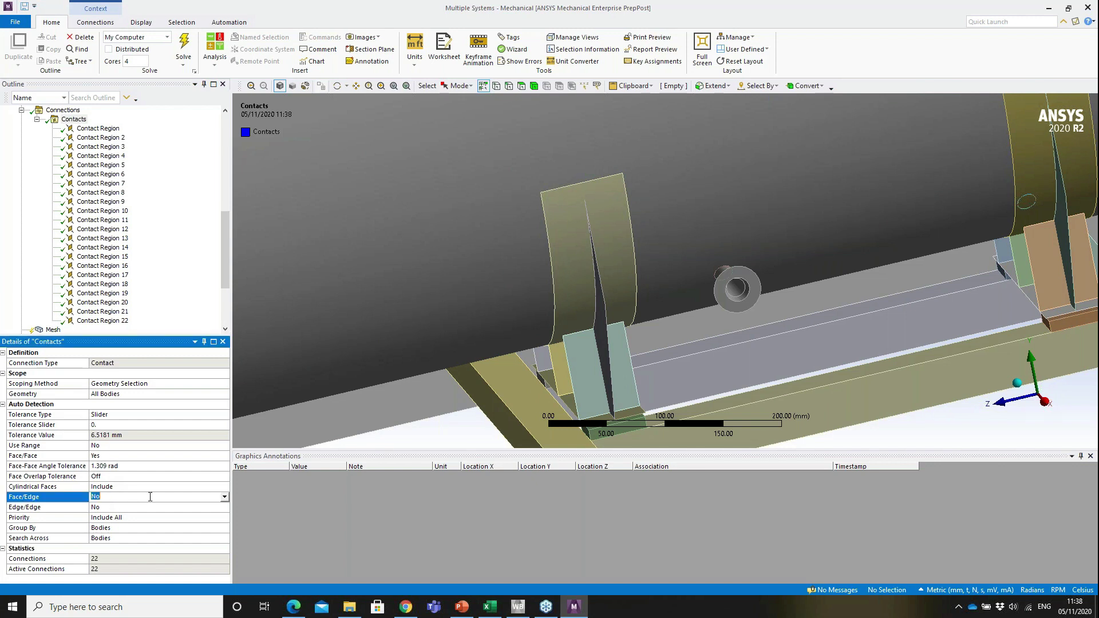
left_click(224, 498)
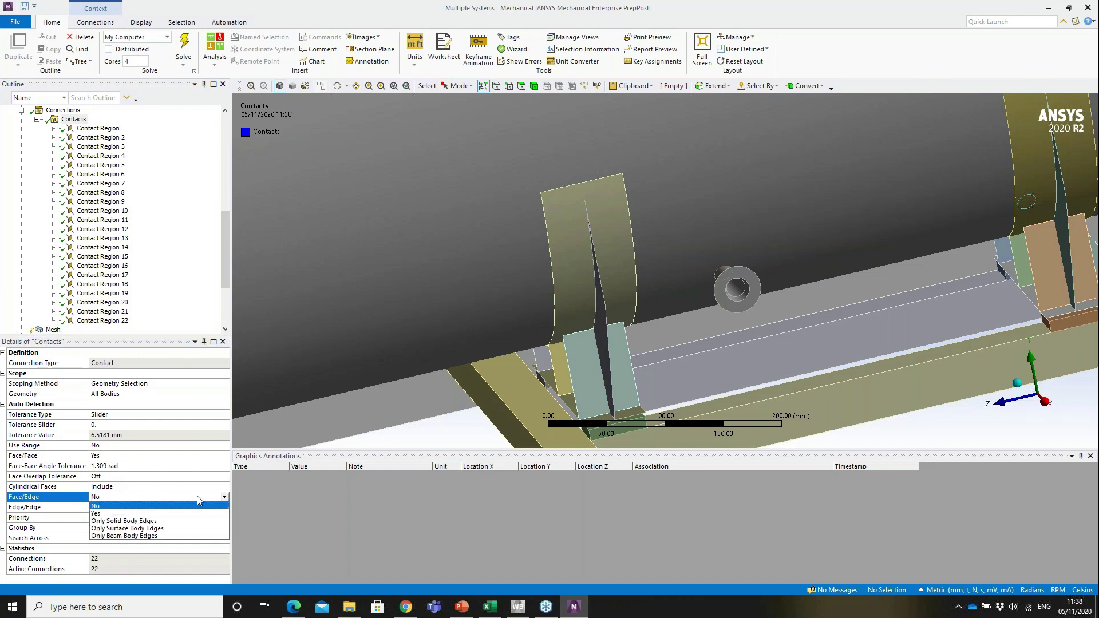
left_click(143, 514)
right_click(77, 122)
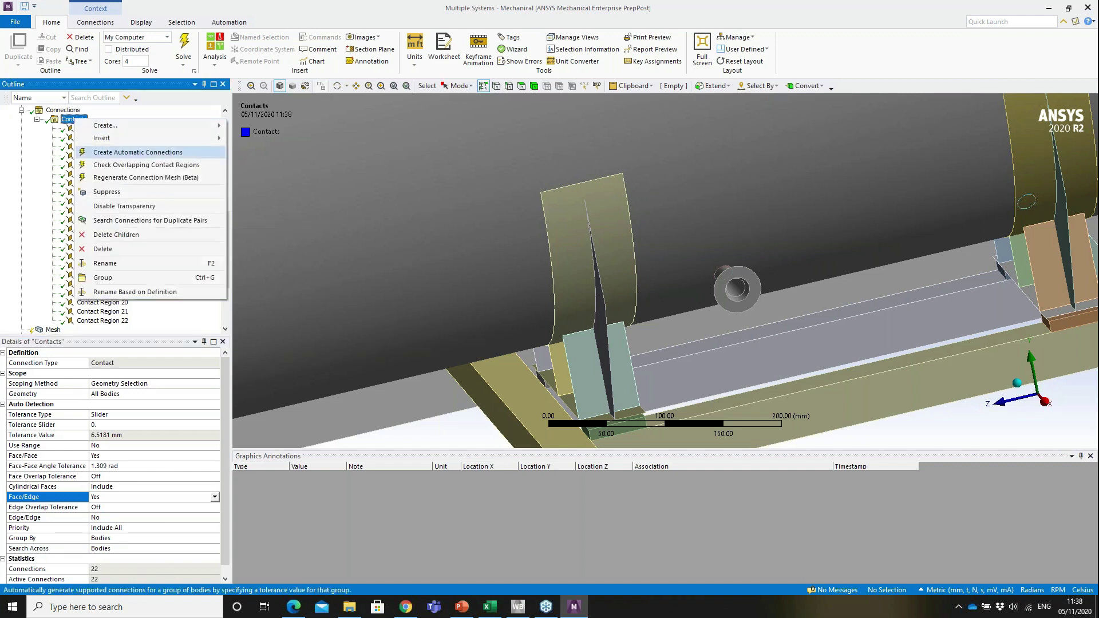
left_click(137, 153)
left_click(37, 110)
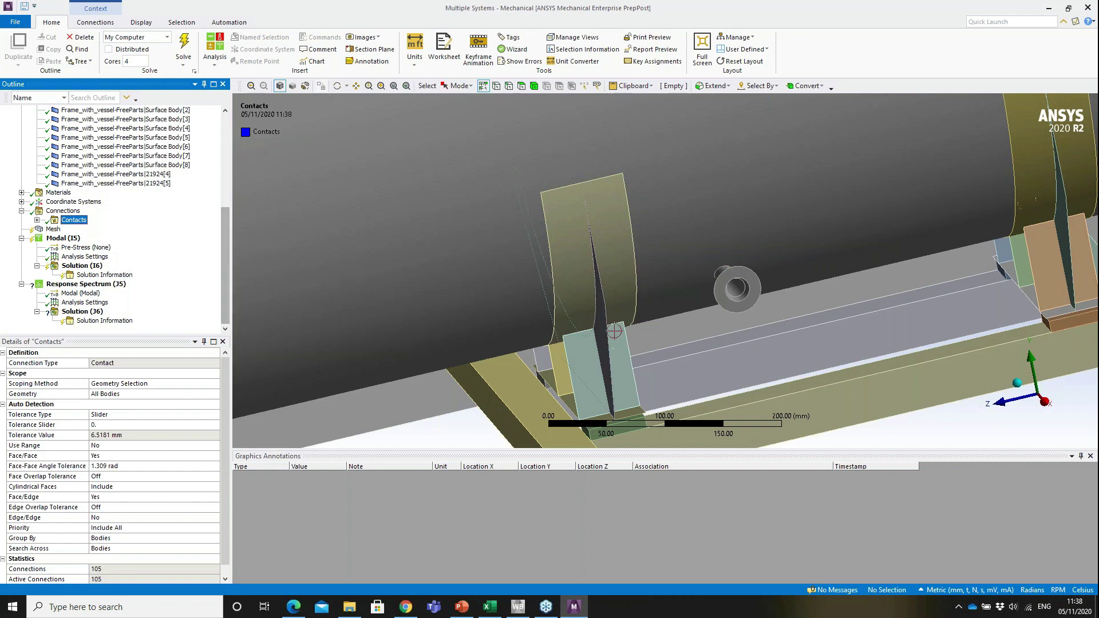
Set the global mesh element size to 20 mm.
scroll(621, 263, "down", 5)
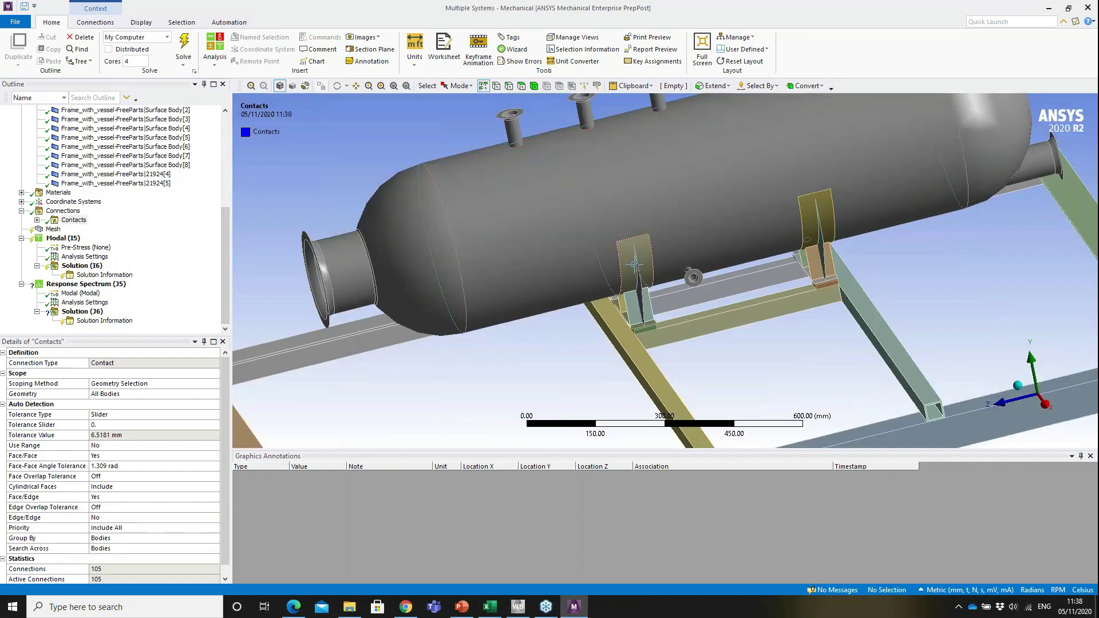
scroll(634, 265, "down", 3)
middle_click_drag(668, 340, 686, 320)
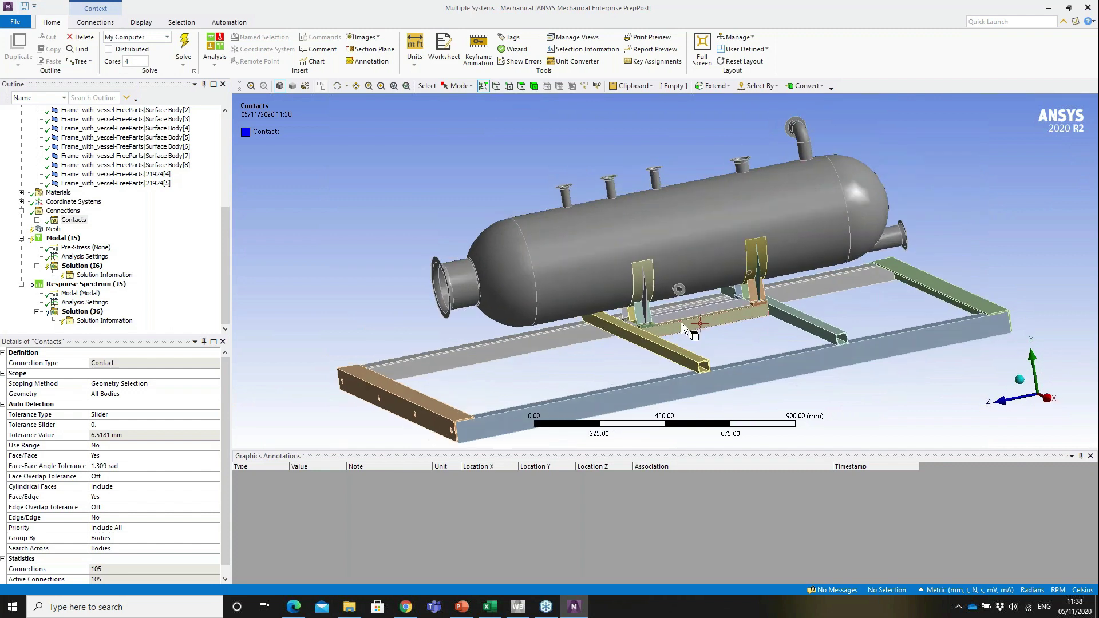
left_click(222, 241)
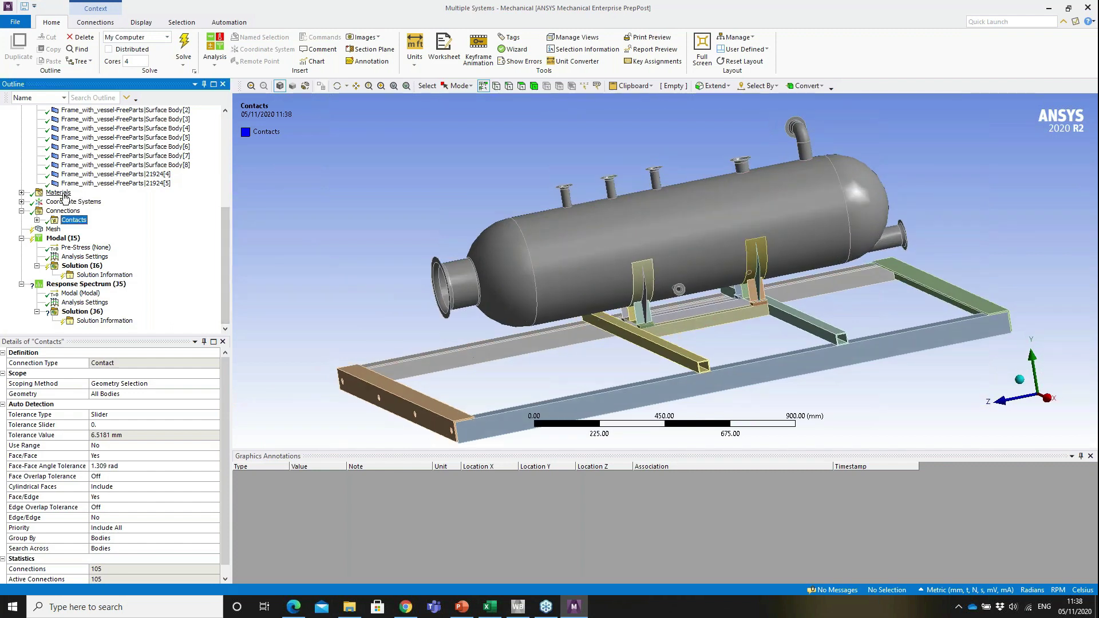
left_click(53, 229)
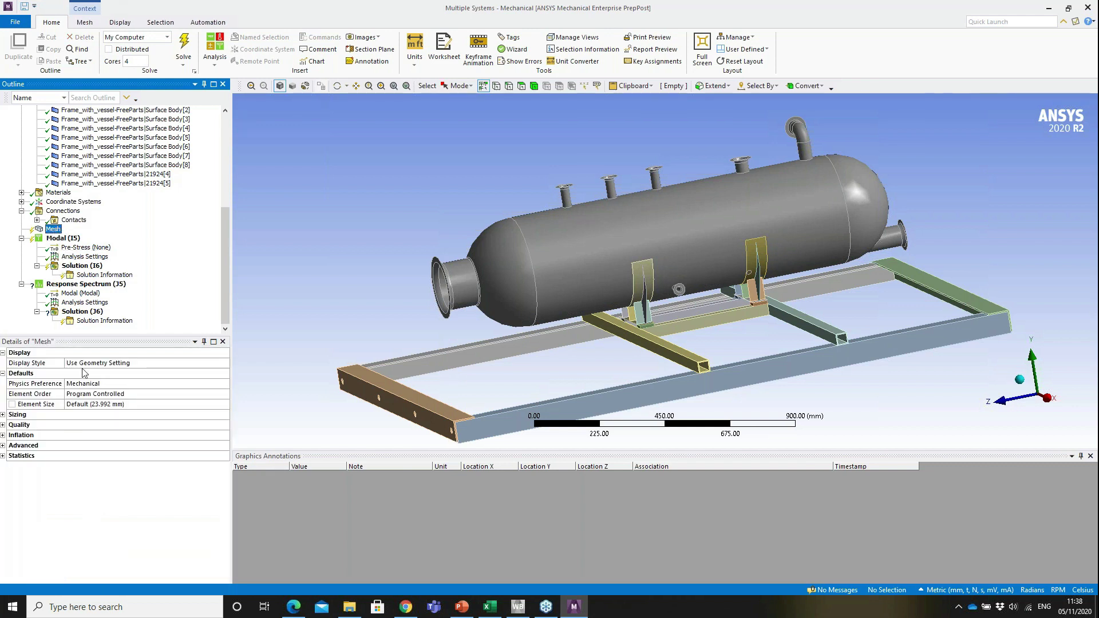
left_click(141, 404)
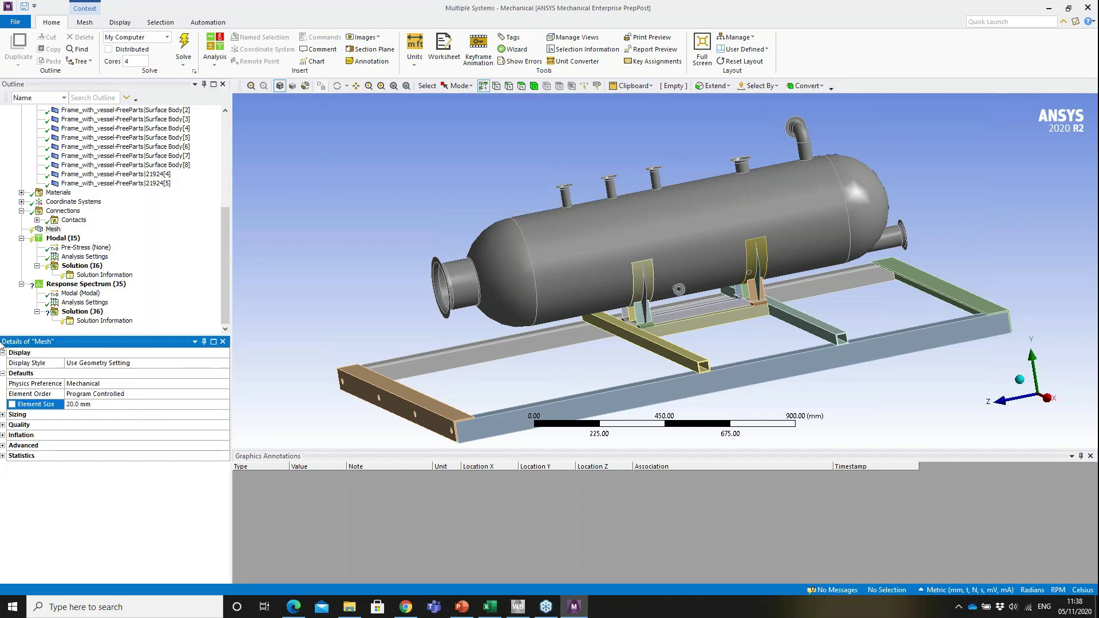
Check the maximum modes setting, and add total deformation and equivalent (von-Mises) stress results to the modal solution.
left_click(93, 258)
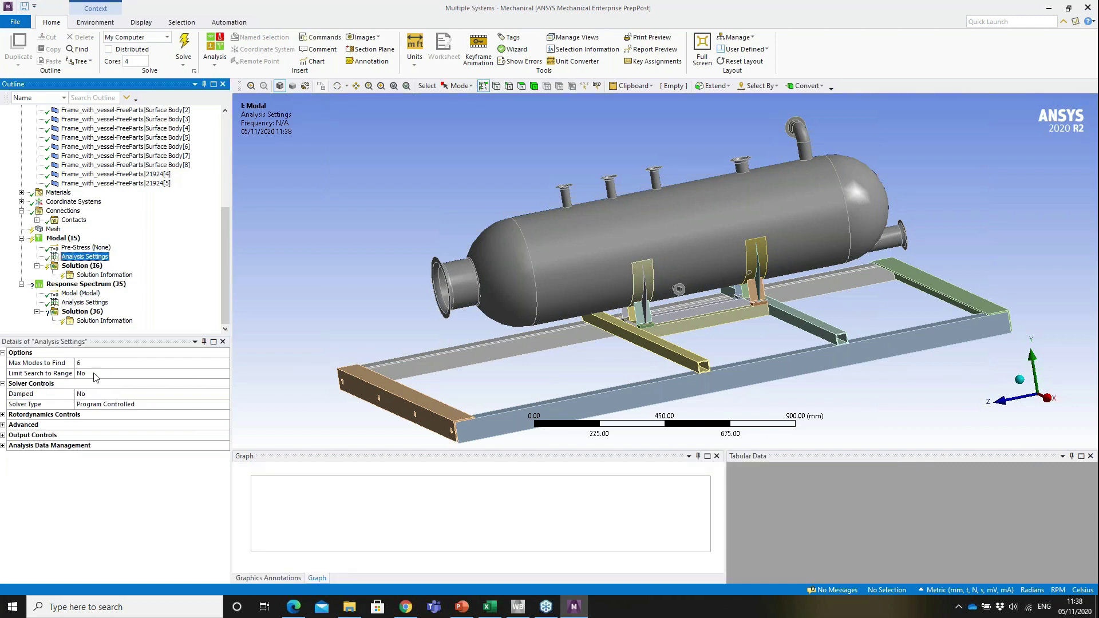
left_click(84, 364)
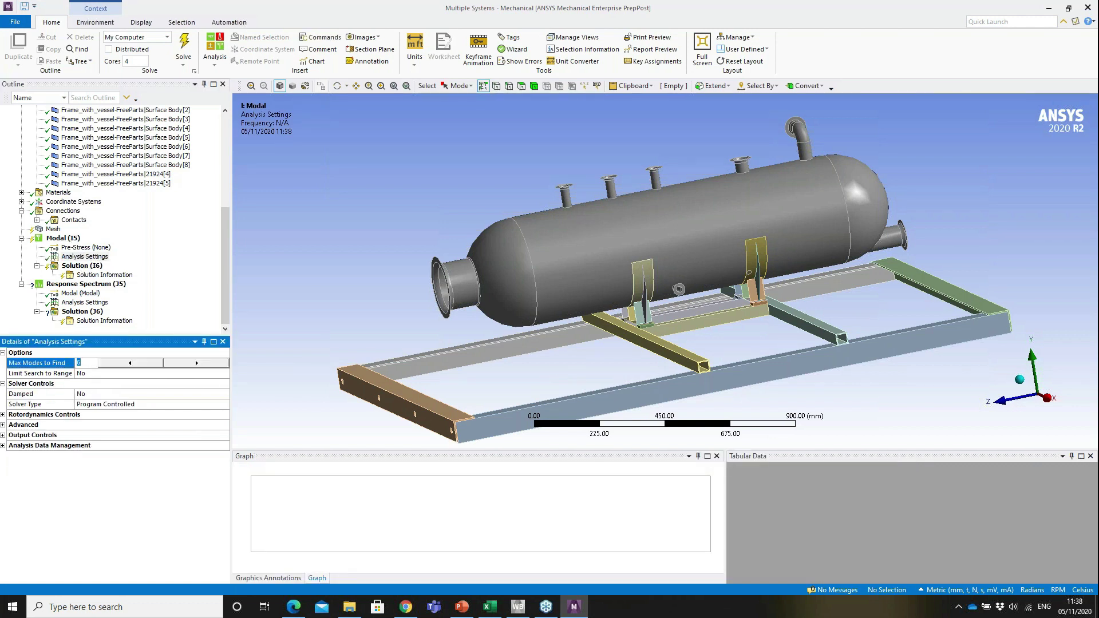
right_click(97, 267)
mouse_move(117, 271)
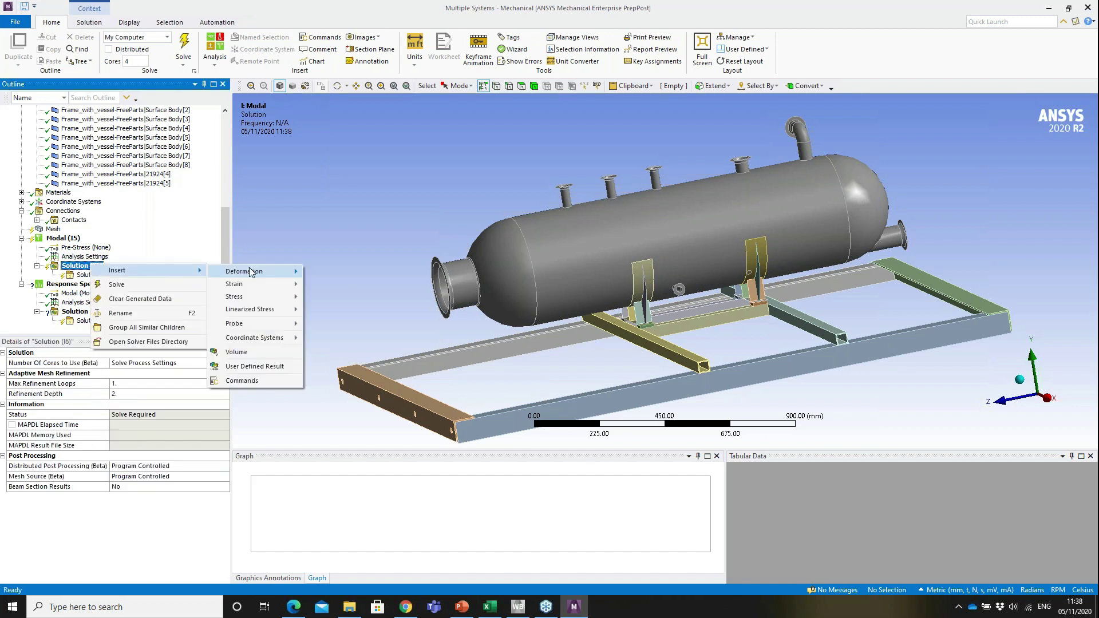
mouse_move(298, 273)
left_click(337, 274)
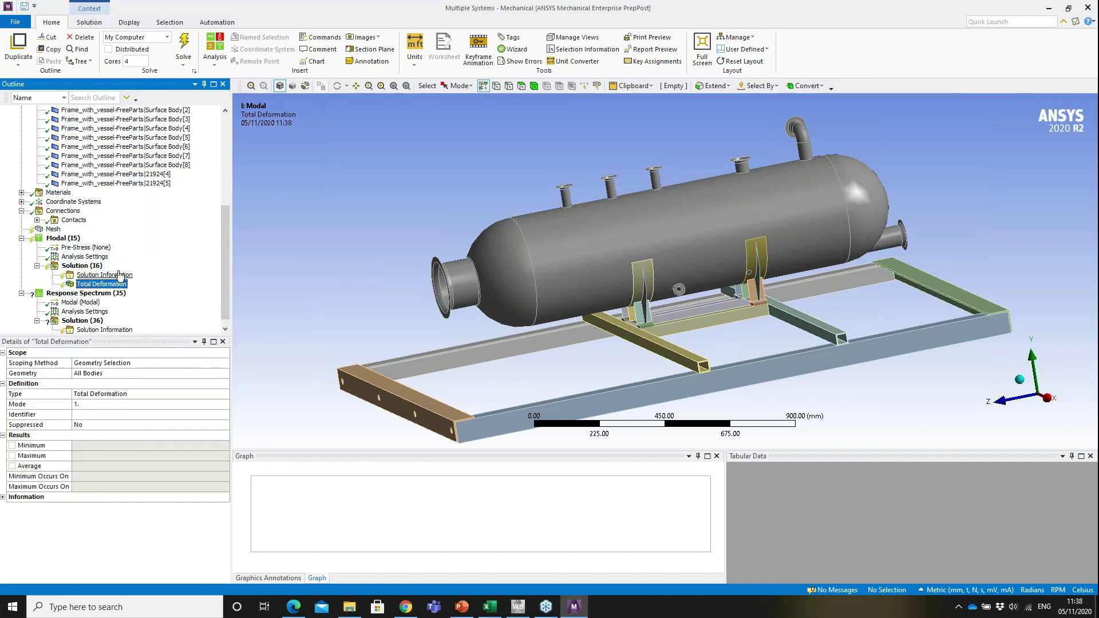
right_click(99, 267)
mouse_move(109, 274)
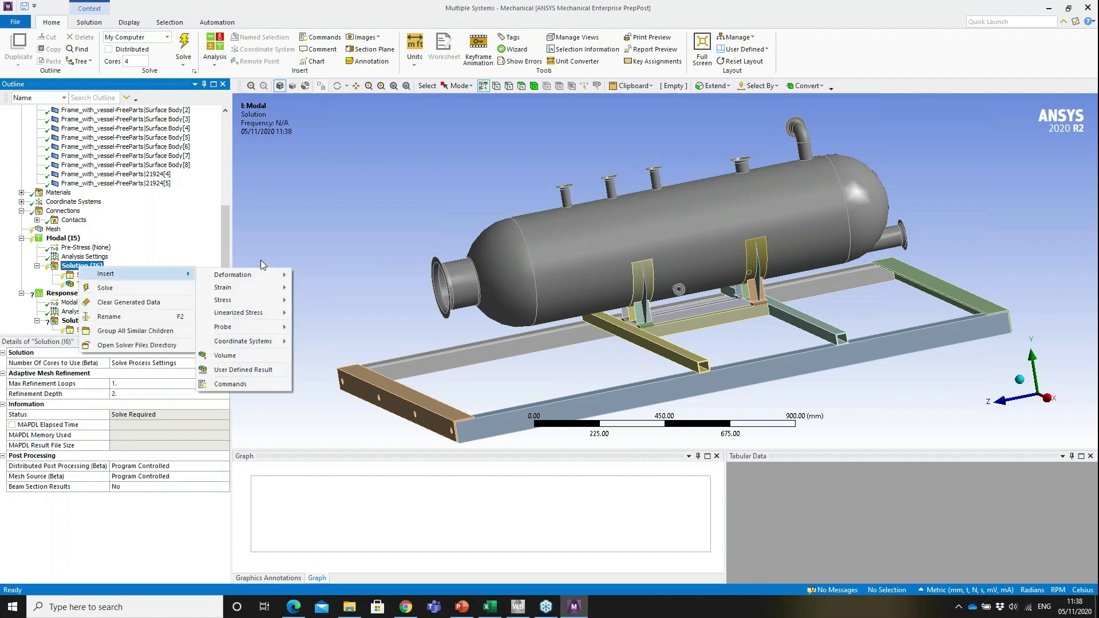
mouse_move(287, 313)
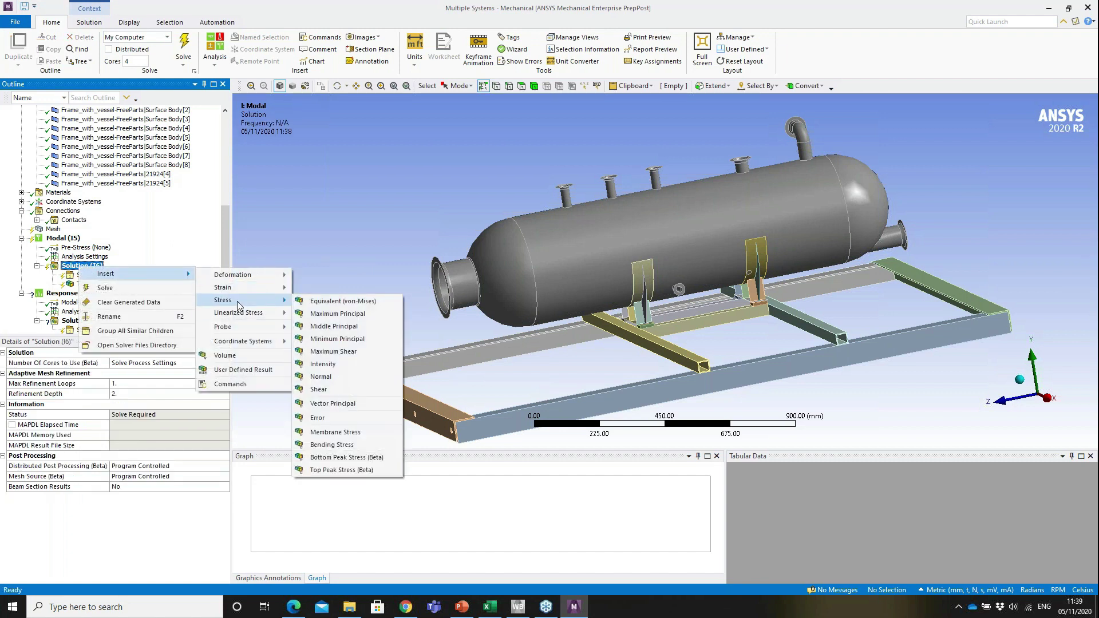
left_click(334, 303)
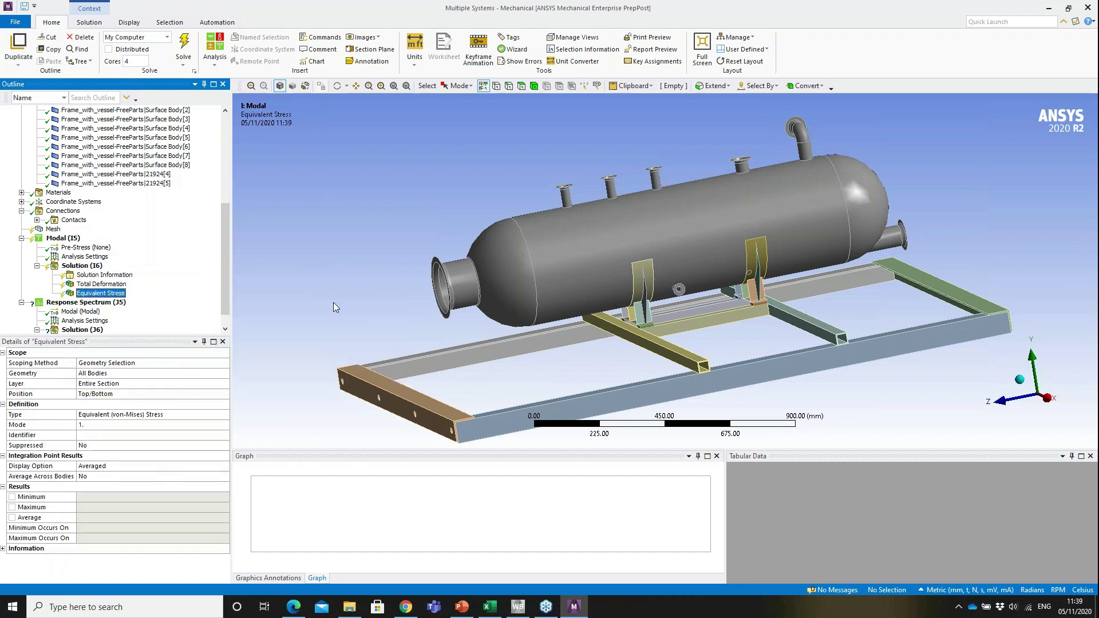
Review the output controls in the modal analysis settings.
left_click(84, 256)
left_click(3, 435)
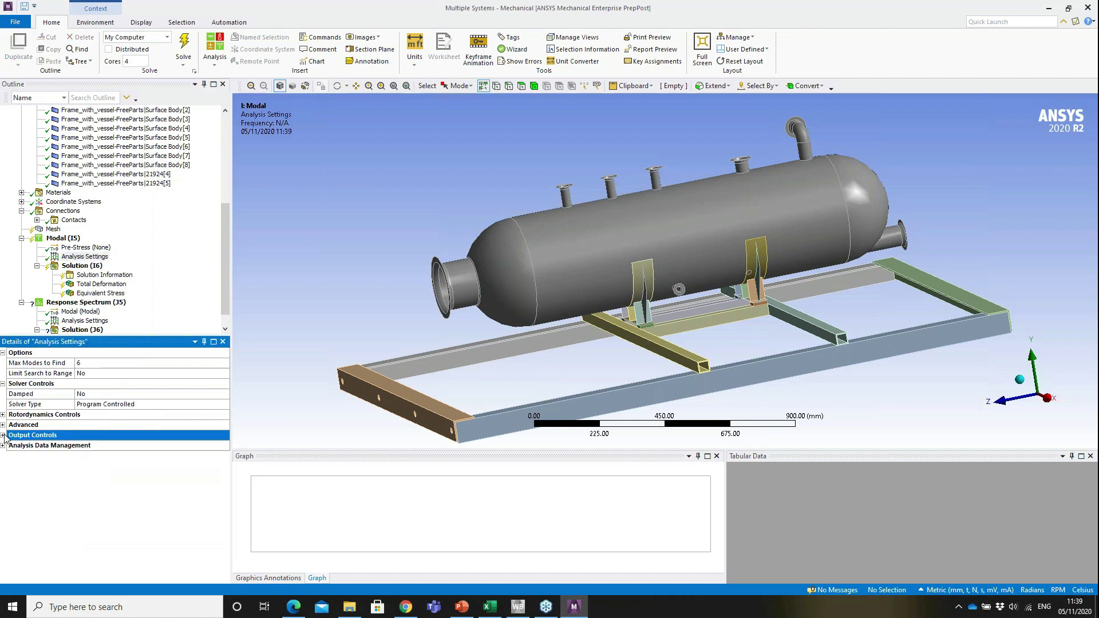
left_click(4, 435)
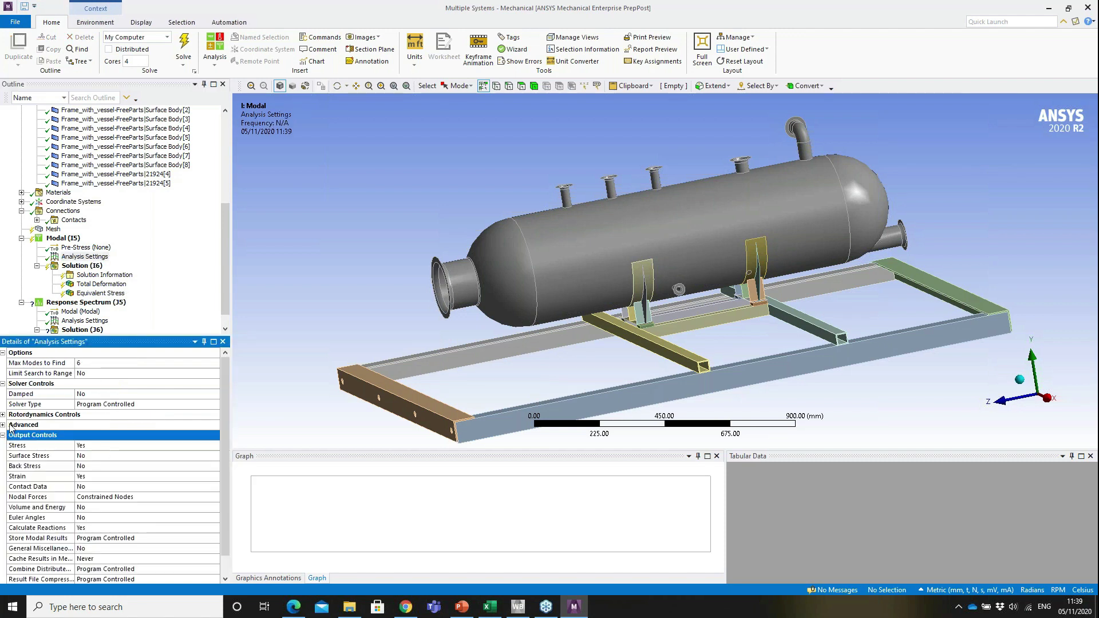
left_click(4, 436)
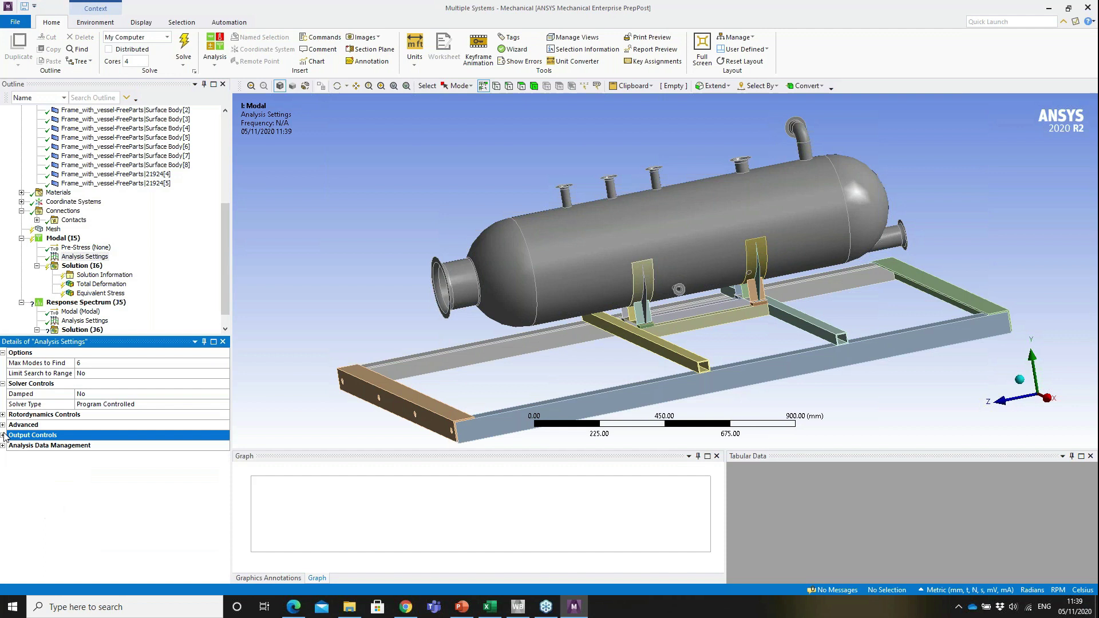
Generate the mesh for the frame and vessel.
left_click(61, 240)
left_click(54, 229)
right_click(55, 230)
left_click(96, 266)
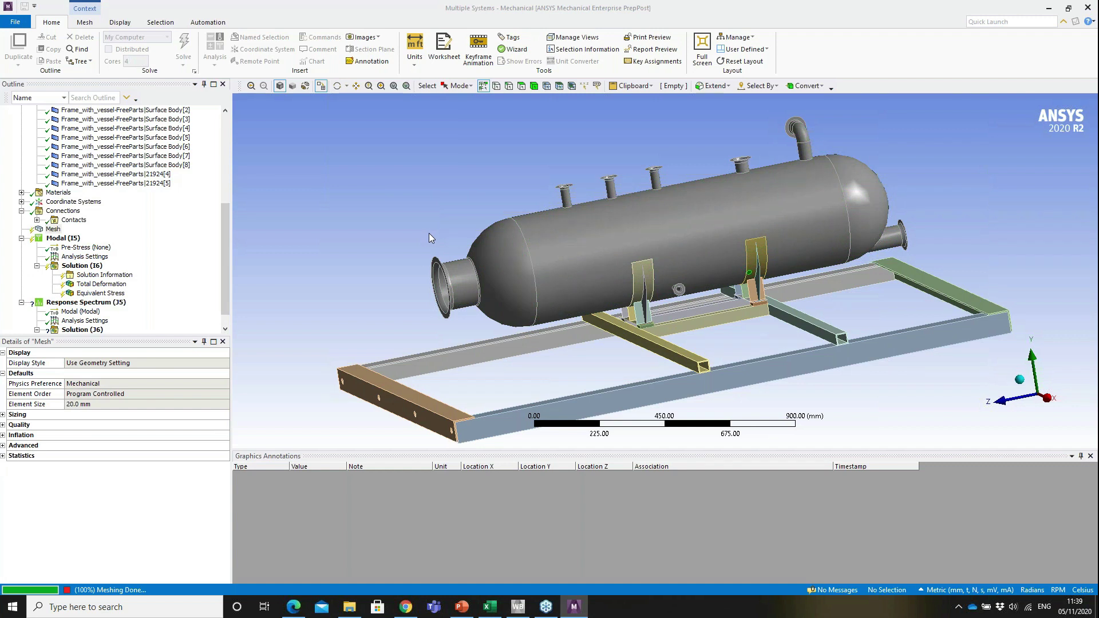
Select all faces with the same size as the bolt hole's cylindrical face in the frame's end beam.
middle_click_drag(437, 232, 642, 315)
right_click_drag(452, 312, 541, 392)
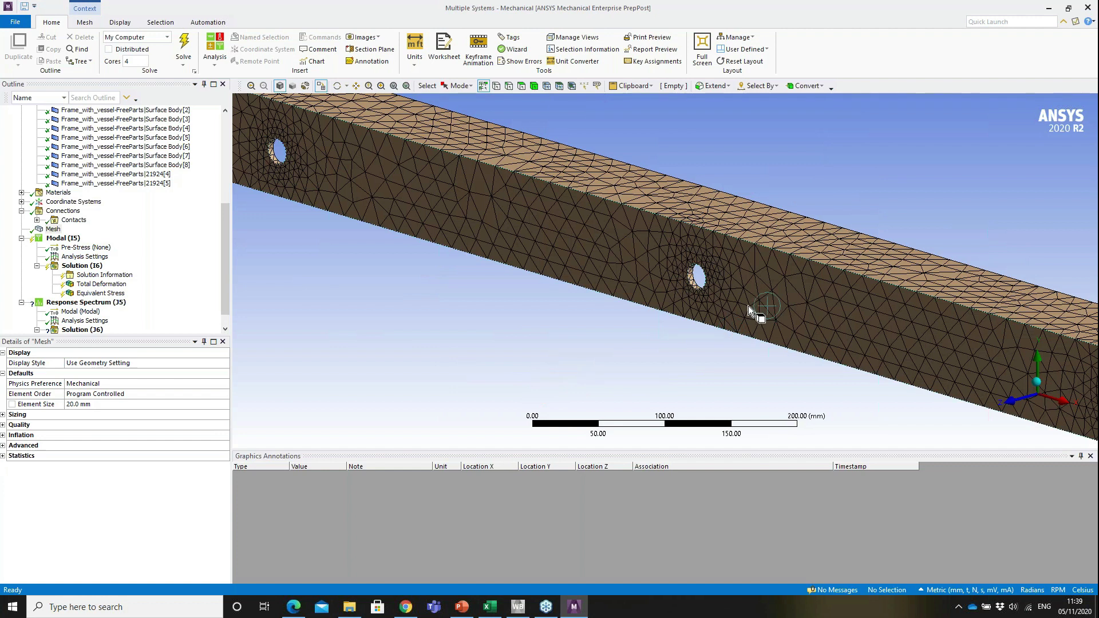
left_click(704, 278)
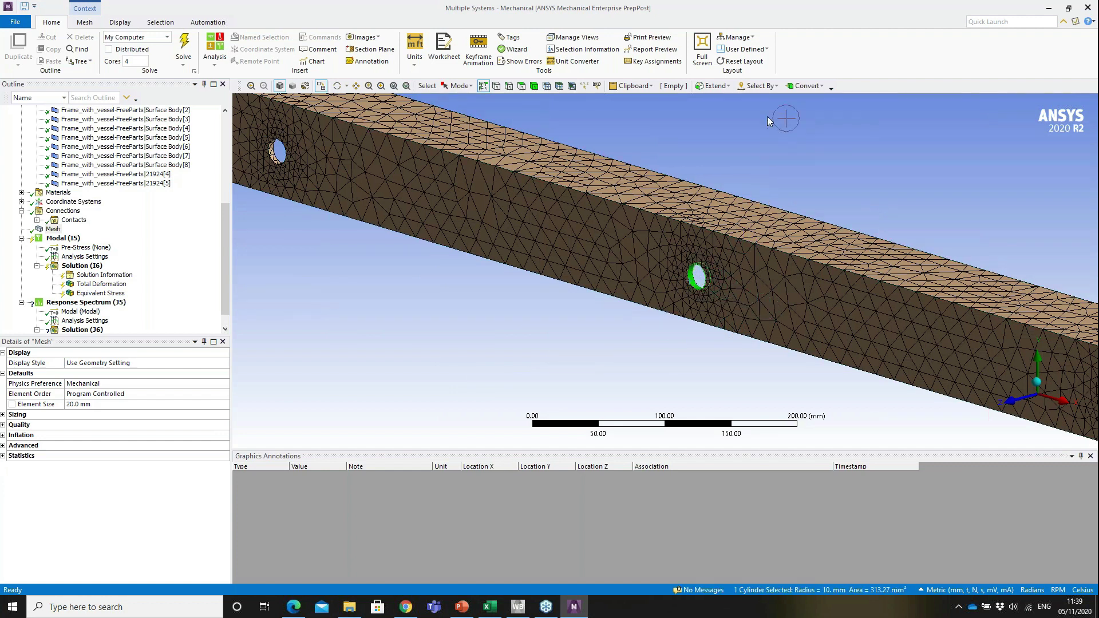
left_click(728, 87)
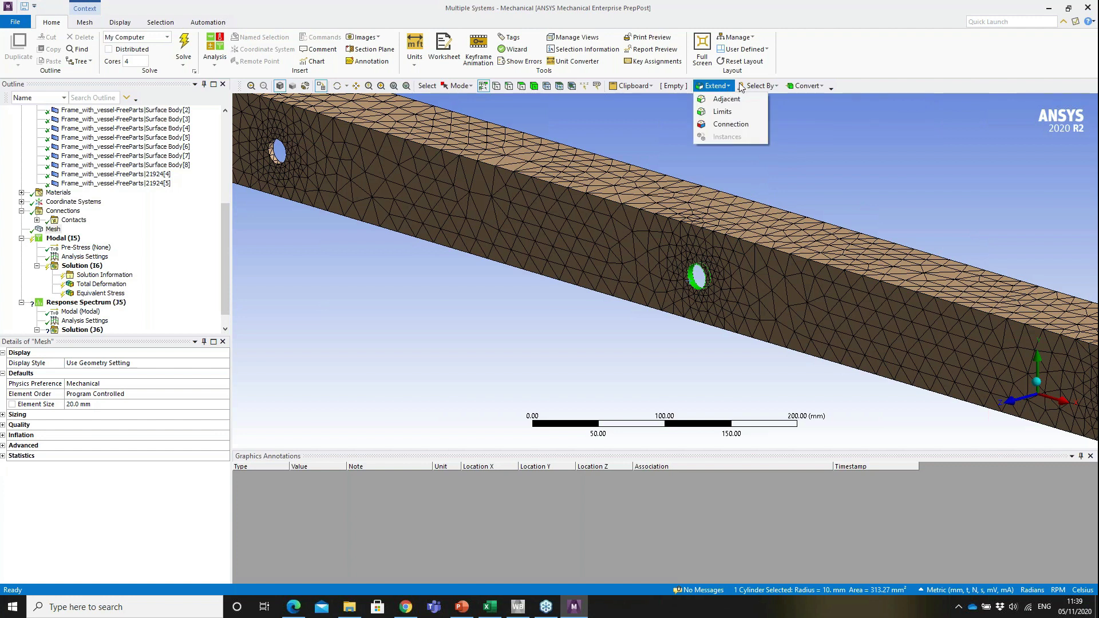
left_click(741, 87)
mouse_move(780, 125)
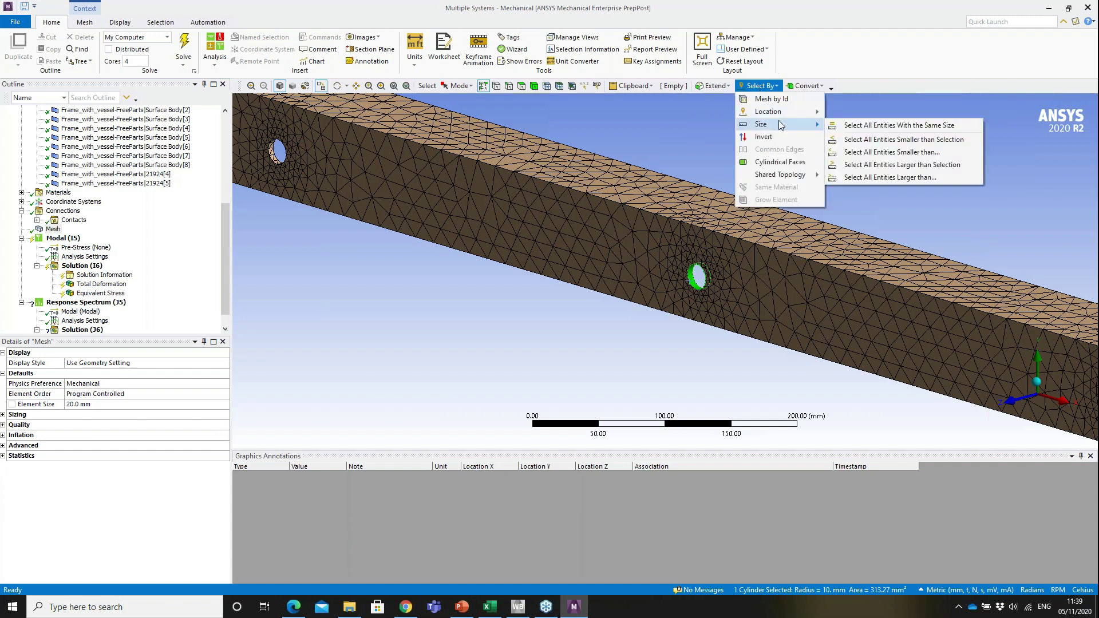
left_click(882, 125)
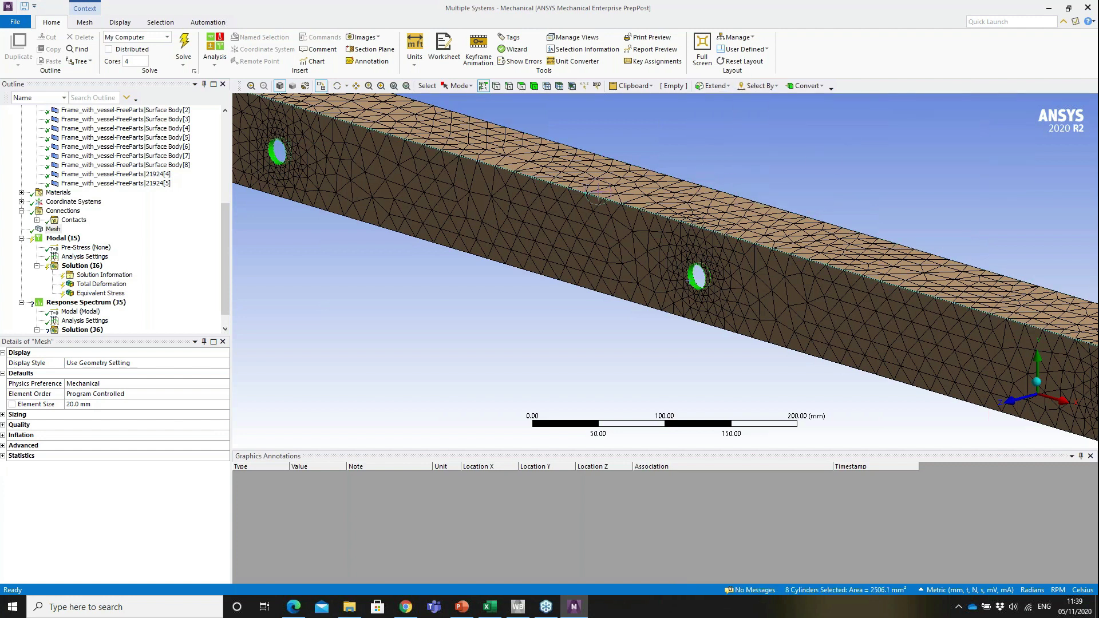
Add a fixed support to the modal analysis on the selected bolt hole faces of the frame.
scroll(571, 208, "down", 5)
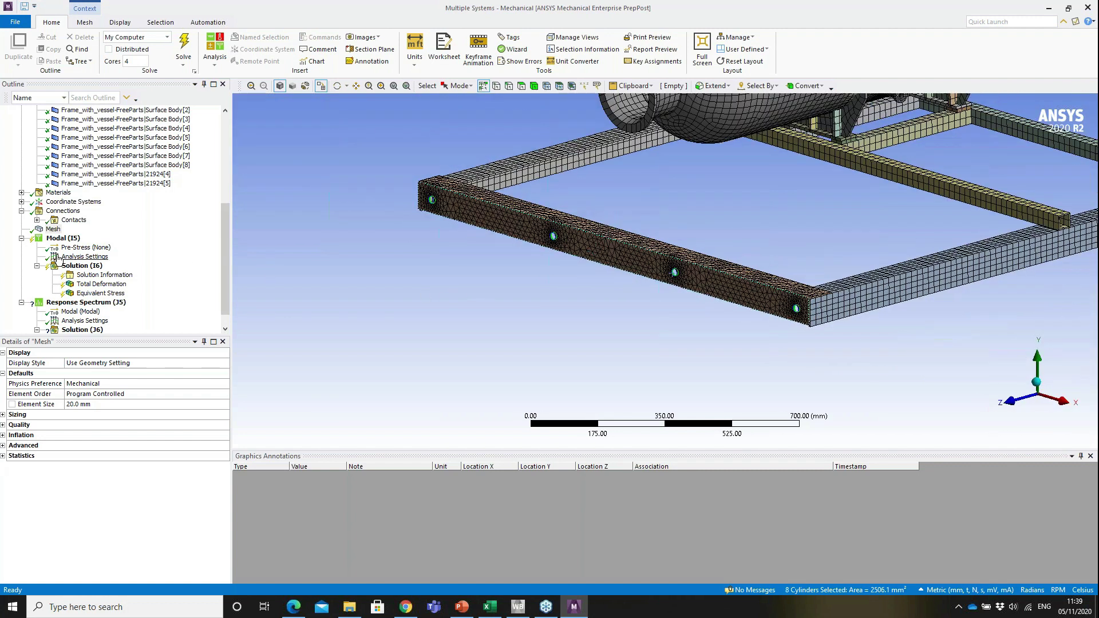
left_click(60, 239)
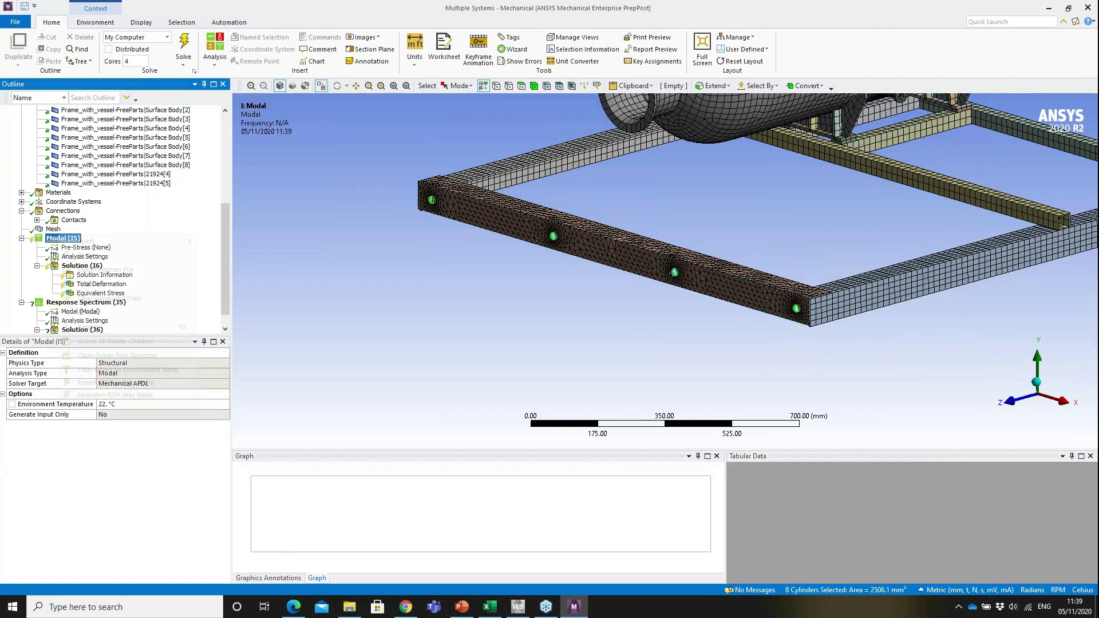
right_click(60, 239)
mouse_move(132, 241)
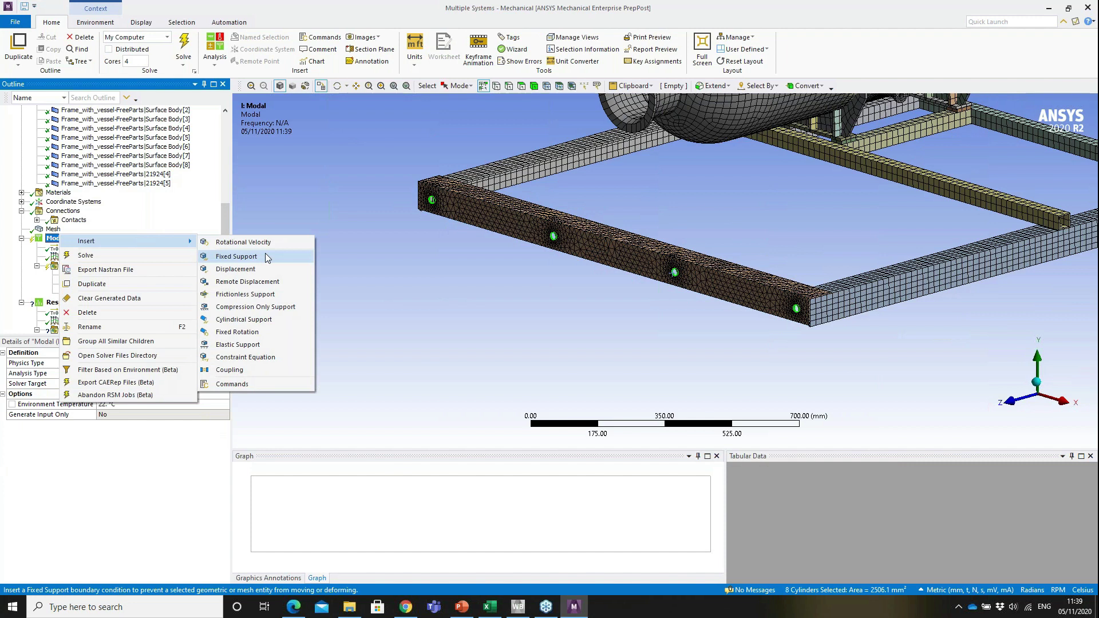
left_click(266, 254)
middle_click_drag(733, 207, 690, 205)
Solve the modal analysis and display the detailed solution progress.
left_click(63, 238)
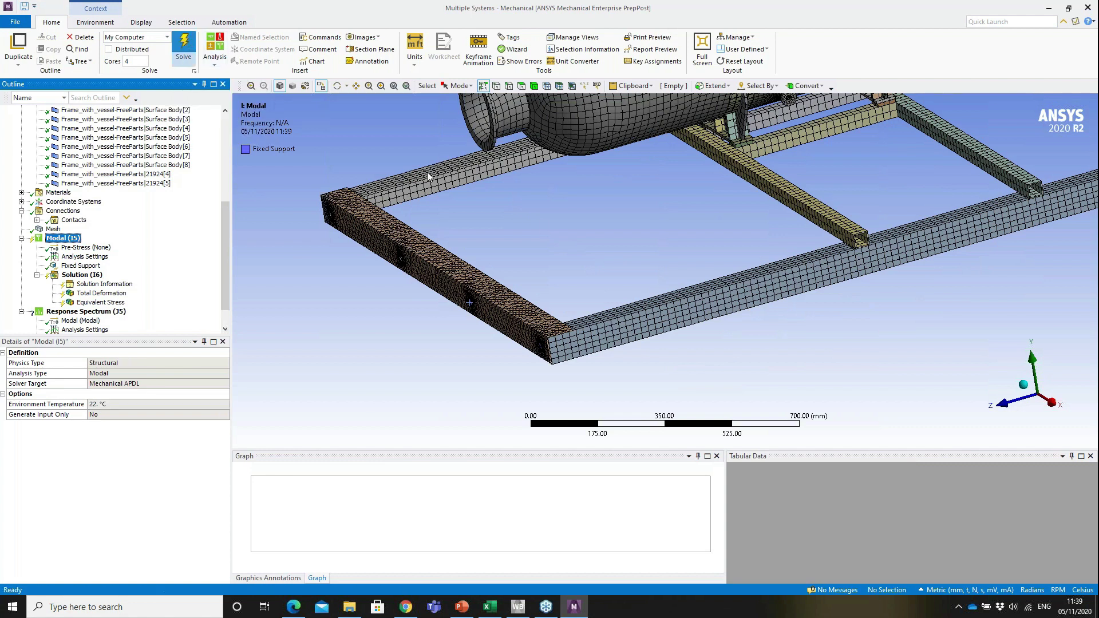
left_click(554, 228)
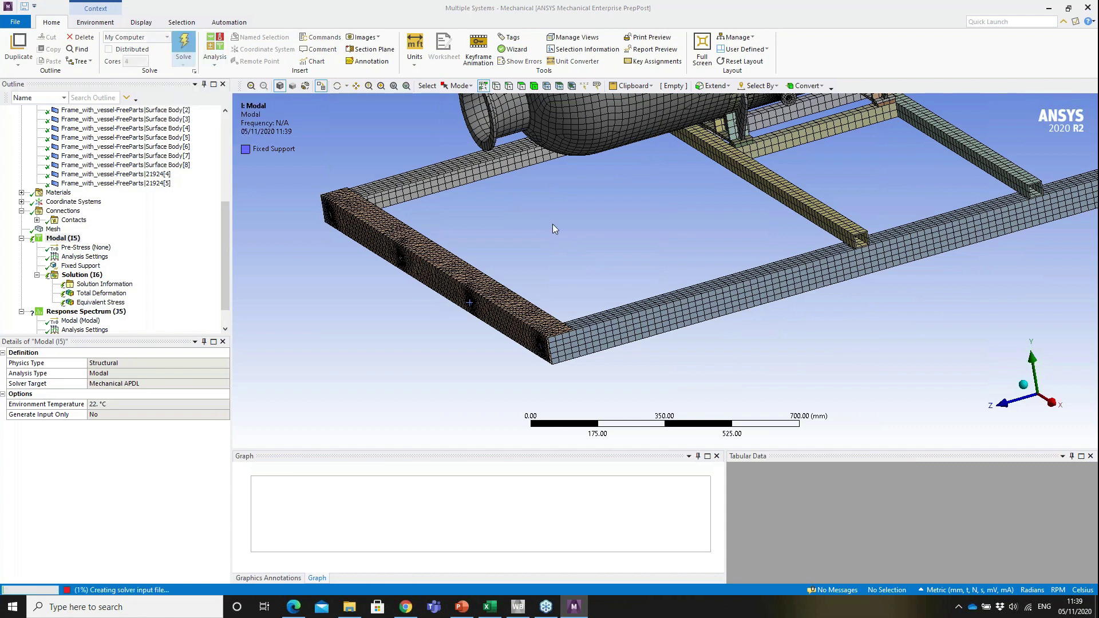
middle_click_drag(743, 233, 731, 279)
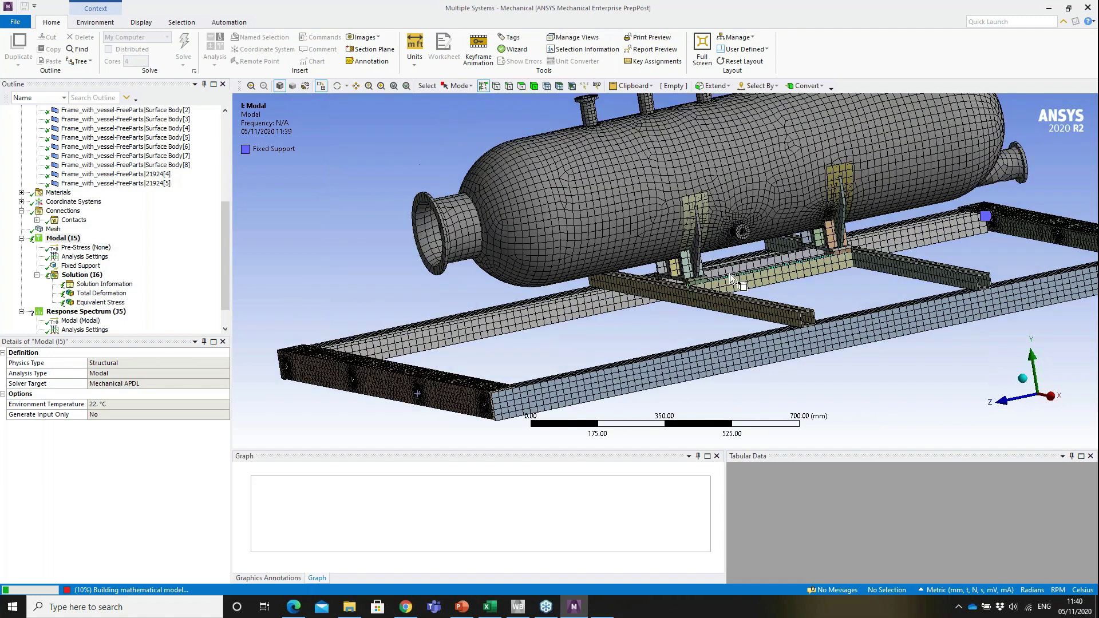
scroll(732, 279, "down", 2)
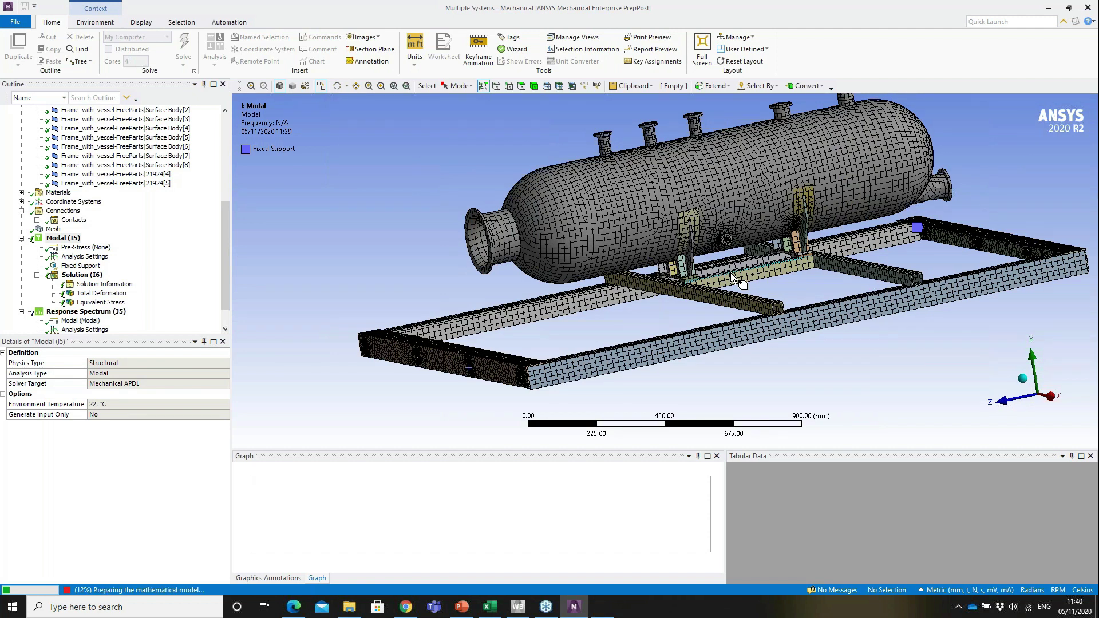
left_click(130, 590)
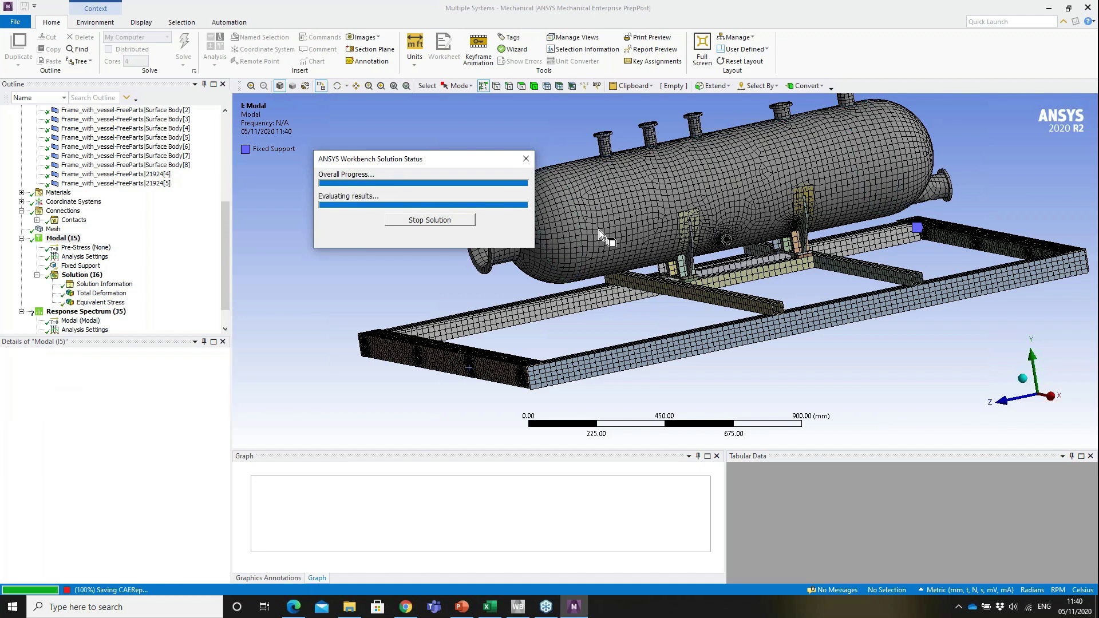
Inspect the total deformation of mode 1 and play its mode shape animation.
left_click(100, 294)
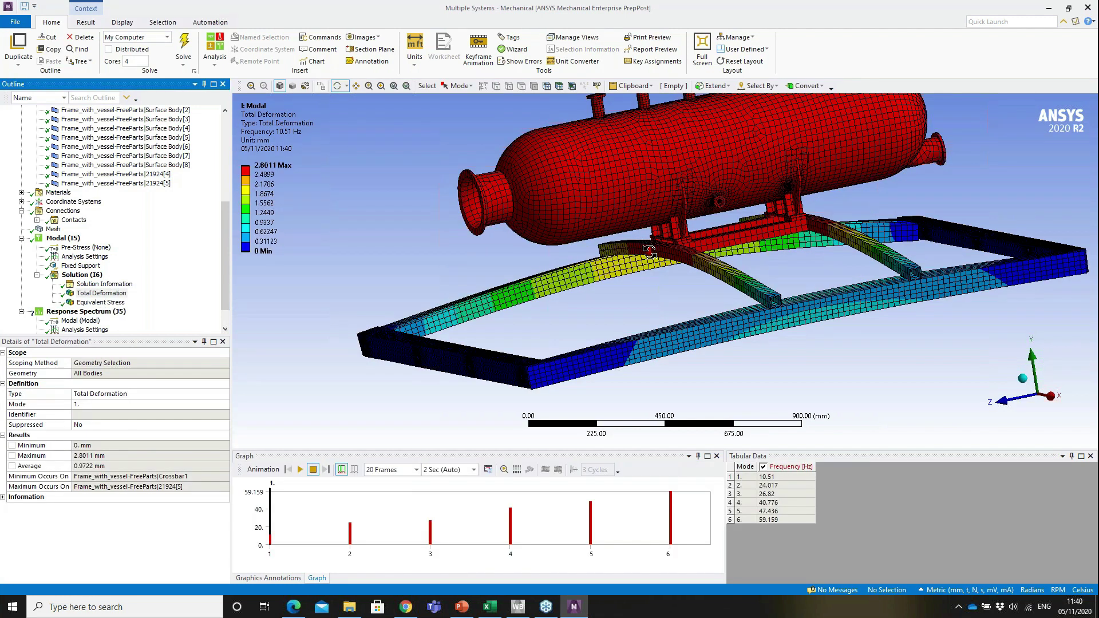
left_click_drag(650, 252, 687, 277)
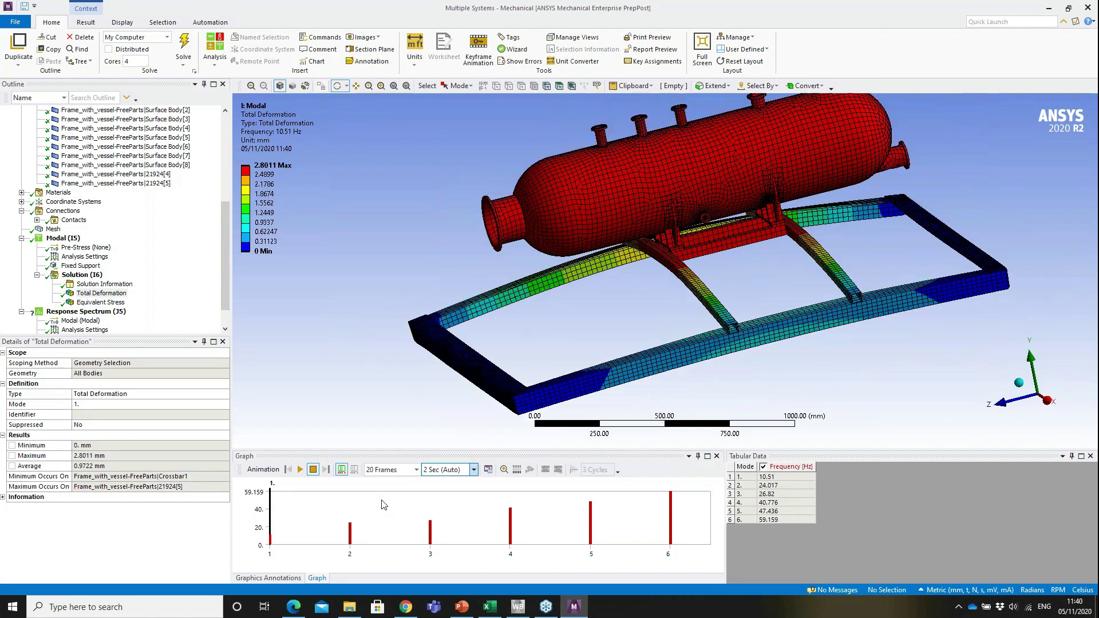
left_click(300, 470)
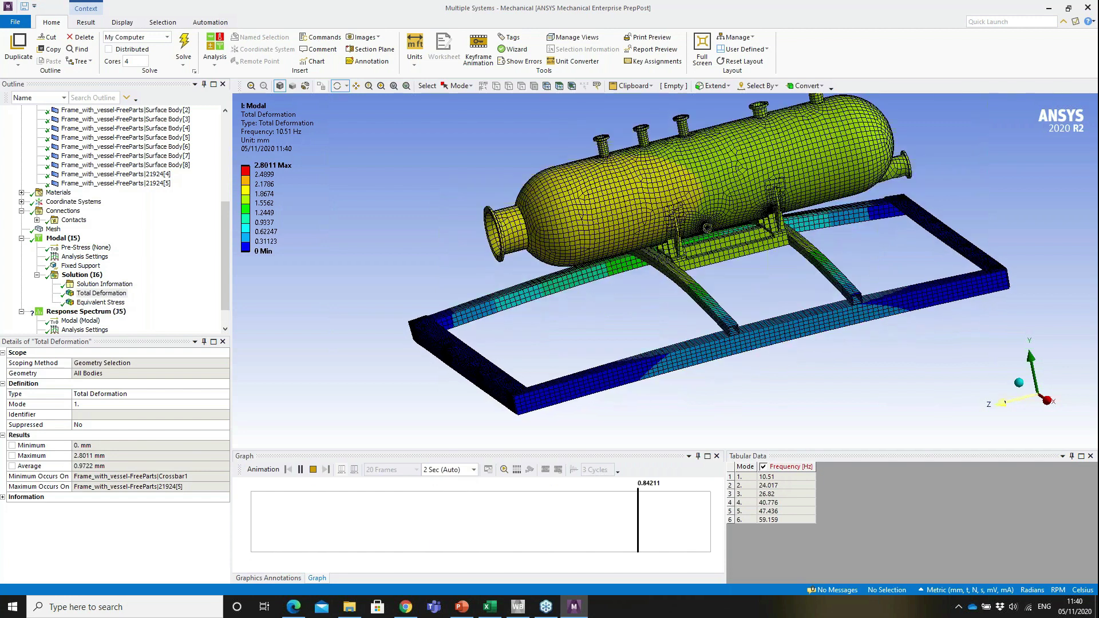
left_click(313, 469)
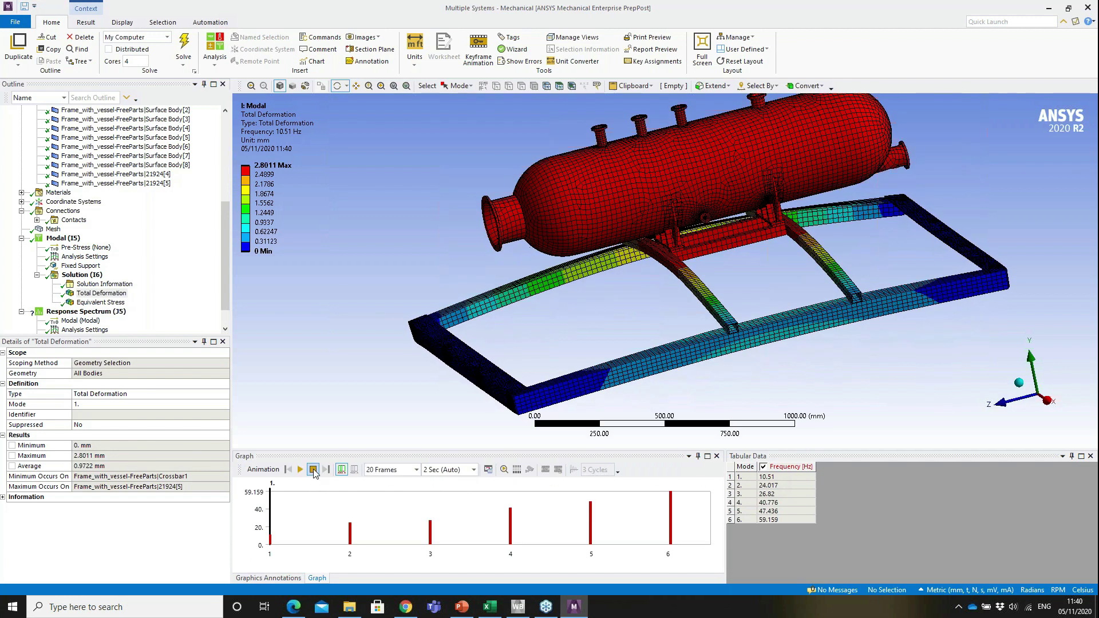
Examine the modal equivalent (von-Mises) stress distribution on the frame and vessel.
left_click(94, 304)
left_click_drag(685, 300, 618, 294)
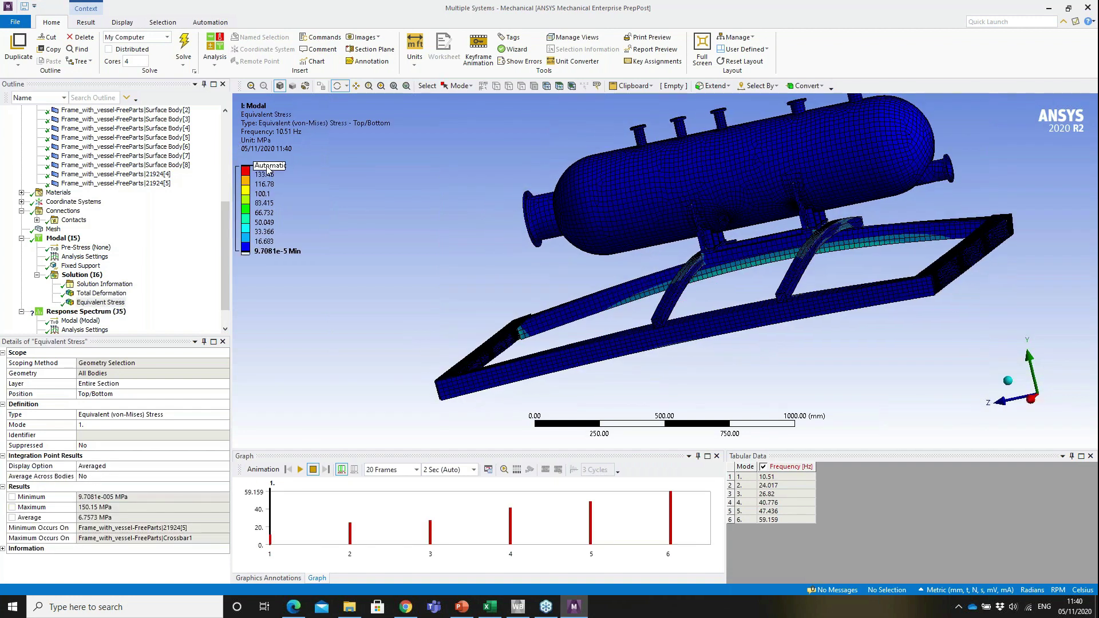
left_click(269, 166)
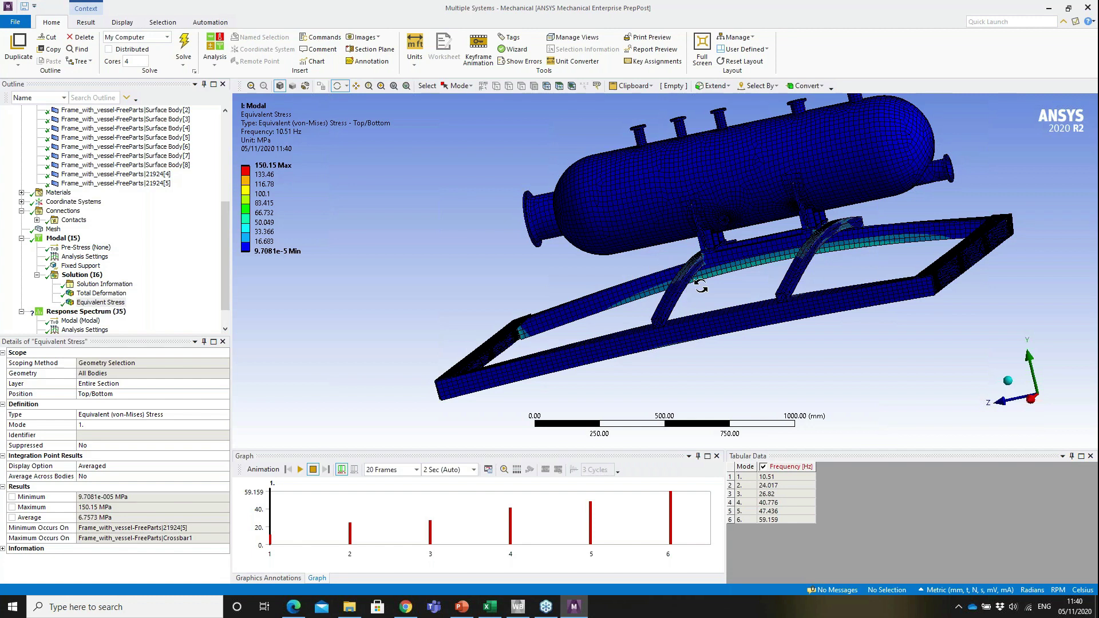
left_click_drag(701, 287, 601, 301)
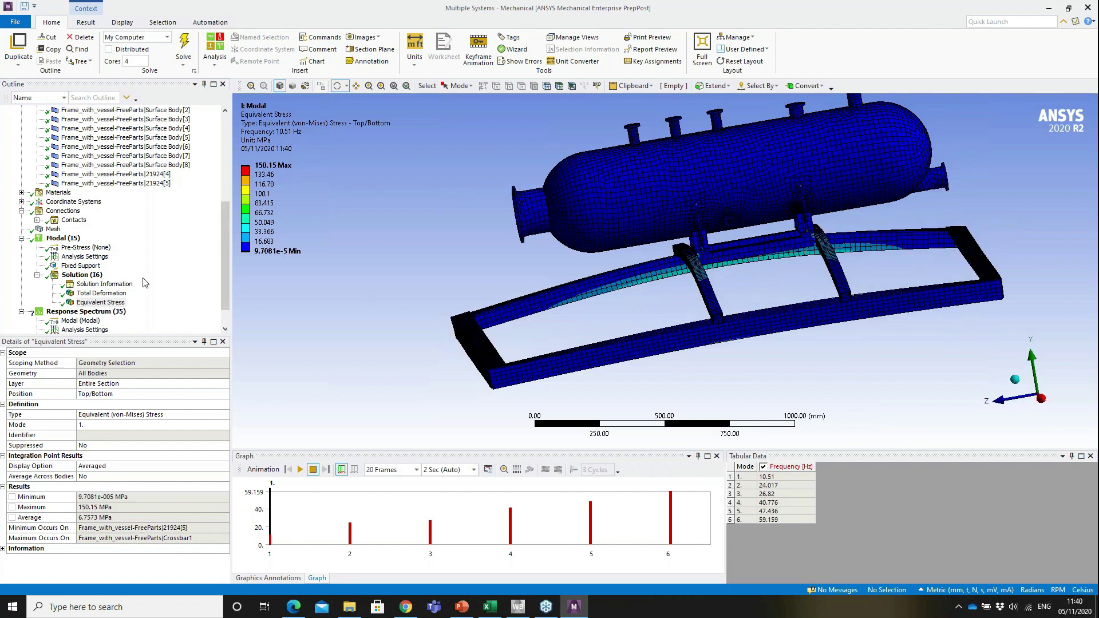
Insert an RS Acceleration load into the response spectrum analysis.
left_click(80, 312)
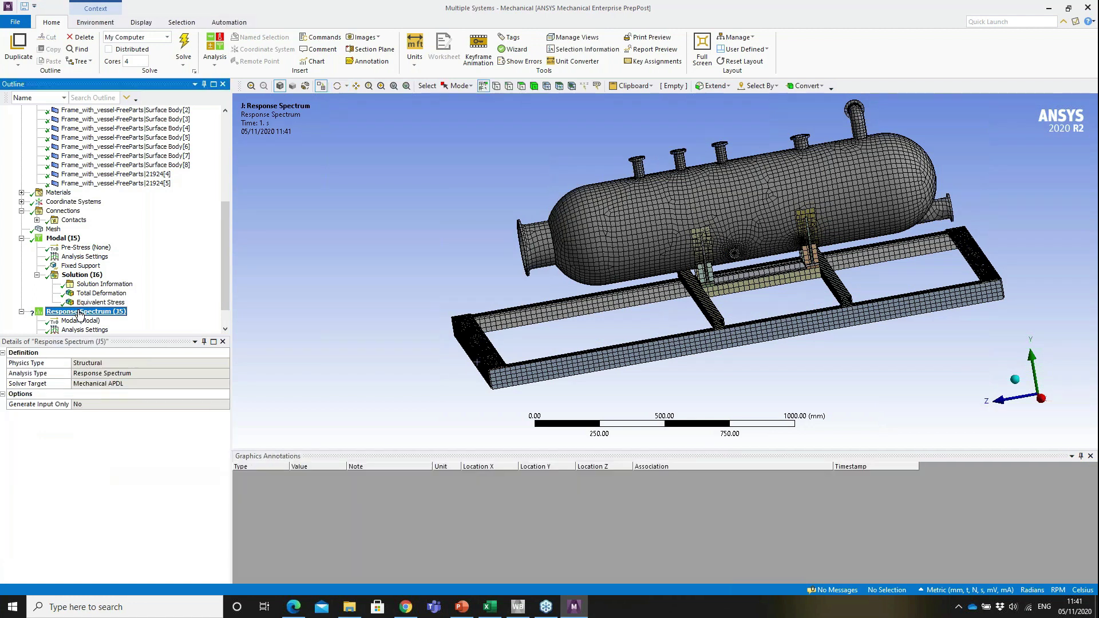
scroll(227, 298, "down", 1)
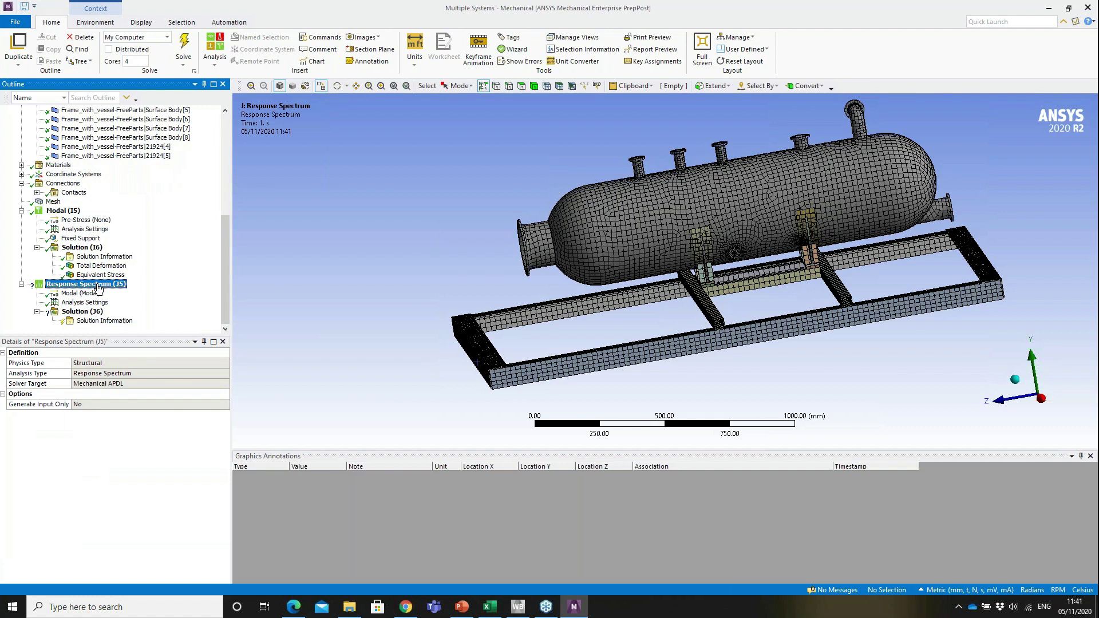
right_click(98, 288)
mouse_move(169, 295)
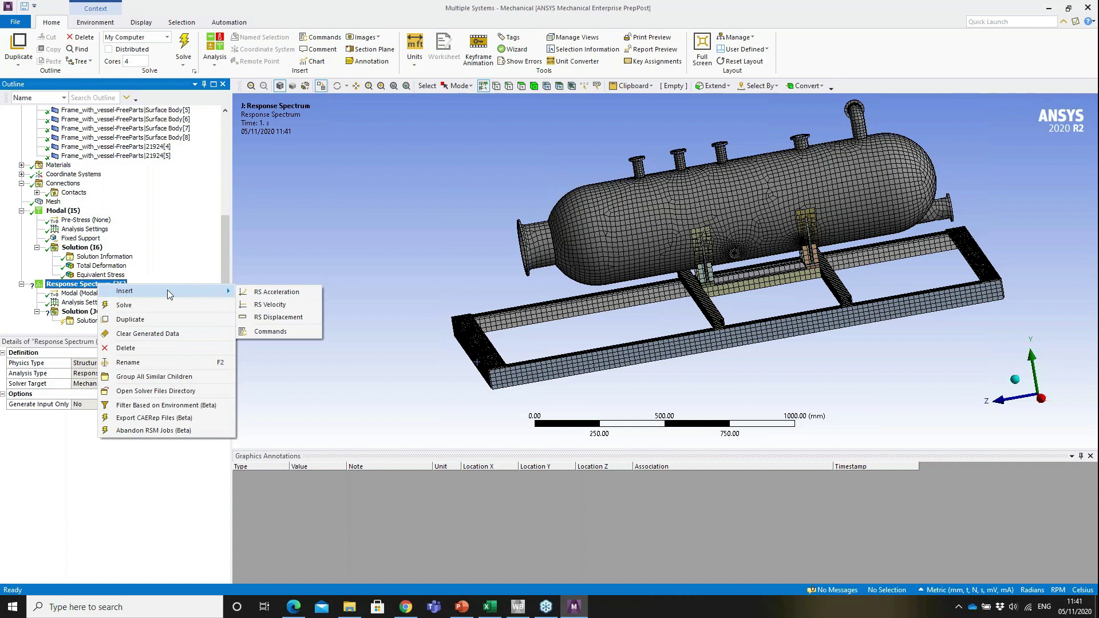
left_click(296, 293)
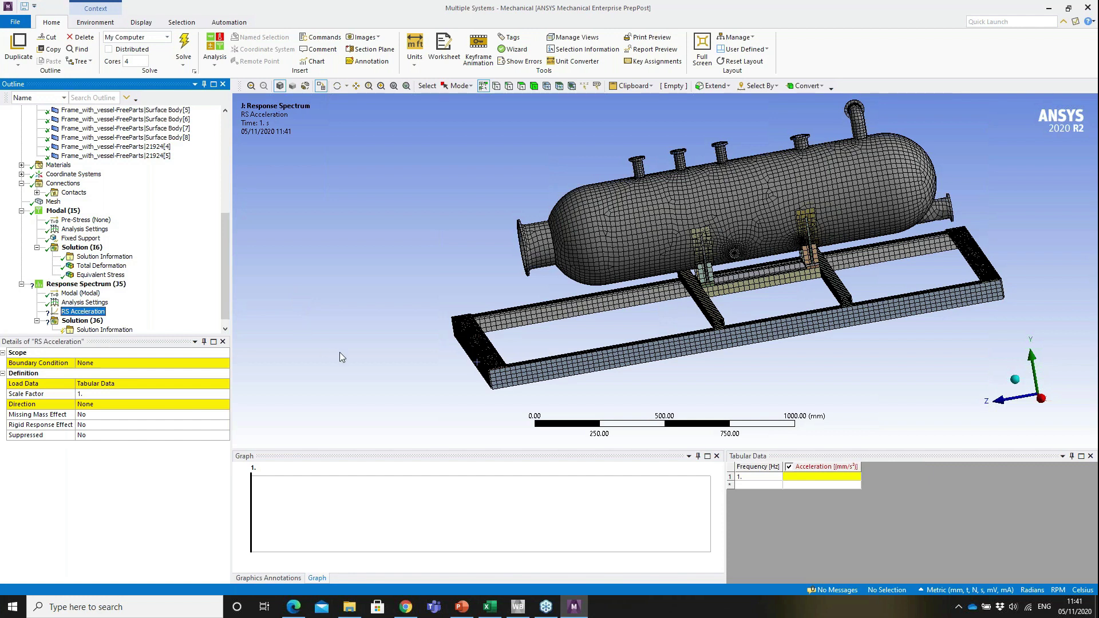
Set the RS Acceleration's boundary condition to All Supports.
left_click(207, 366)
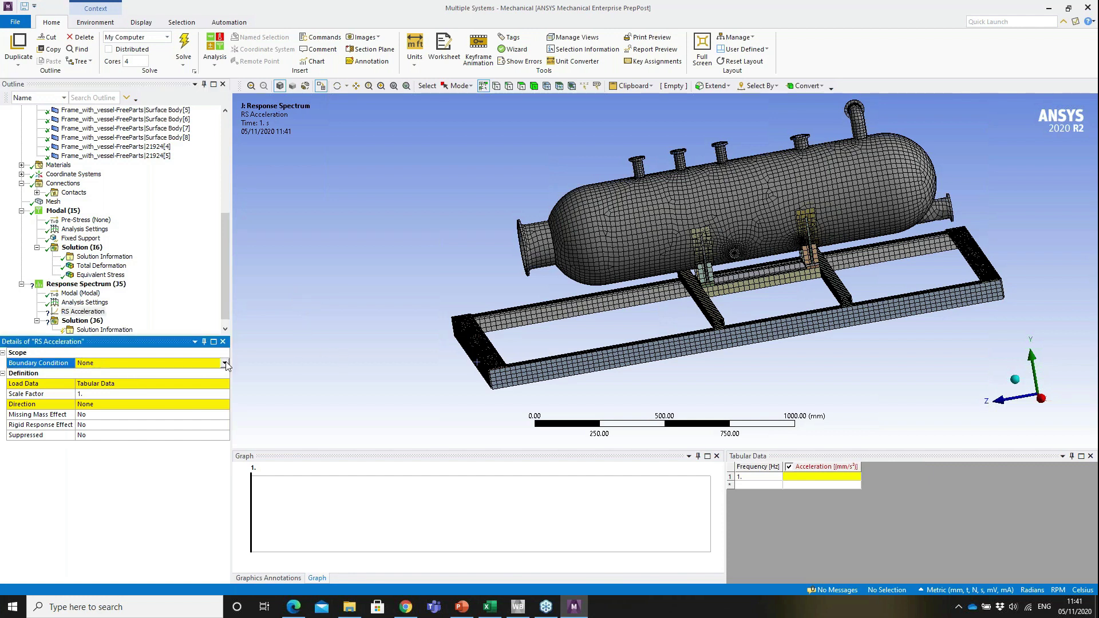
left_click(226, 366)
left_click(121, 378)
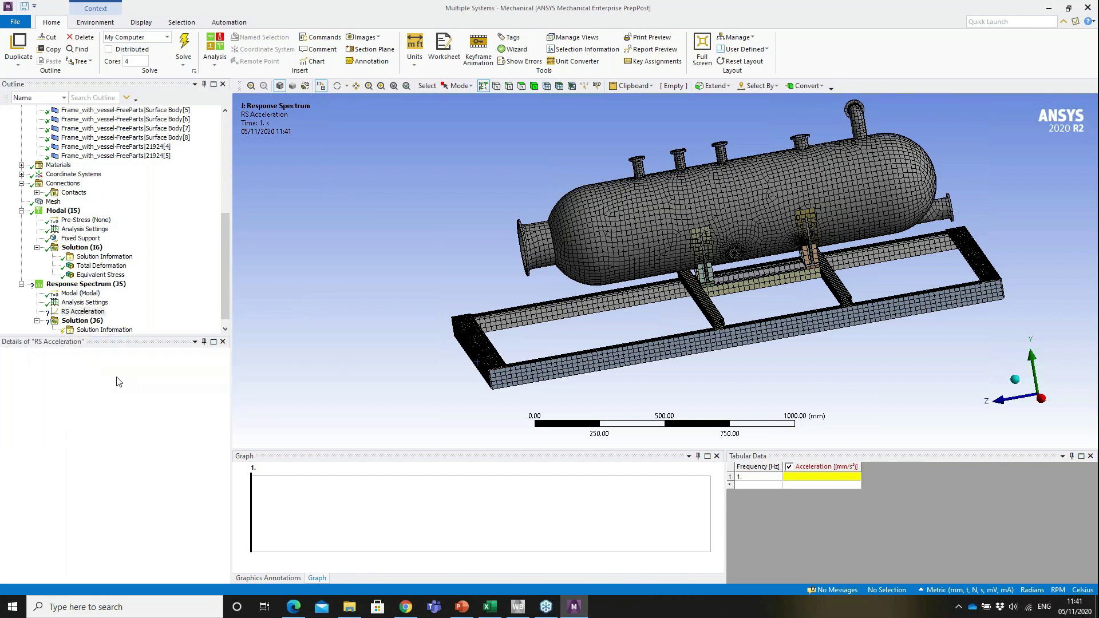
middle_click_drag(564, 374, 416, 366)
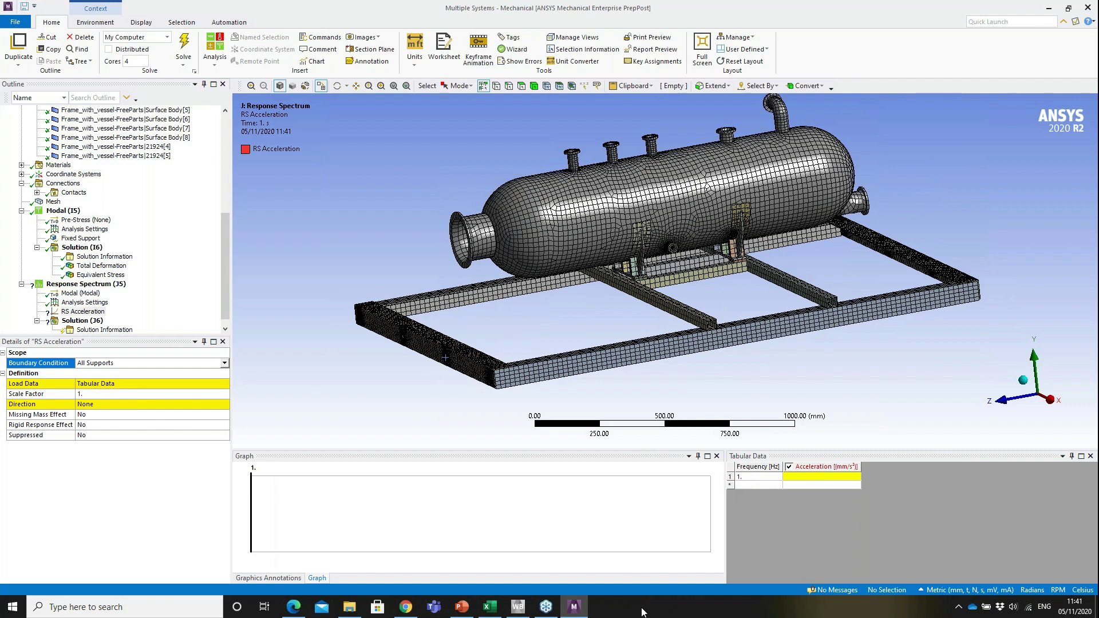
Switch to Spectra.xls in Excel and copy the earthquake frequency and acceleration values in A4:B33 of the Spectrum sheet.
left_click(490, 608)
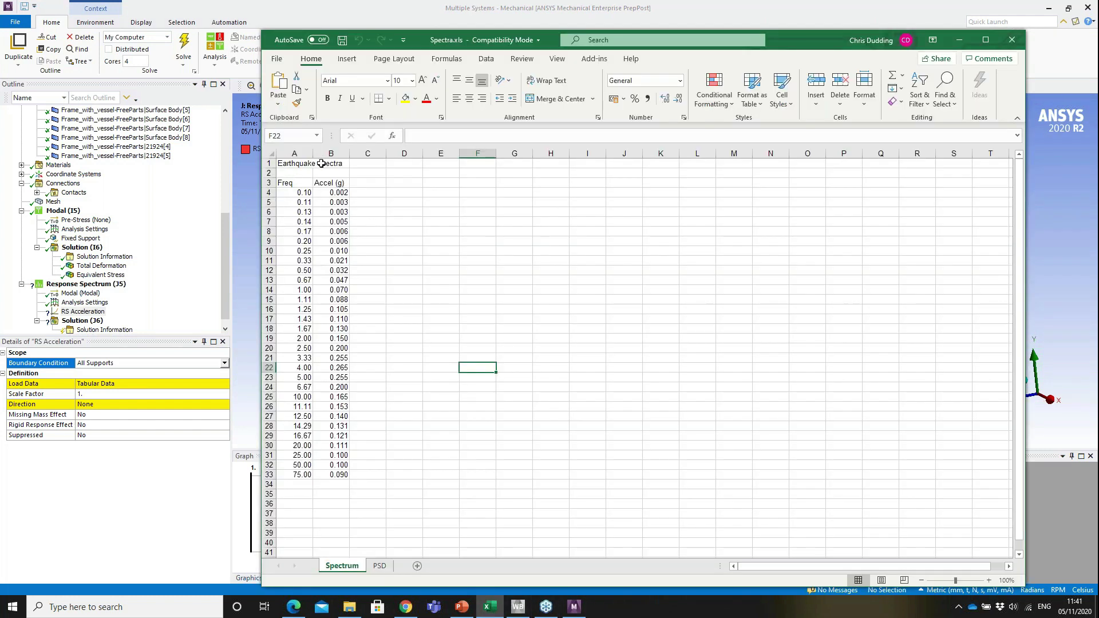
left_click_drag(302, 193, 338, 475)
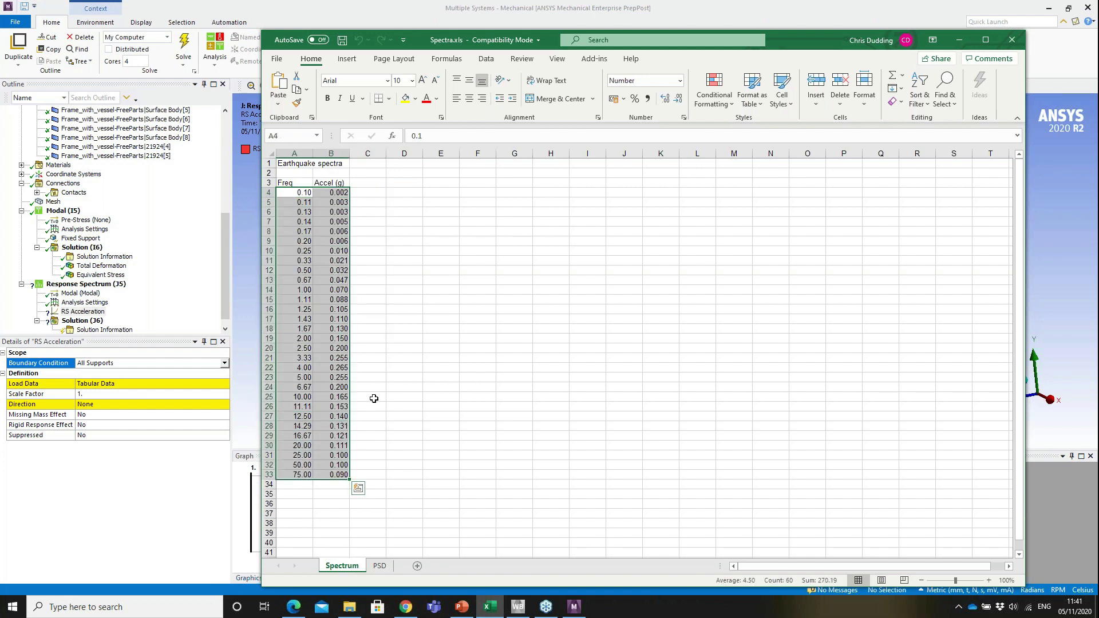
key("ctrl+c")
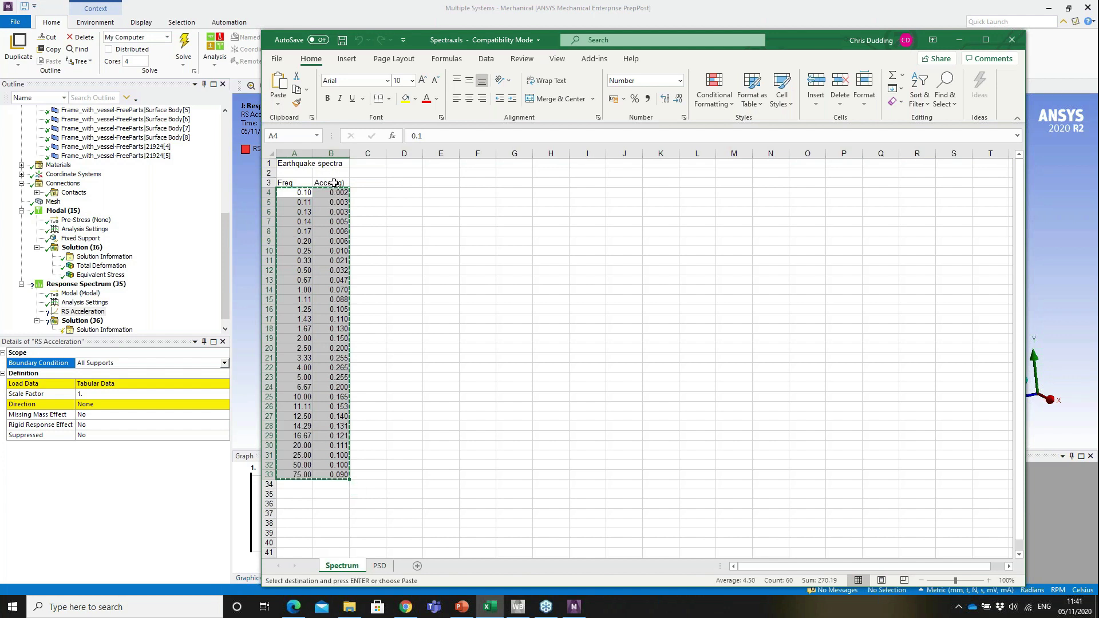
Return to ANSYS Mechanical and paste the copied spectrum into the RS Acceleration's tabular data, starting at the first frequency cell.
left_click(959, 39)
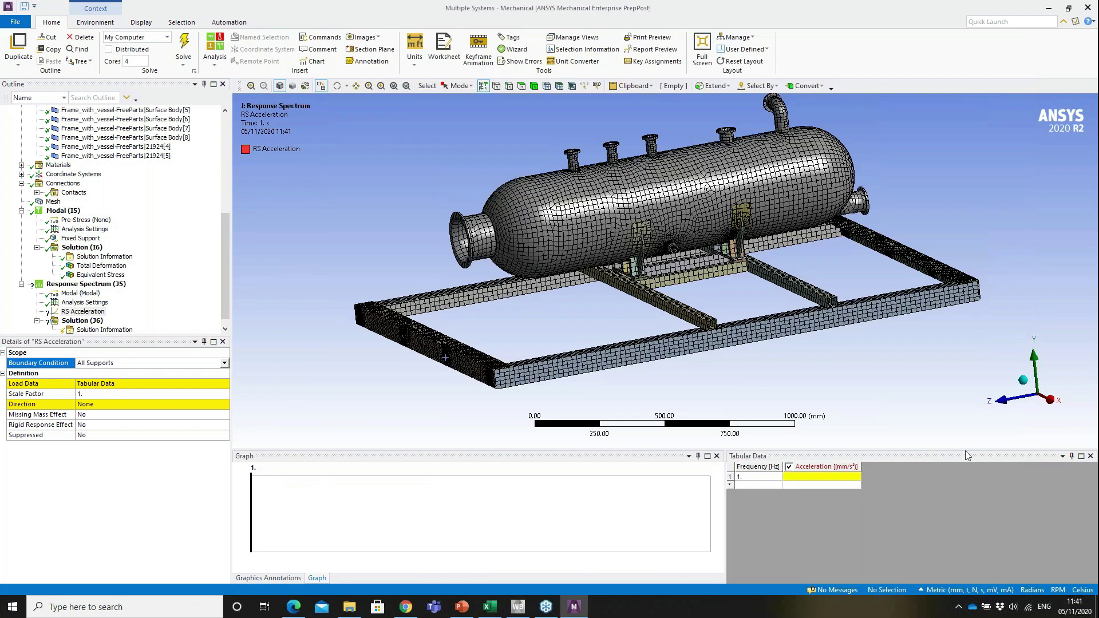
left_click(768, 476)
right_click(769, 480)
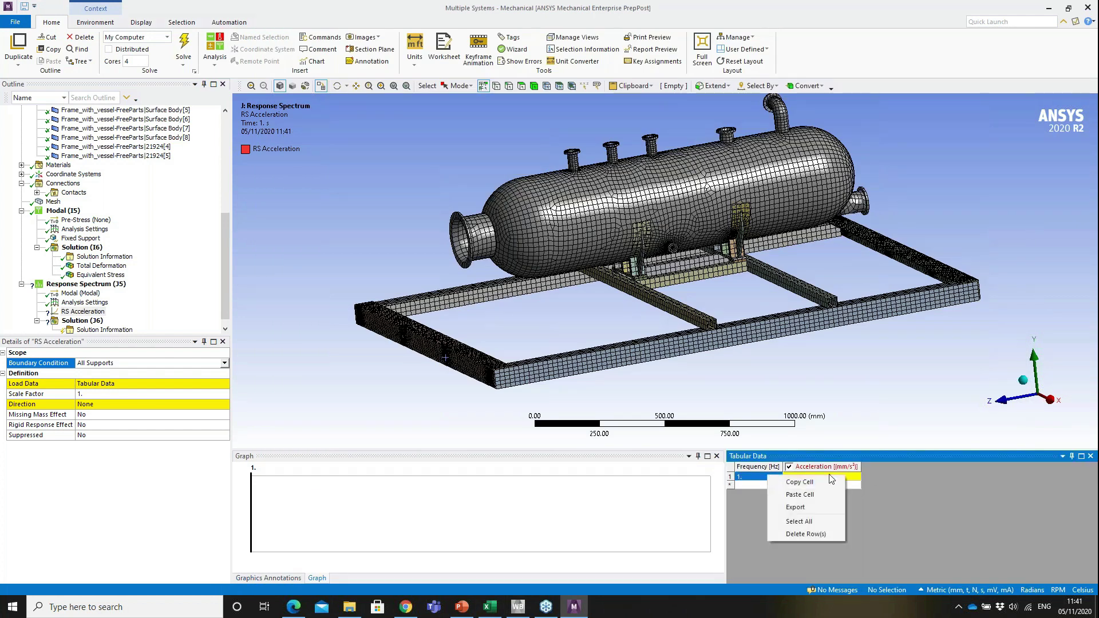
left_click(824, 492)
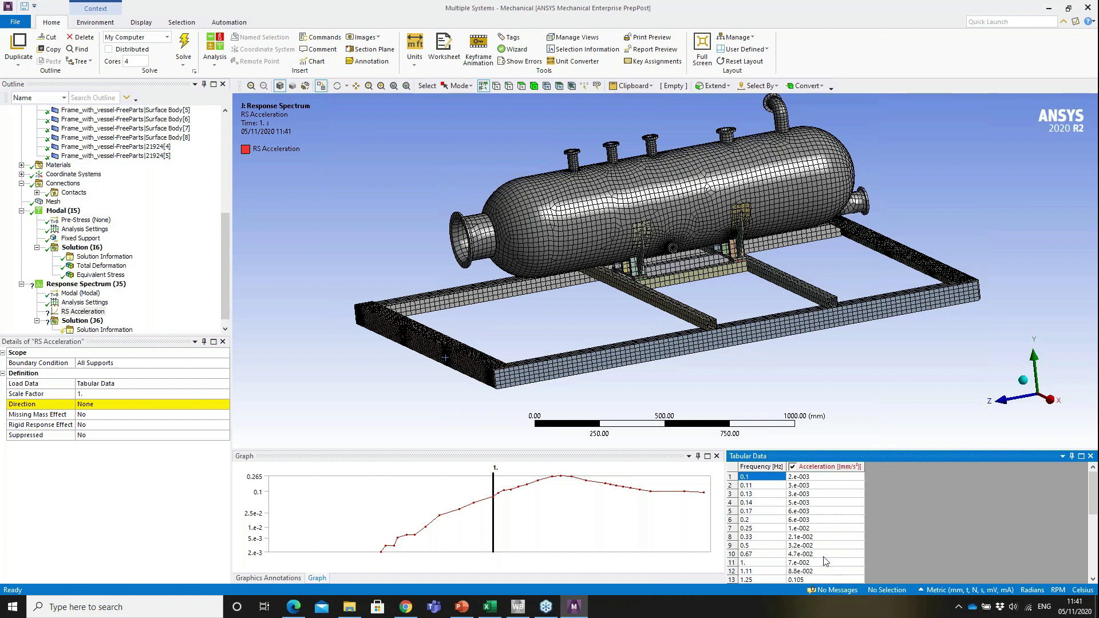
Set the RS Acceleration's scale factor to 9807 and its direction to Y Axis.
left_click(121, 393)
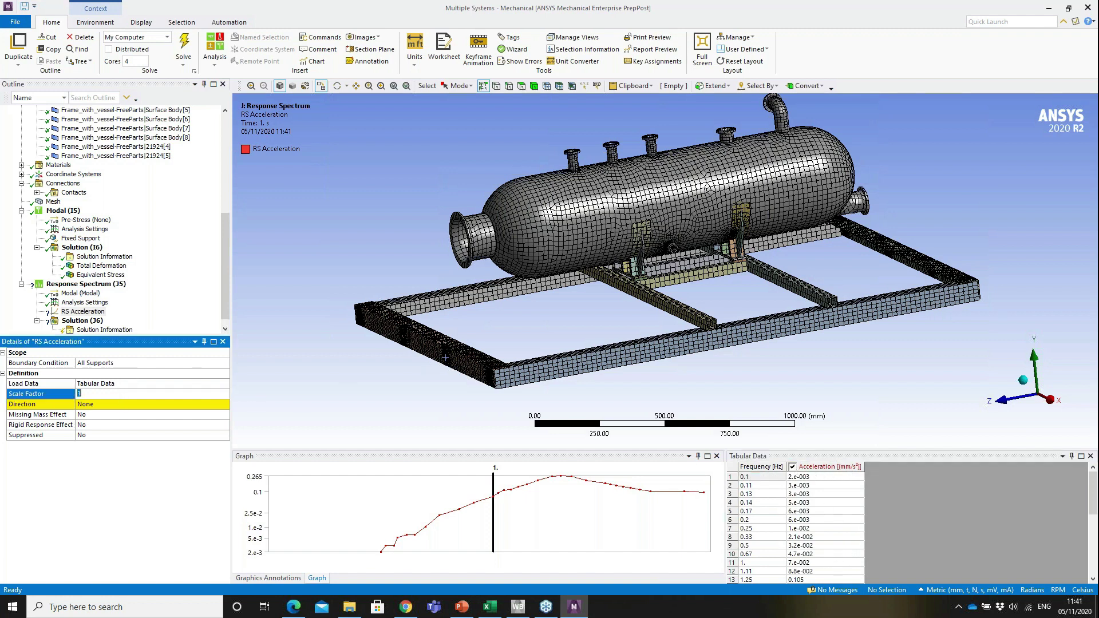
type("9807")
key("Return")
left_click(132, 407)
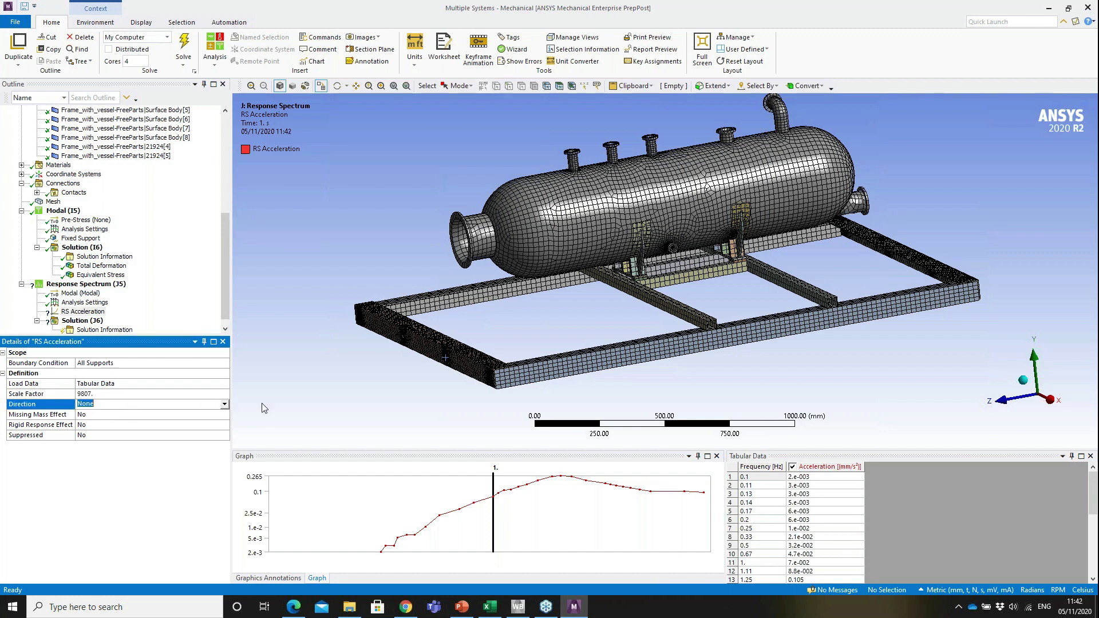
left_click(224, 405)
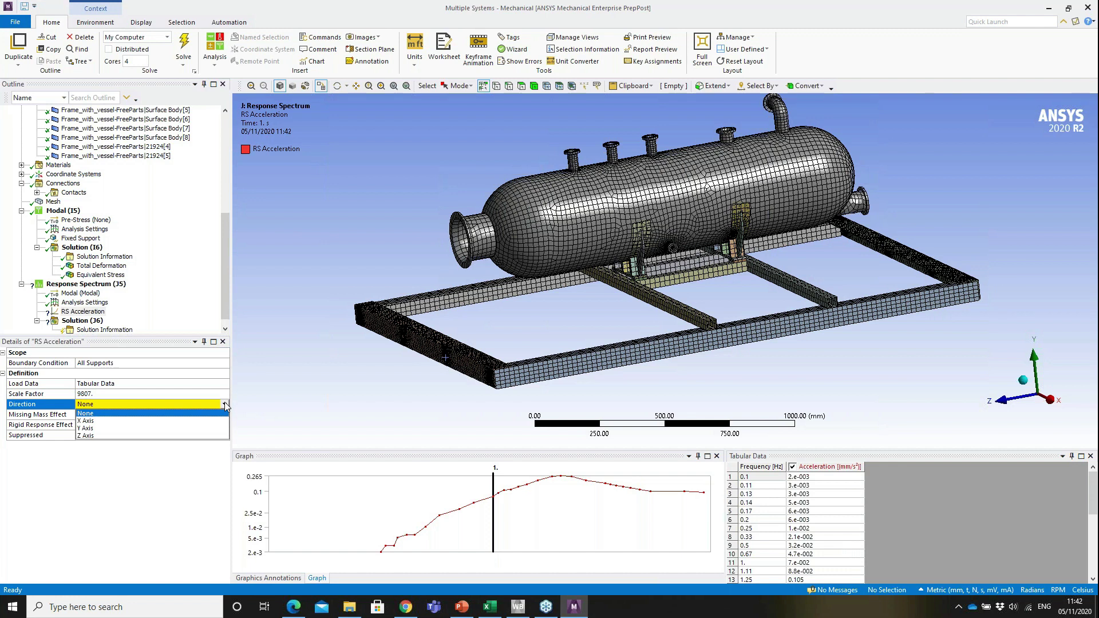
left_click(191, 428)
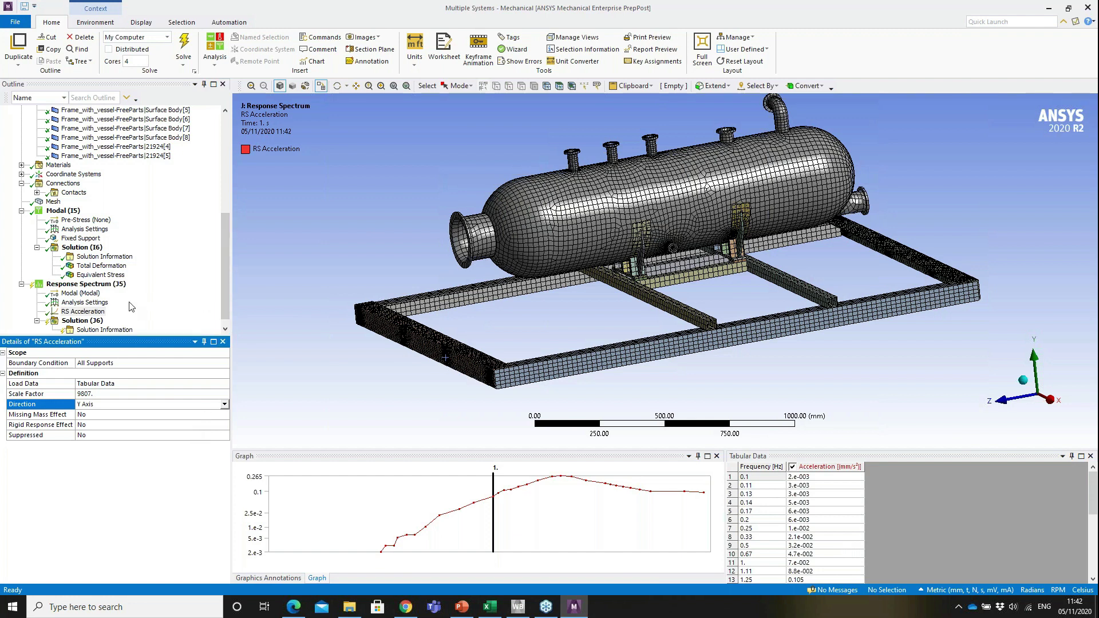
Choose SRSS as the modes combination type in the response spectrum's analysis settings.
left_click(85, 302)
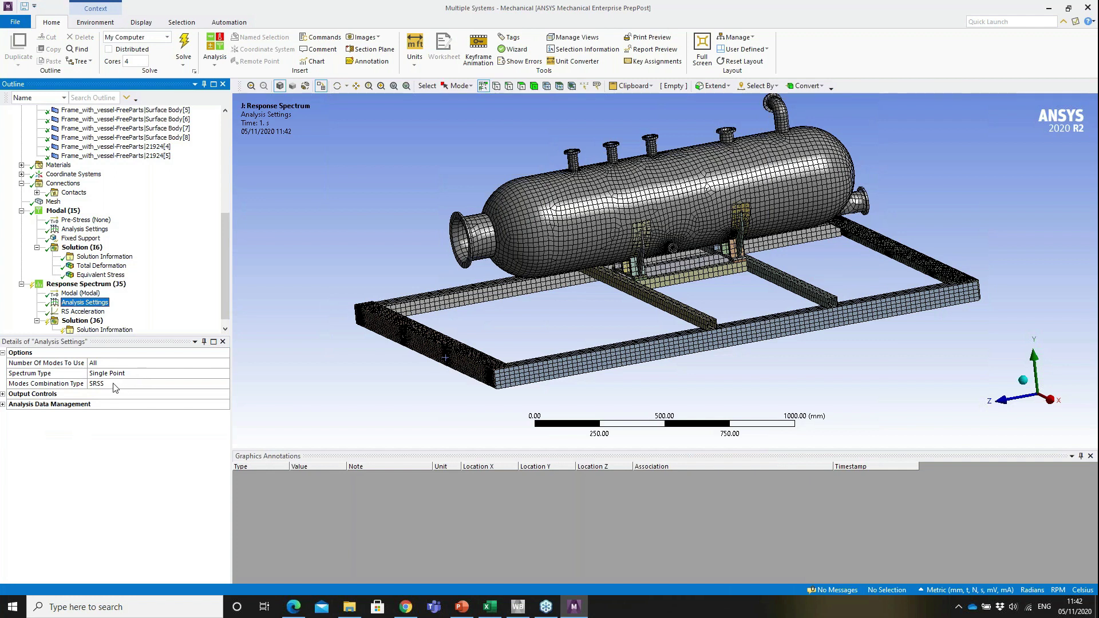
left_click(115, 384)
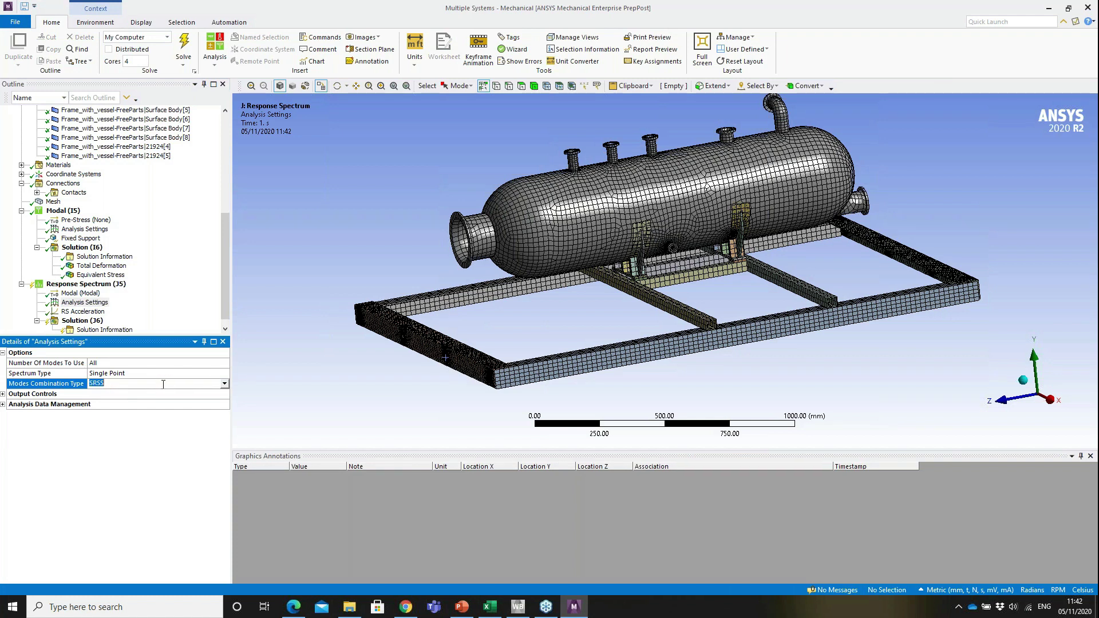
left_click(224, 384)
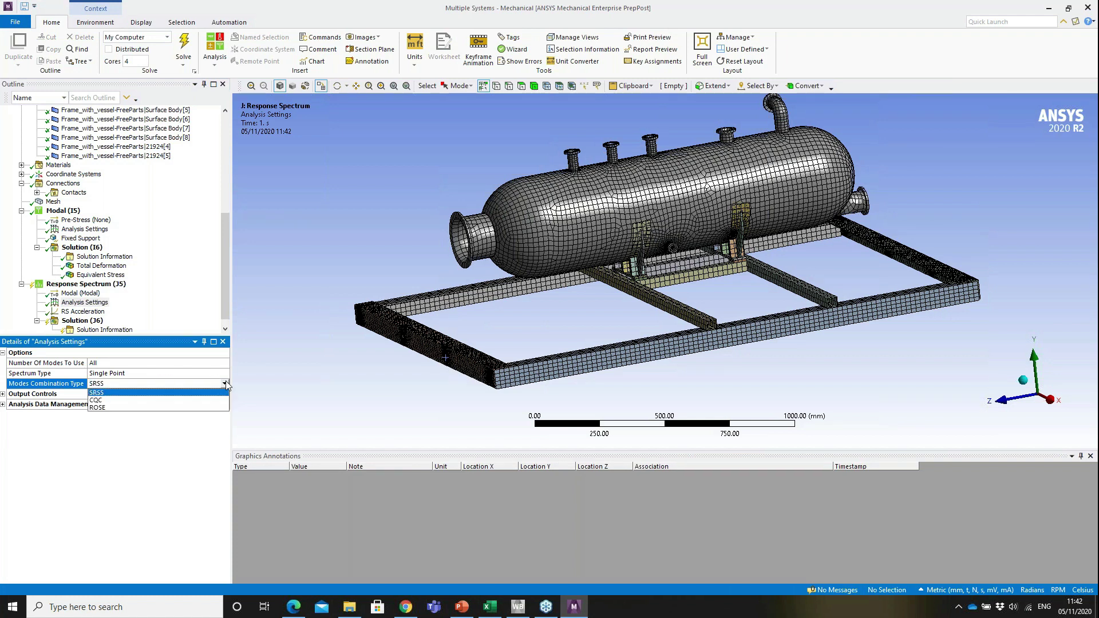
left_click(128, 392)
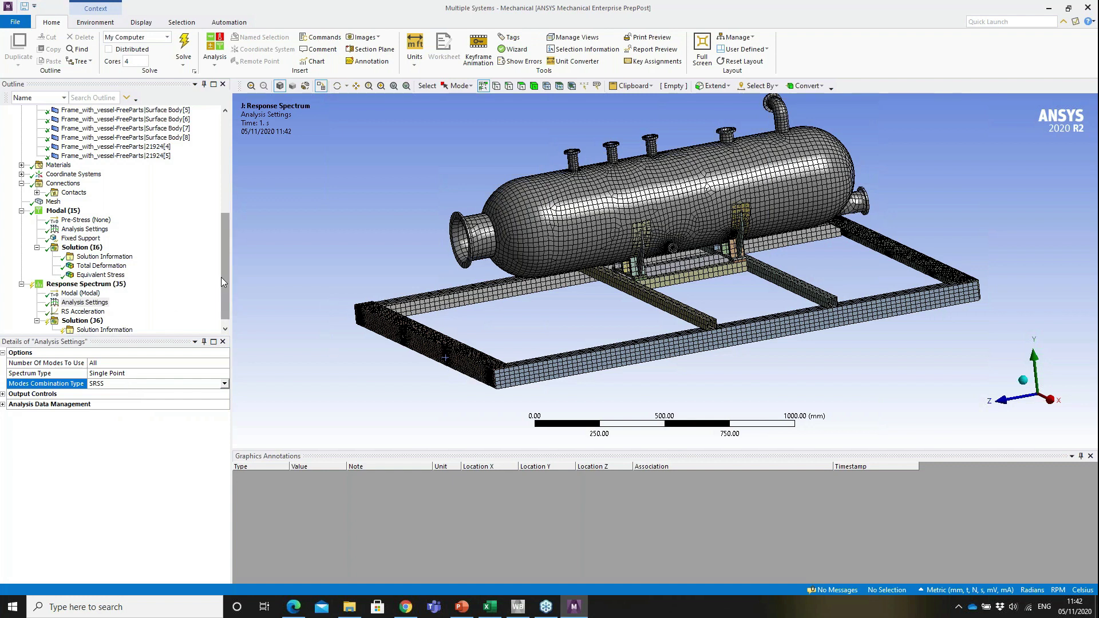
Add Total Deformation and Equivalent (von-Mises) stress results to the response spectrum solution.
left_click_drag(221, 277, 221, 284)
right_click(87, 314)
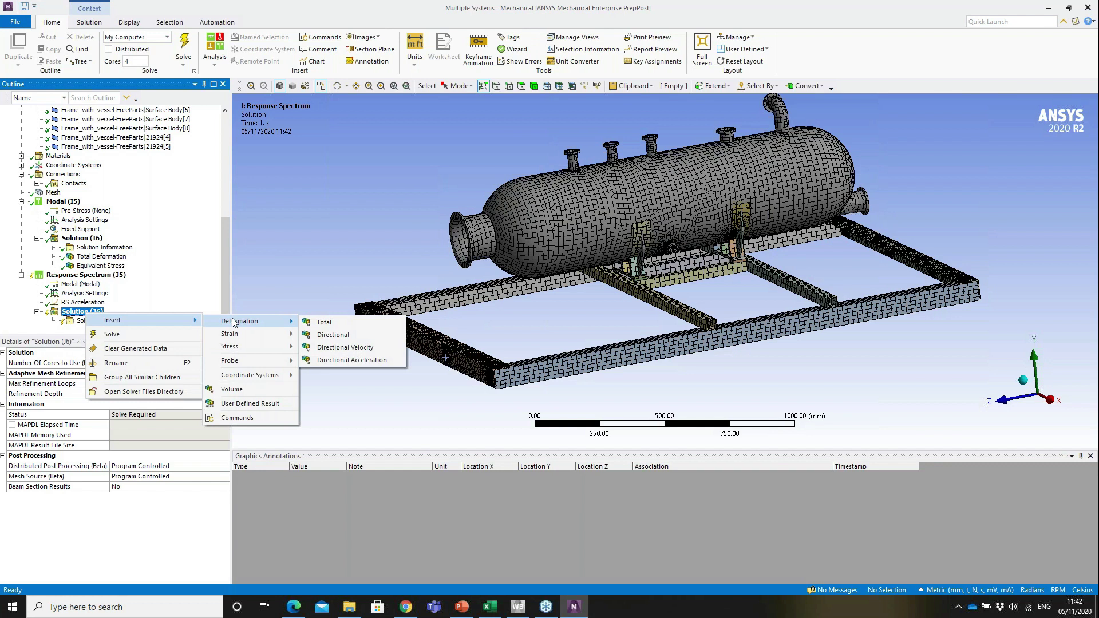
left_click(304, 325)
right_click(80, 303)
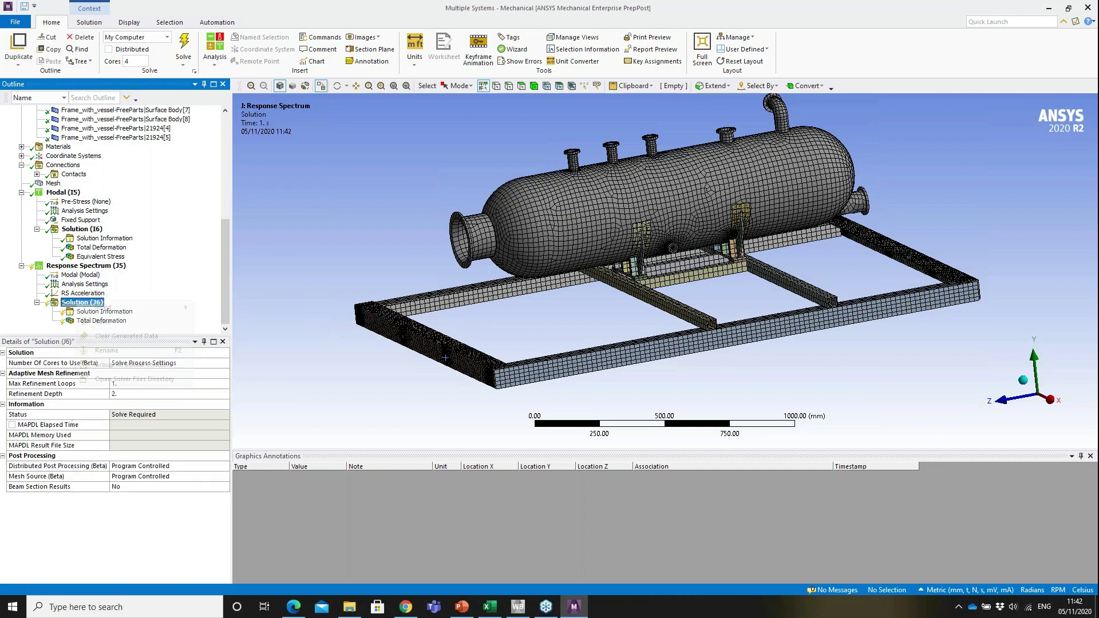
mouse_move(114, 308)
mouse_move(235, 332)
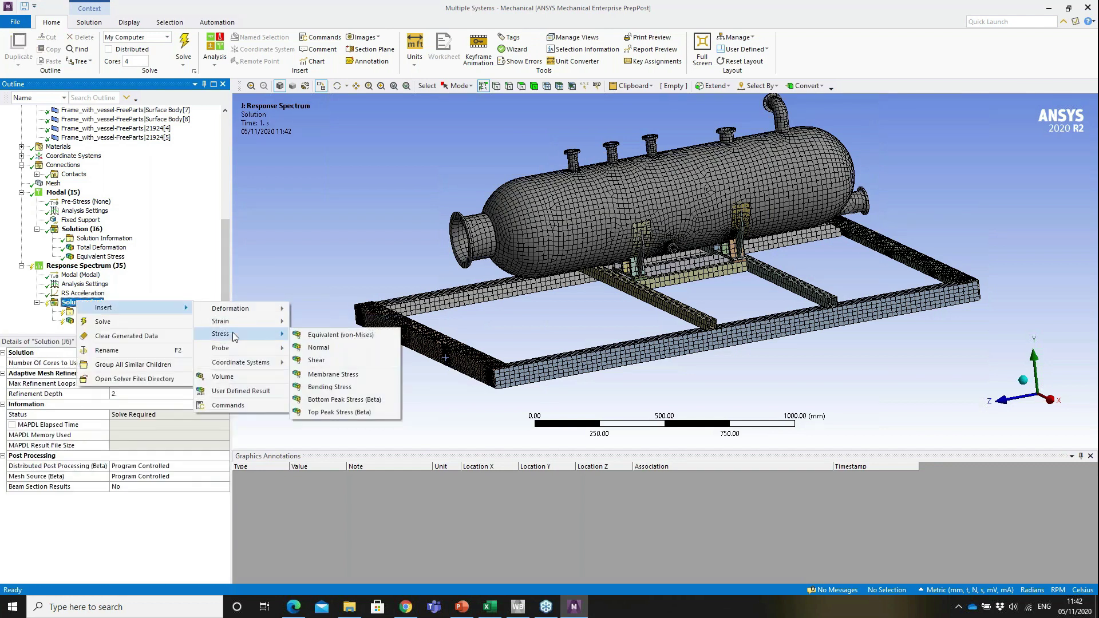
left_click(325, 337)
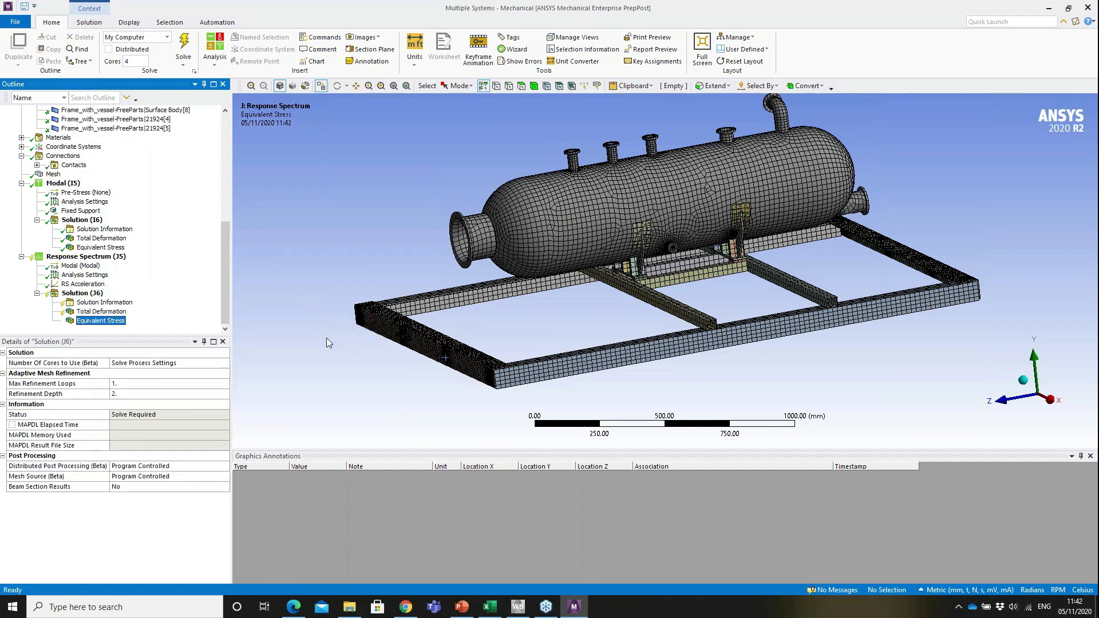
Solve the response spectrum analysis and display its total deformation on the frame and vessel.
left_click(86, 257)
left_click(184, 49)
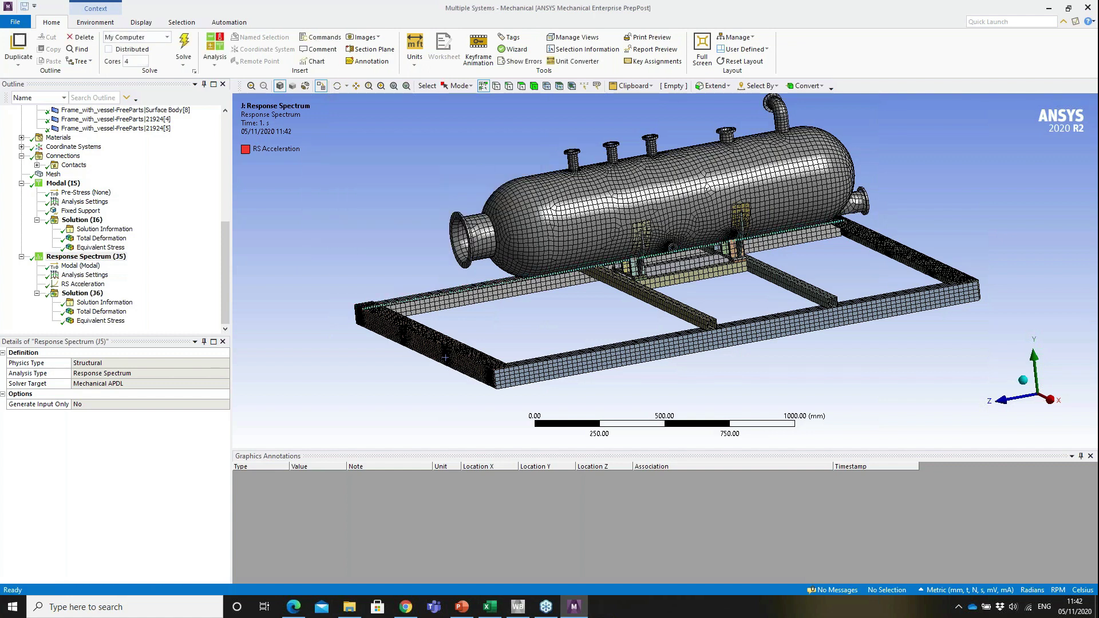
left_click(101, 312)
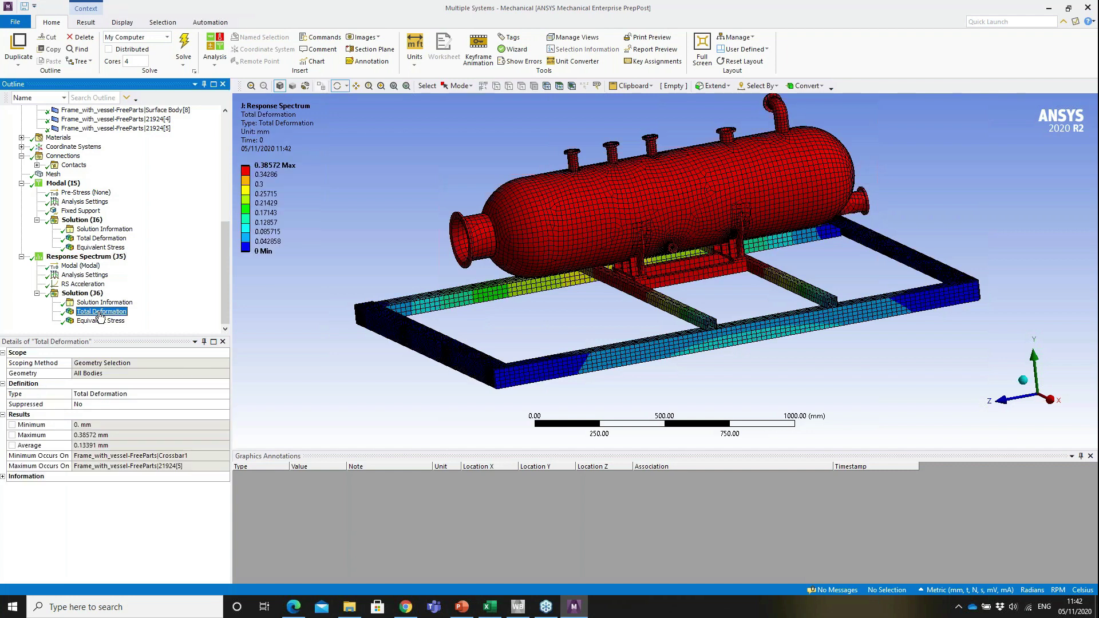
left_click_drag(649, 217, 634, 217)
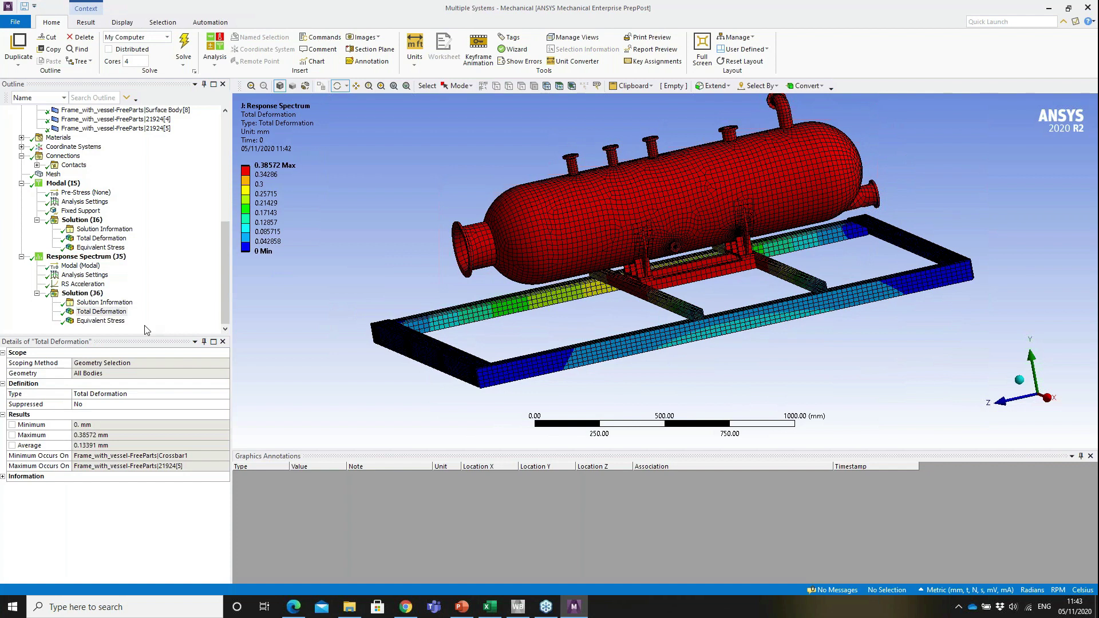
Display the response spectrum's equivalent stress and examine its distribution over the frame and vessel from several angles.
left_click(100, 322)
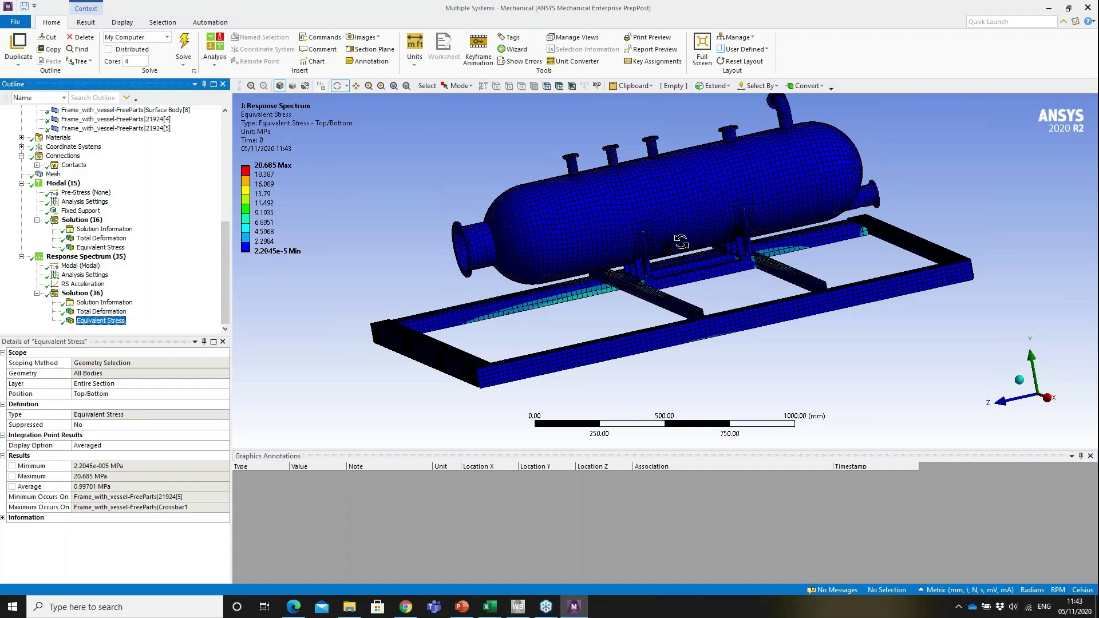
left_click_drag(682, 243, 584, 233)
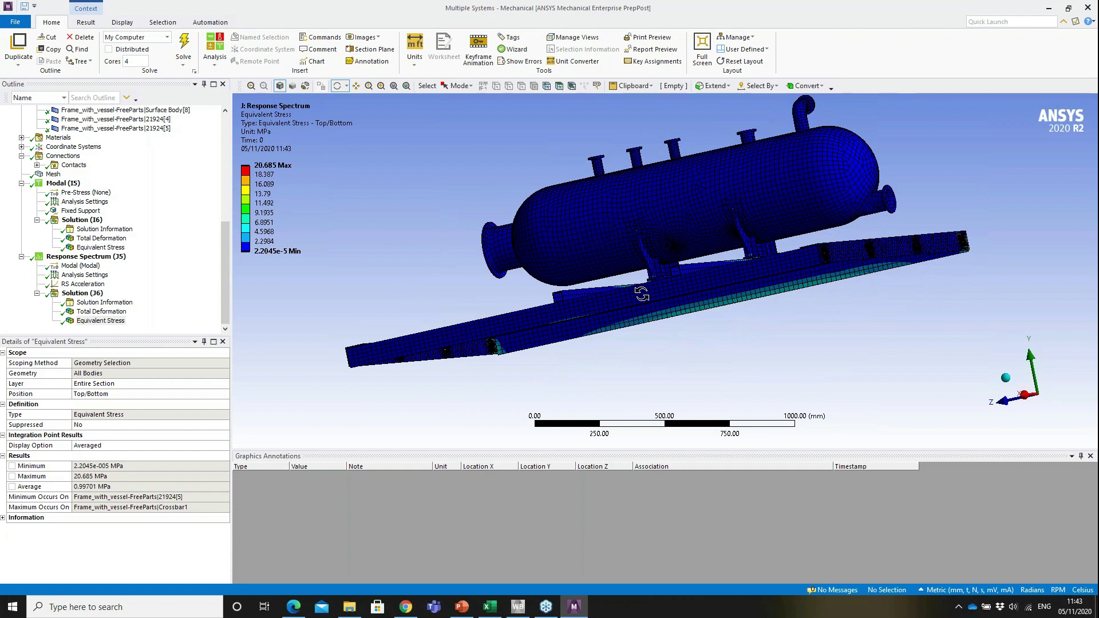
mouse_move(282, 168)
left_click_drag(707, 255, 722, 303)
middle_click_drag(727, 314, 692, 277, "ctrl")
left_click_drag(664, 254, 802, 275)
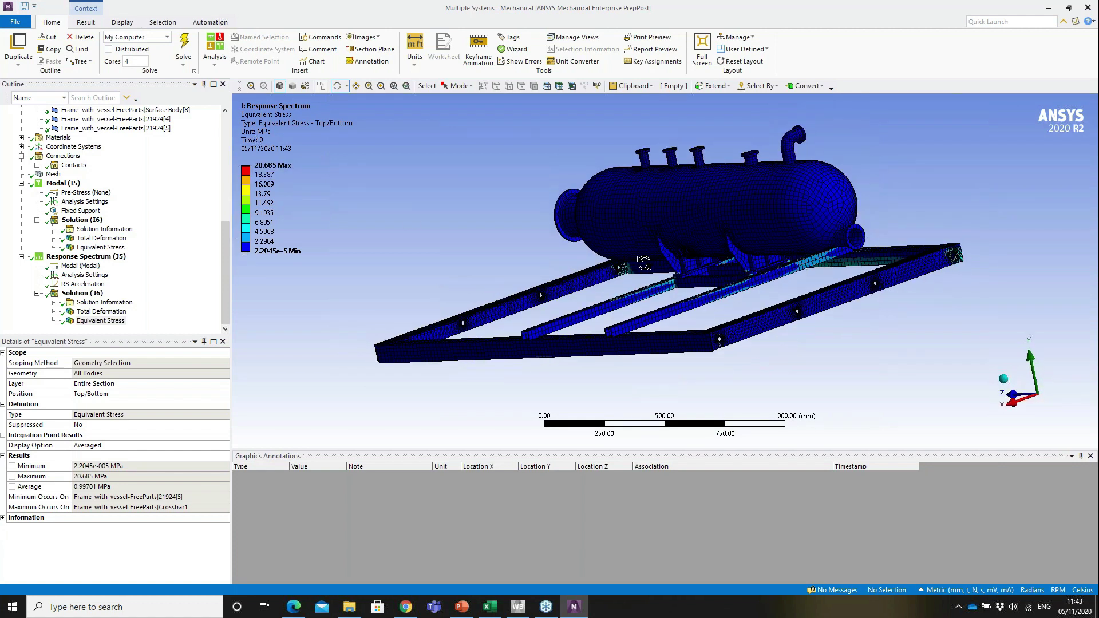
left_click_drag(668, 289, 720, 304)
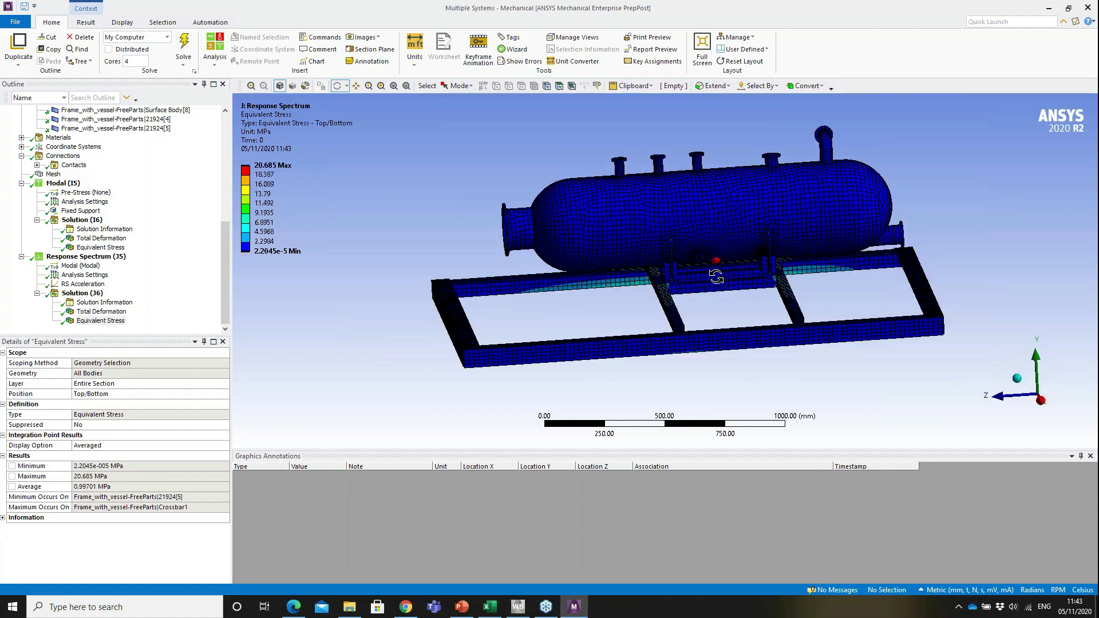
Close Mechanical, switch to Linear_dynamics_webinar.pptx in PowerPoint and select slide 10.
left_click(1088, 9)
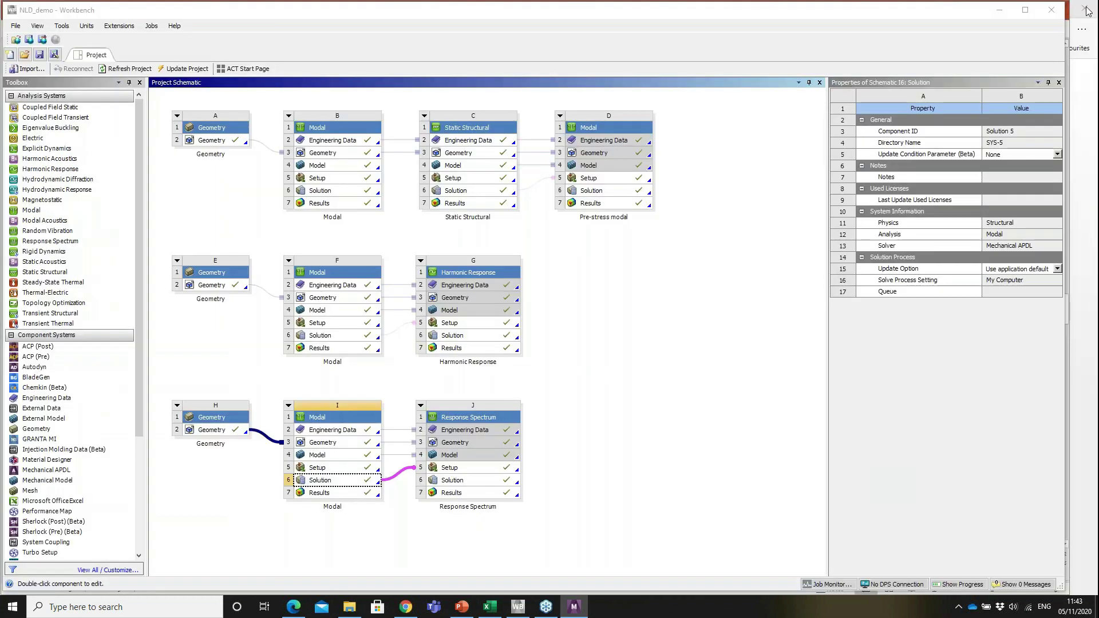
mouse_move(464, 611)
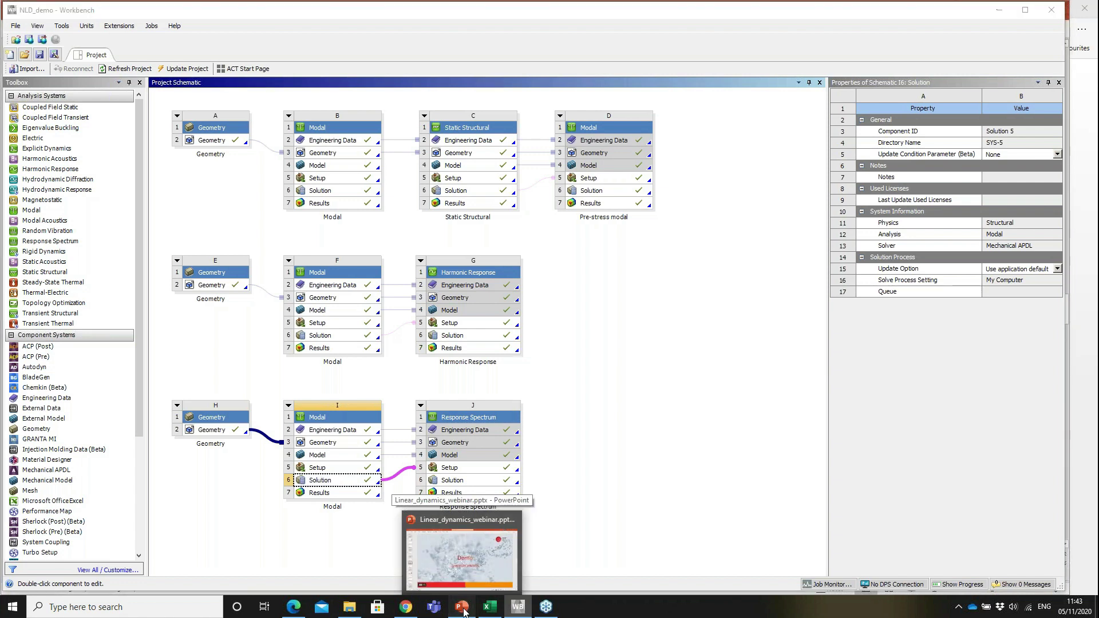
left_click(463, 611)
left_click(31, 368)
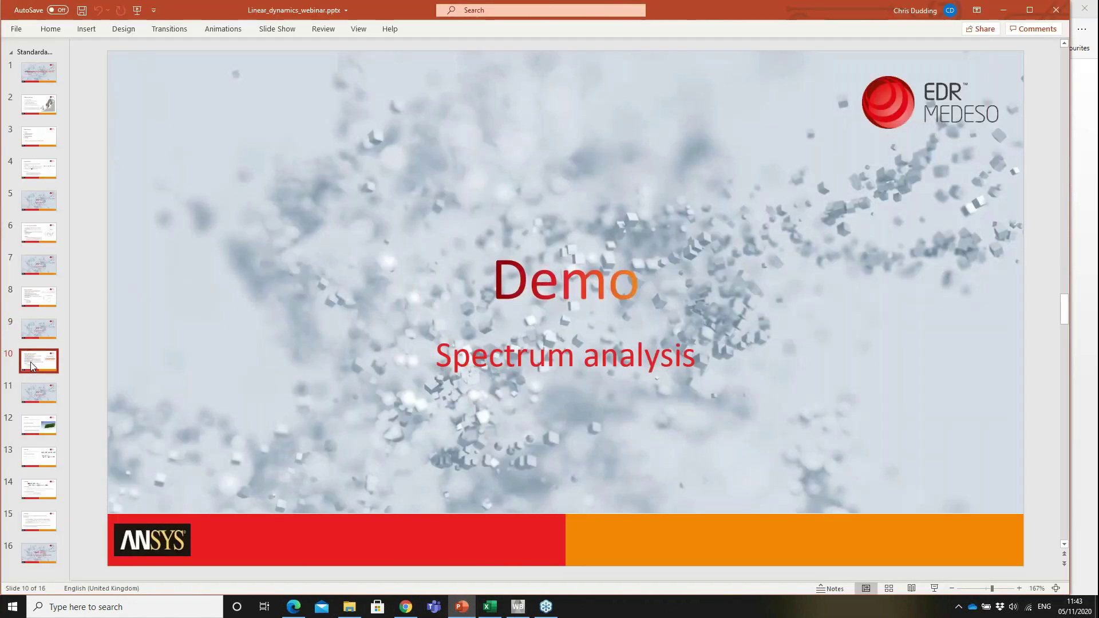
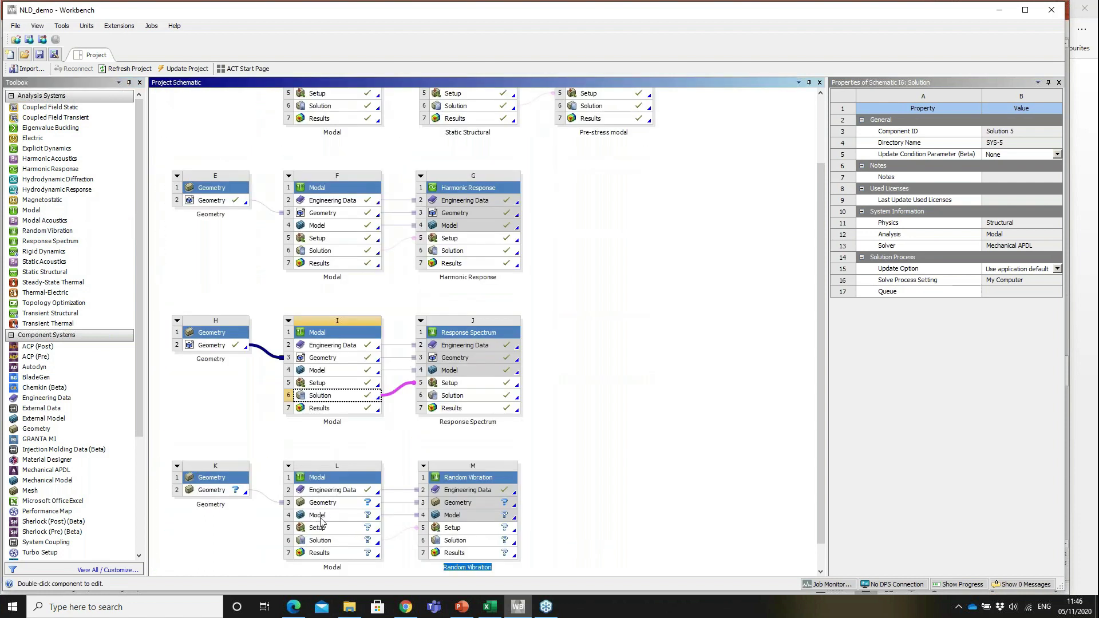
In Workbench, import Circuit_board.stp into the Geometry system K that feeds the random vibration workflow.
double_click(232, 493)
right_click(219, 490)
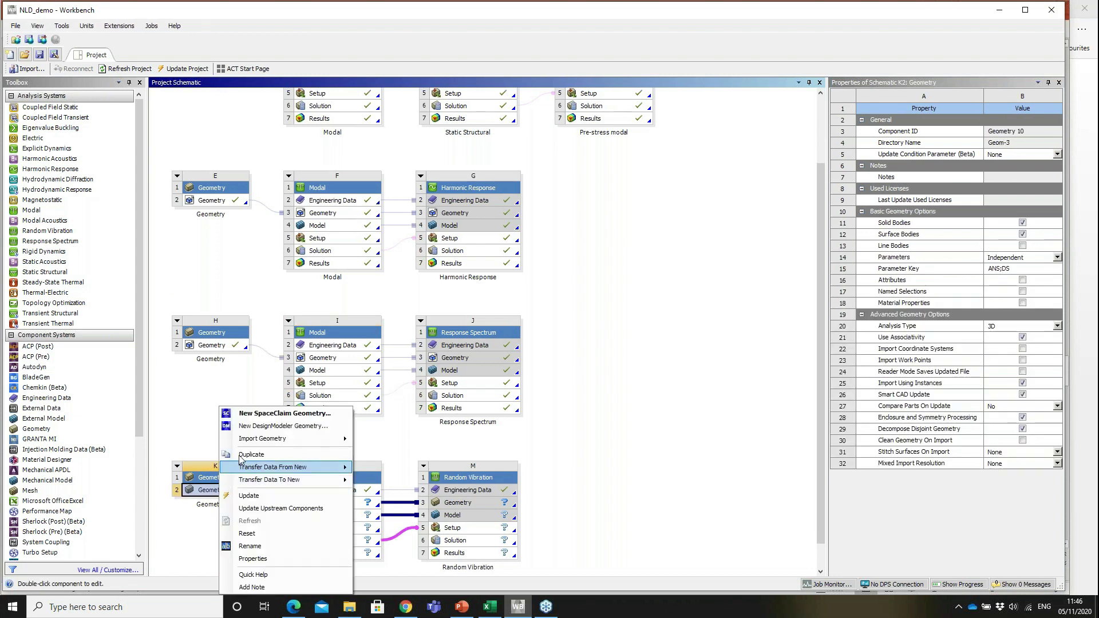
mouse_move(286, 439)
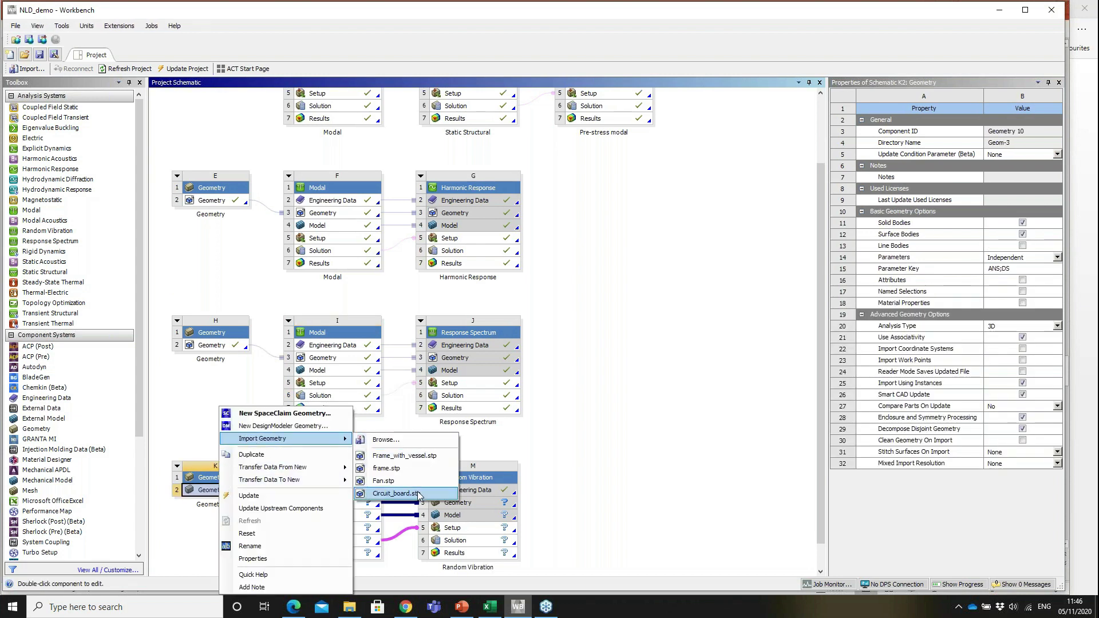
left_click(401, 494)
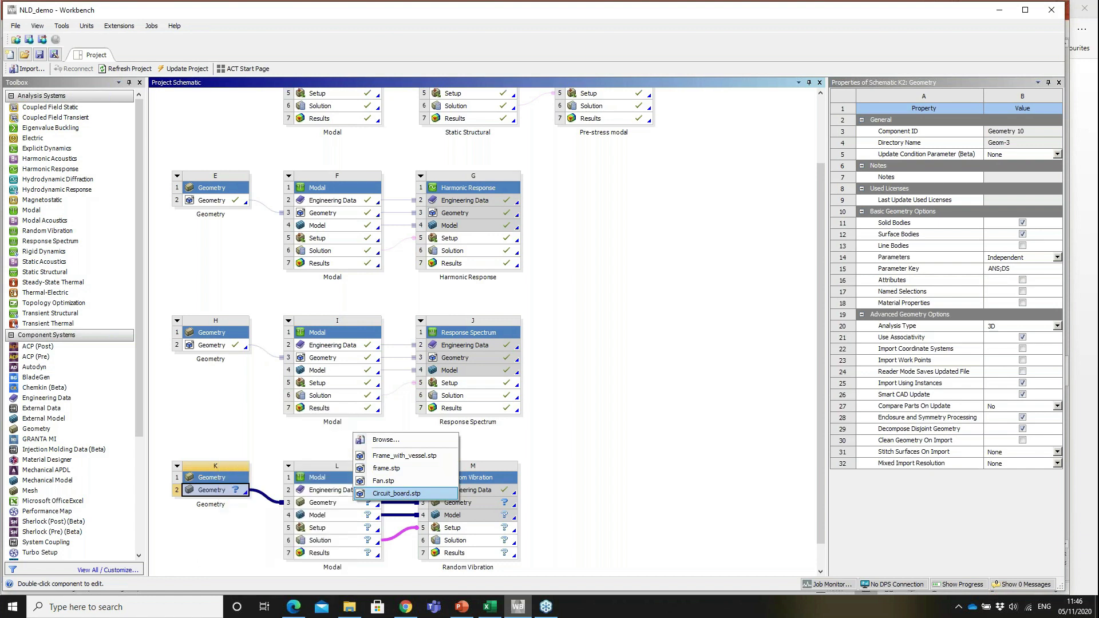
Open the setup of Modal system L in Mechanical and view the circuit board's component side.
left_click(315, 528)
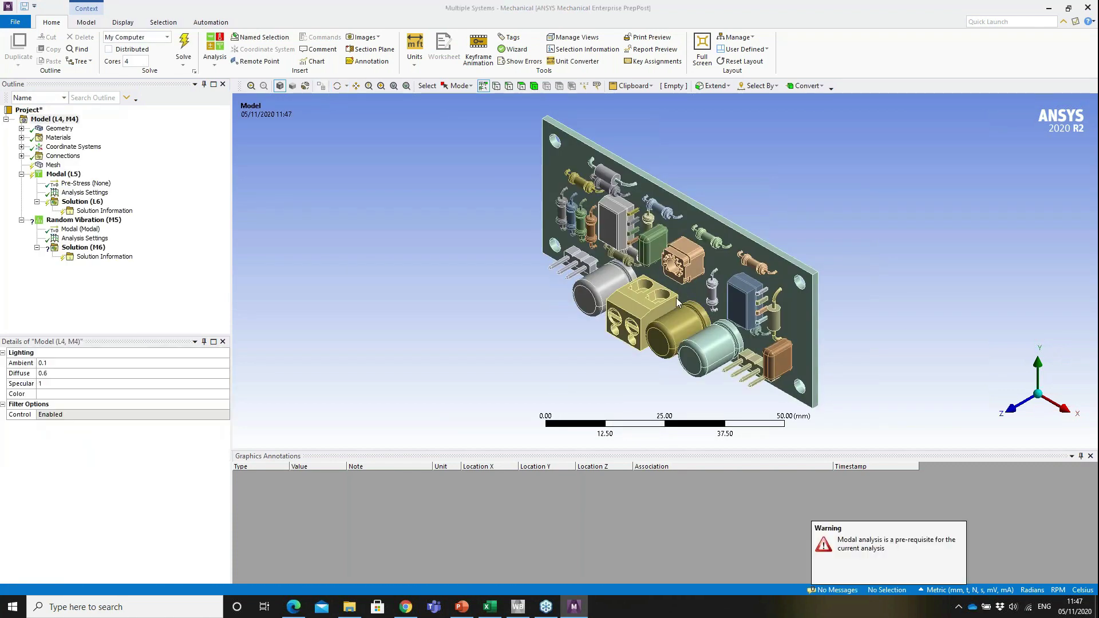
mouse_move(683, 294)
middle_mouse_down()
mouse_move(737, 167)
mouse_move(815, 220)
mouse_move(782, 275)
mouse_move(737, 292)
mouse_move(689, 282)
middle_mouse_up()
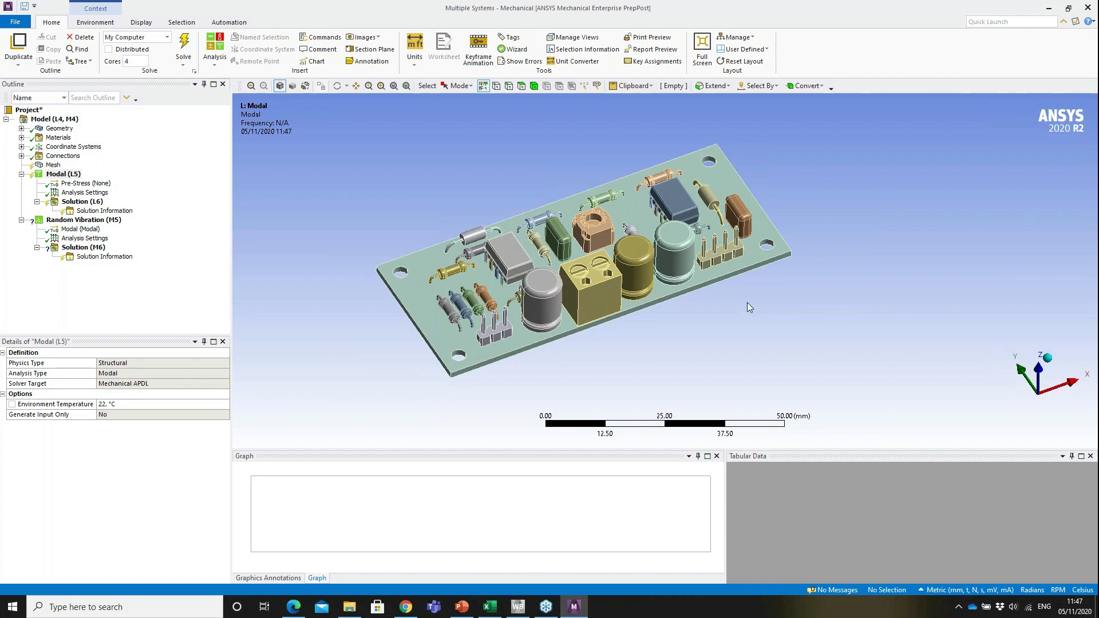
middle_click_drag(737, 304, 700, 298)
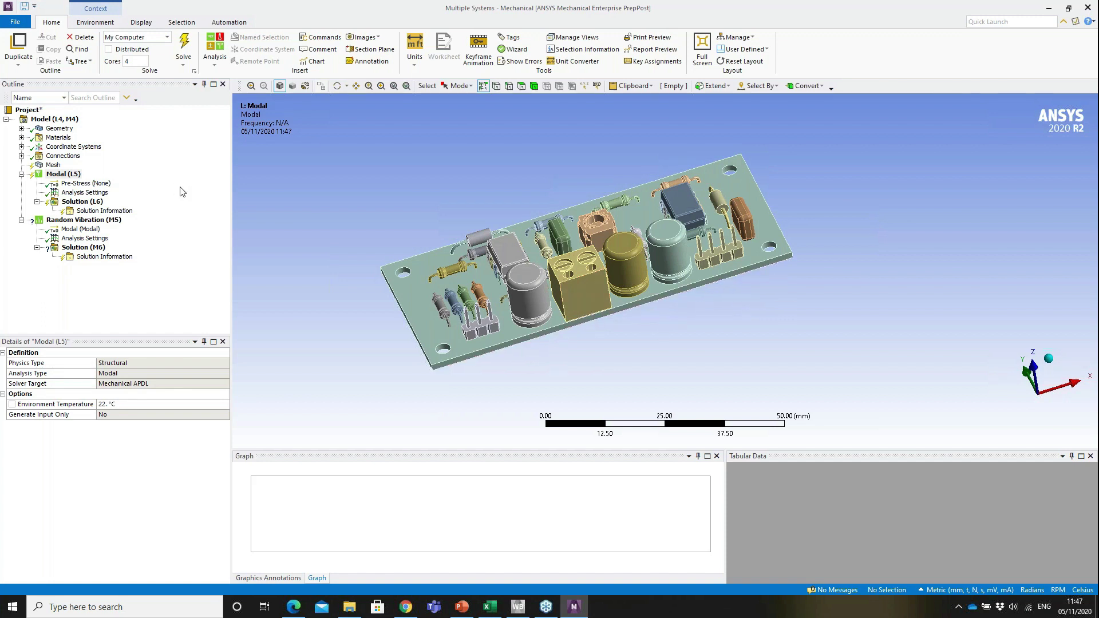
Set the mesh element size to 0.75 mm and generate the circuit board's mesh.
left_click(53, 165)
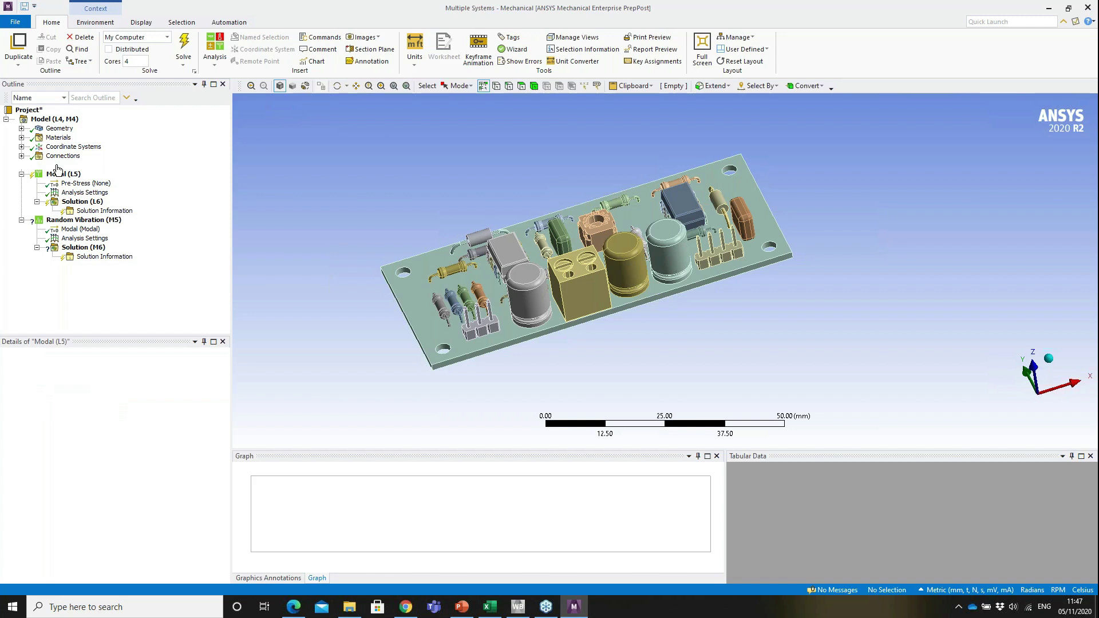
left_click(122, 405)
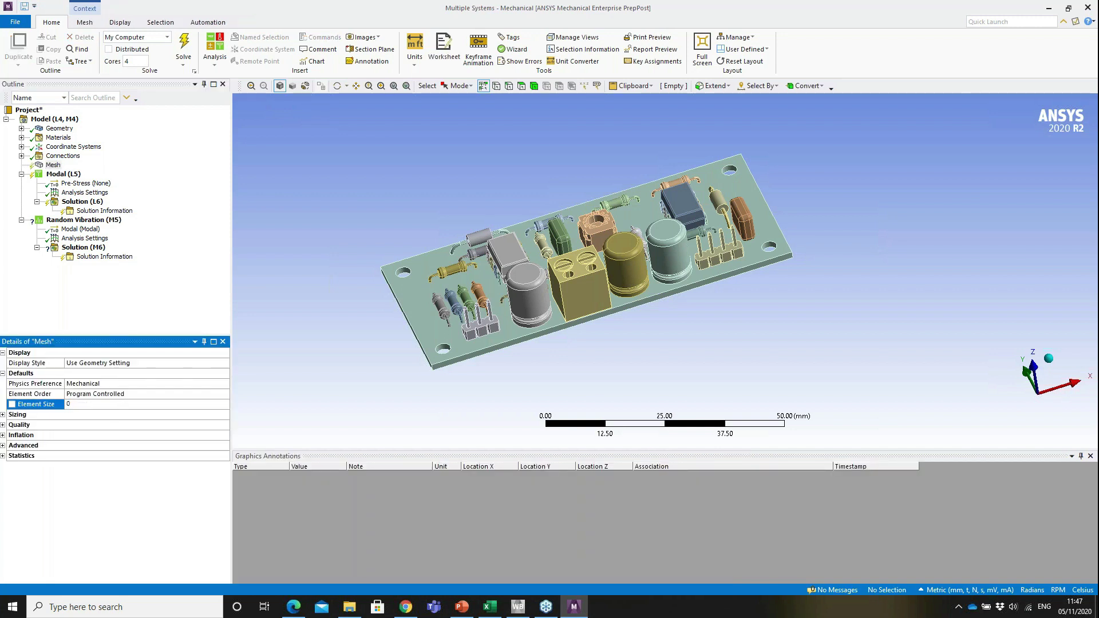
key("Return")
right_click(58, 166)
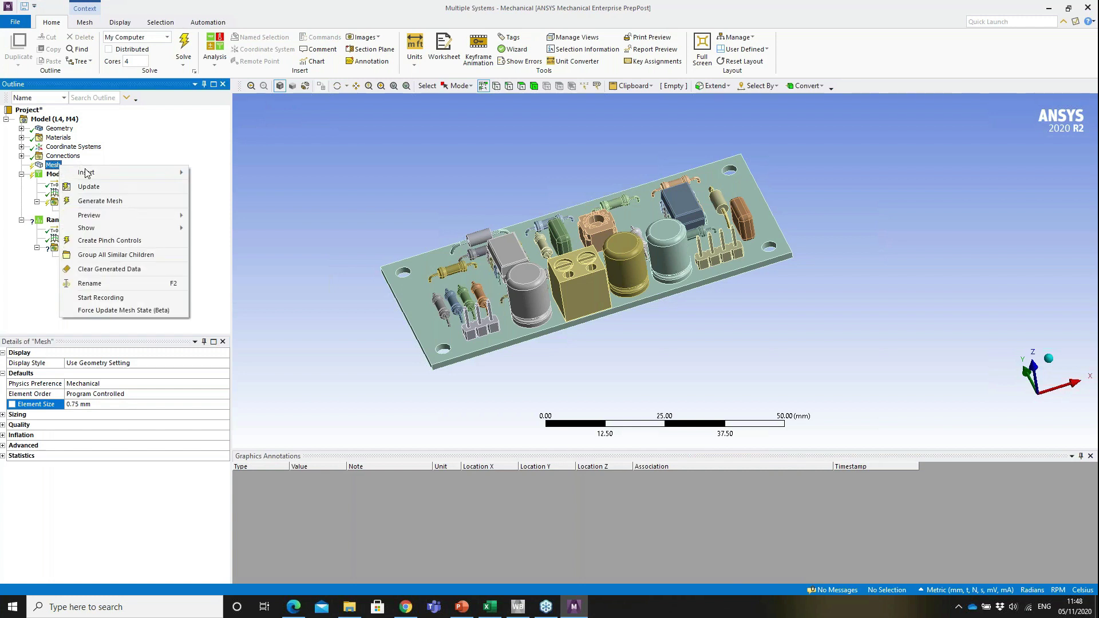
left_click(102, 201)
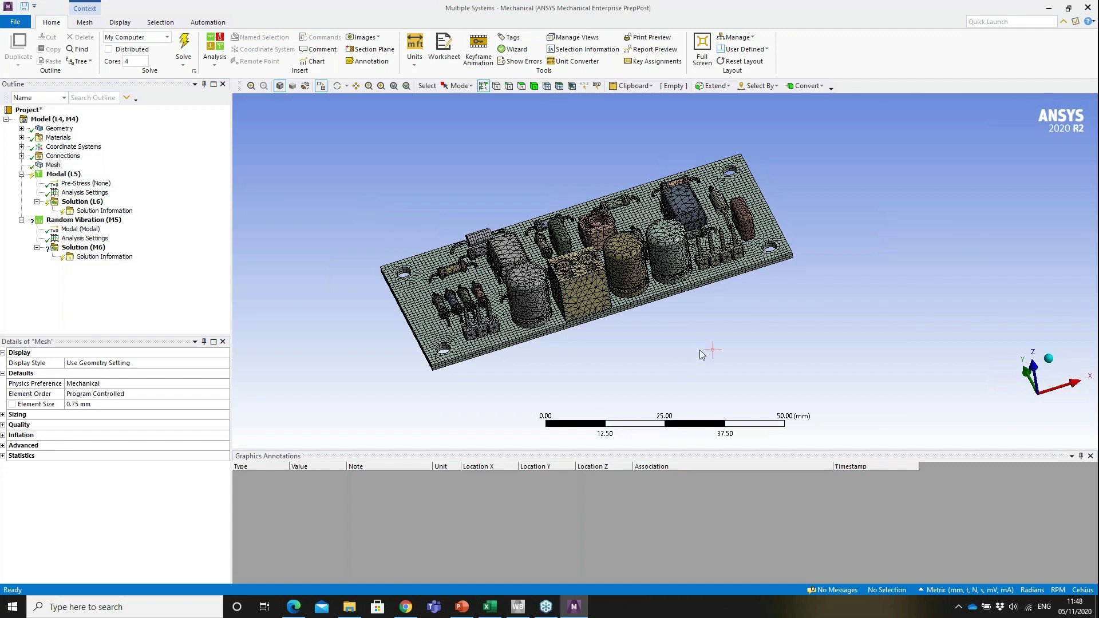
Add a Fixed Support to the Modal analysis on a mounting hole's cylindrical face and all other faces of the same size.
middle_click_drag(713, 324, 760, 301)
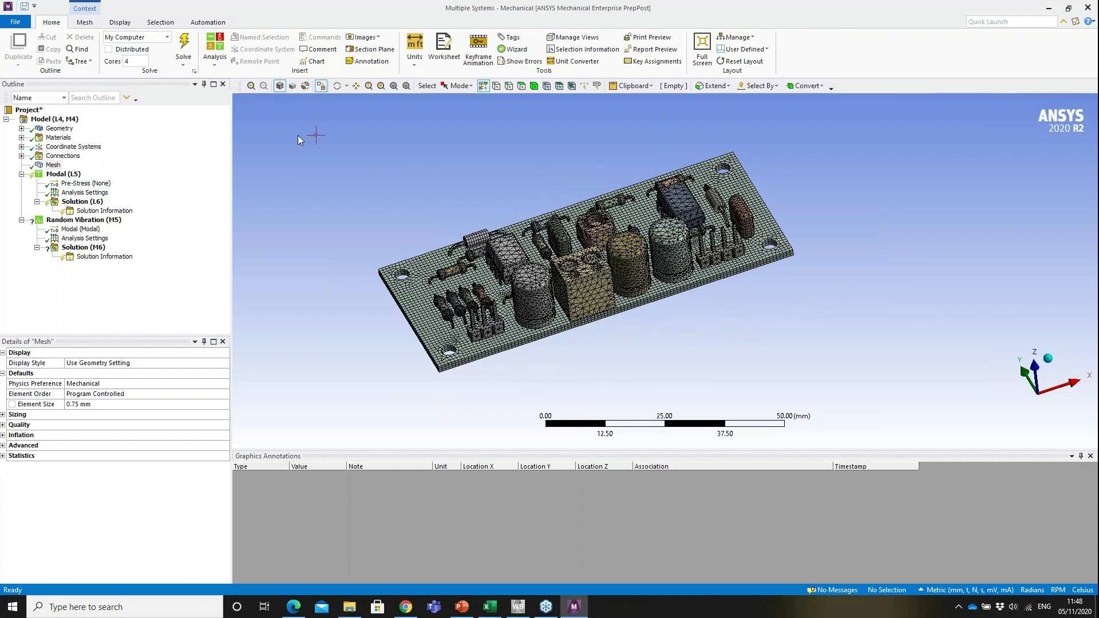
left_click(63, 174)
right_click_drag(373, 245, 466, 309)
left_click(609, 252)
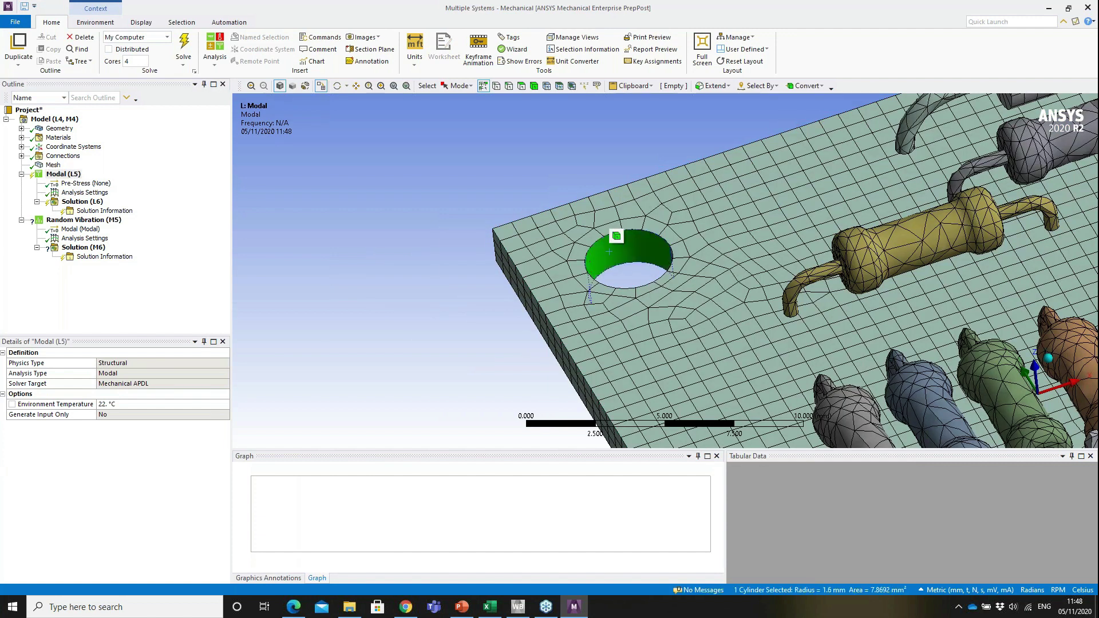
left_click(766, 87)
mouse_move(782, 125)
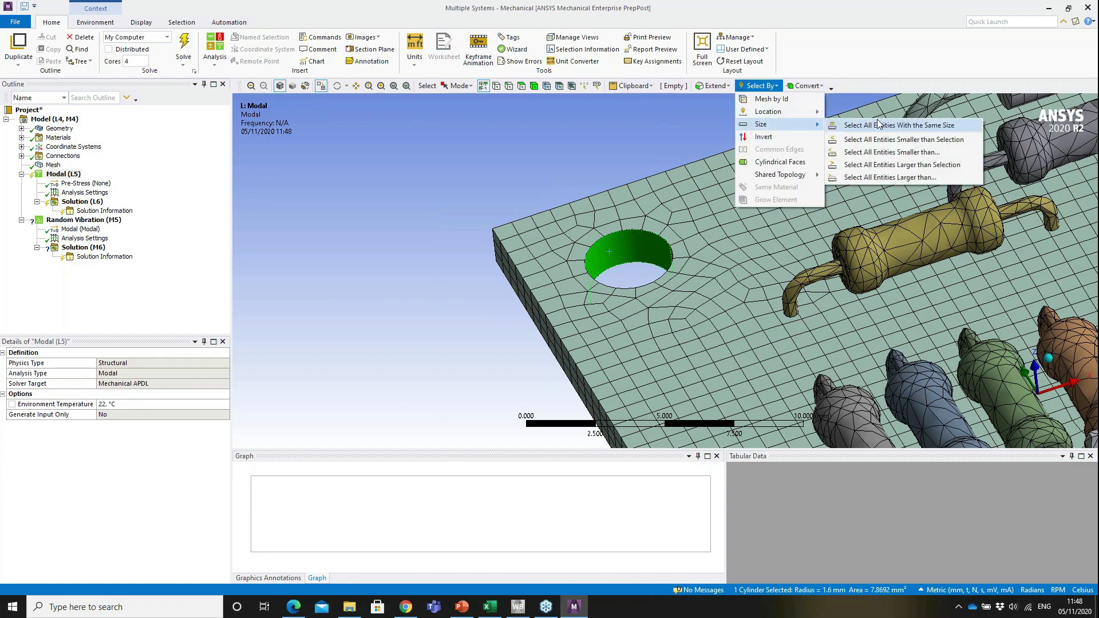
left_click(879, 124)
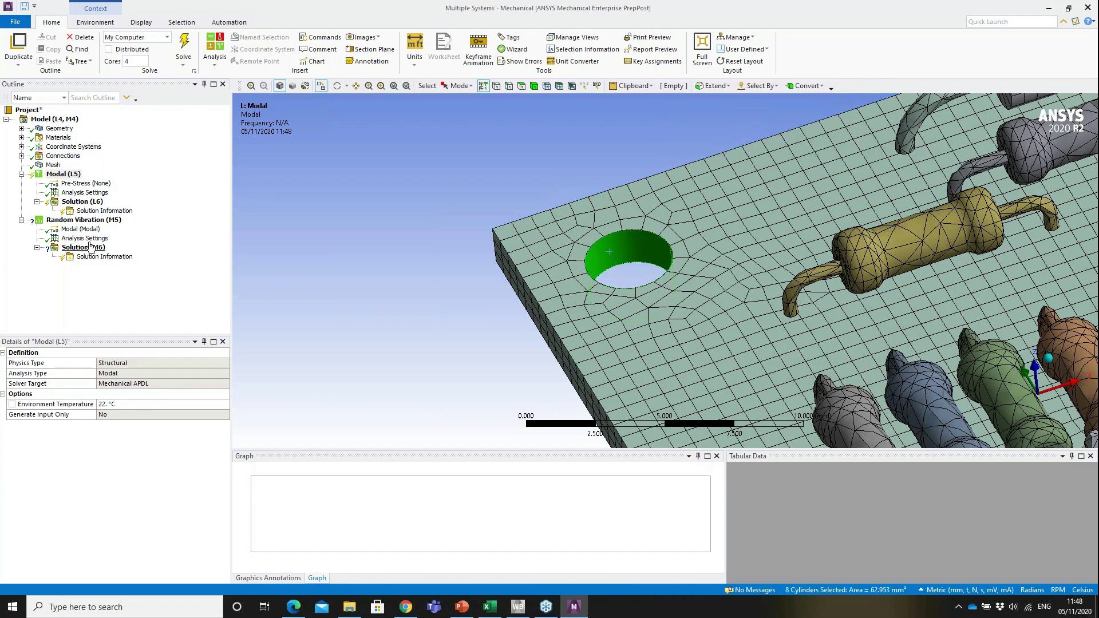
left_click(67, 176)
right_click(67, 176)
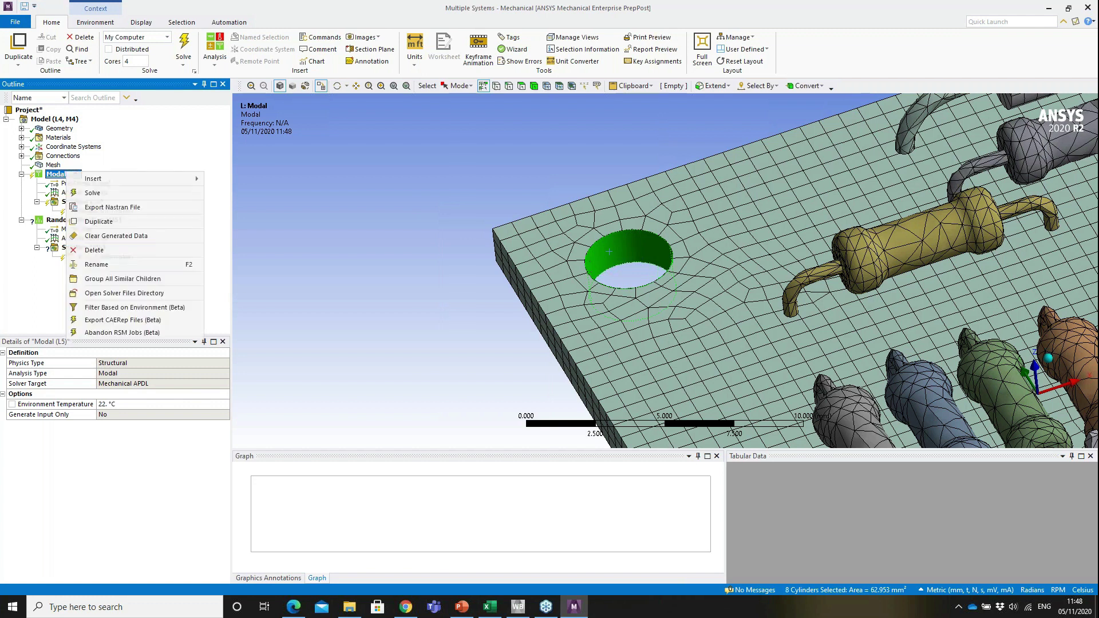
mouse_move(171, 179)
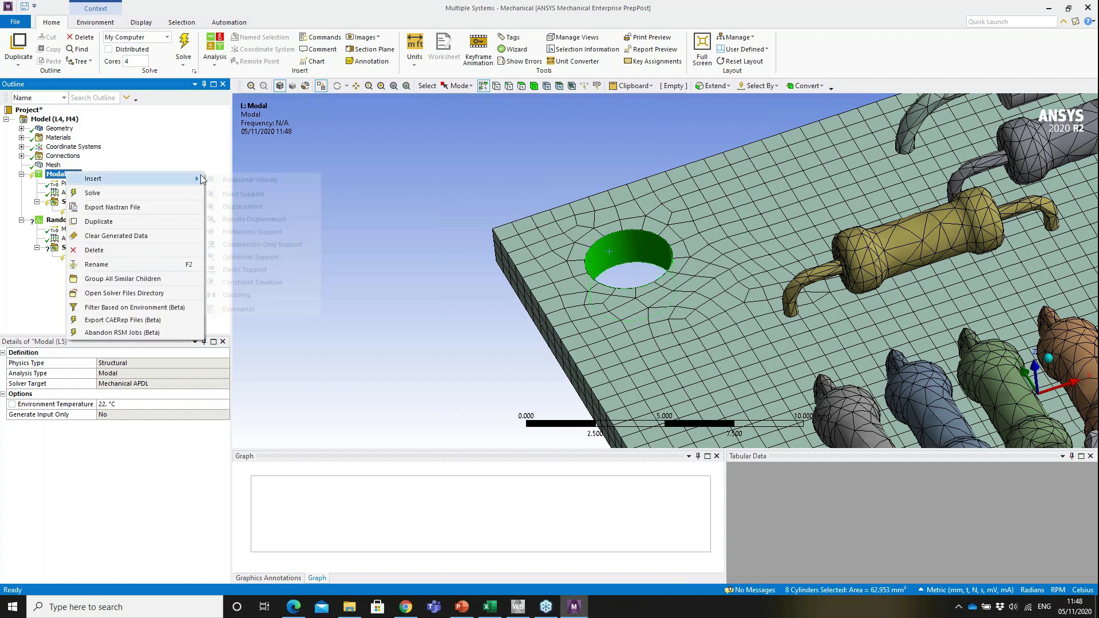
left_click(273, 192)
left_click(768, 256)
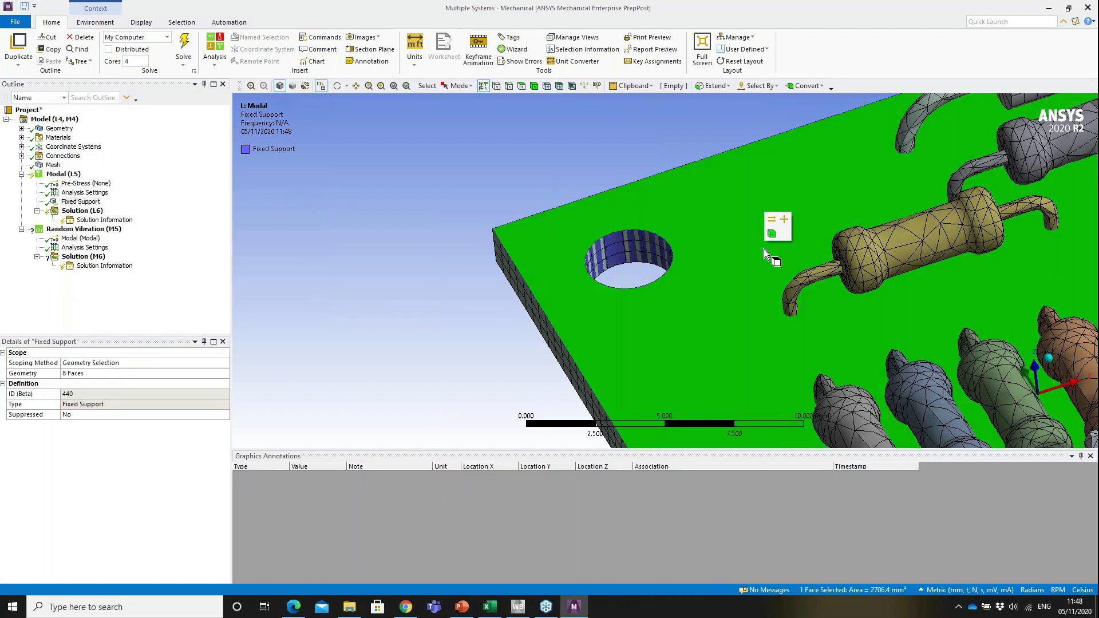
scroll(763, 249, "down", 10)
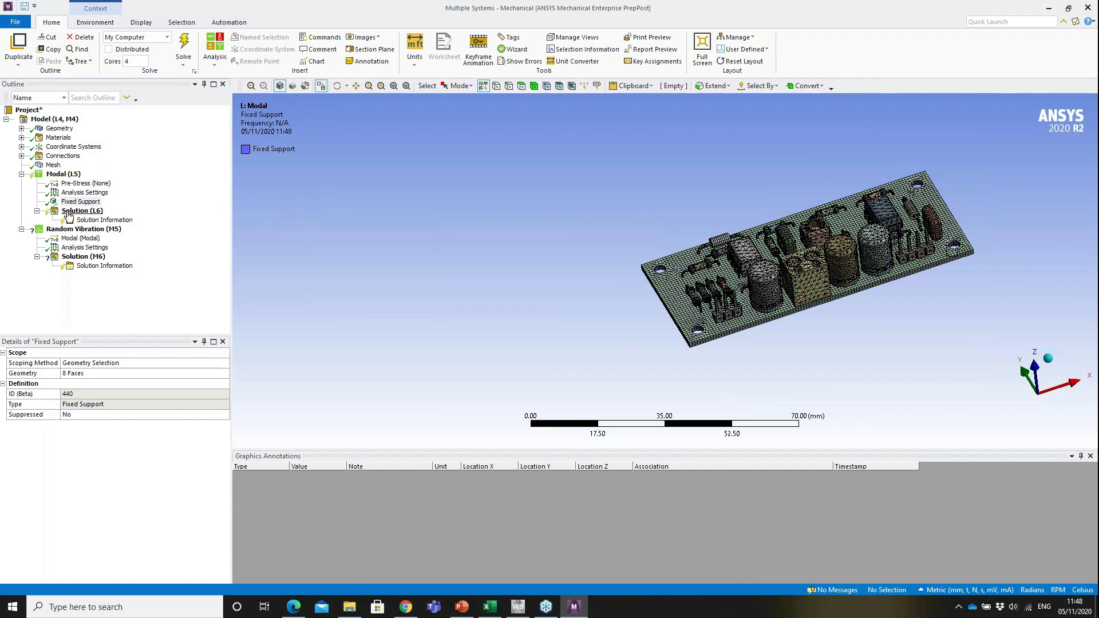
Review the Modal analysis settings, including the maximum modes to find and the output controls.
left_click(69, 213)
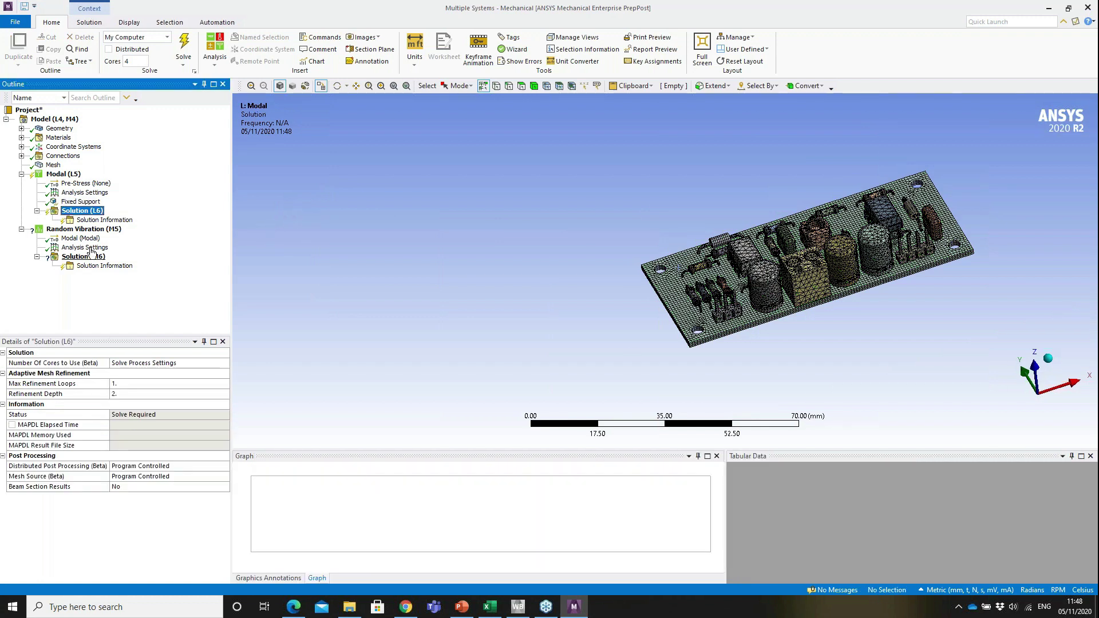
left_click(79, 193)
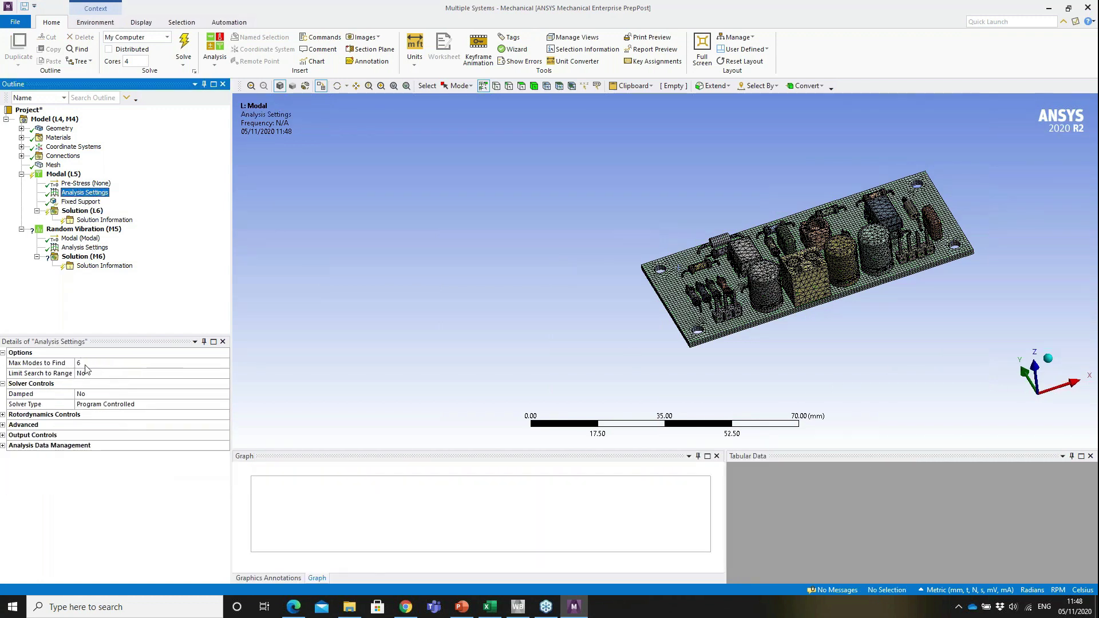
left_click(86, 211)
left_click(81, 193)
left_click(3, 435)
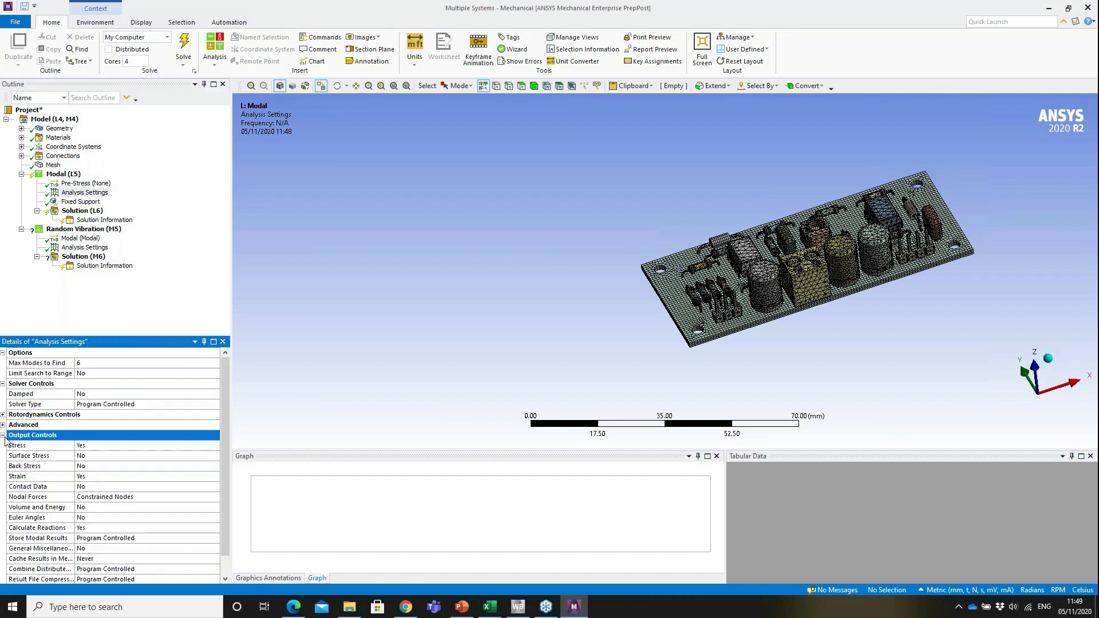
left_click(3, 436)
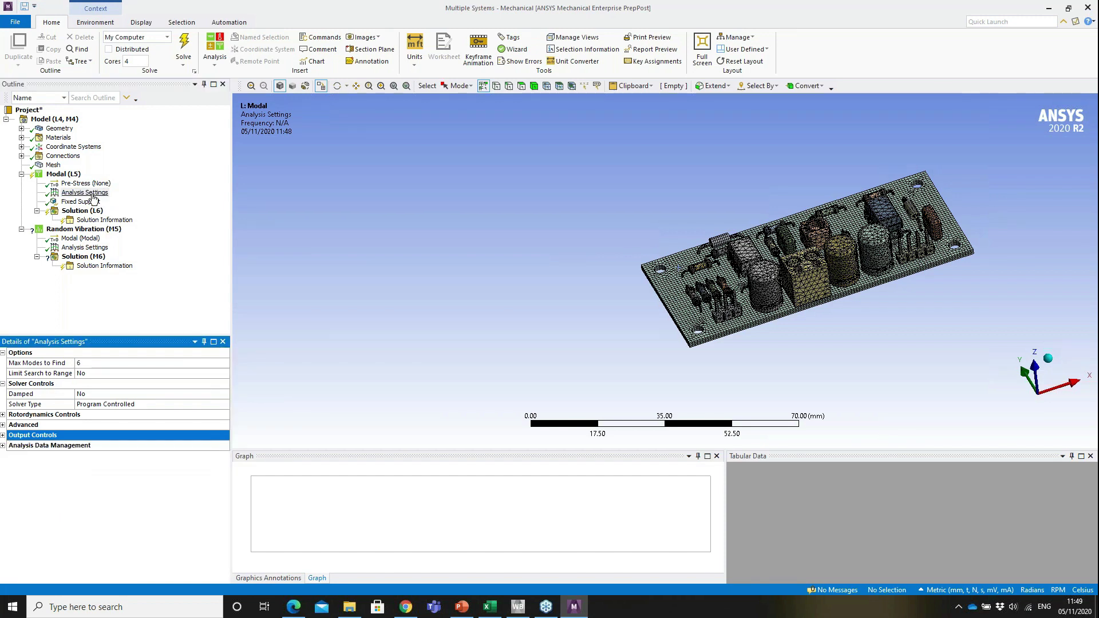
Add a Total Deformation result over all bodies to the Modal solution and solve the modal analysis.
left_click(86, 212)
right_click(86, 216)
mouse_move(181, 221)
mouse_move(228, 222)
left_click(325, 224)
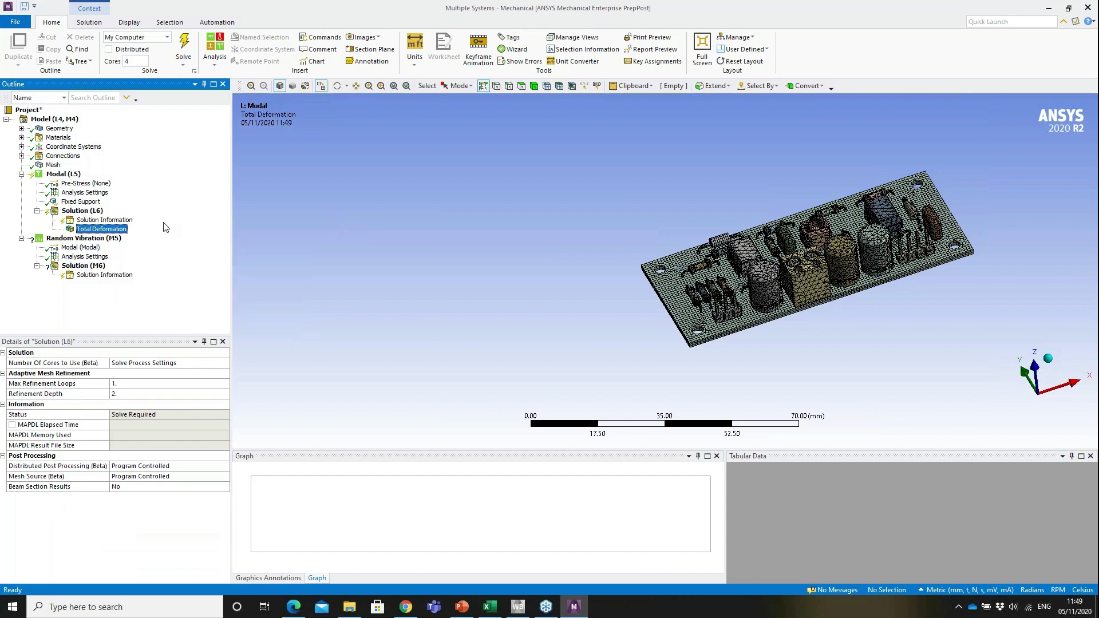
right_click(80, 211)
left_click(105, 232)
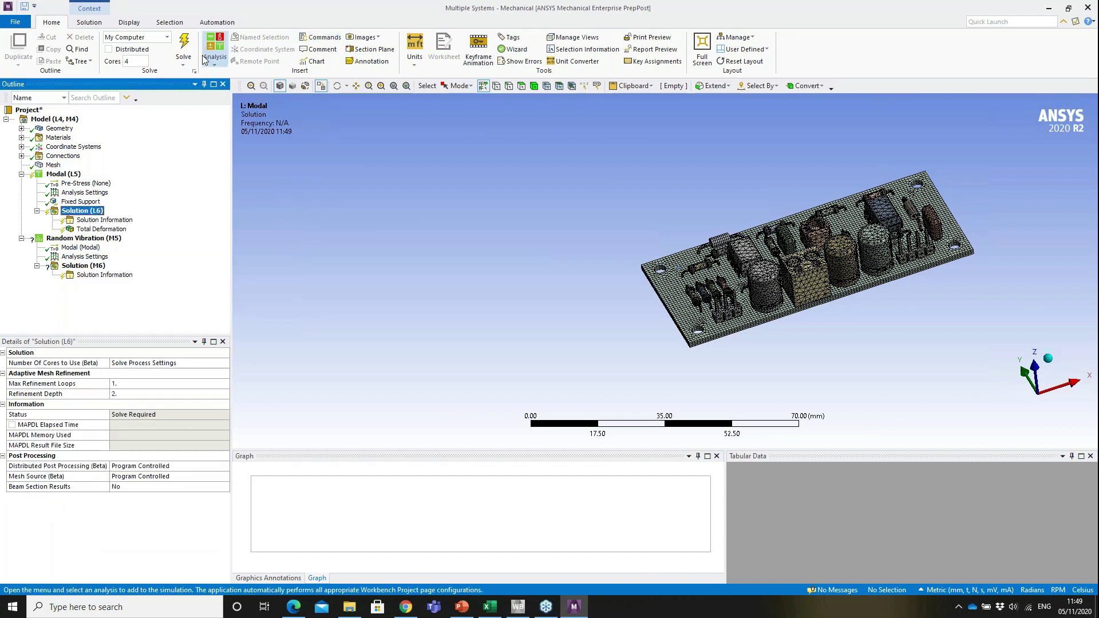
left_click(184, 41)
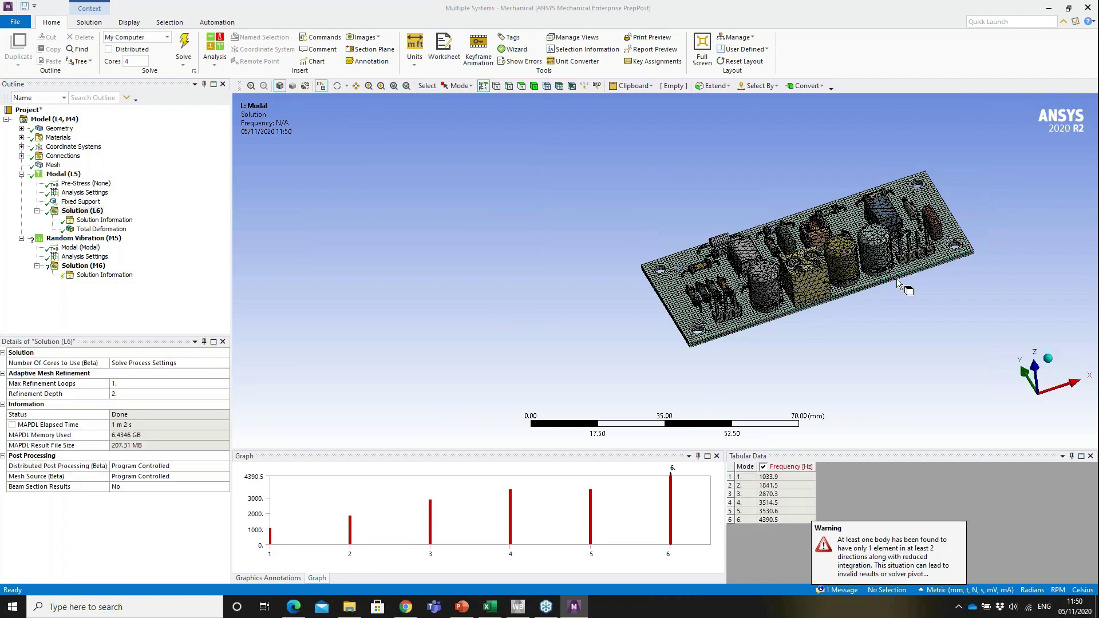
Create a Total Deformation result for mode 1 from the frequency chart, evaluate it and view the deformed board with the animation stopped.
middle_click_drag(894, 275, 706, 280, "ctrl")
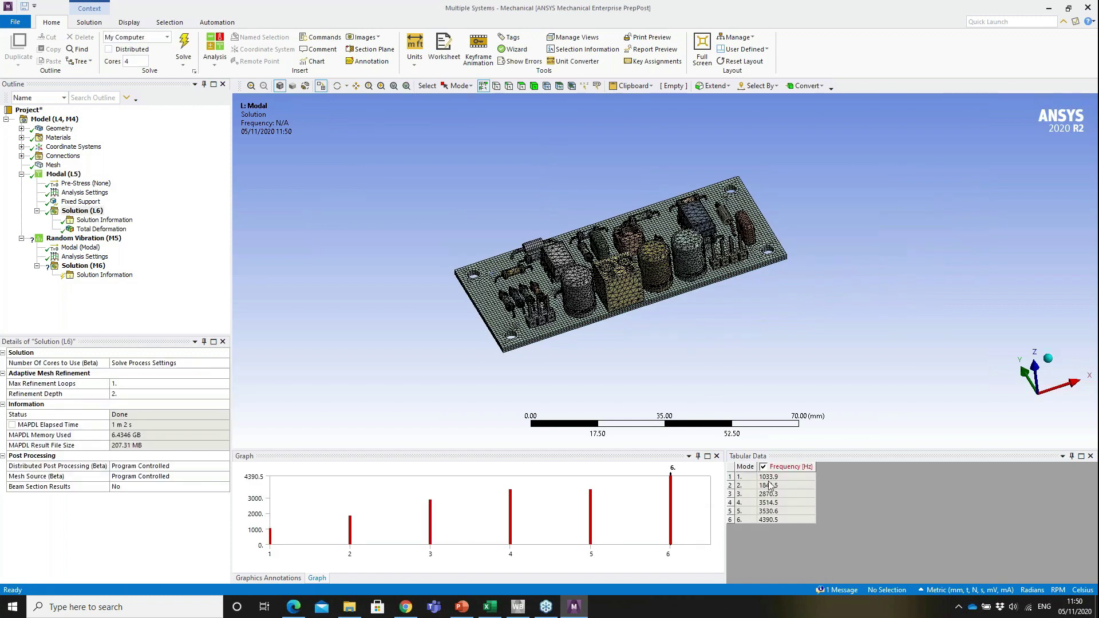
left_click(794, 476)
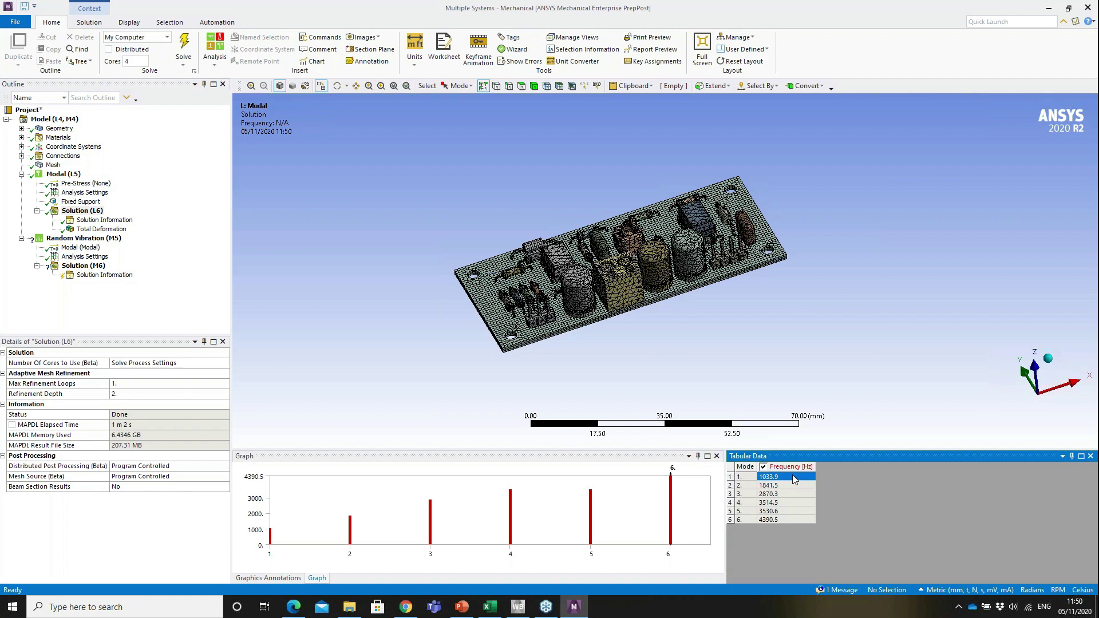
left_click(791, 518)
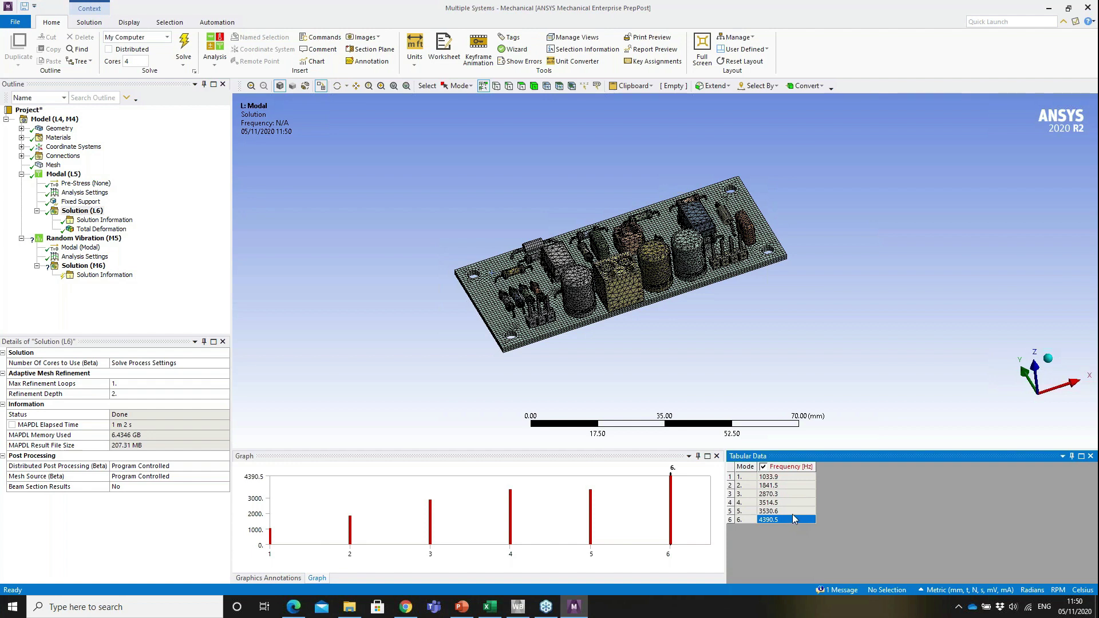
left_click(270, 536)
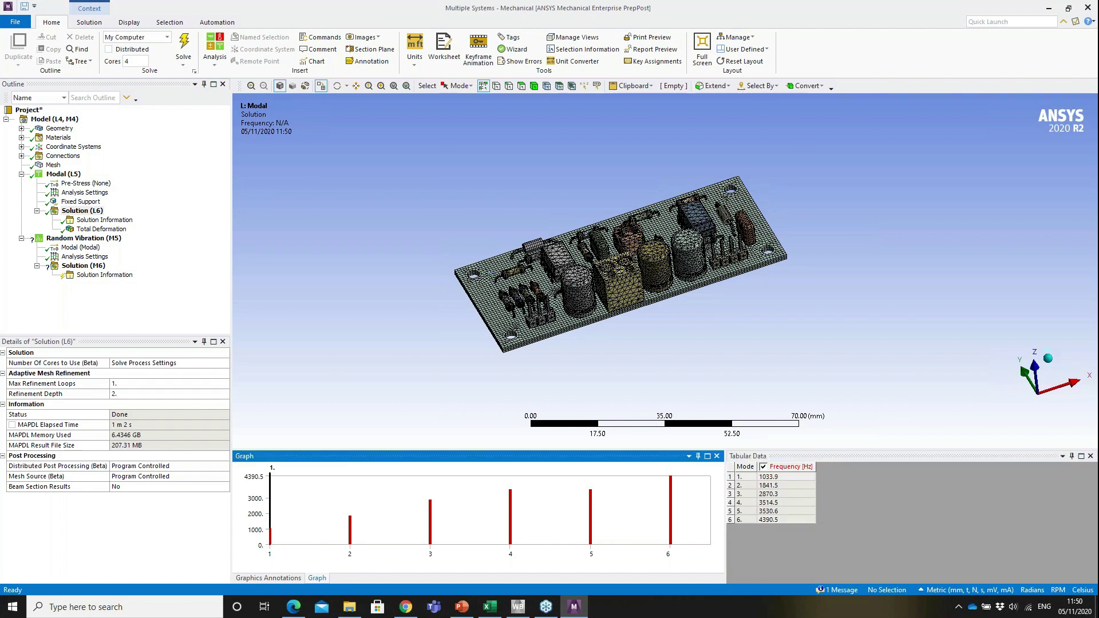
right_click(270, 535)
left_click(312, 541)
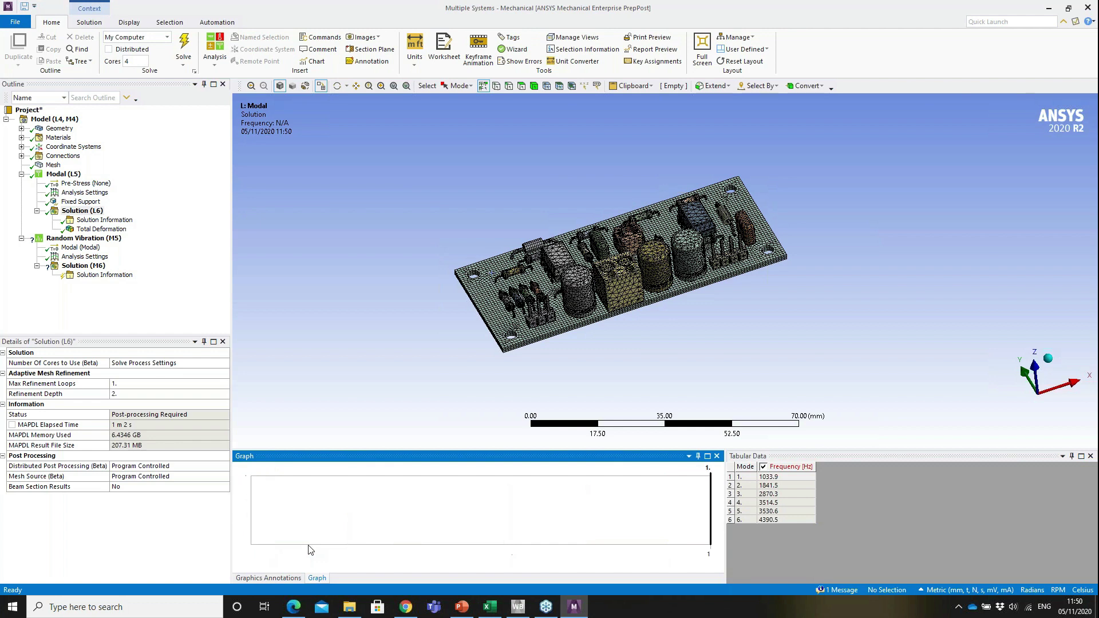
left_click(108, 240)
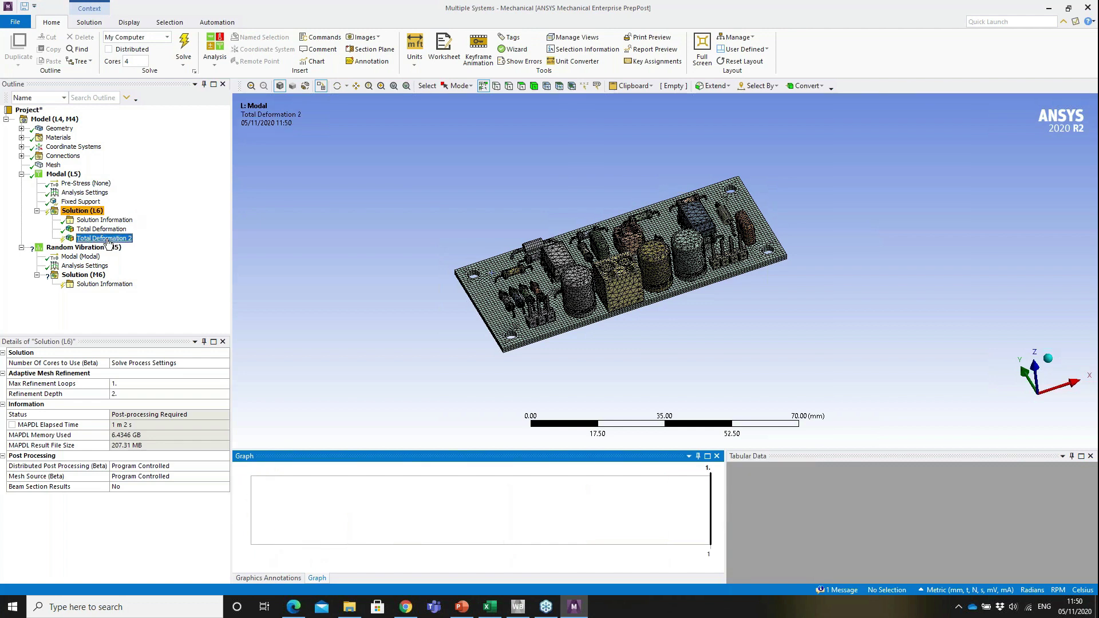
left_click(184, 49)
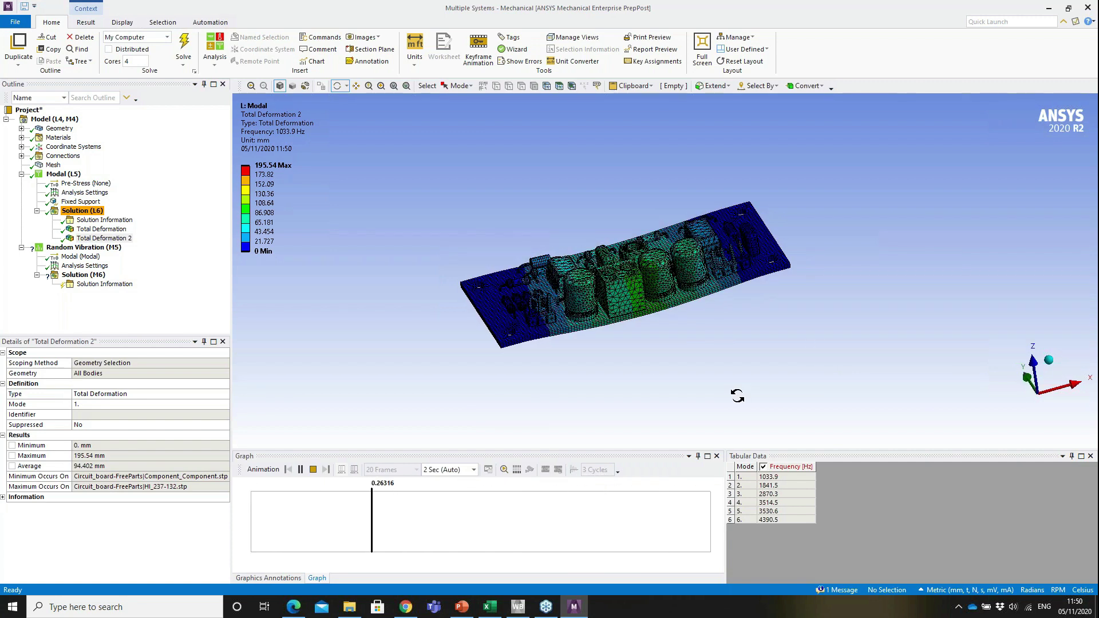
left_click(313, 470)
left_click_drag(670, 291, 664, 294)
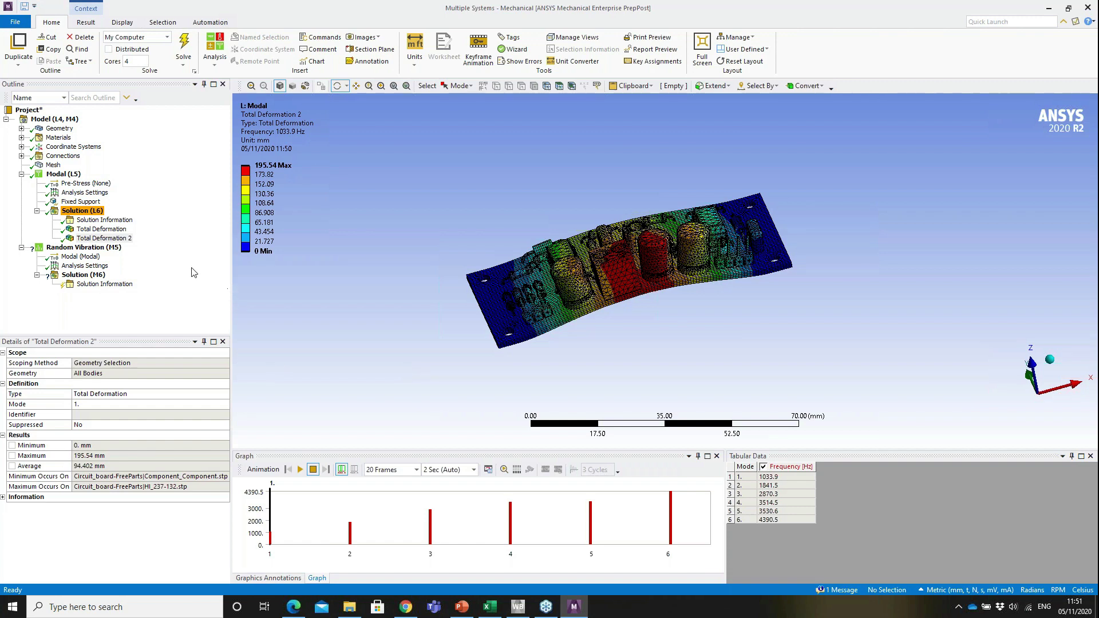
Insert a PSD G Acceleration load in the Random Vibration analysis with Fixed Support as its boundary condition.
left_click(86, 248)
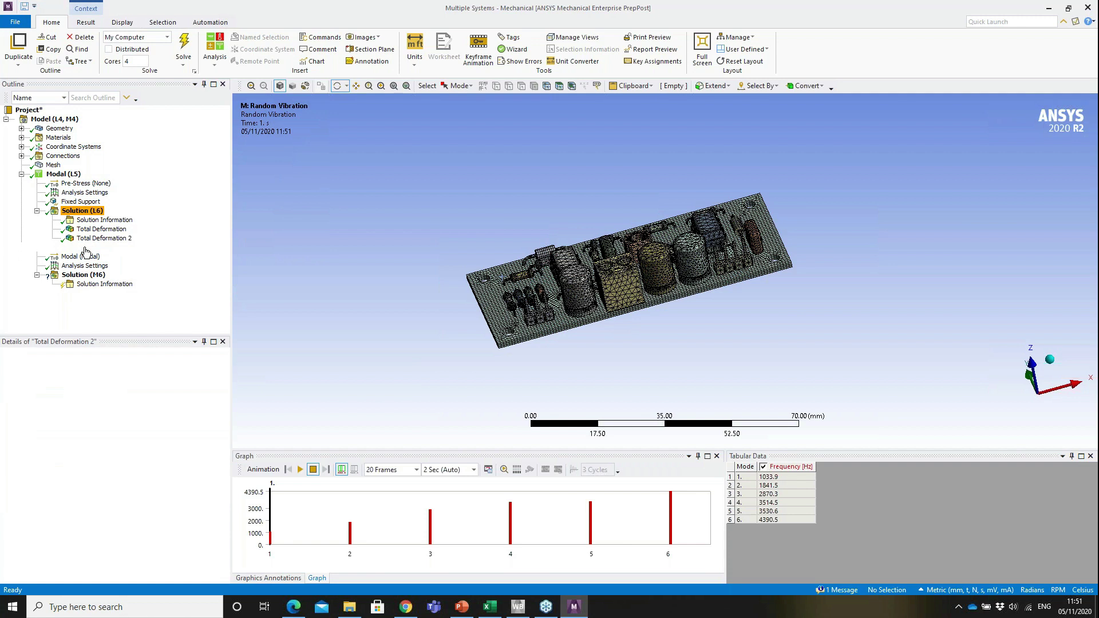
right_click(86, 249)
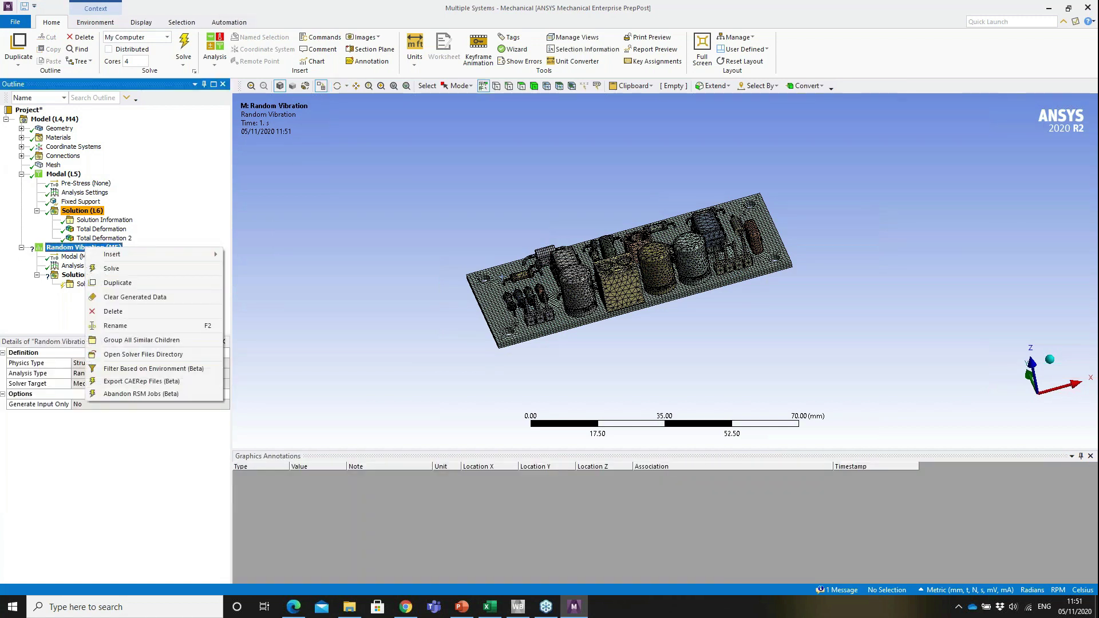
mouse_move(153, 255)
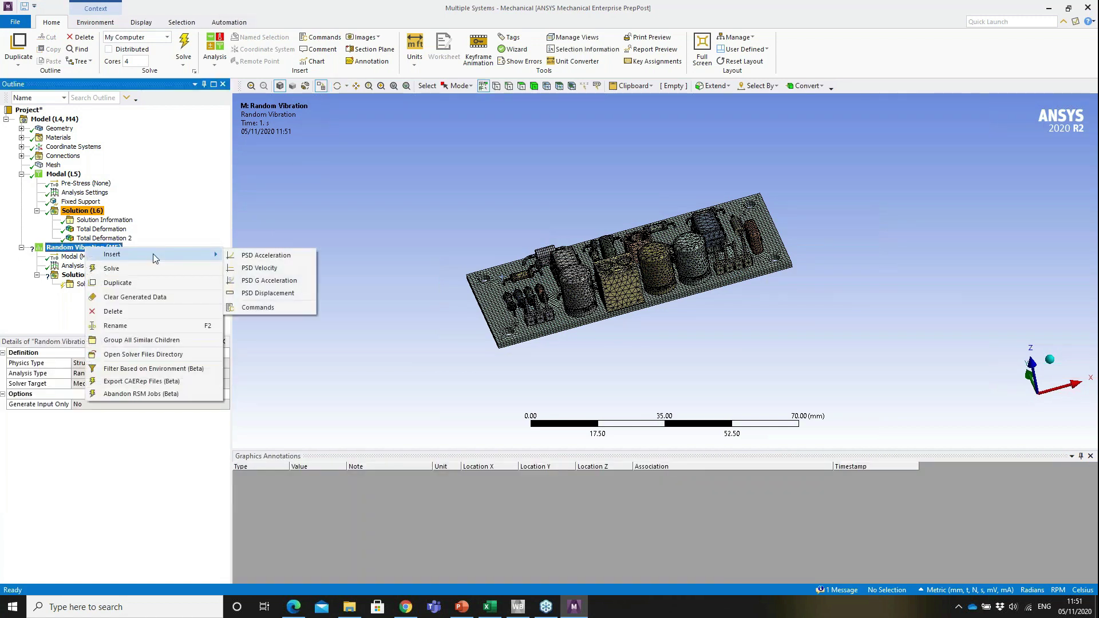
left_click(271, 280)
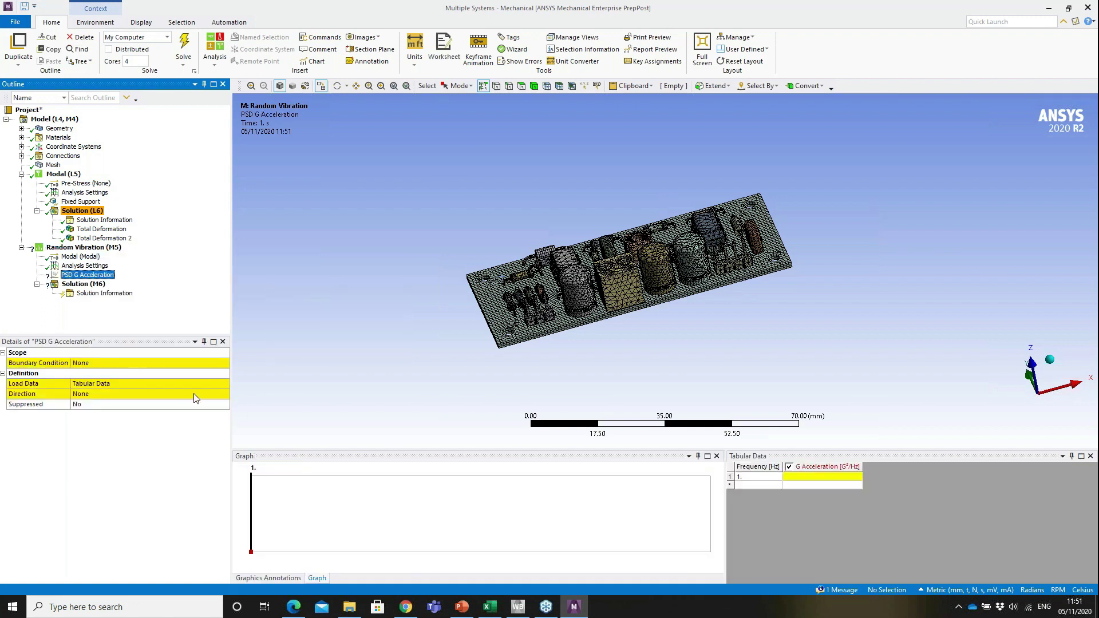
left_click(212, 367)
left_click(222, 363)
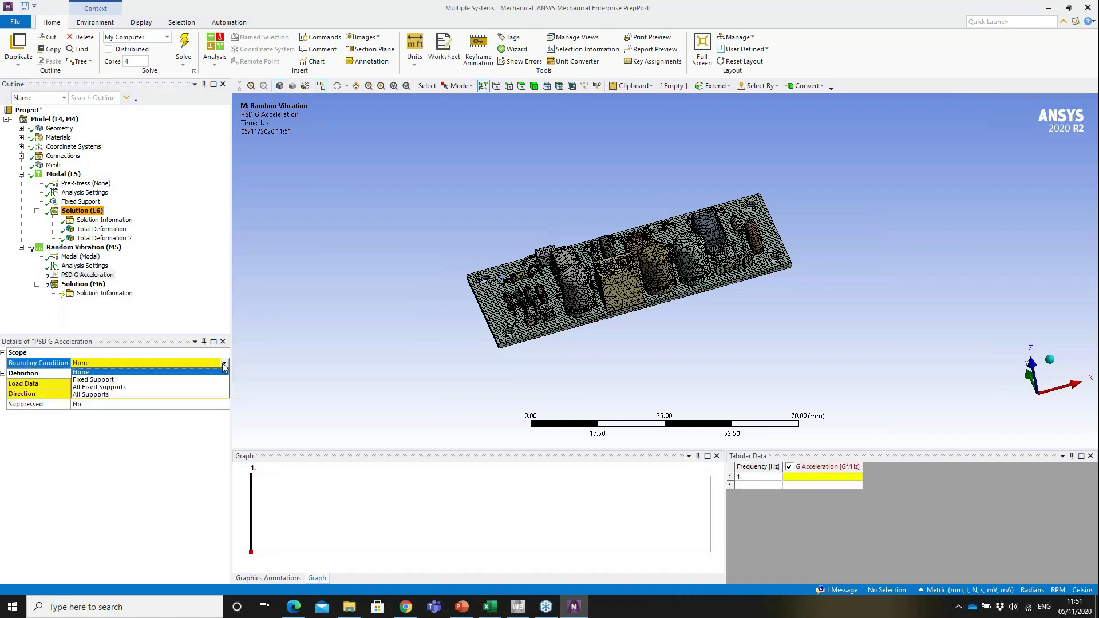
left_click(166, 379)
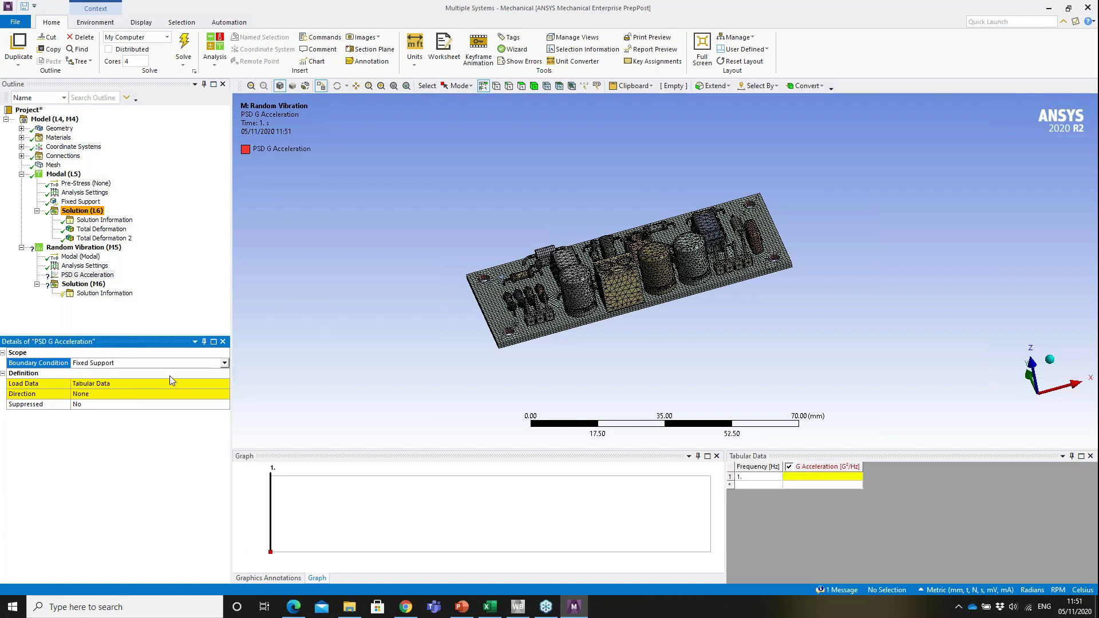
Copy the frequency and g^2/Hz values in A2:B6 of the PSD sheet of Spectra.xls in Excel into the PSD load's tabular data in Mechanical.
left_click(490, 607)
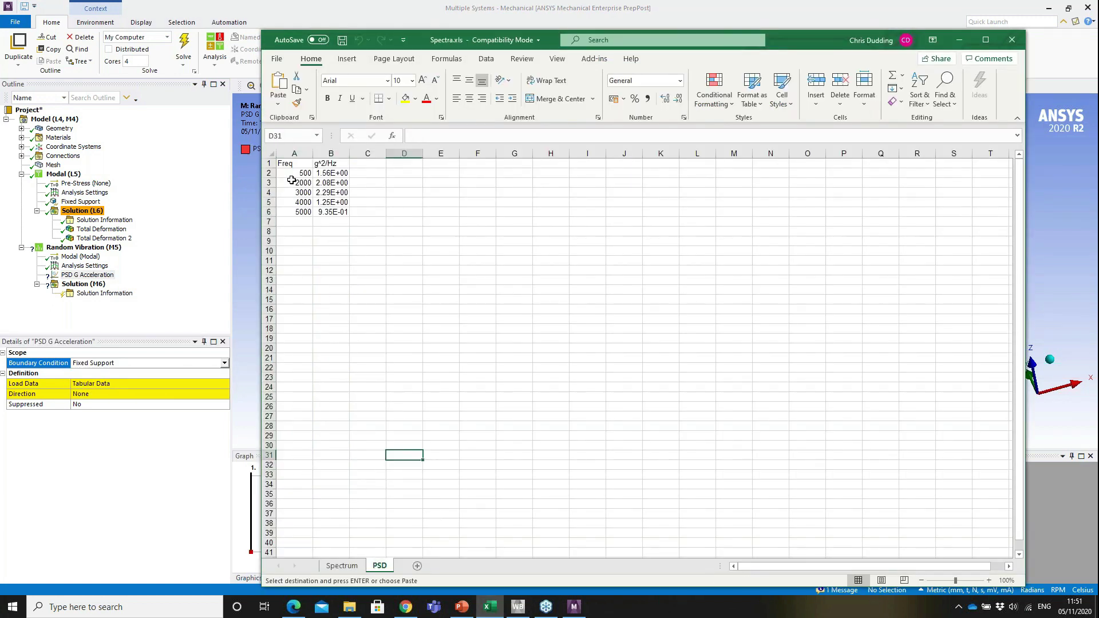
left_click_drag(293, 173, 342, 211)
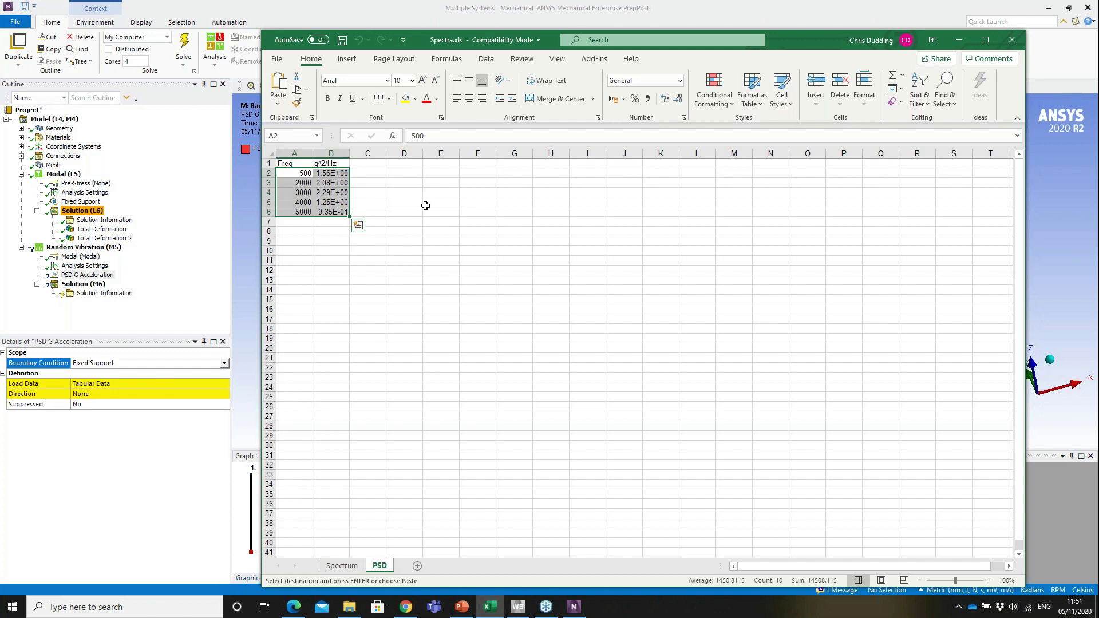
left_click(91, 275)
left_click(760, 479)
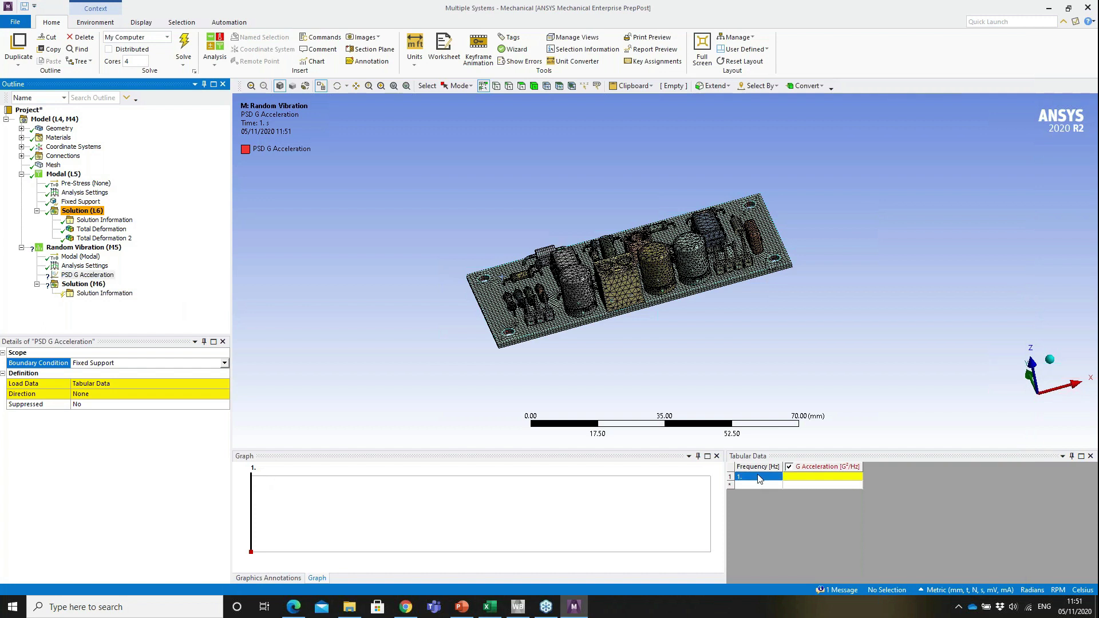
right_click(760, 478)
left_click(789, 494)
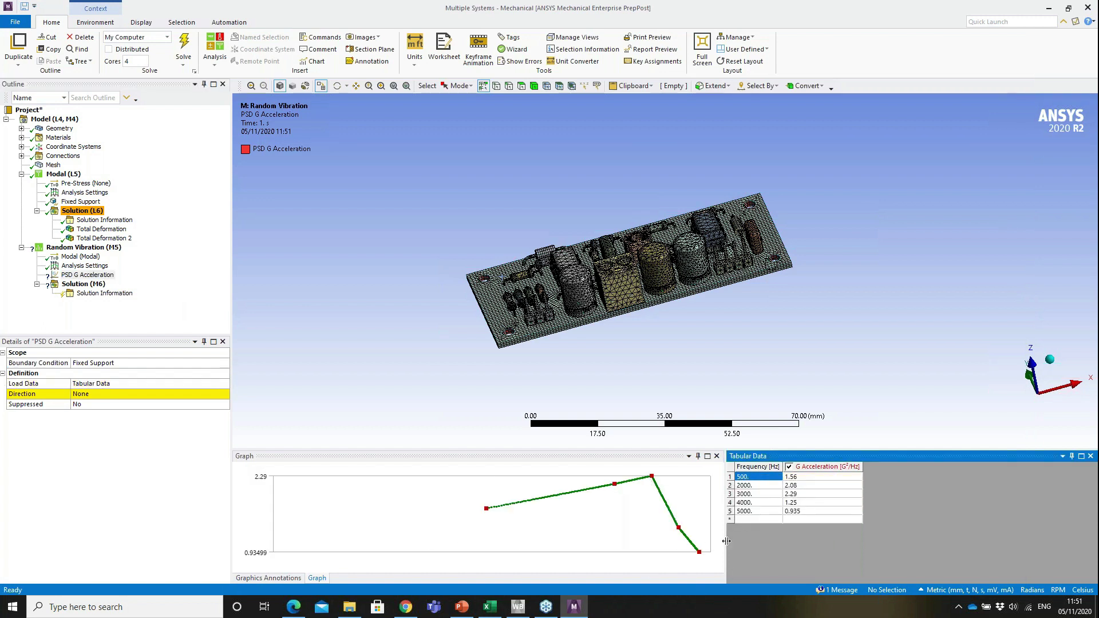
Set the direction of the PSD G Acceleration load to Z Axis.
left_click(91, 276)
left_click(137, 394)
left_click(169, 393)
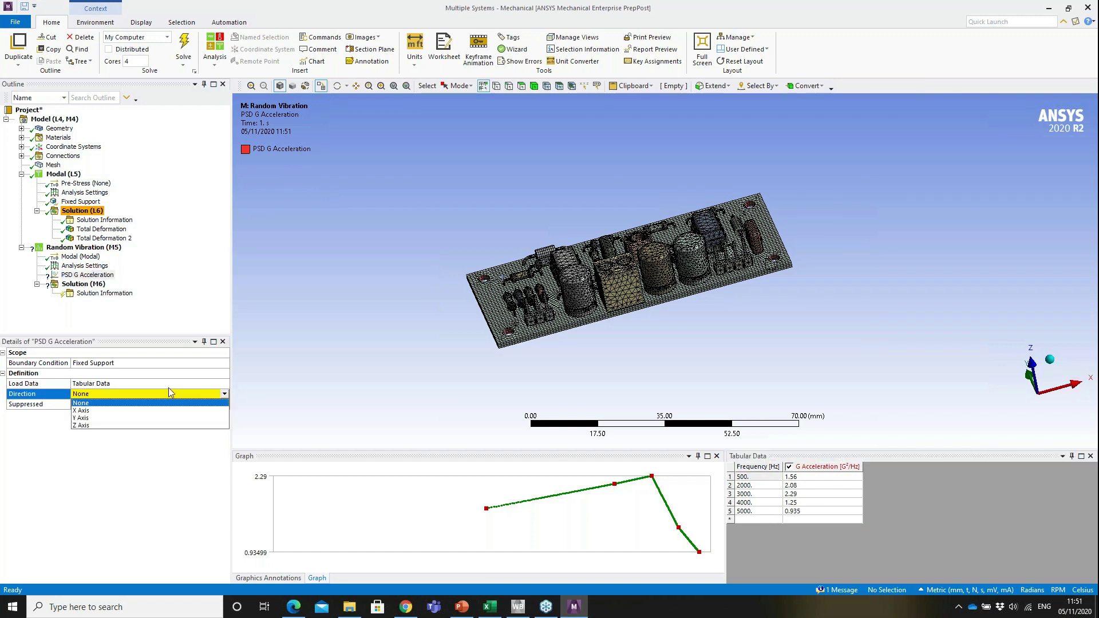
left_click(111, 426)
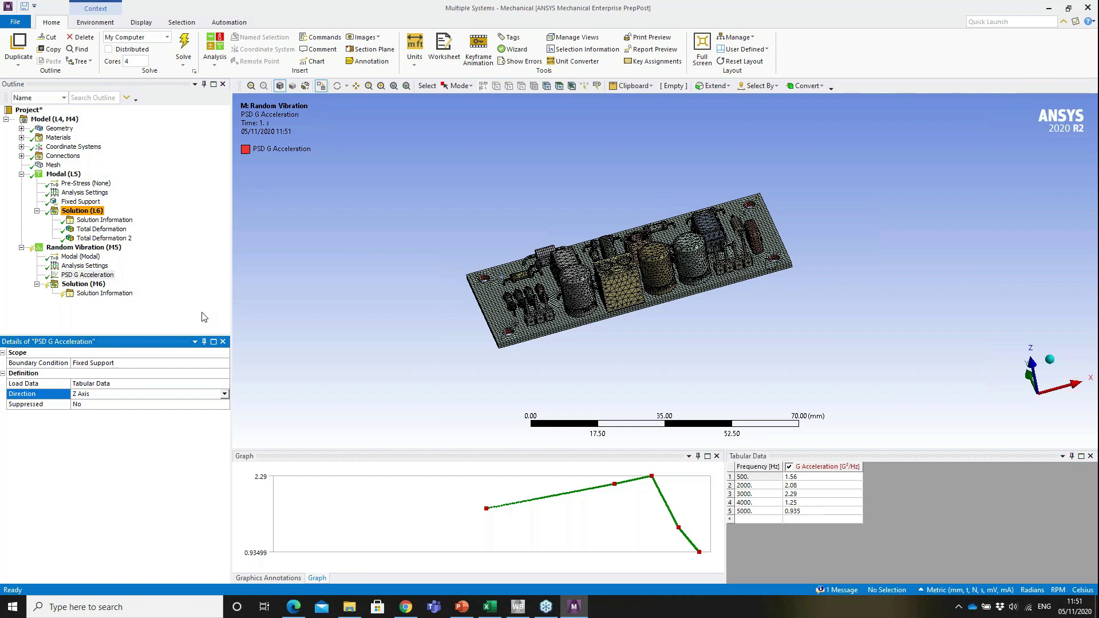
Enable velocity and acceleration calculation in the output controls of the Random Vibration analysis settings.
left_click(79, 285)
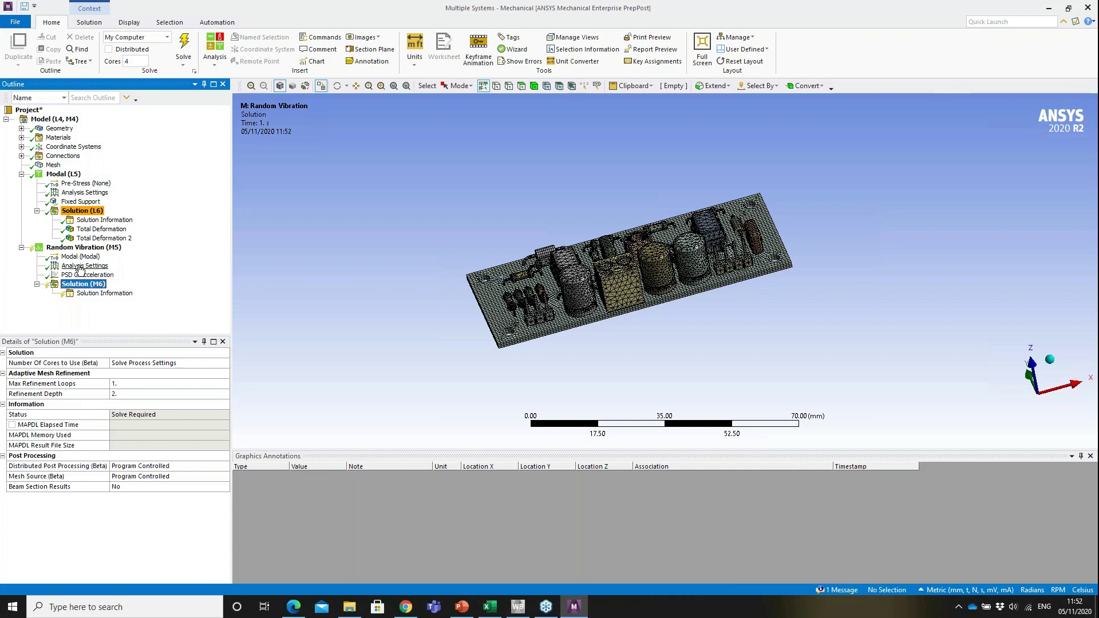
left_click(83, 266)
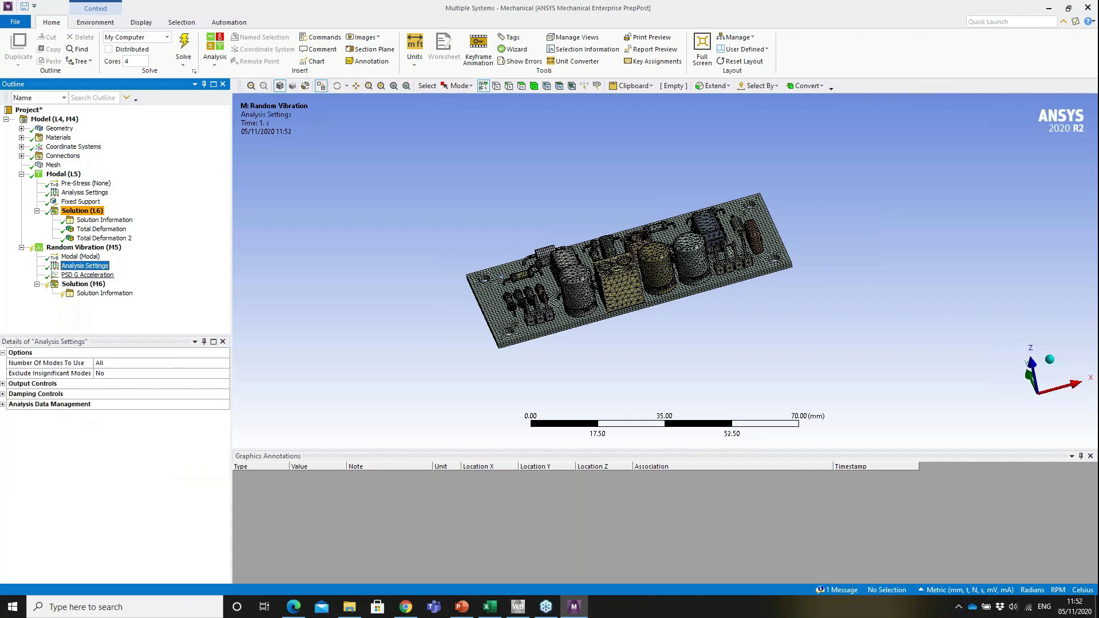
left_click(3, 384)
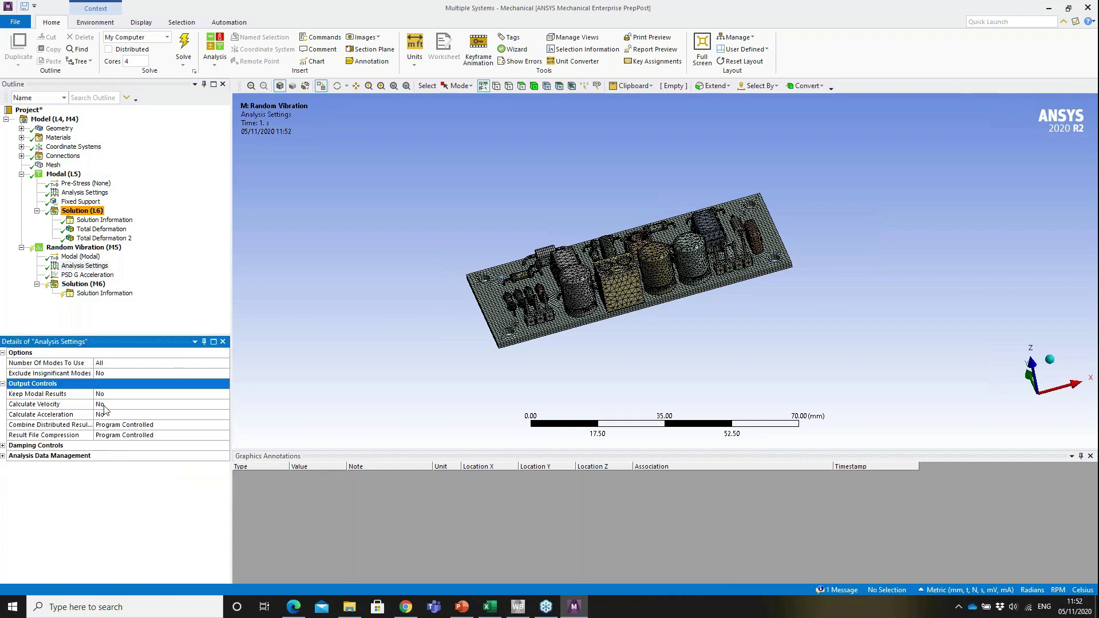
left_click(105, 404)
left_click(224, 405)
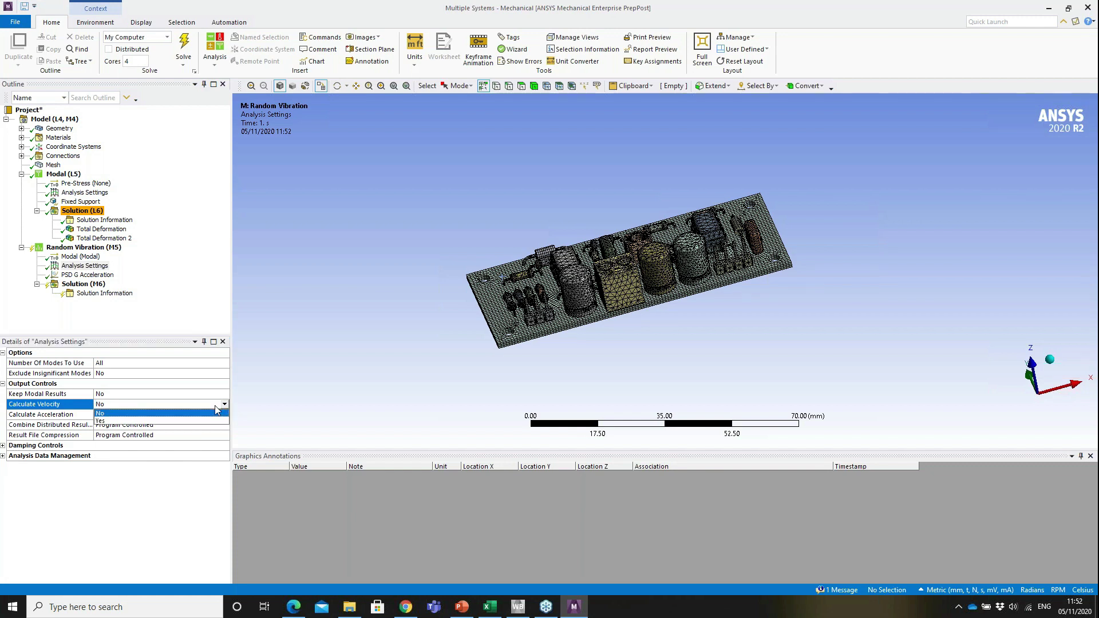
left_click(136, 417)
left_click(139, 415)
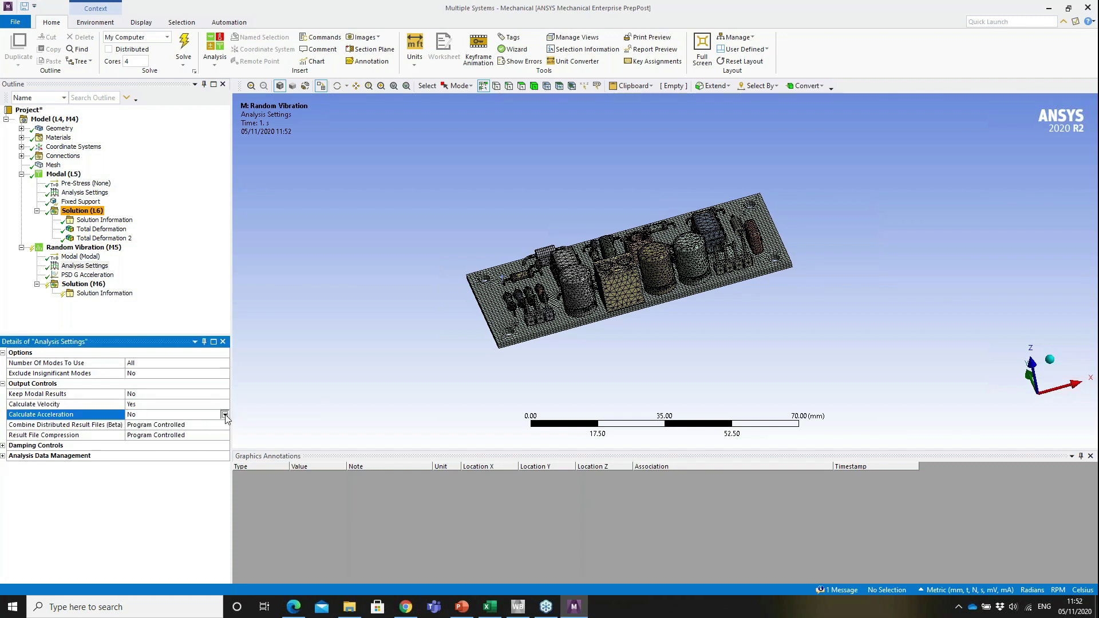
left_click(225, 415)
left_click(151, 425)
Insert a Directional Deformation result in the Random Vibration solution and orient it along the Z Axis.
left_click(84, 247)
left_click(82, 285)
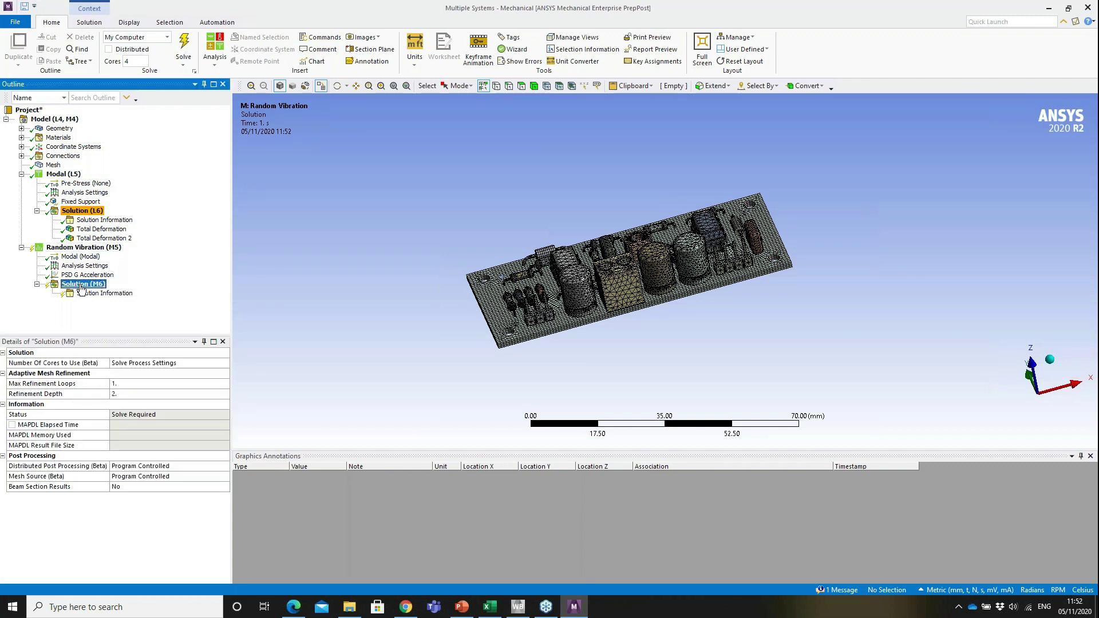
right_click(81, 286)
mouse_move(146, 291)
mouse_move(246, 292)
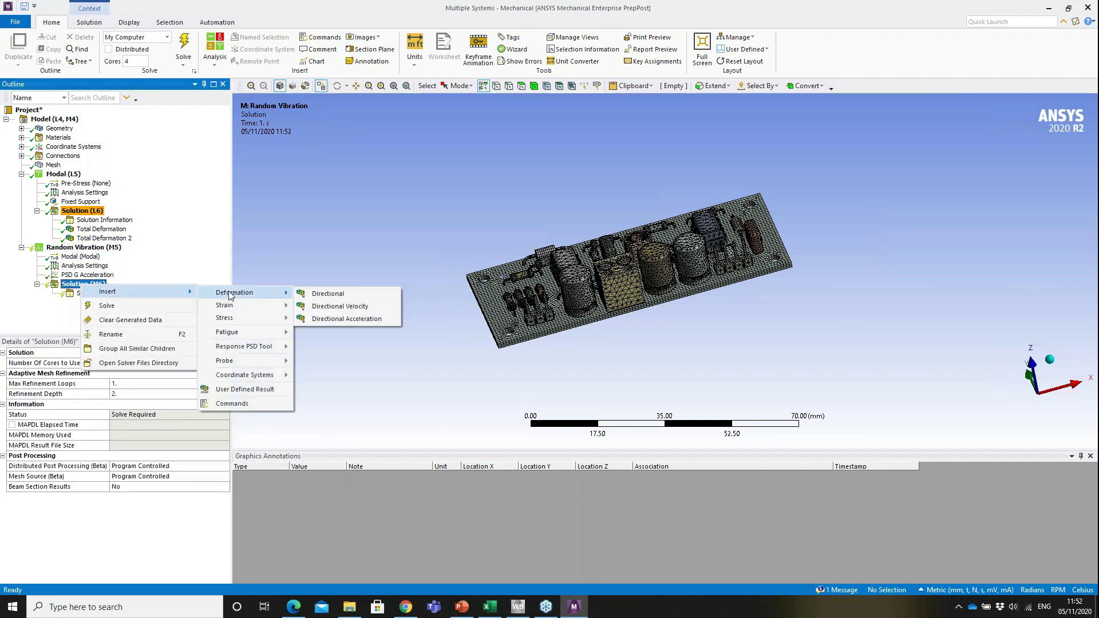
left_click(319, 295)
left_click(191, 406)
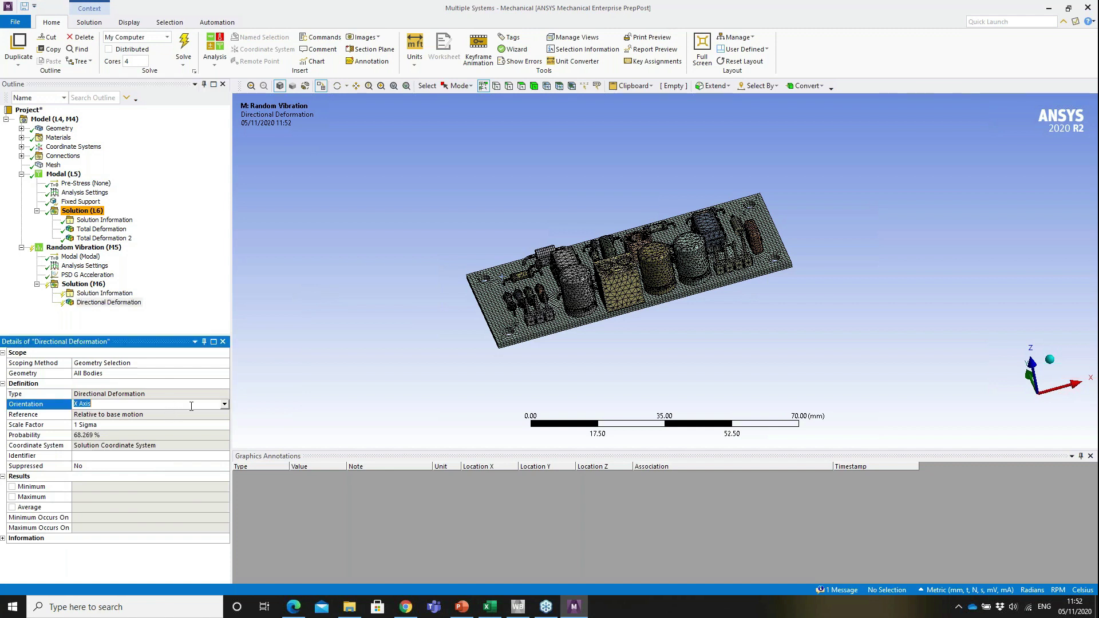
left_click(225, 404)
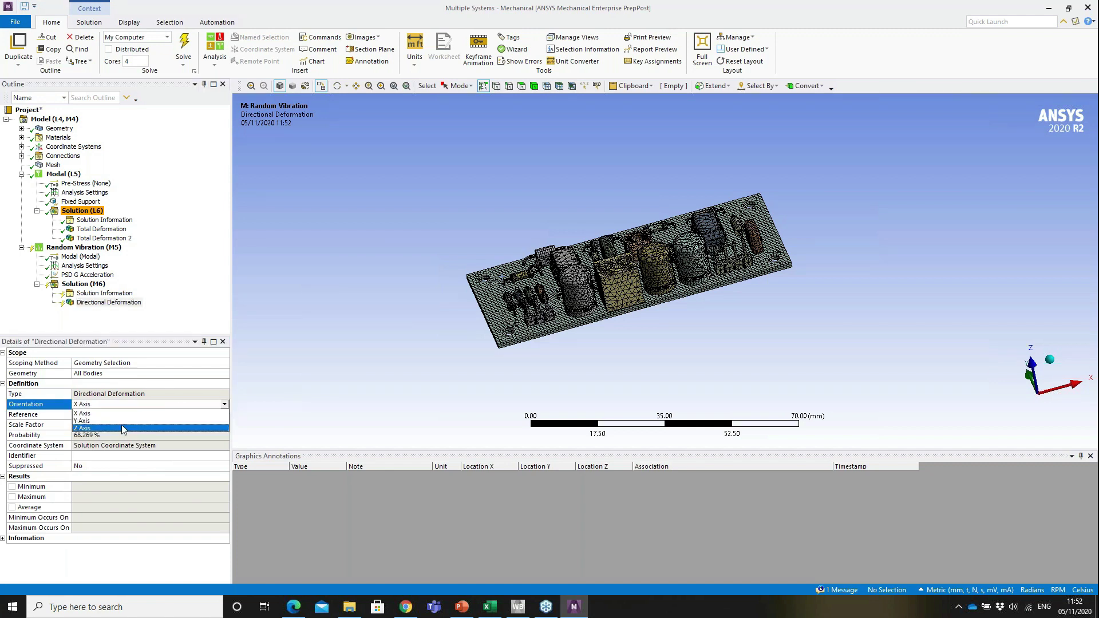
left_click(122, 426)
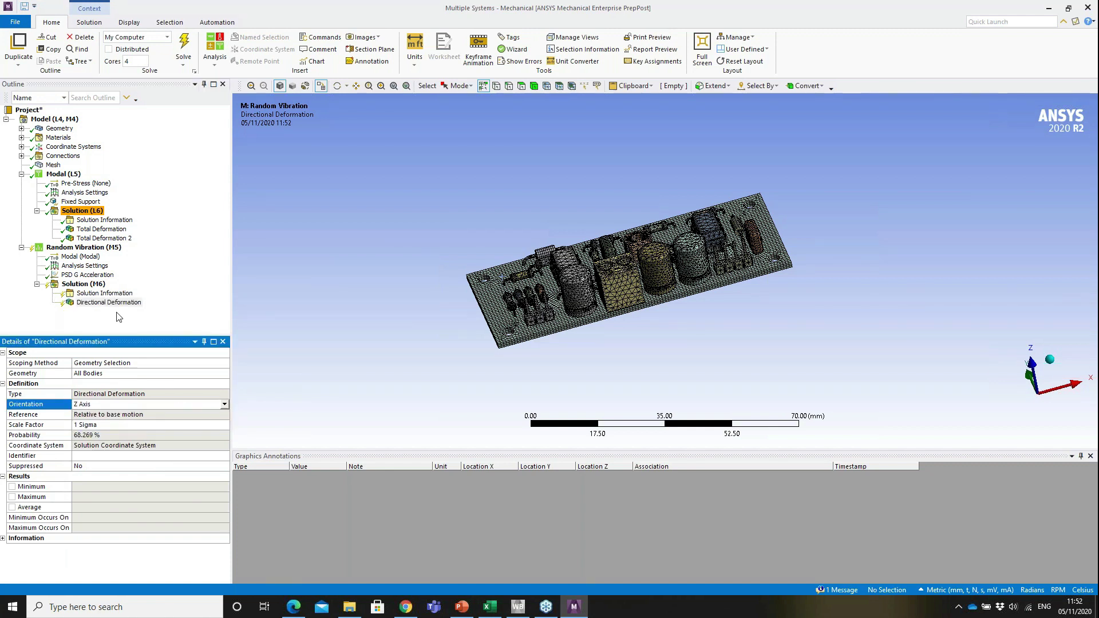
Add an Equivalent Stress result to the Random Vibration solution.
right_click(86, 287)
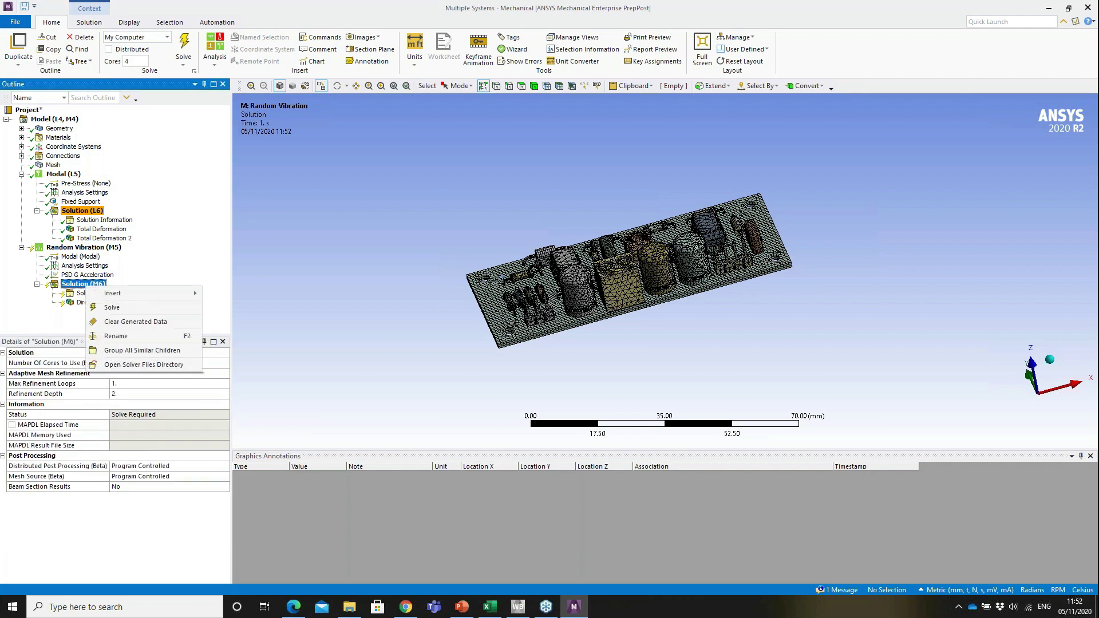
mouse_move(112, 293)
mouse_move(229, 320)
left_click(312, 322)
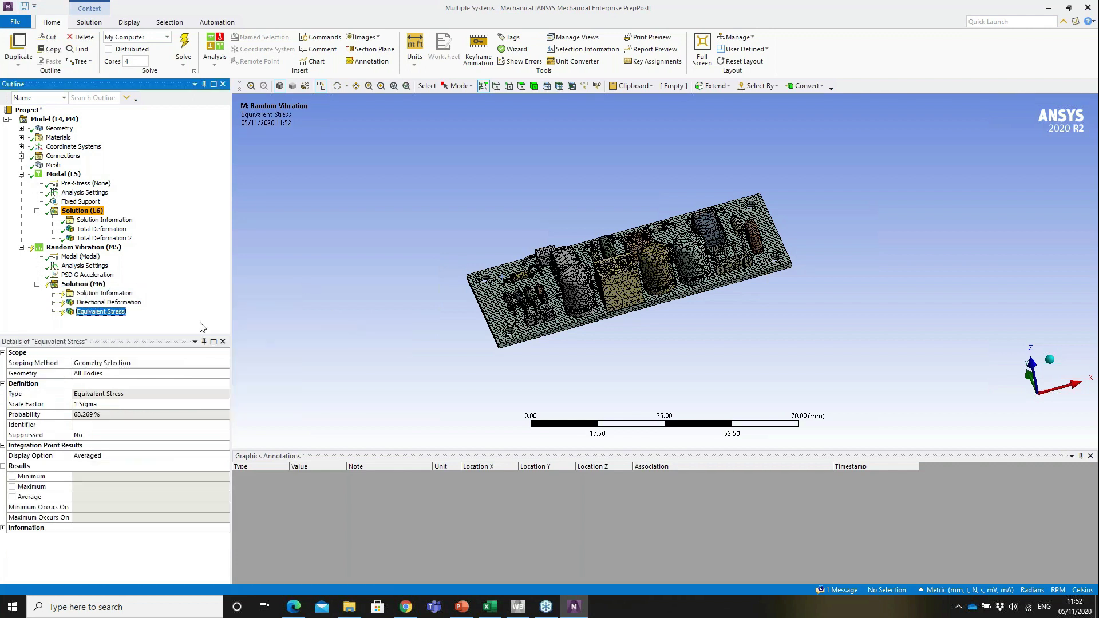
Solve the Random Vibration analysis.
left_click(70, 246)
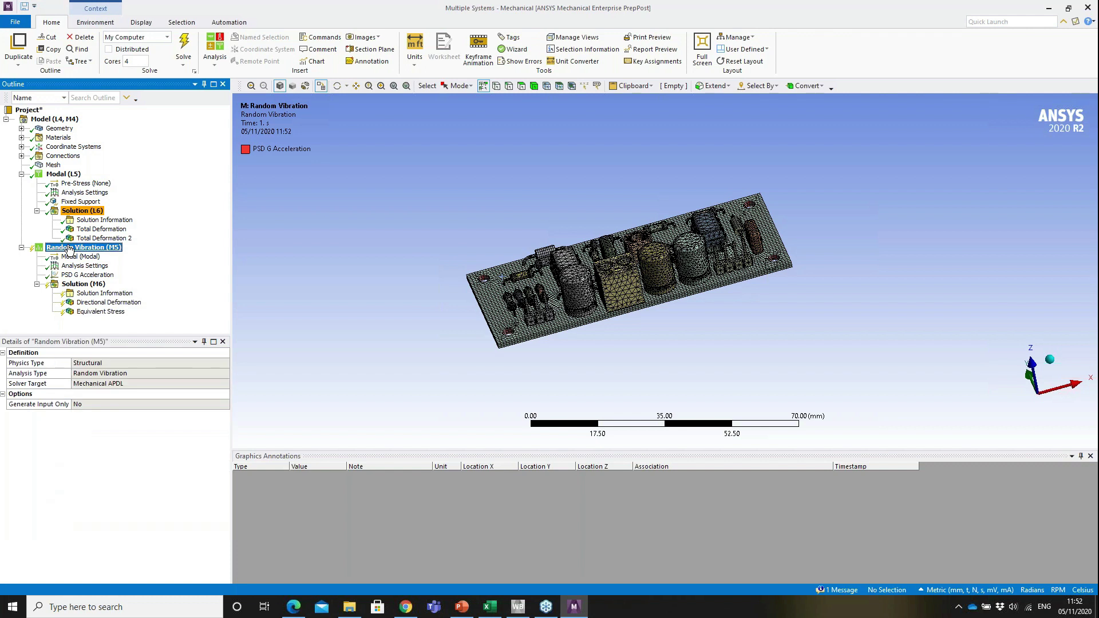
key("F5")
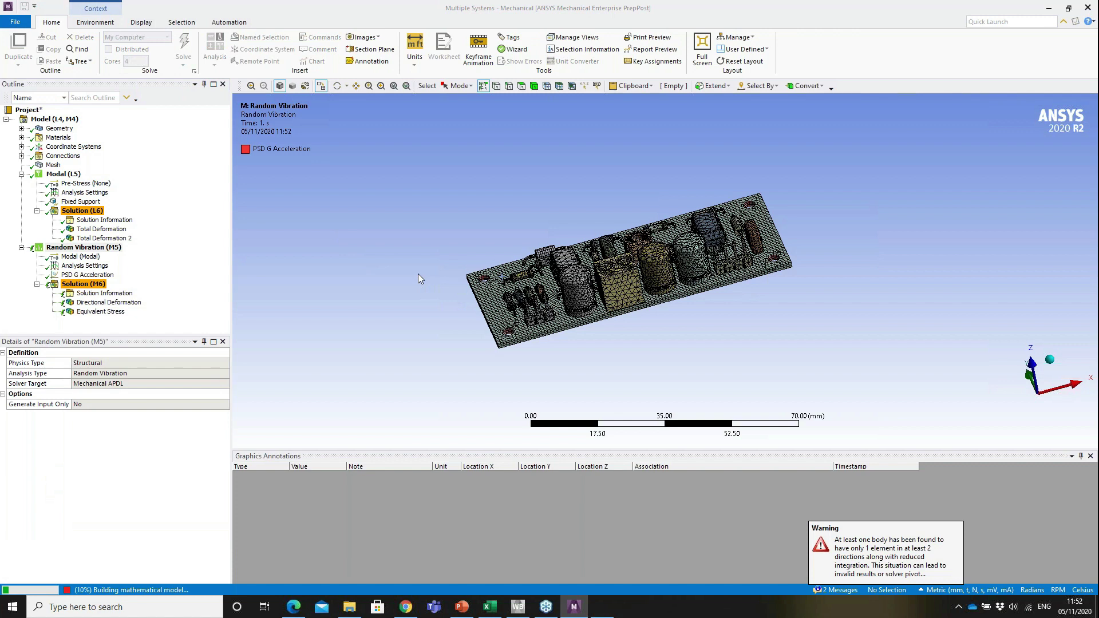
left_click(142, 591)
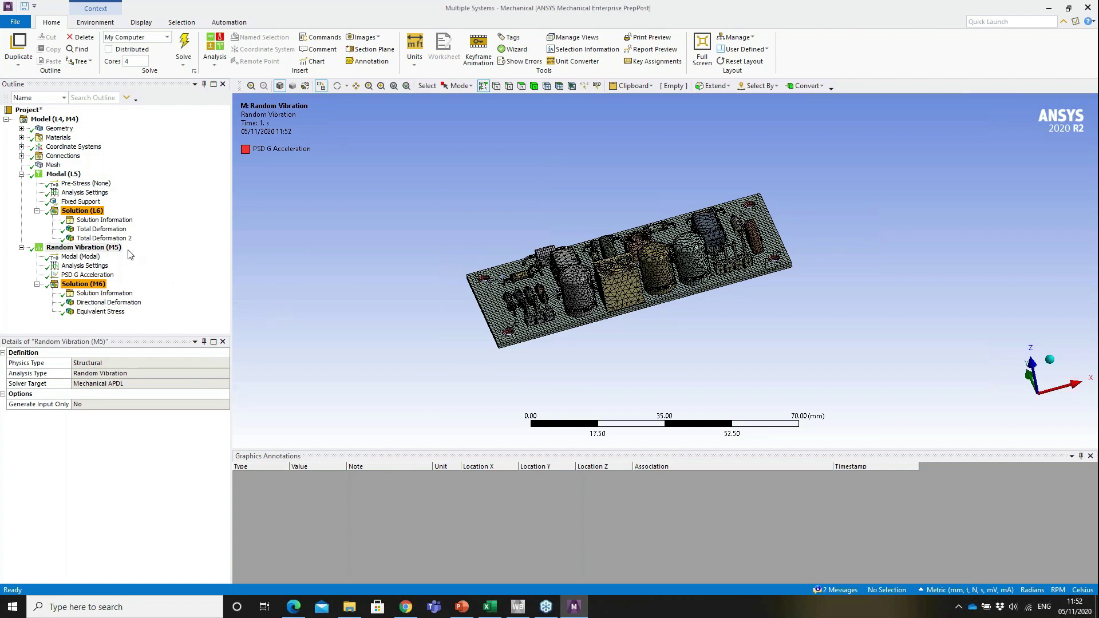
Examine the Z-axis Directional Deformation contour on the circuit board at 1 Sigma.
left_click(111, 305)
mouse_move(671, 317)
middle_mouse_down()
mouse_move(658, 293)
mouse_move(657, 319)
mouse_move(651, 312)
middle_mouse_up()
scroll(651, 312, "down", 2)
scroll(666, 272, "up", 4)
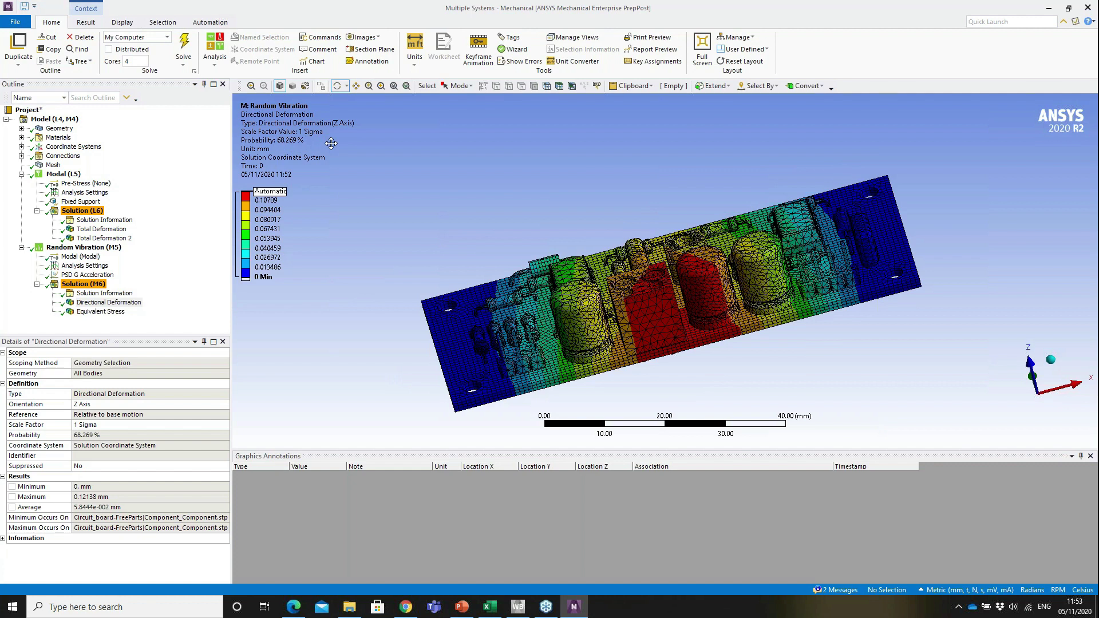
Set the Equivalent Stress result's scale factor to 3 Sigma, re-evaluate it and inspect the stress contour.
left_click(111, 315)
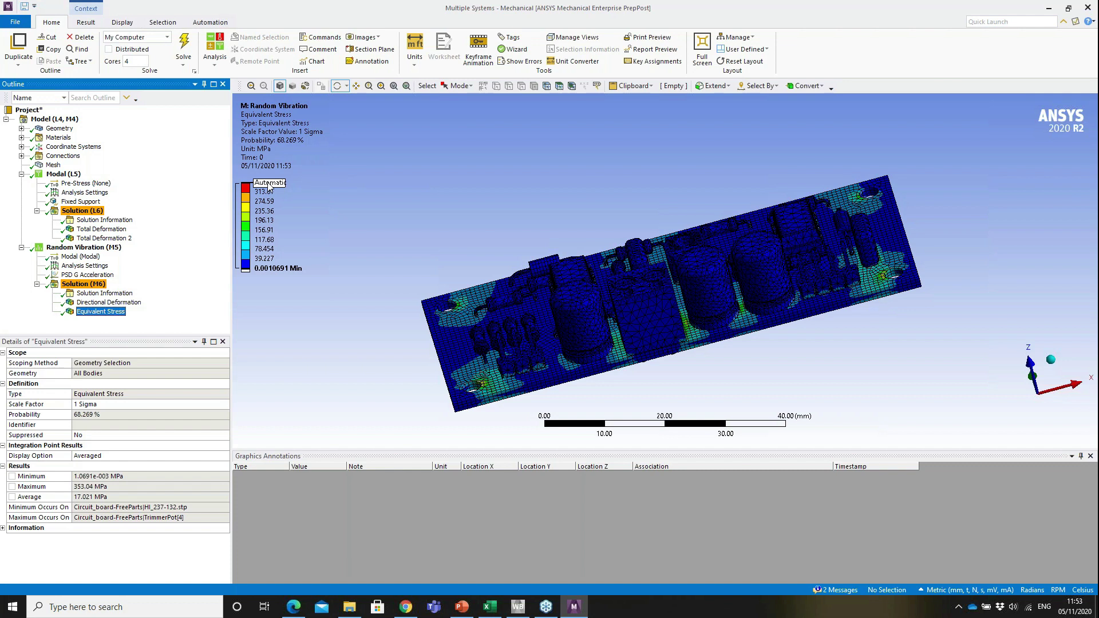
left_click(209, 404)
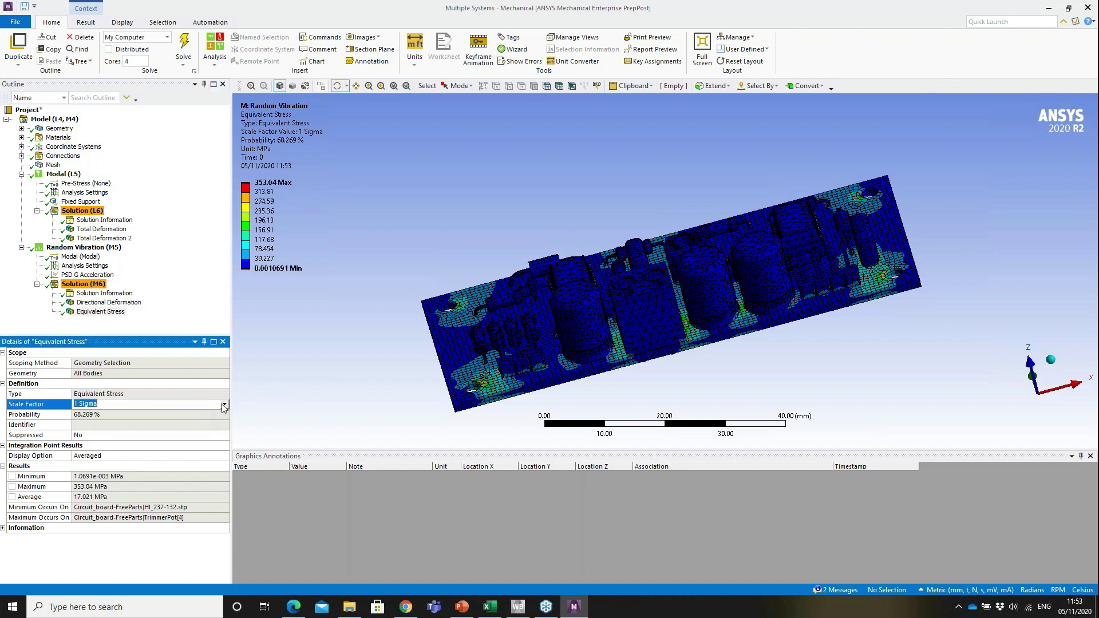
left_click(225, 404)
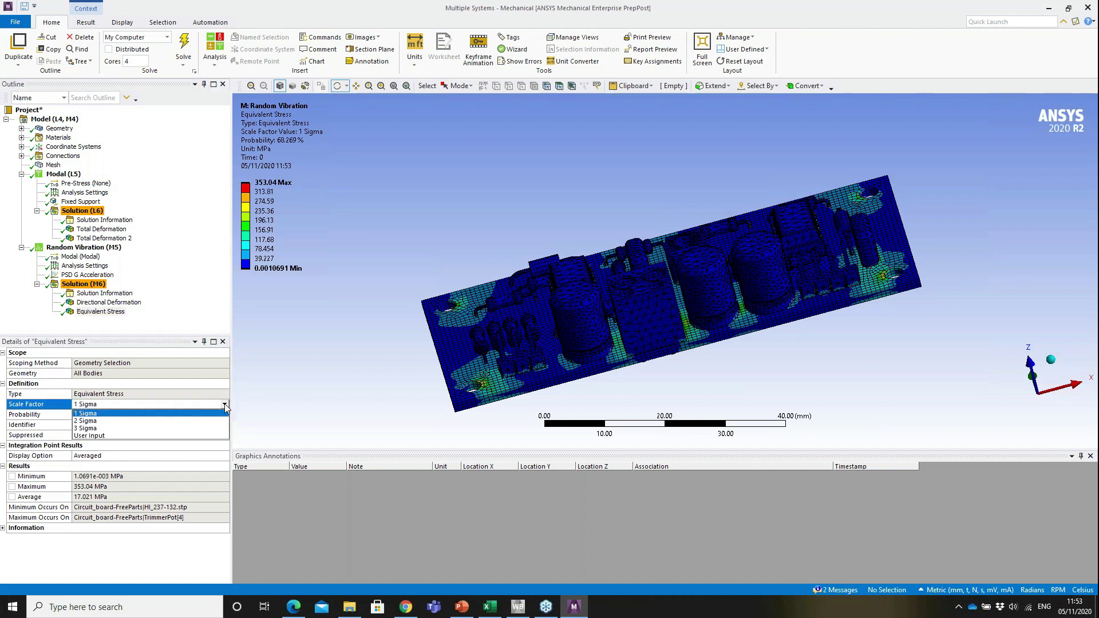
left_click(168, 429)
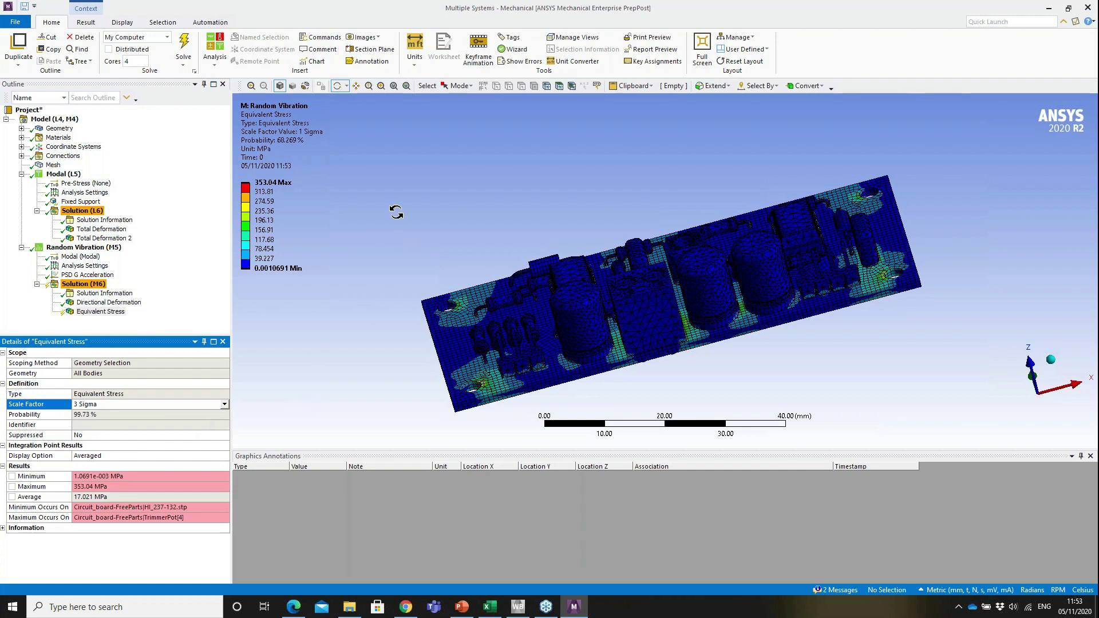
left_click(101, 311)
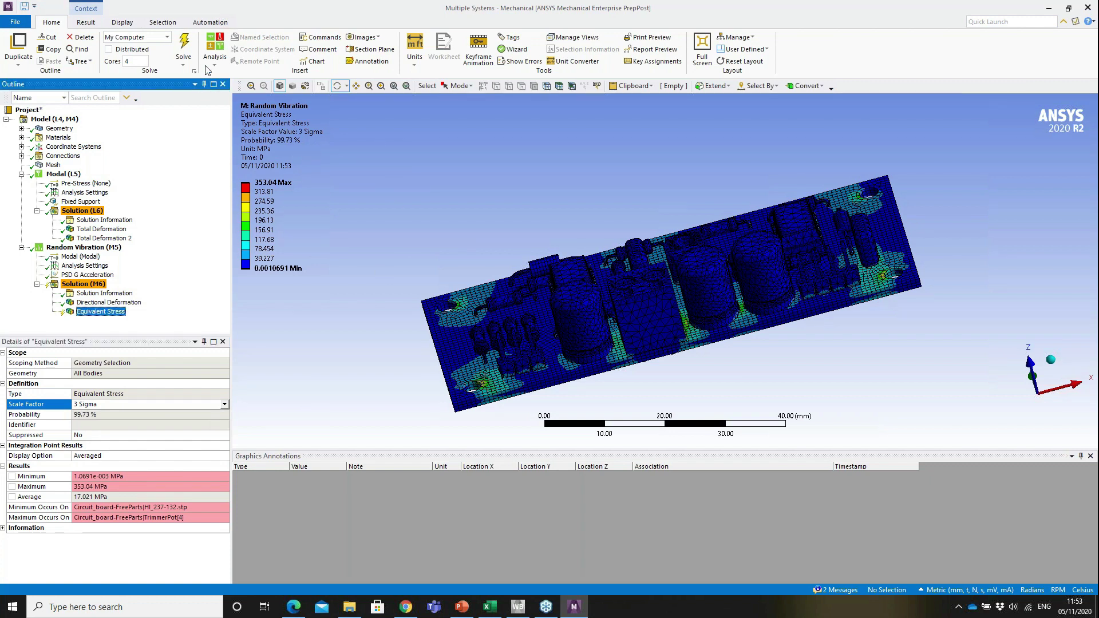
left_click(183, 49)
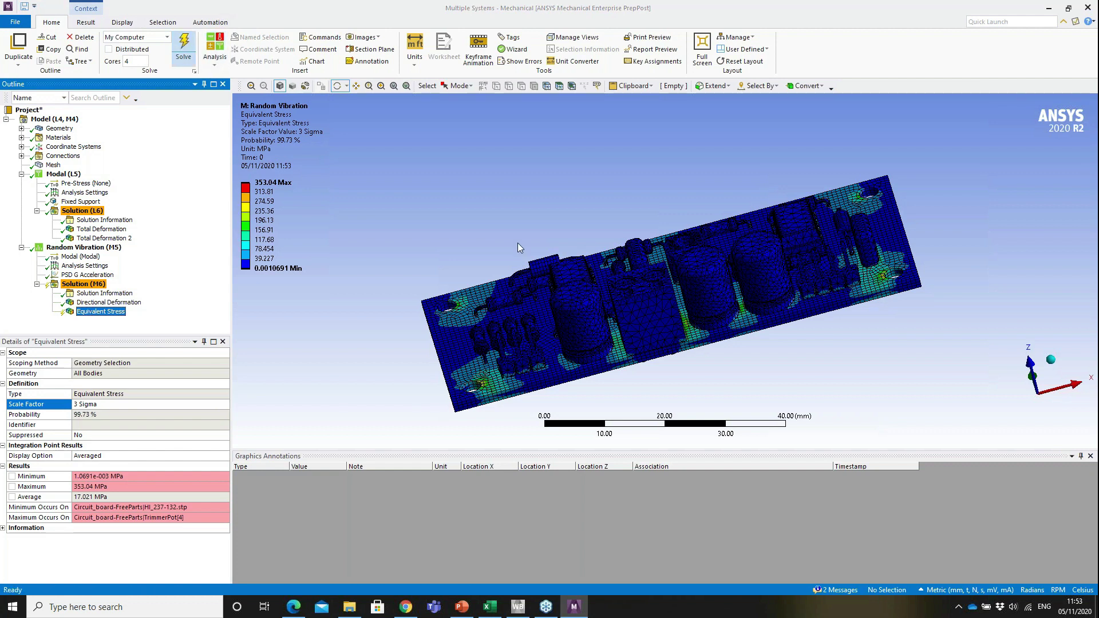
left_click_drag(481, 233, 409, 225)
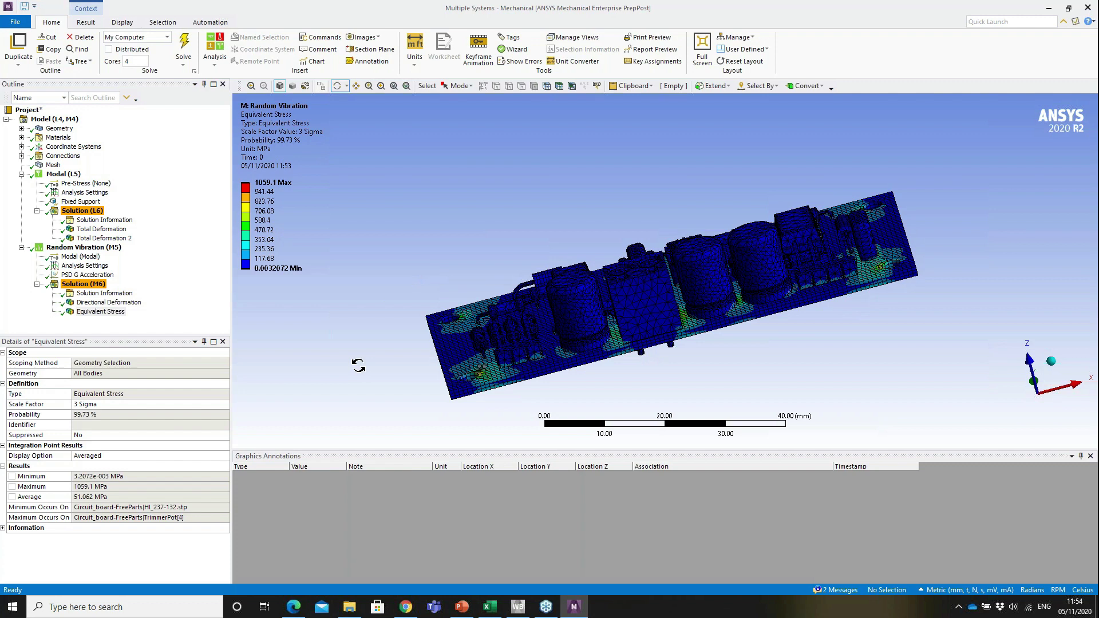
Insert a Fatigue Tool in the Random Vibration solution with the Steinberg method and an exposure duration of 20 s.
left_click(78, 285)
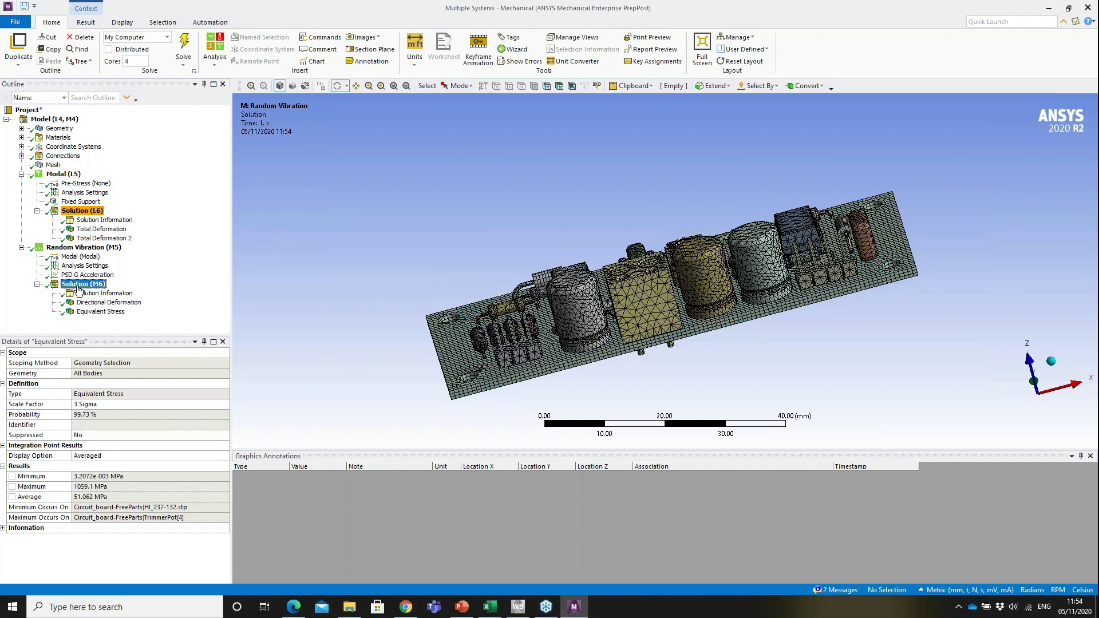
right_click(78, 288)
mouse_move(143, 293)
mouse_move(272, 335)
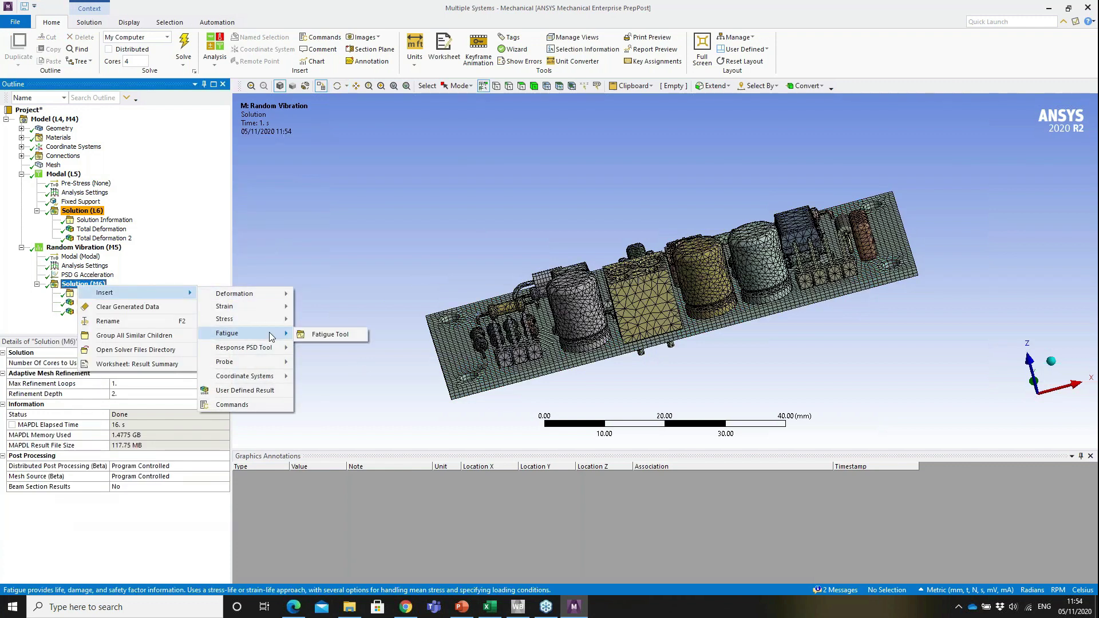
left_click(343, 335)
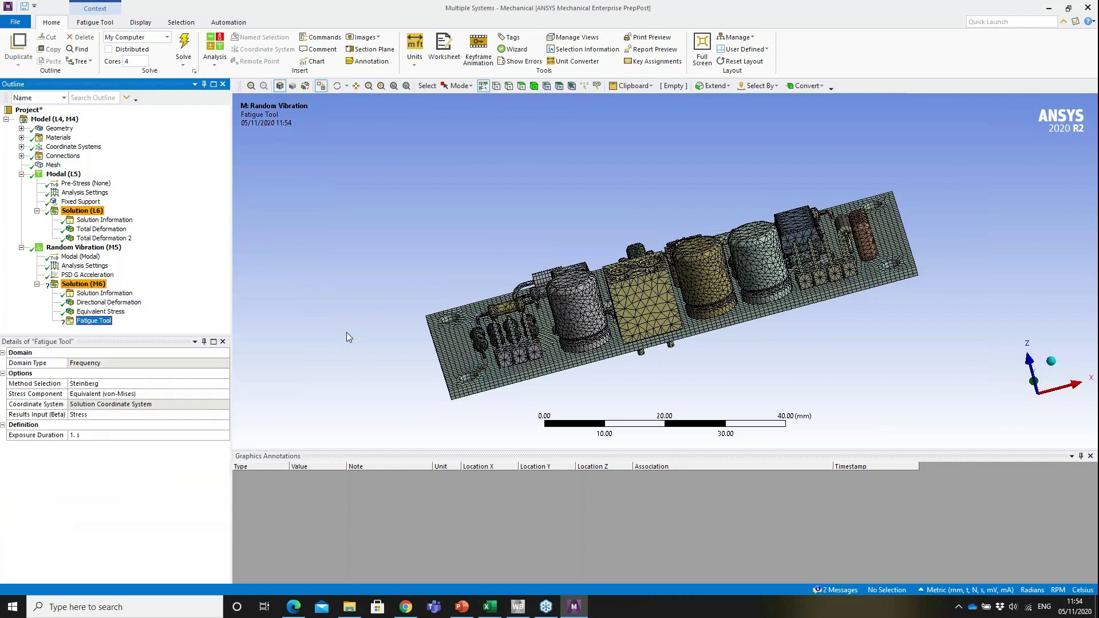
left_click(126, 384)
left_click(223, 384)
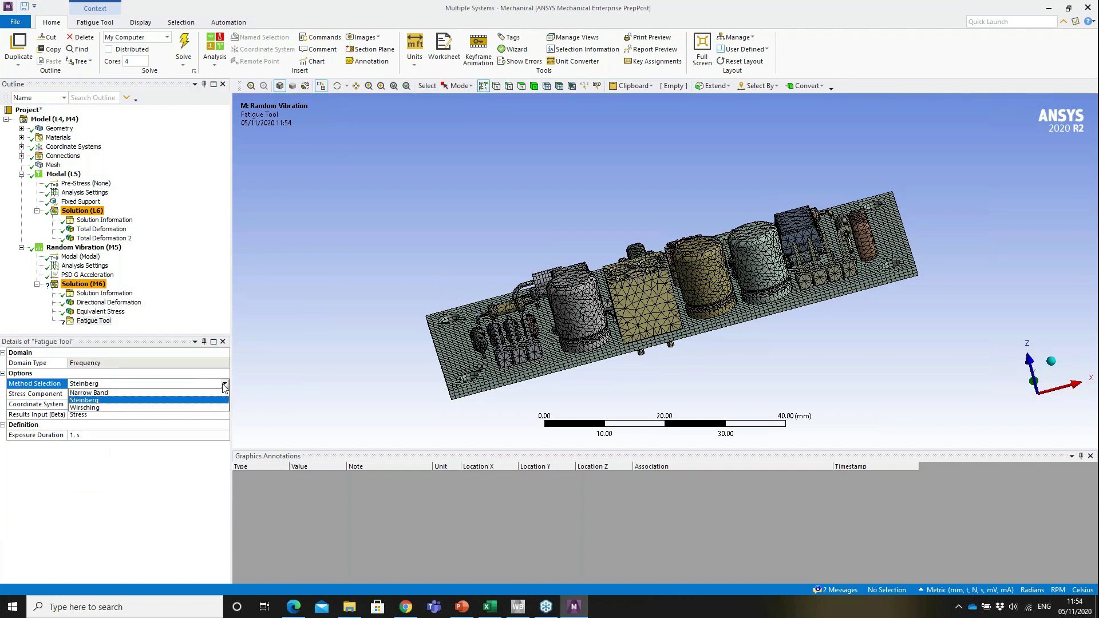
left_click(107, 404)
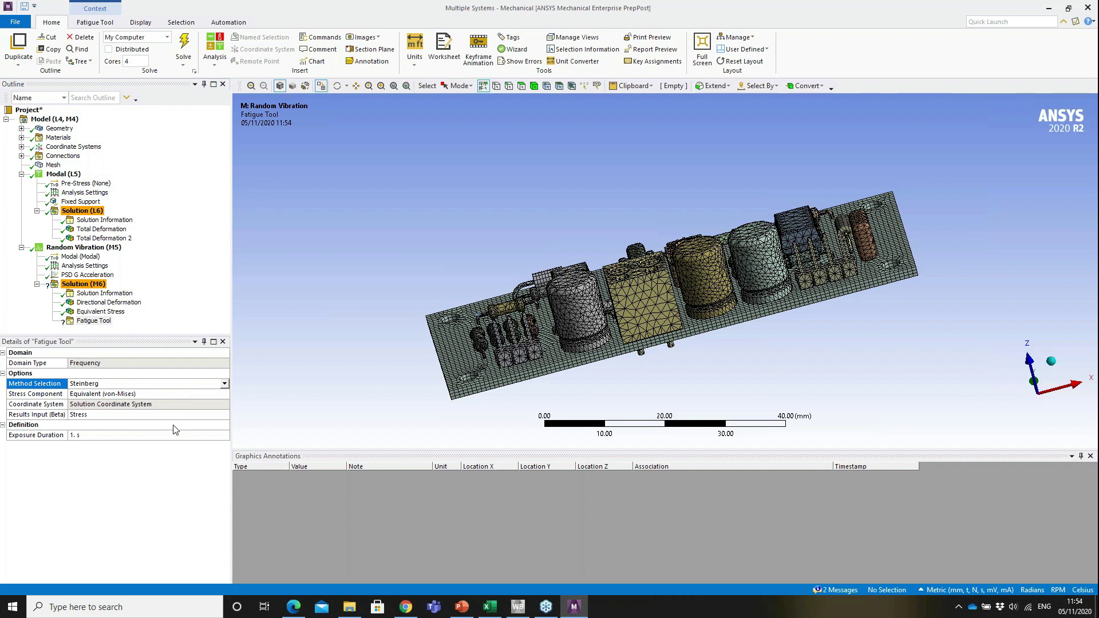
left_click(100, 436)
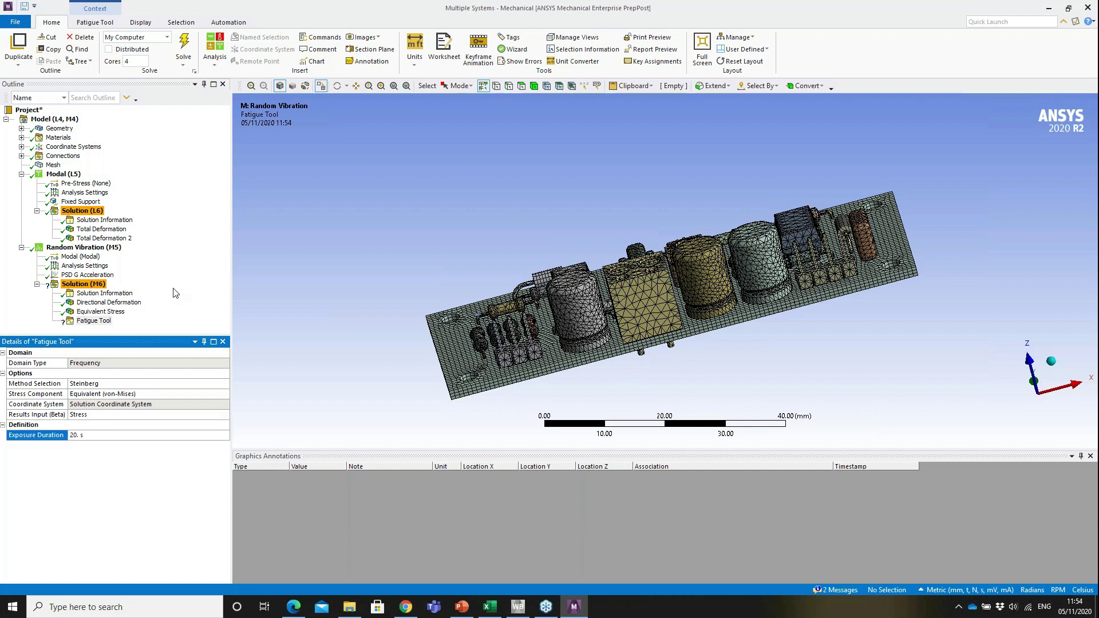
Add Life and Damage results to the Fatigue Tool.
right_click(101, 323)
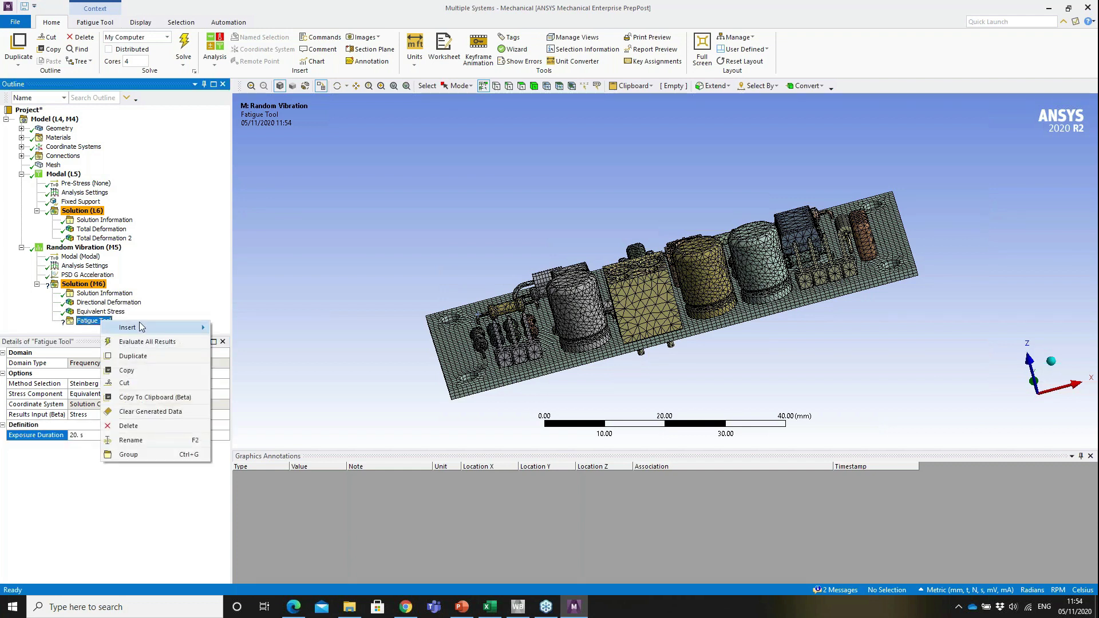
mouse_move(172, 328)
left_click(231, 328)
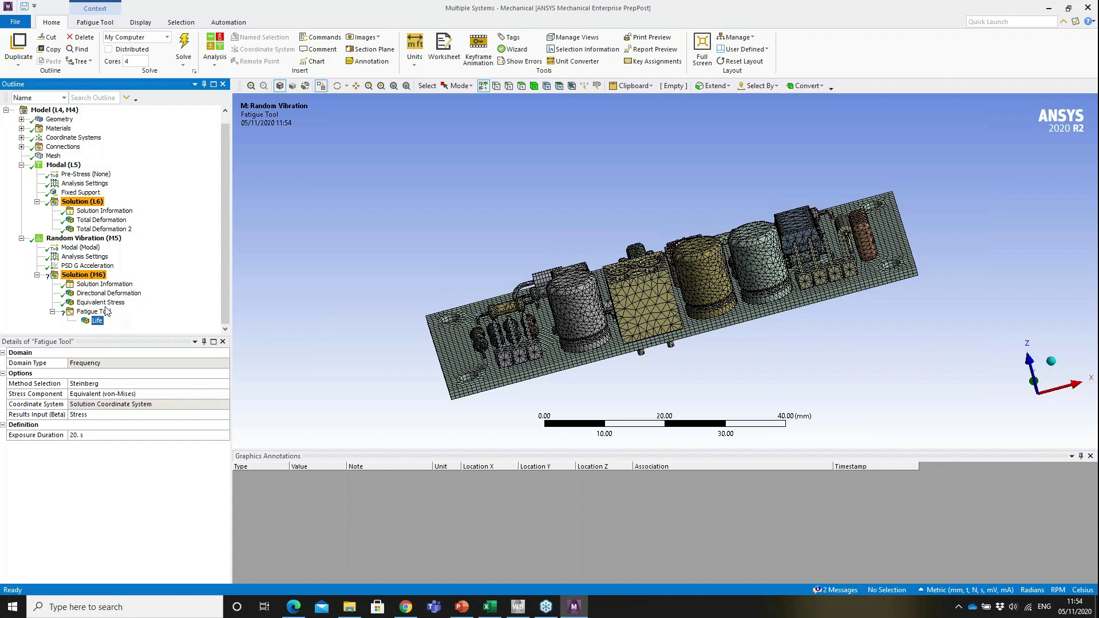
right_click(101, 313)
mouse_move(172, 318)
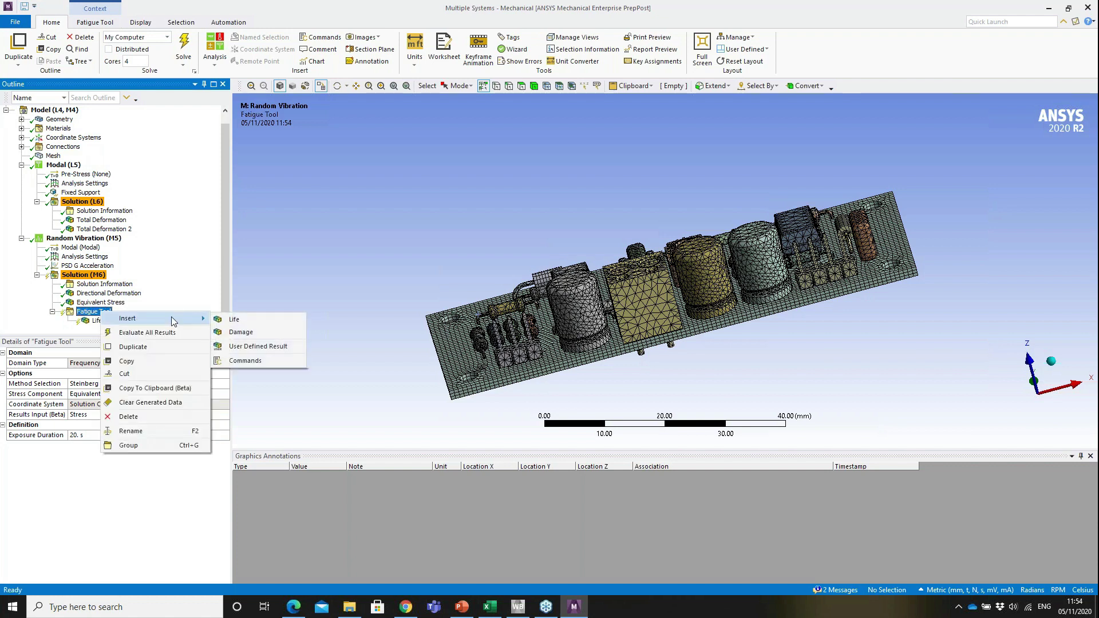
left_click(235, 331)
Solve the Fatigue Tool results and inspect the Life contour and its minimum on the circuit board.
left_click(94, 302)
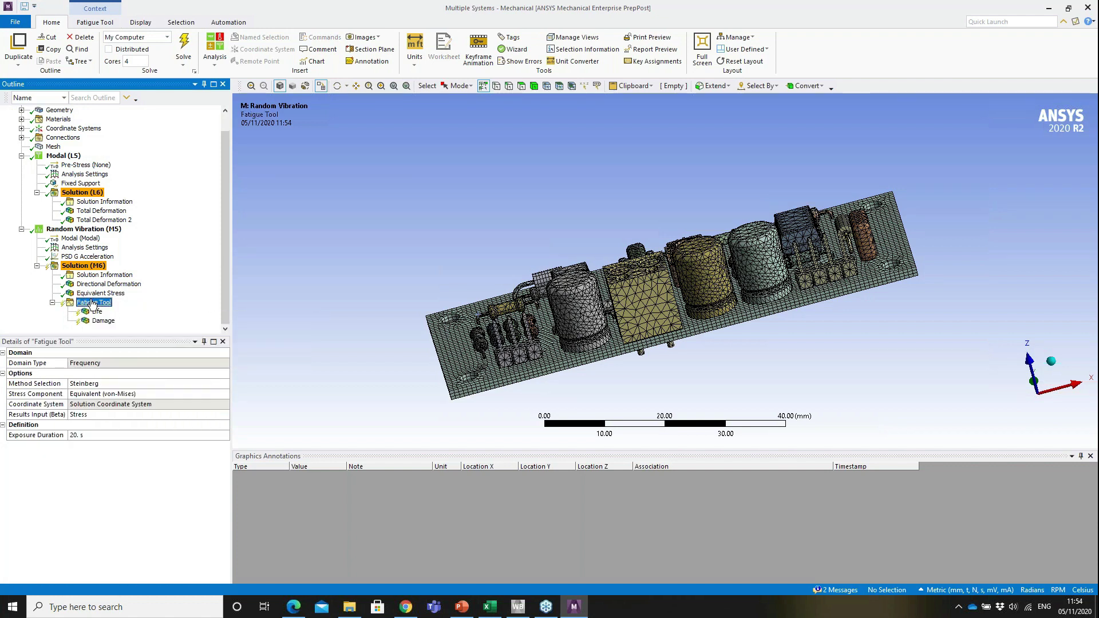
left_click(184, 46)
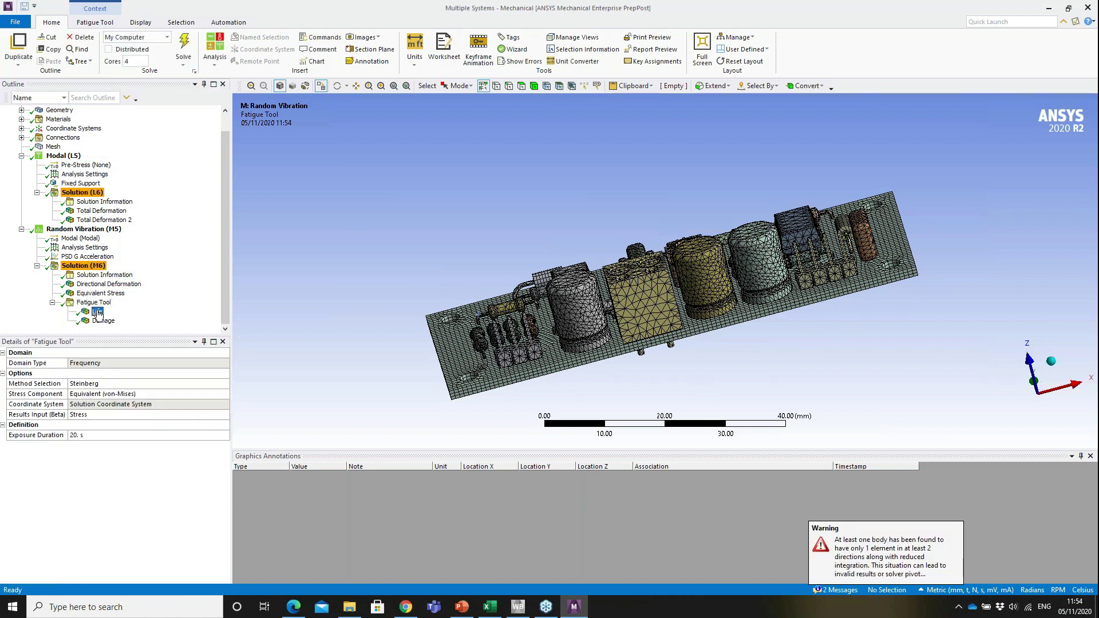
left_click_drag(694, 277, 695, 286)
left_click(278, 235)
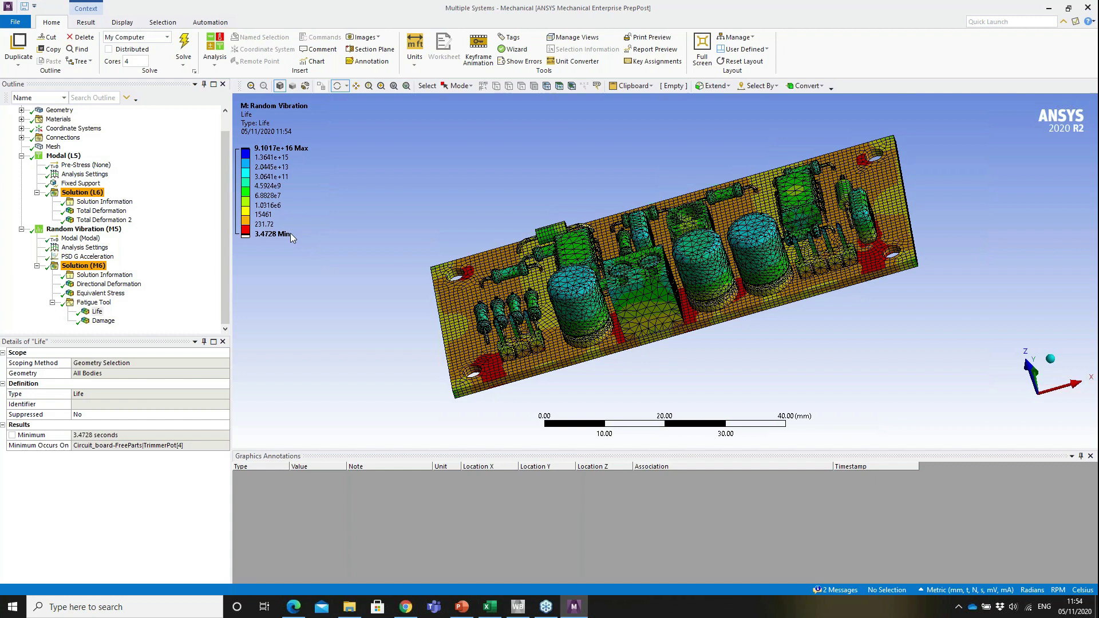
left_click_drag(298, 234, 484, 234)
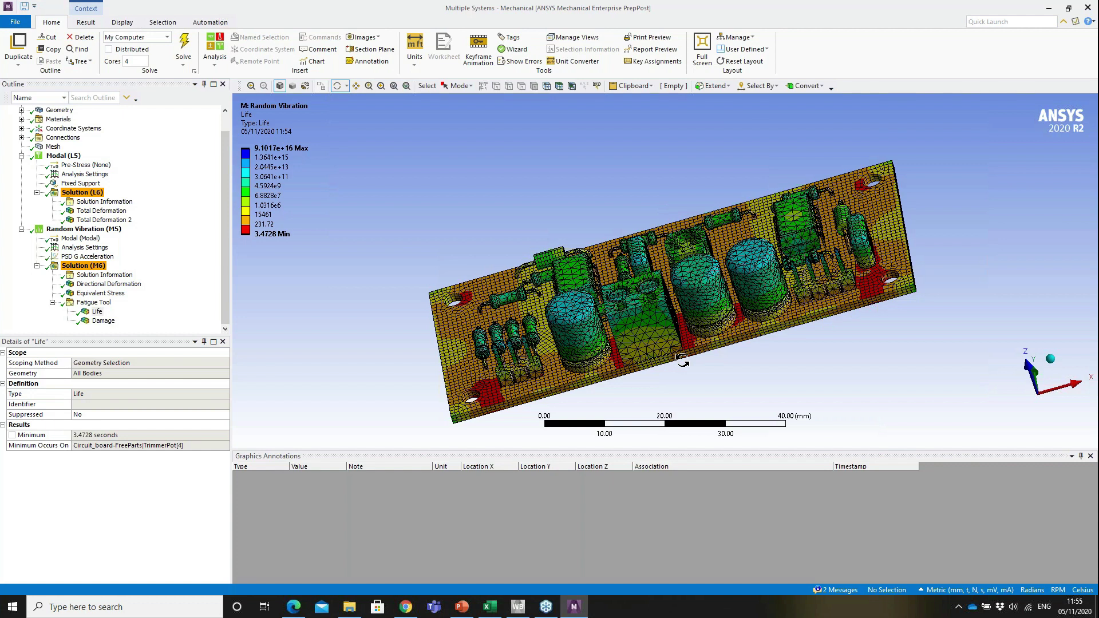
Close Mechanical, switch to the PowerPoint slide show and advance to the Summary slide.
left_click(1089, 8)
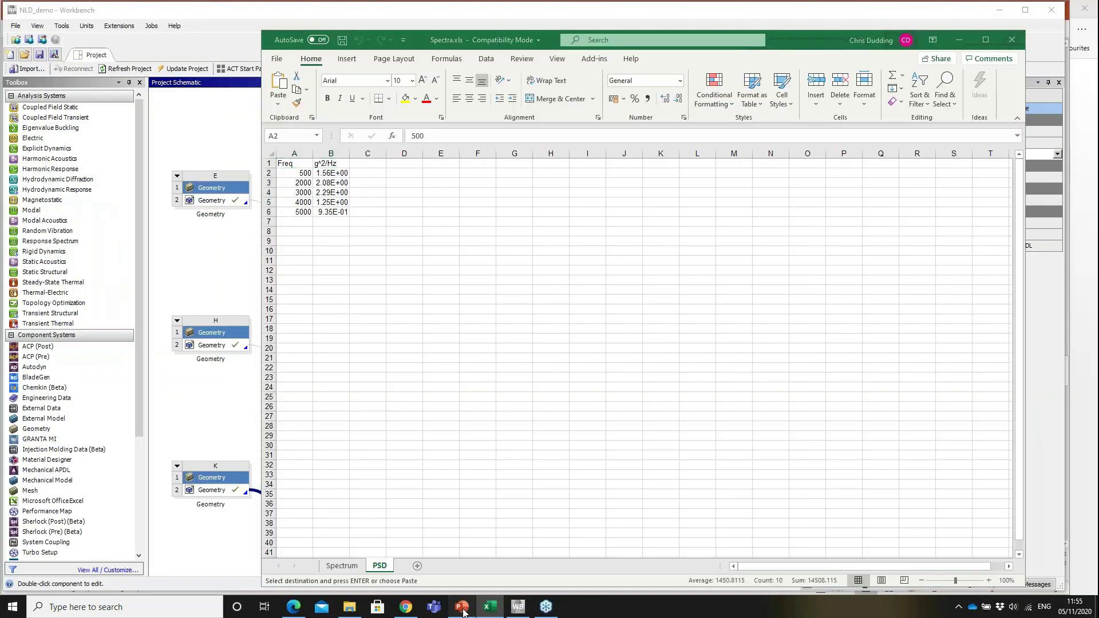
left_click(463, 608)
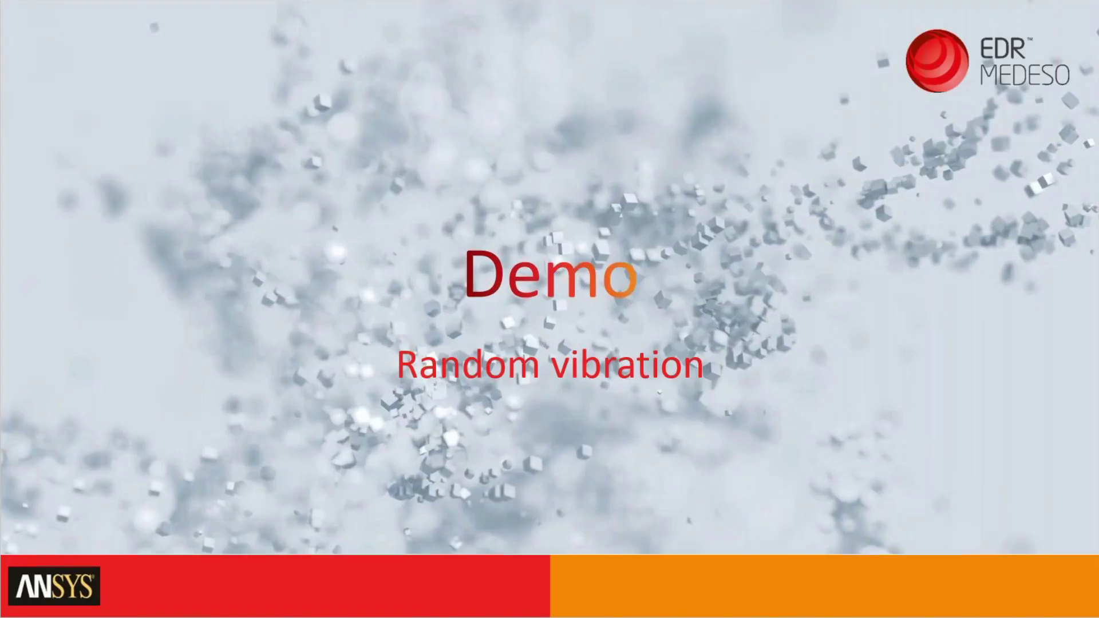
key("Right")
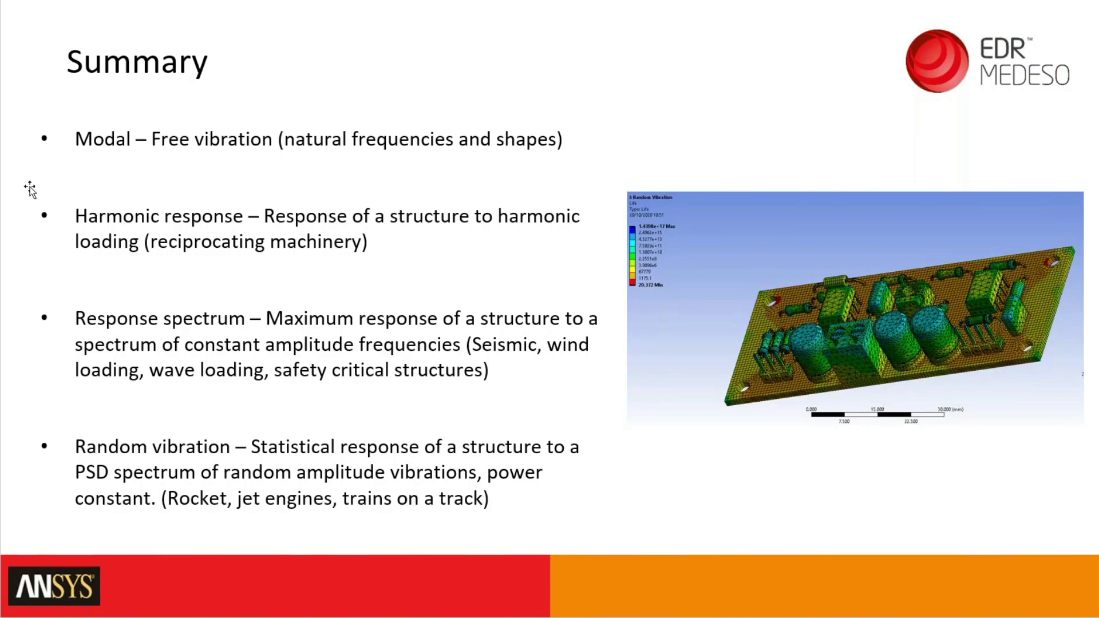